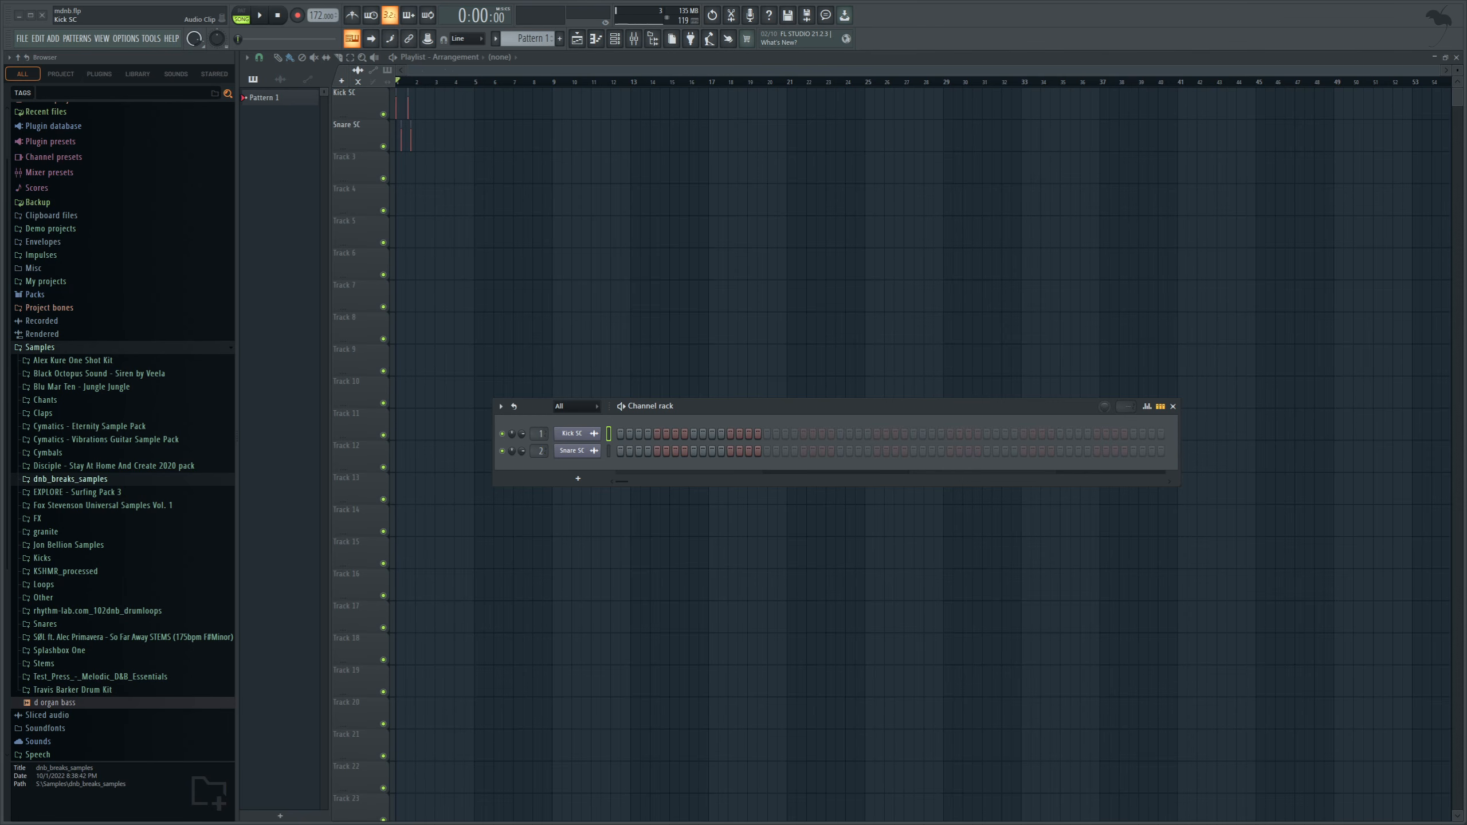
Add a Vital synth as a new instrument channel and reposition its window.
click(583, 435)
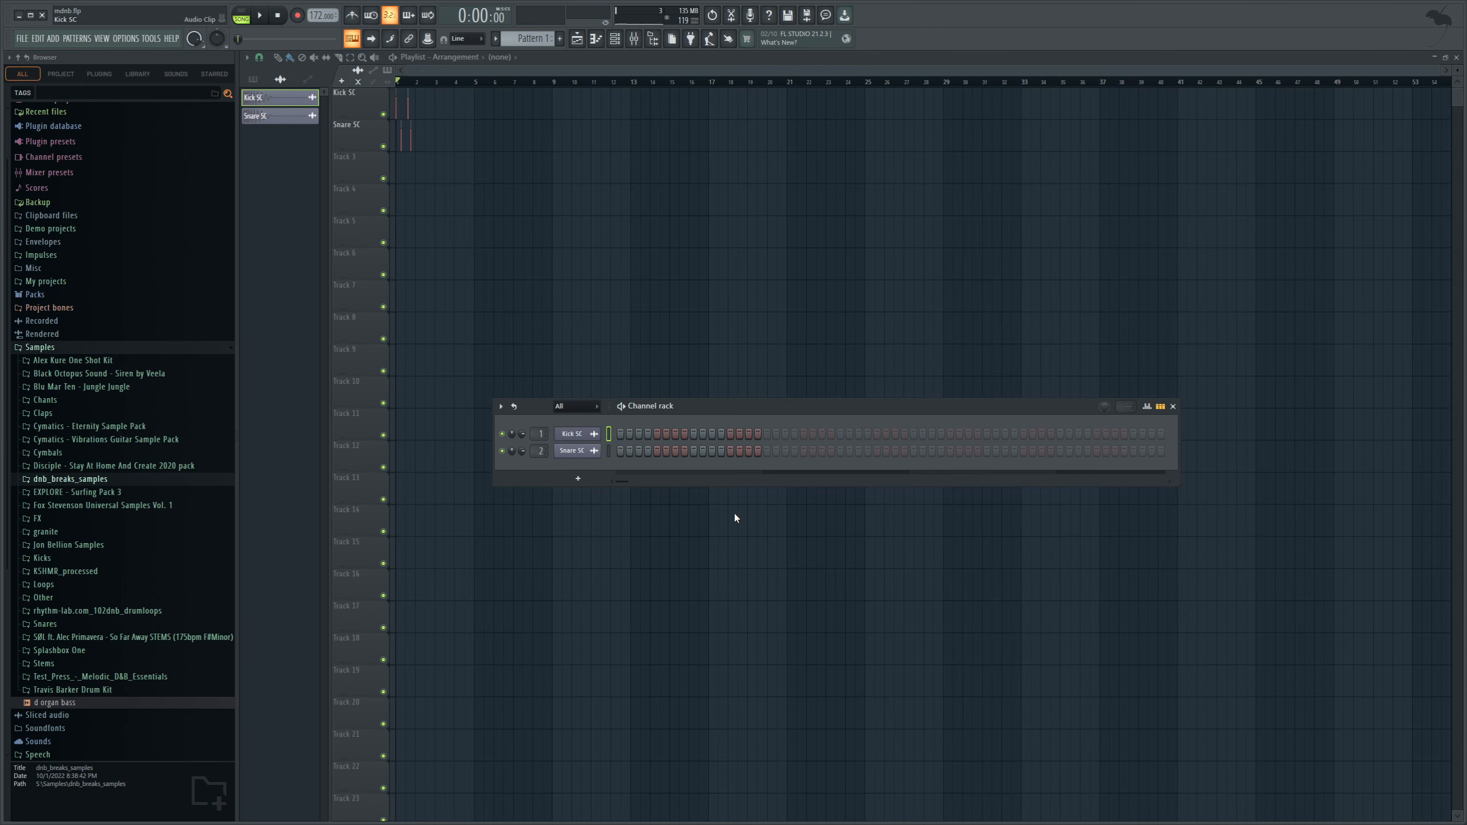
click(752, 639)
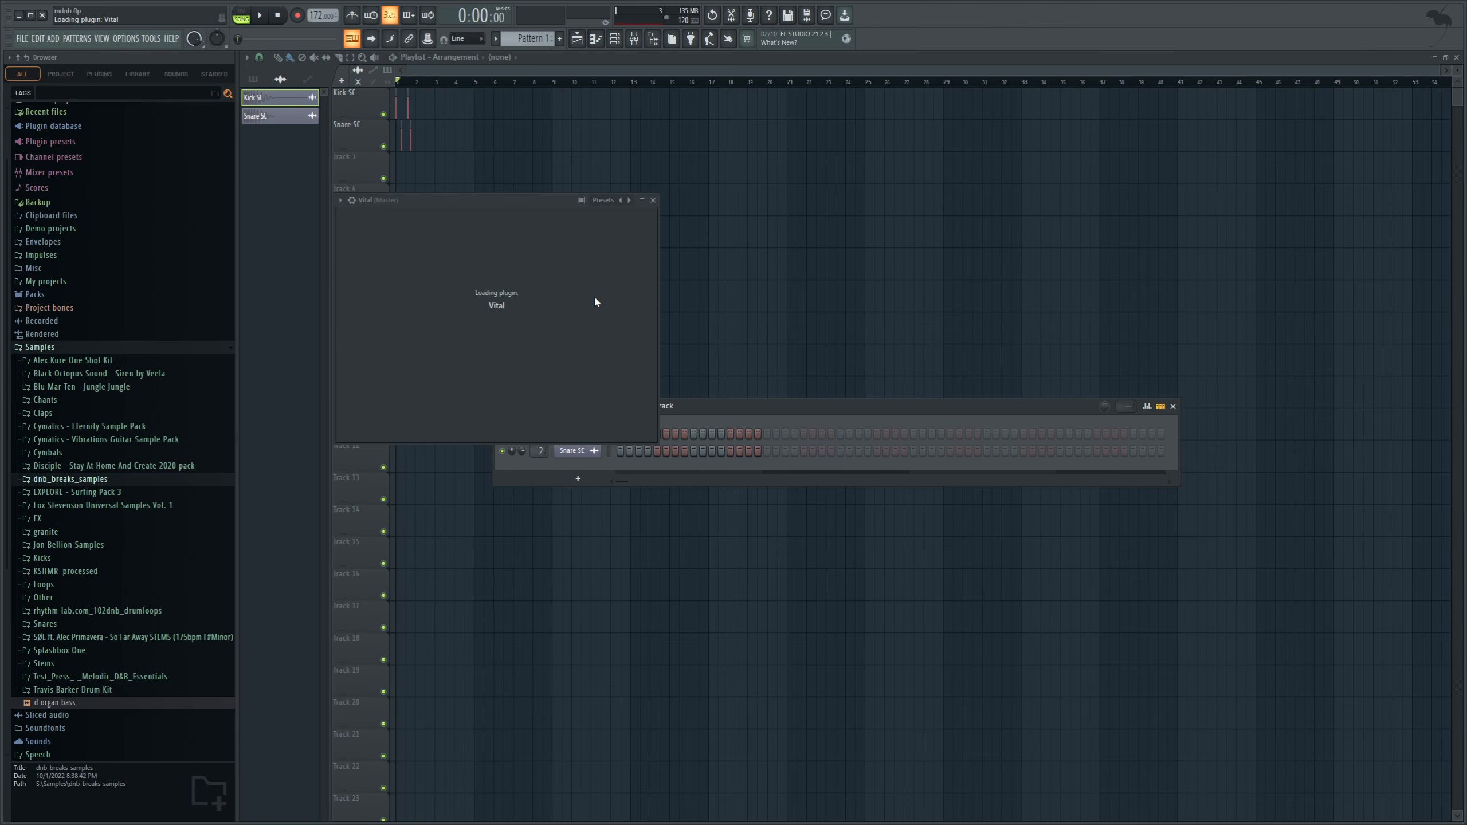
drag(582, 202, 591, 199)
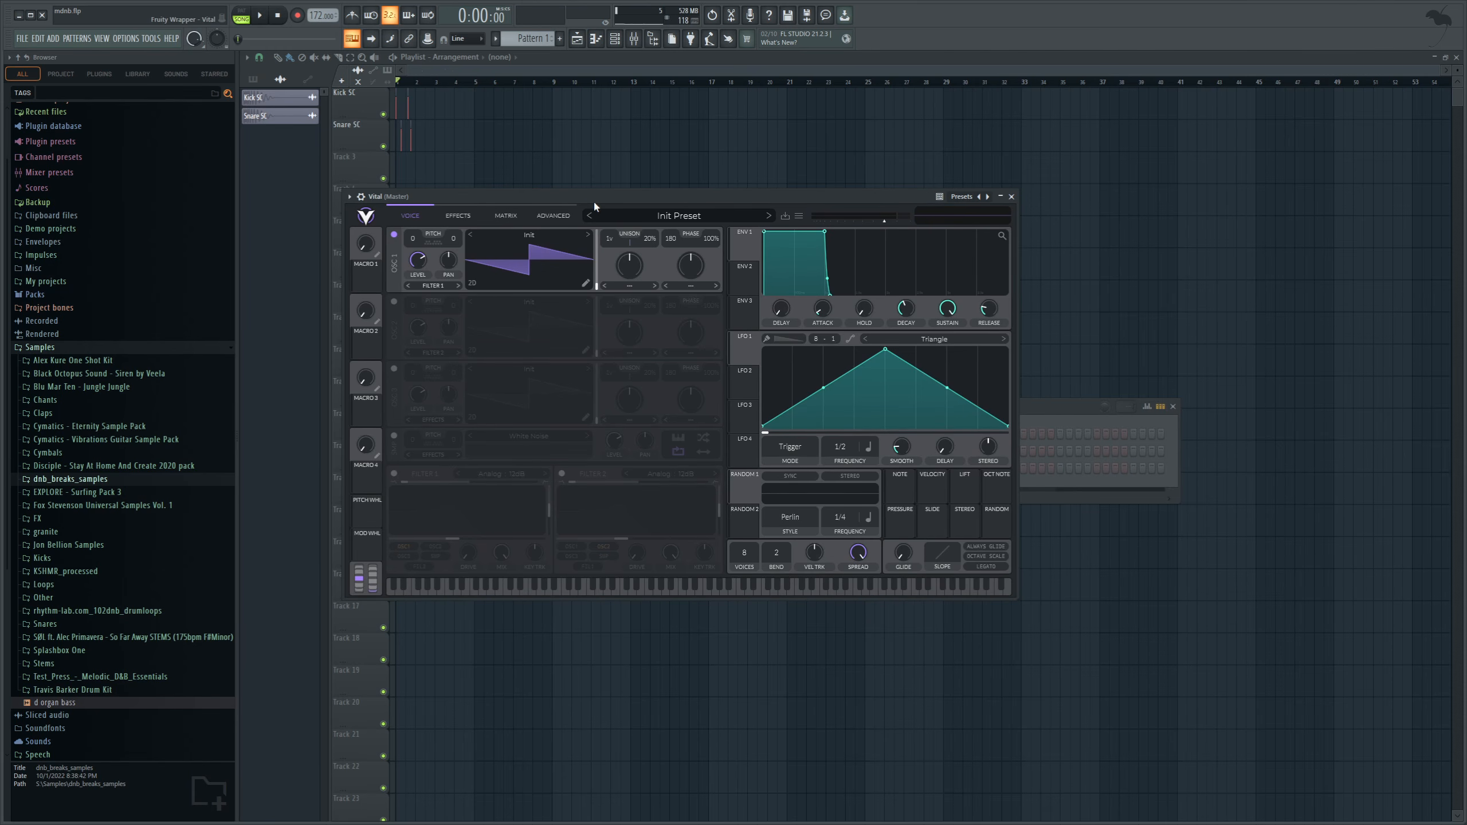
Adjust the release of Vital's envelope 1 and route its channel to mixer track 3.
drag(988, 309, 986, 321)
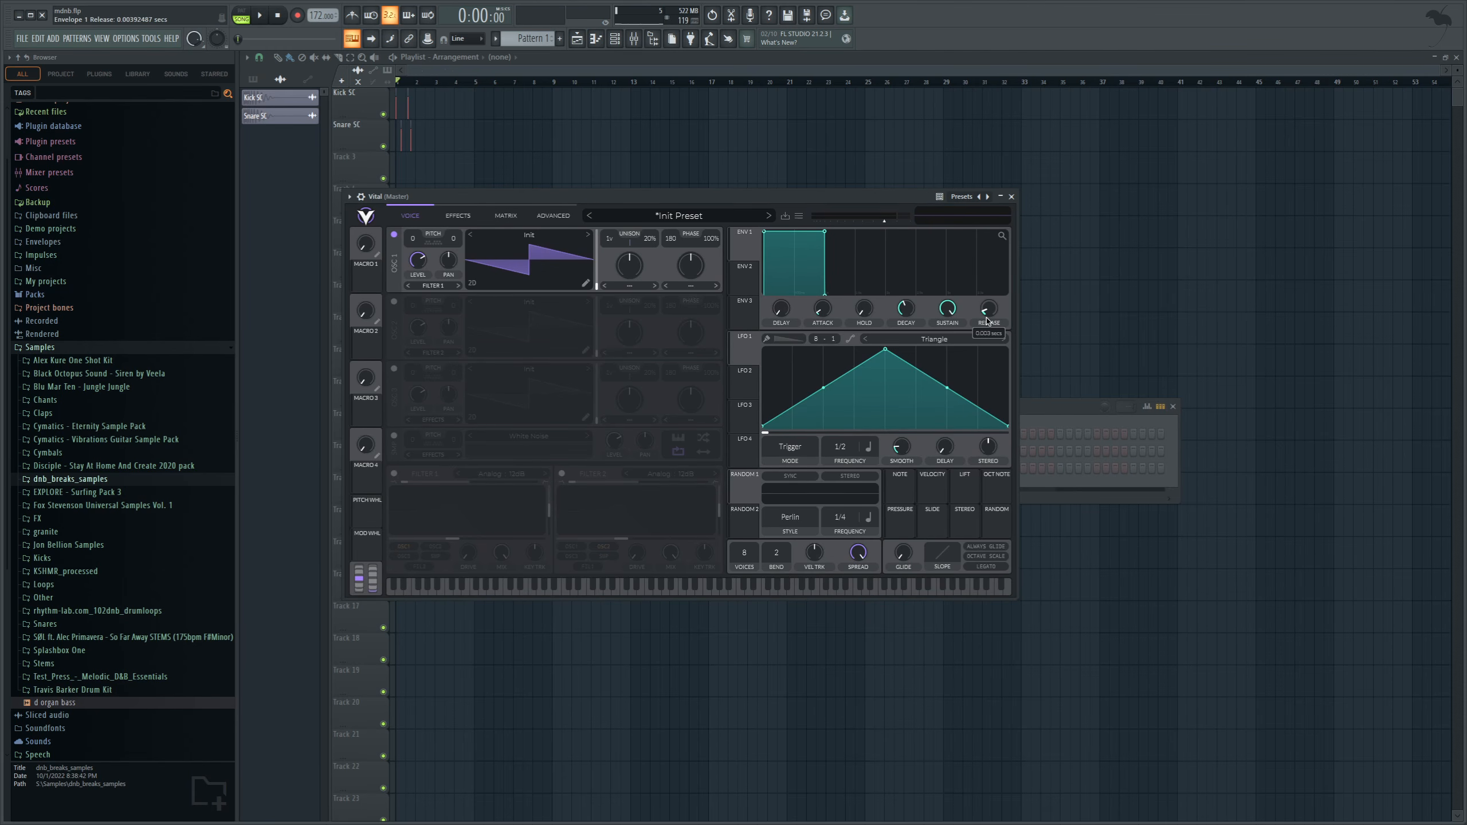
click(1032, 415)
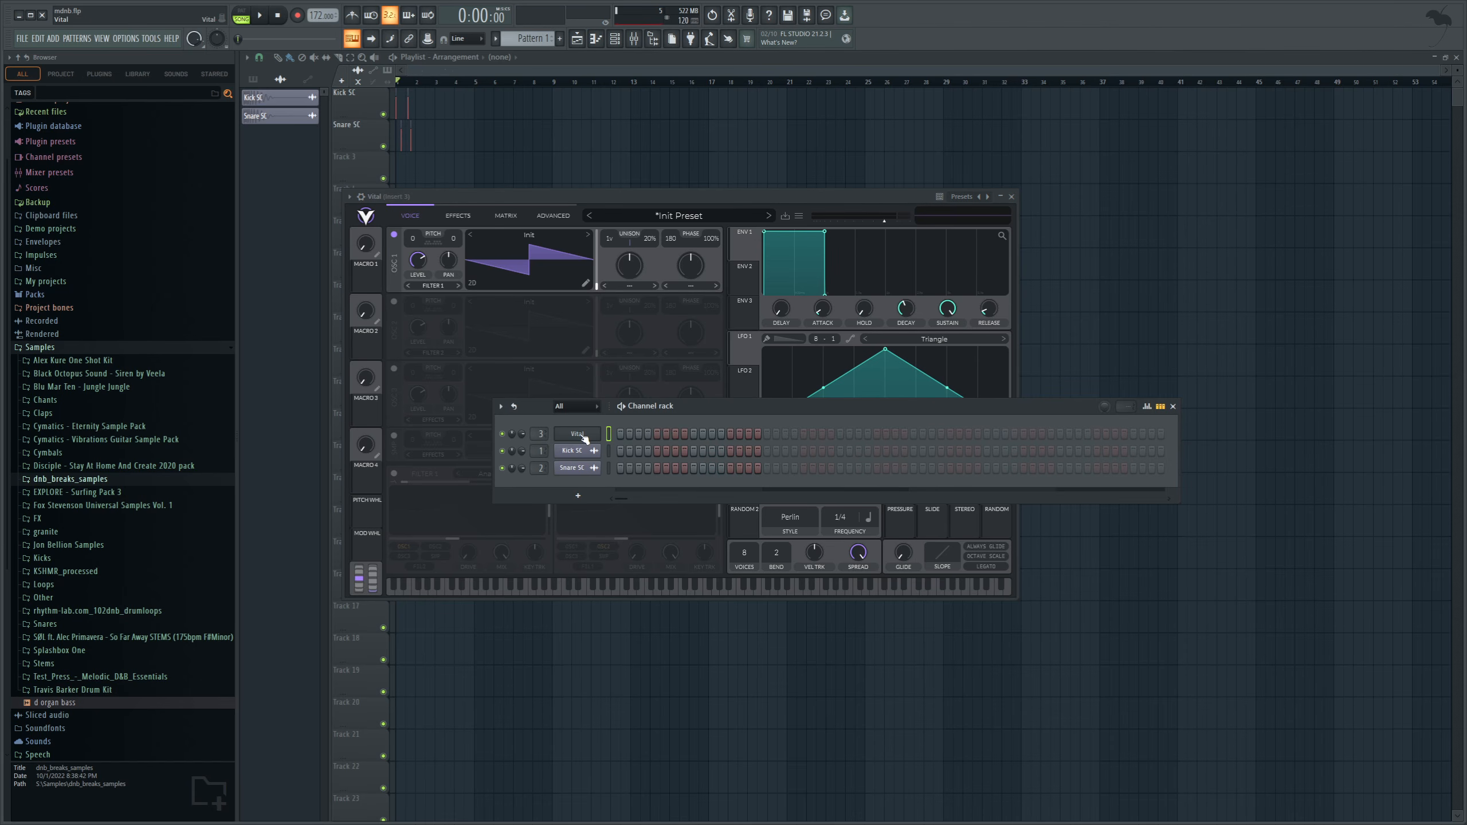
In the Vital channel's piano roll, draw a B2 bass note lasting most of bar 1.
key(F7)
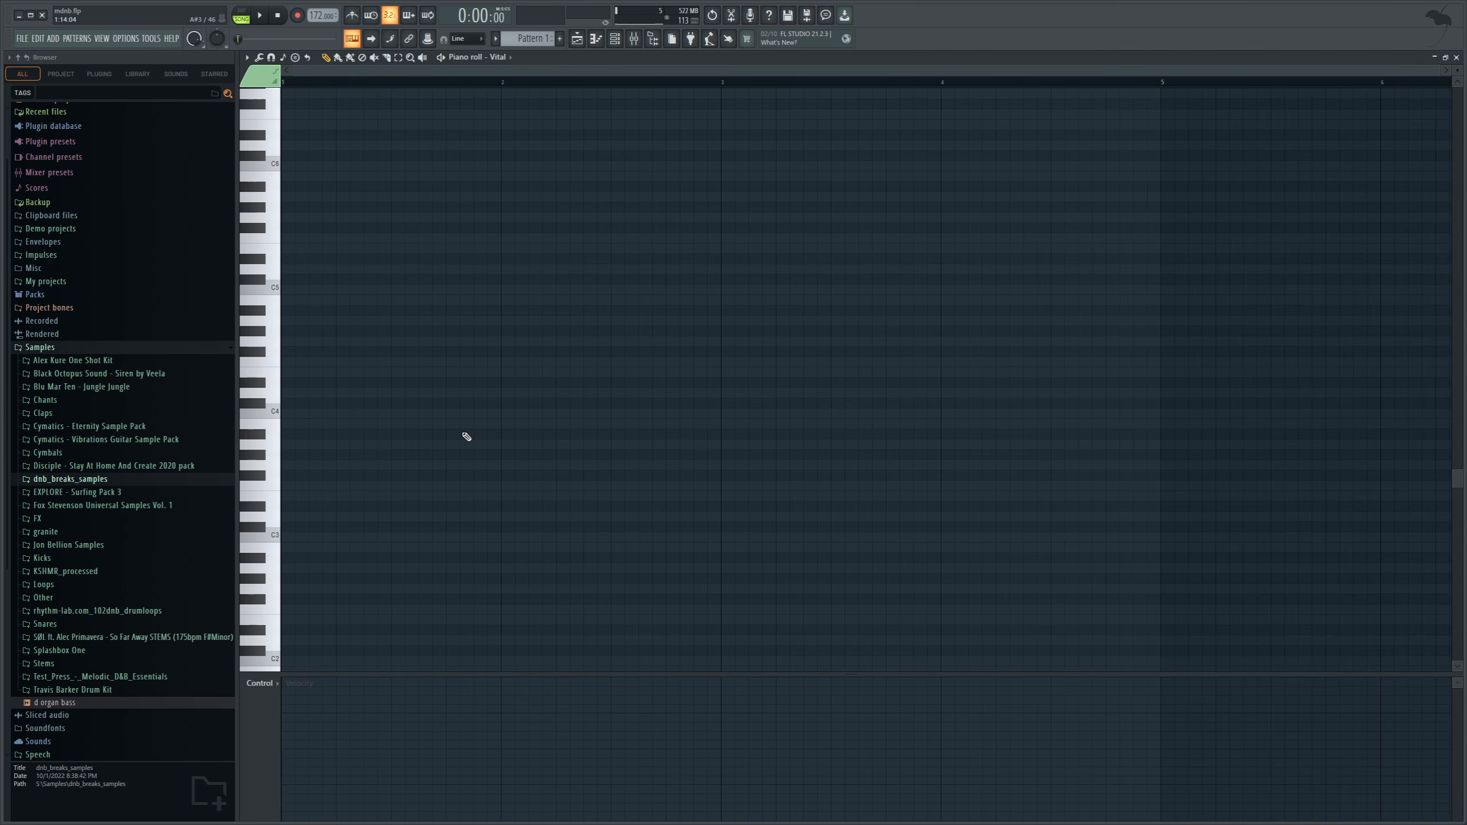
scroll(415, 435, down, 1)
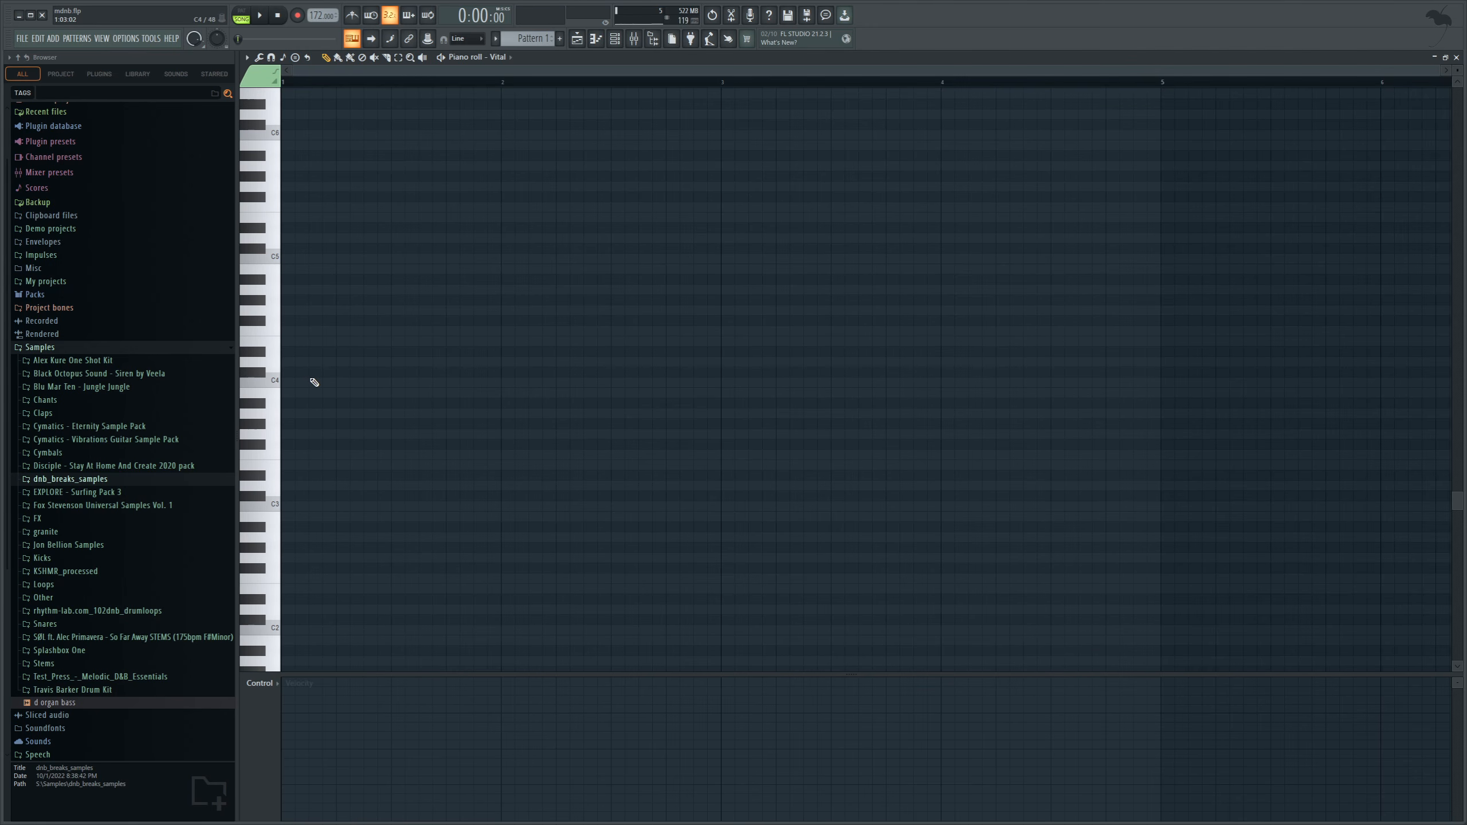
scroll(314, 383, down, 1)
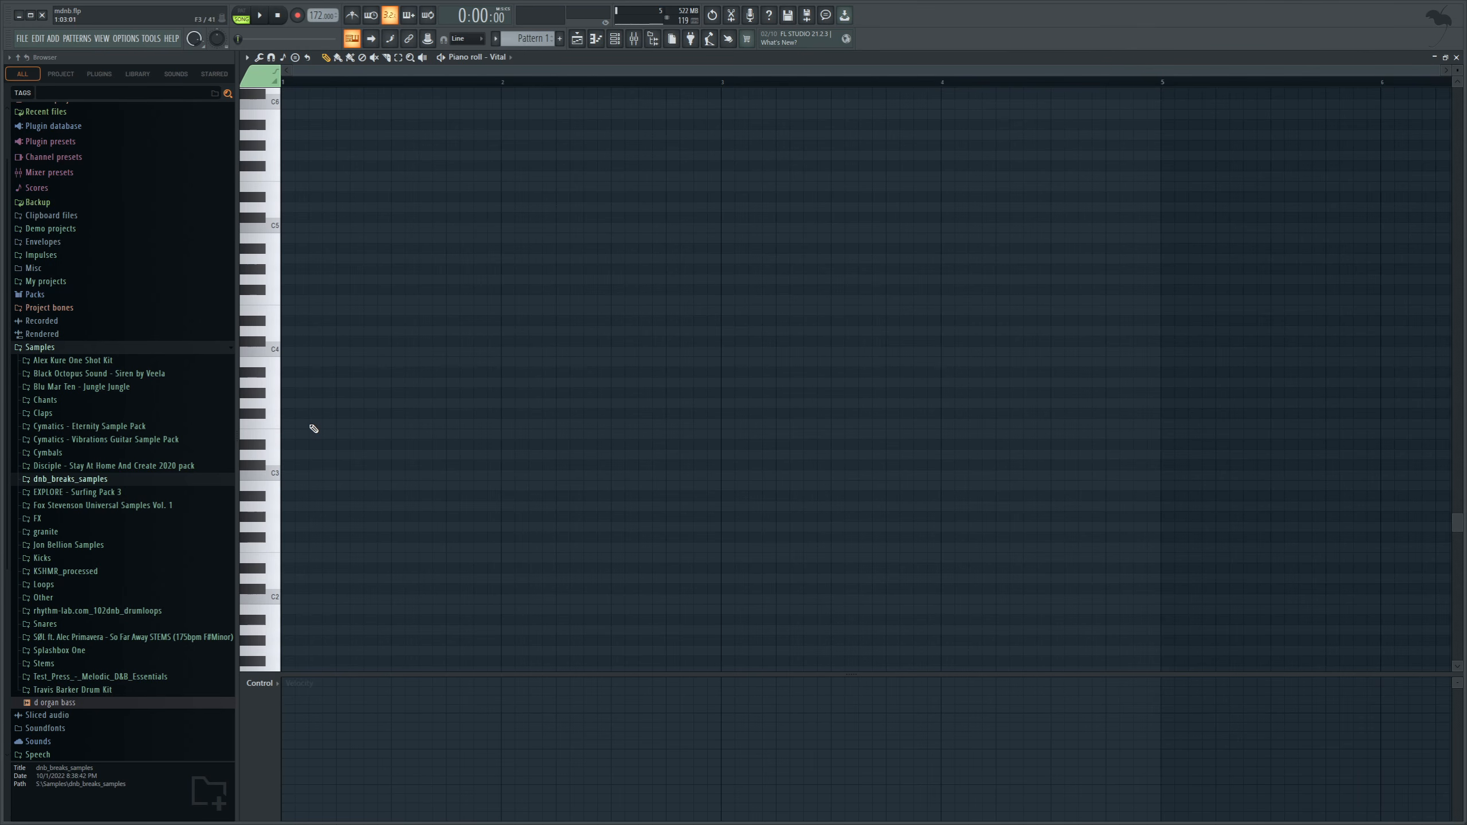
drag(284, 488, 476, 499)
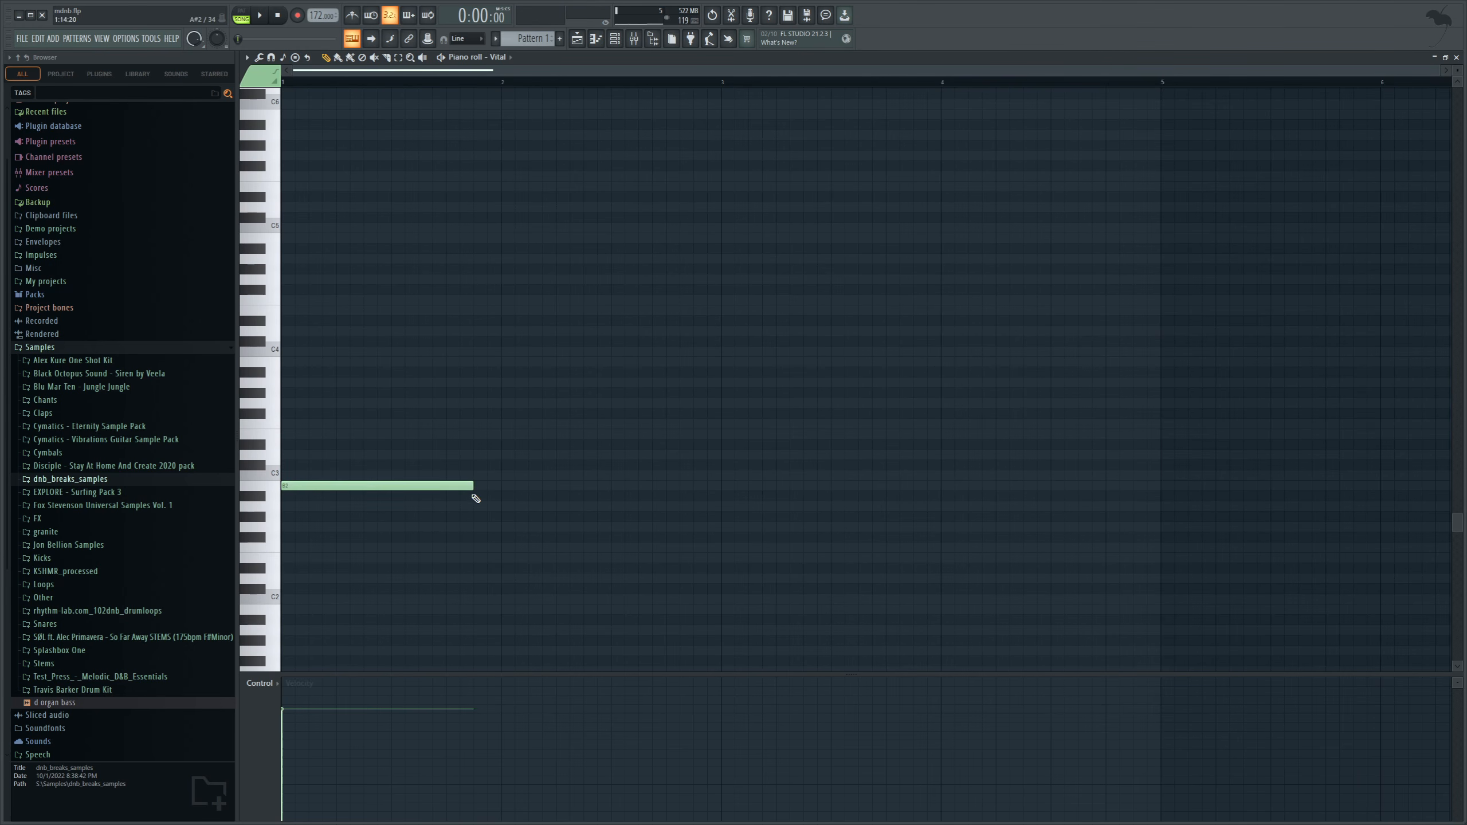
Turn on the metronome and play back the first bass note against it.
click(352, 15)
click(253, 17)
click(260, 15)
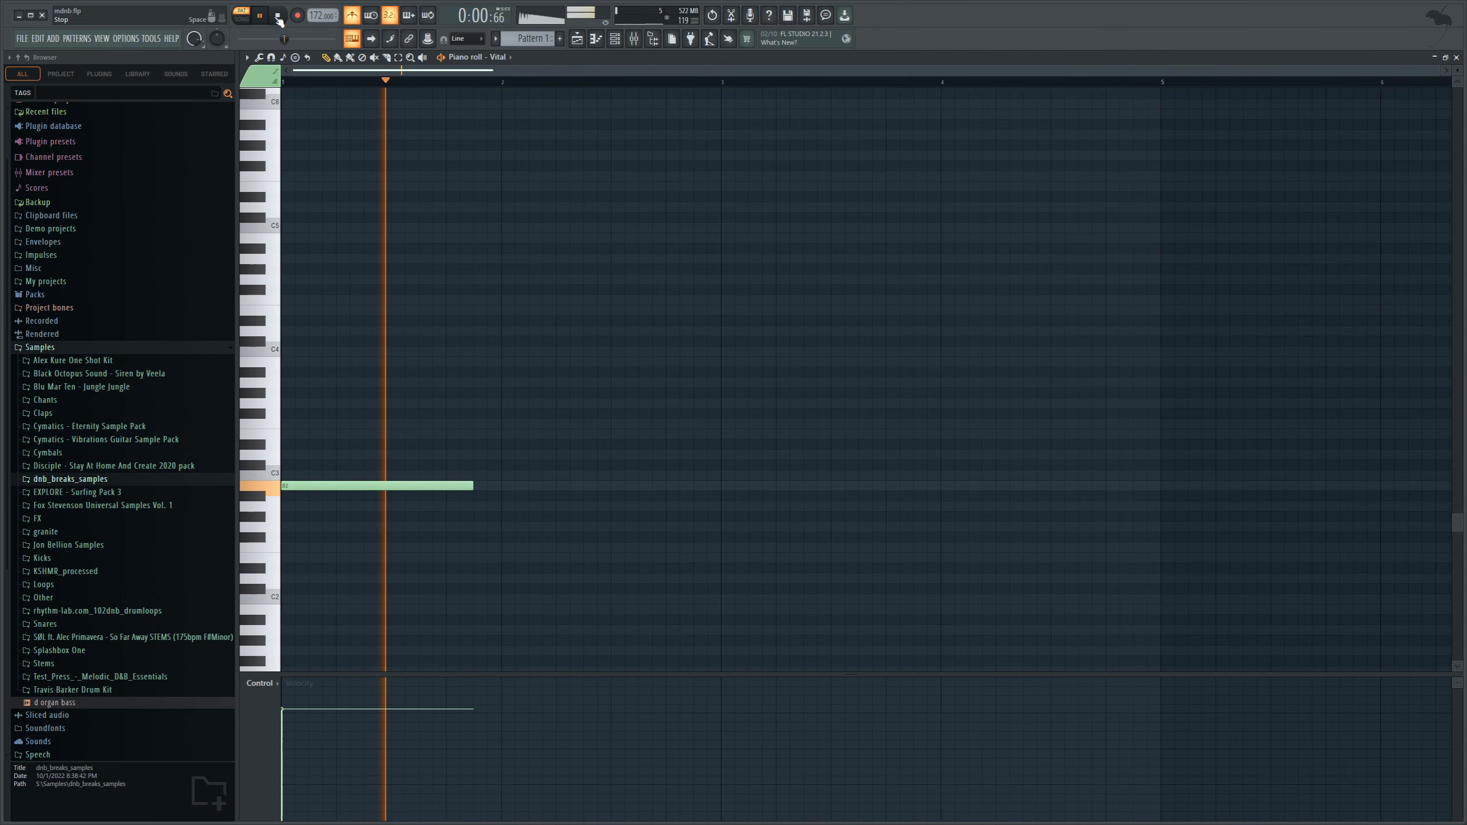
key(space)
Draw the following bass notes E2, G2 and A2 end to end, filling the pattern through bar 4.
drag(457, 571, 477, 559)
drag(665, 558, 708, 562)
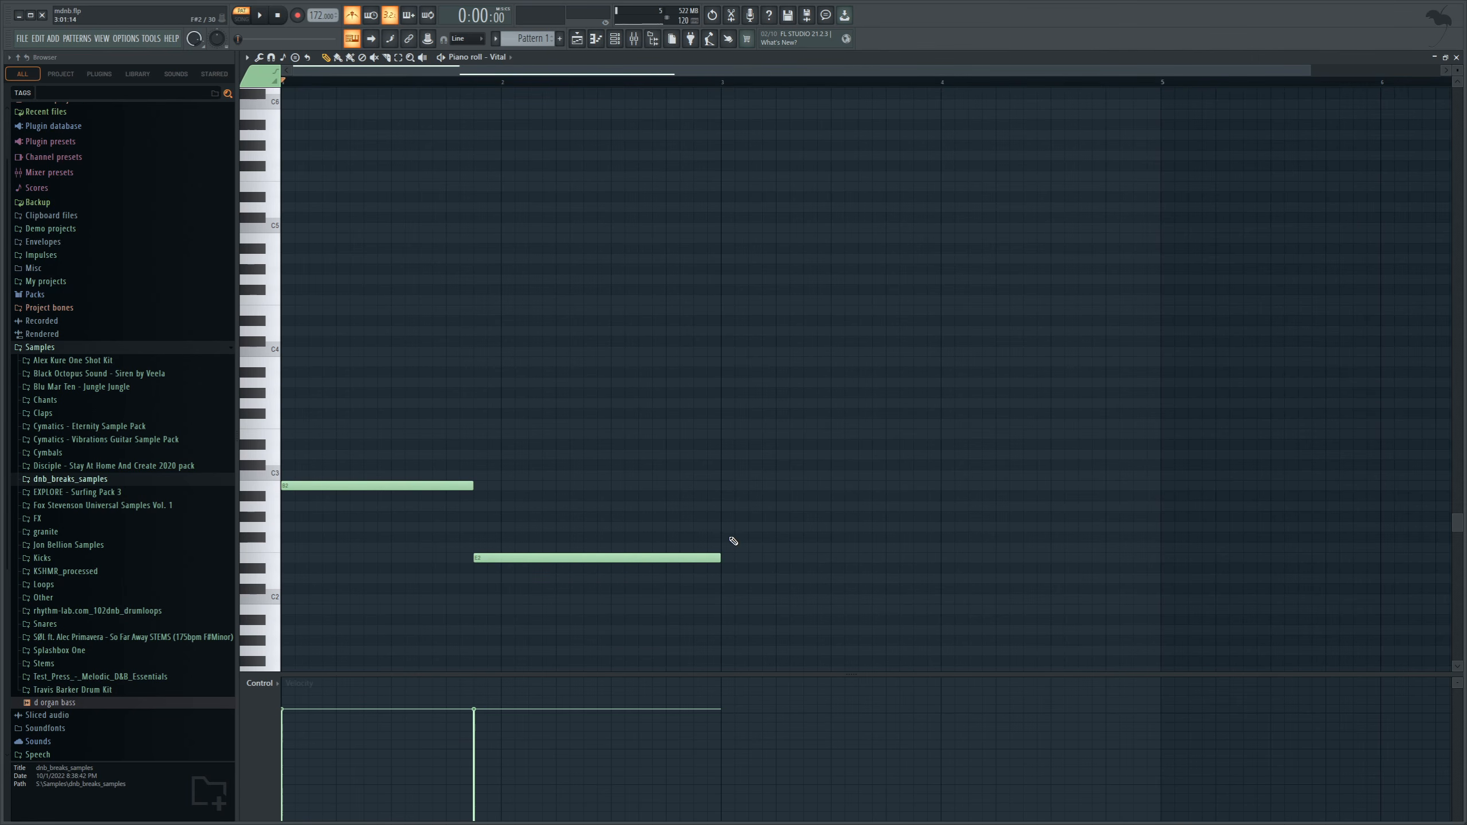
click(729, 529)
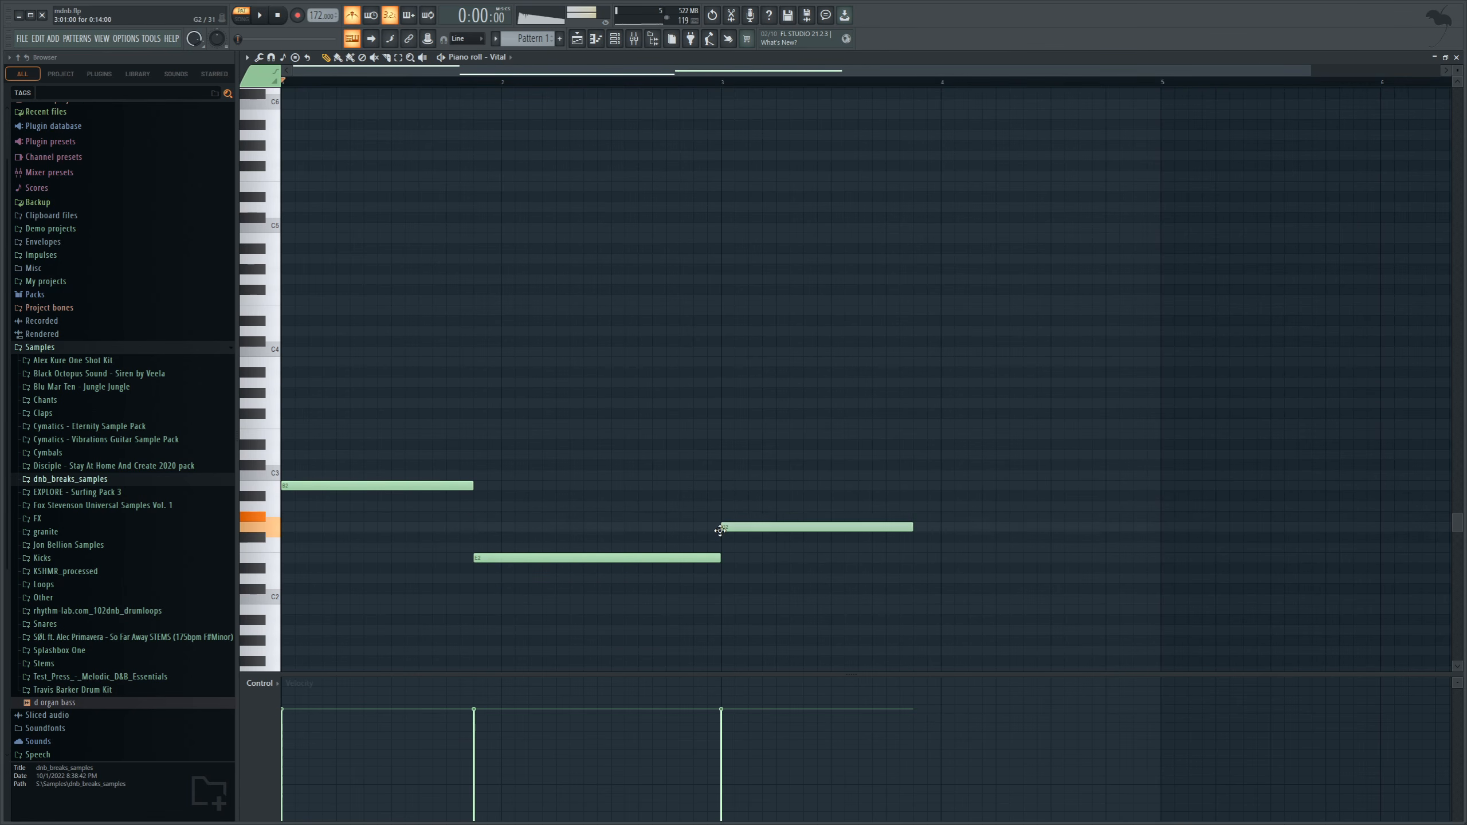
click(913, 498)
drag(911, 503, 913, 514)
drag(1104, 507, 1167, 507)
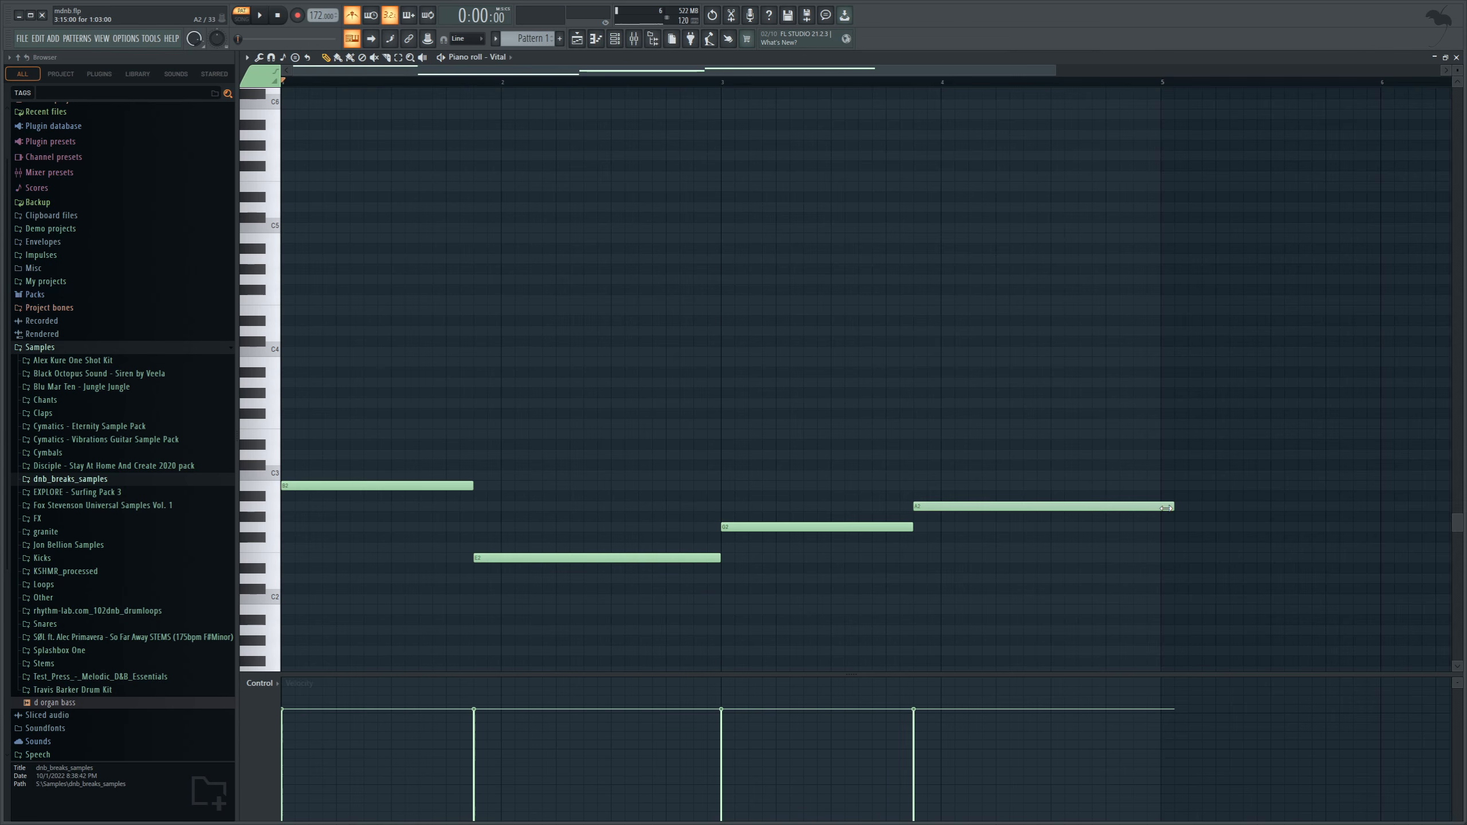
Play back the four-note bass line and audition higher melody notes on the piano keys over the loop.
click(262, 16)
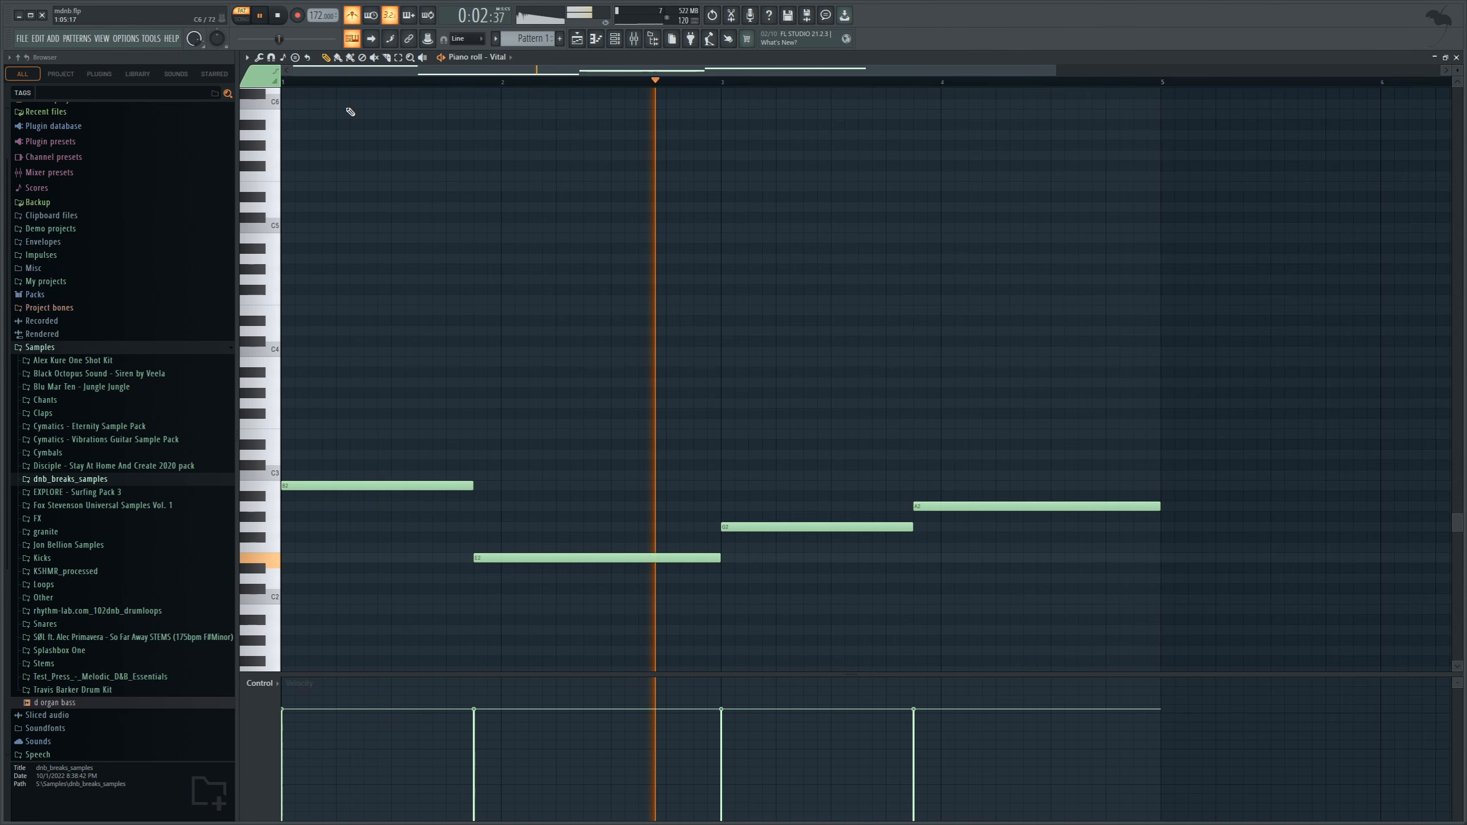
click(280, 16)
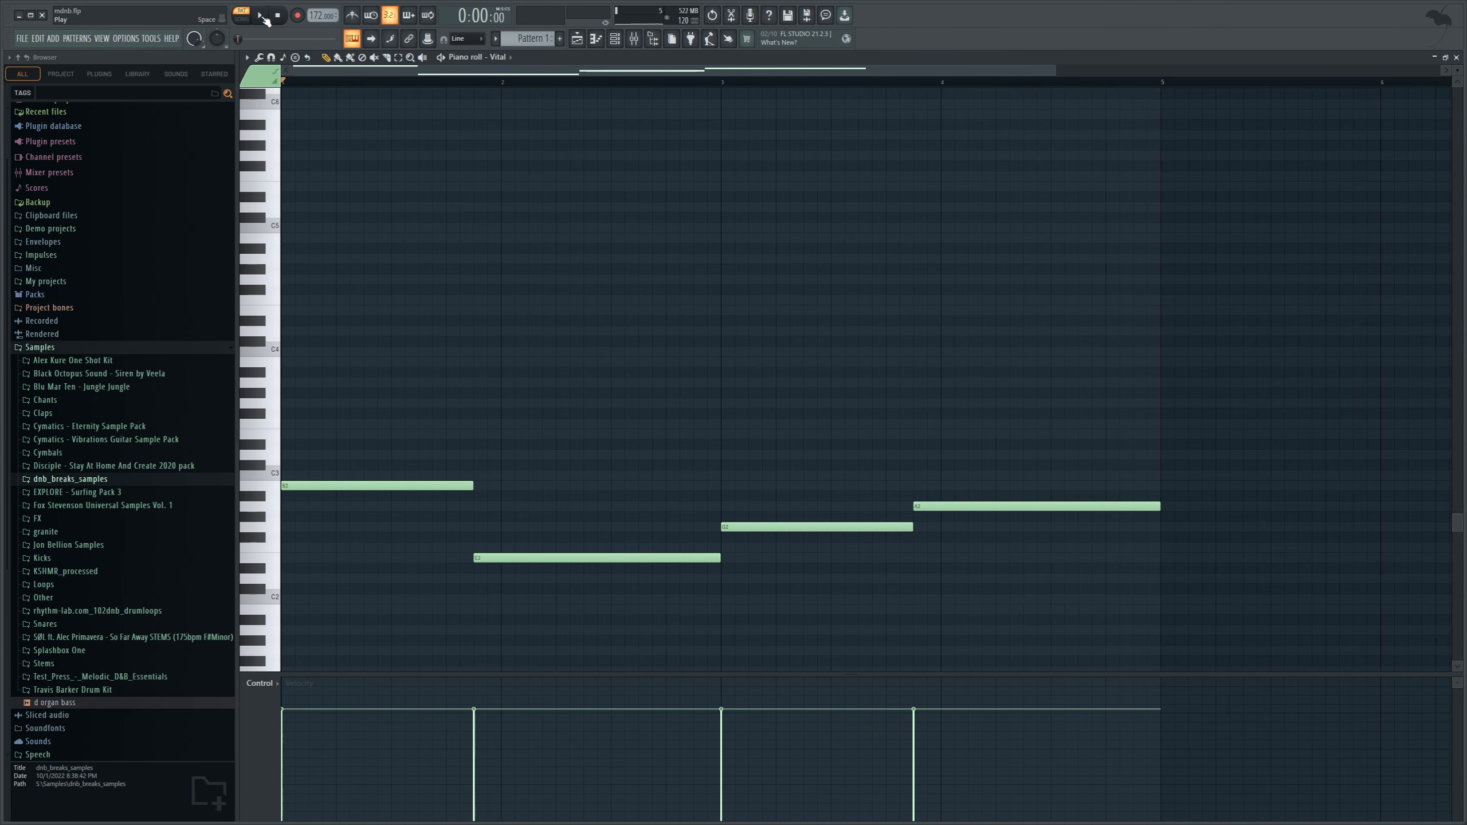
click(263, 16)
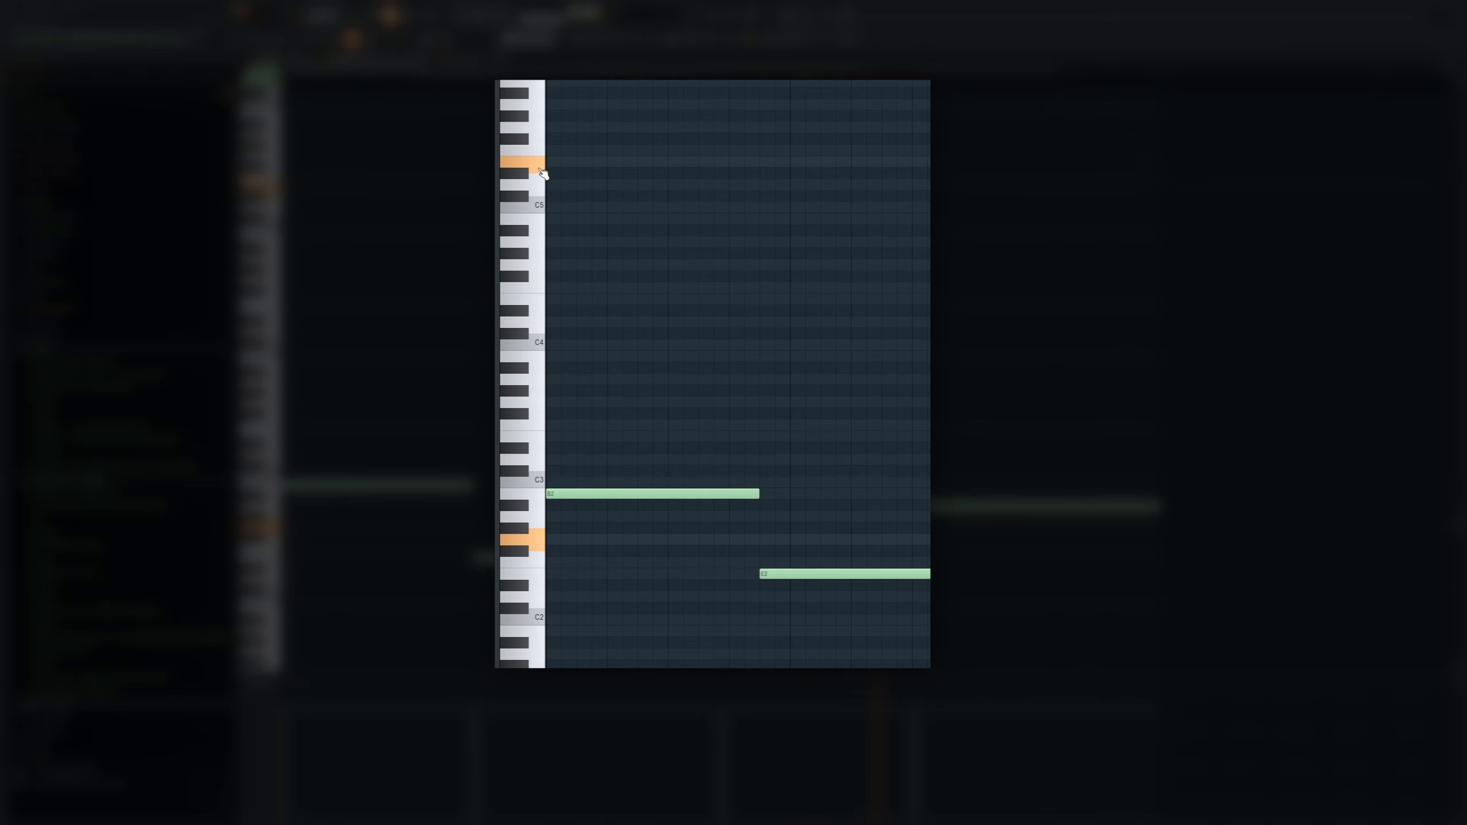
drag(539, 168, 523, 194)
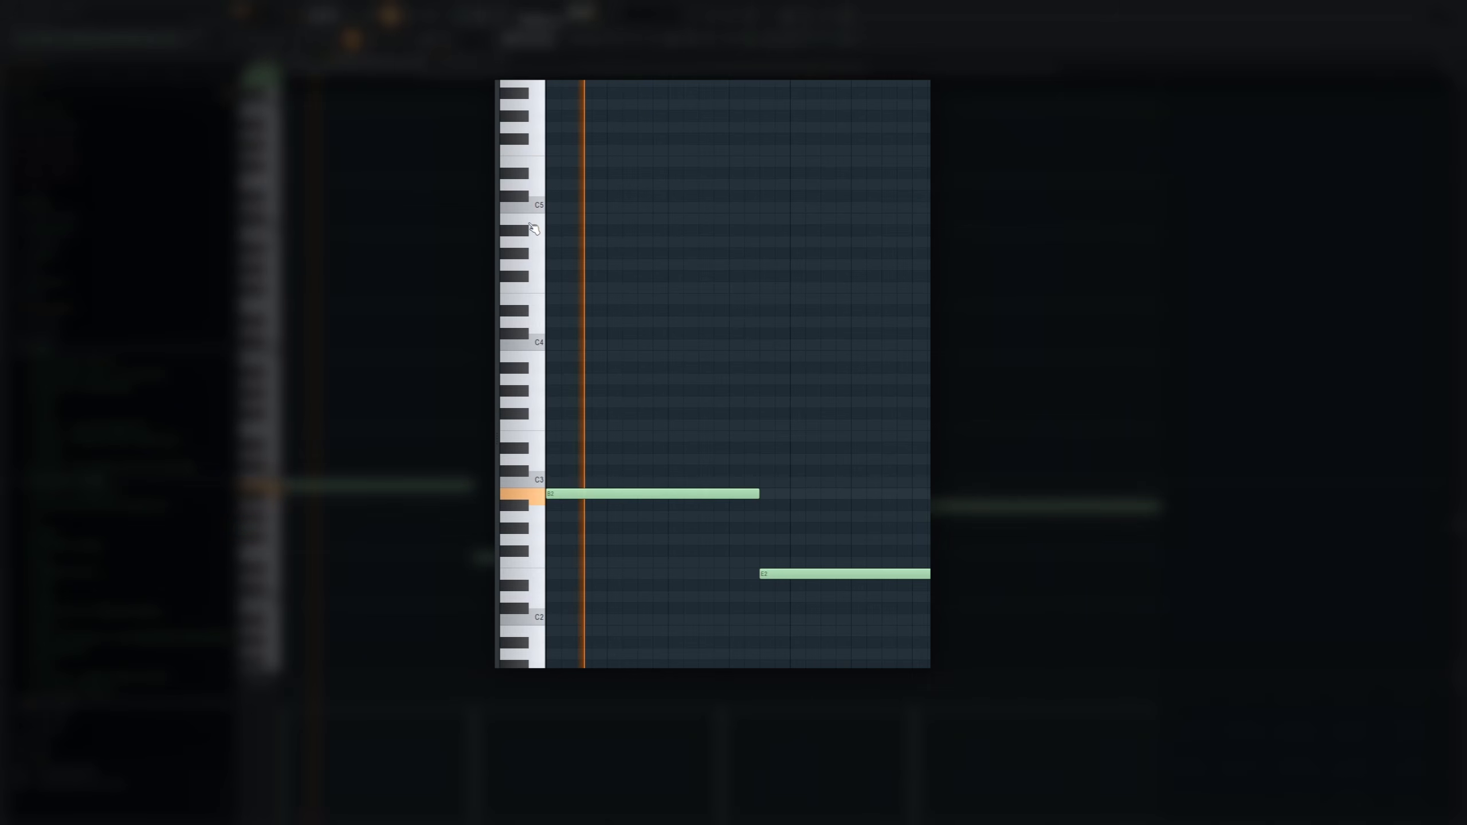
key(space)
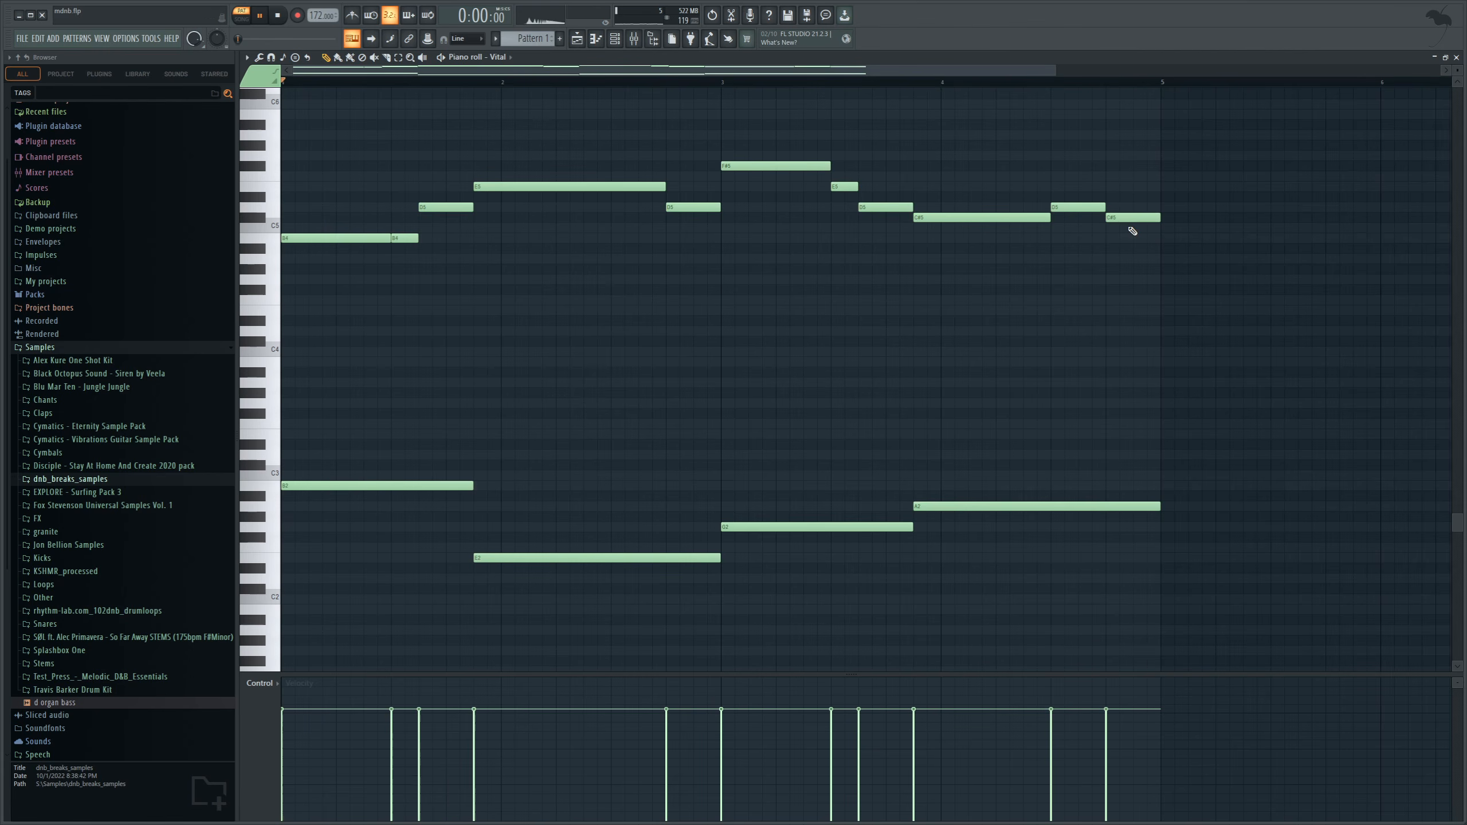
Play back the upper melody together with the bass line.
key(space)
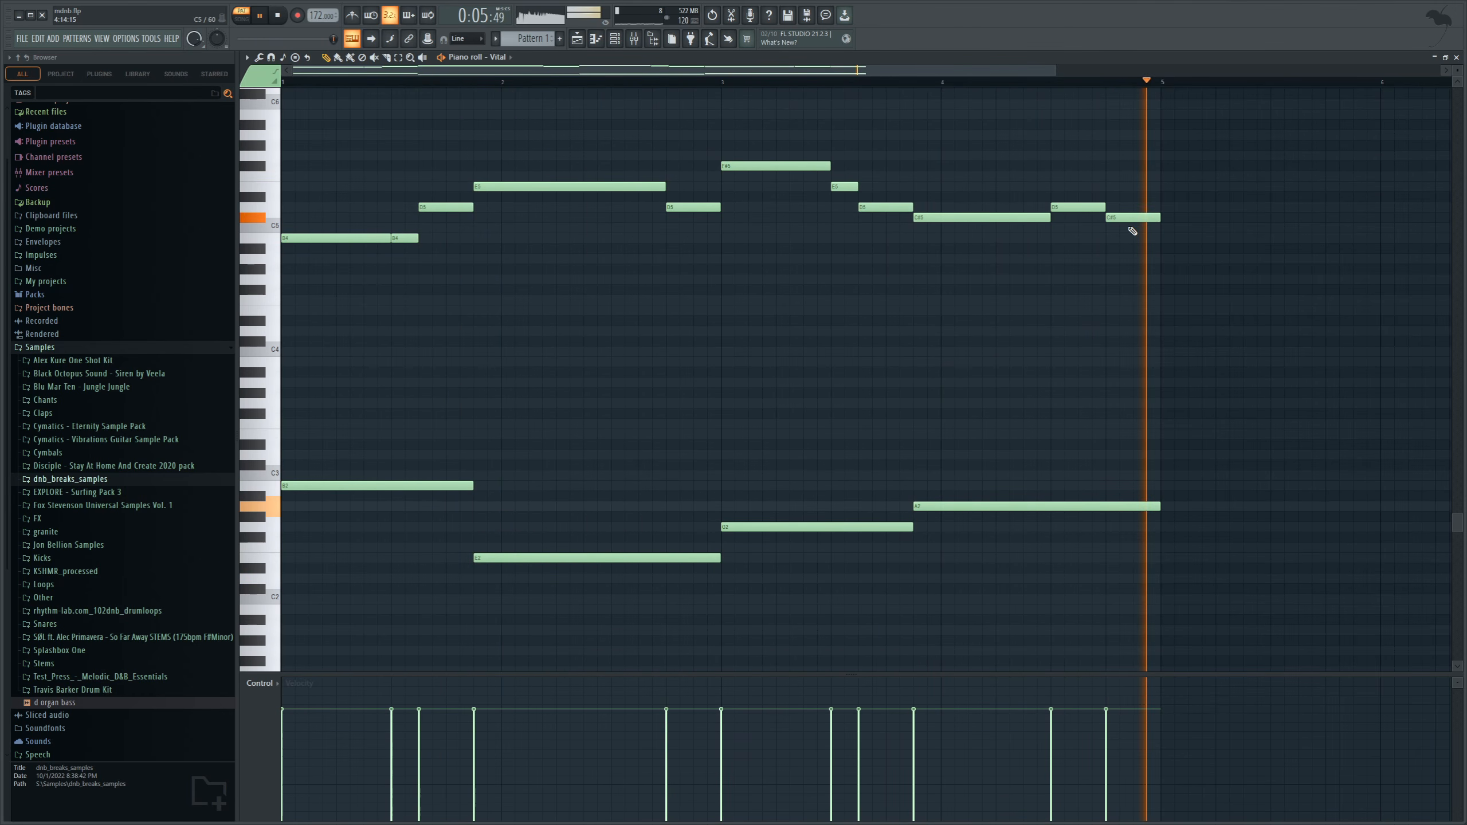
key(space)
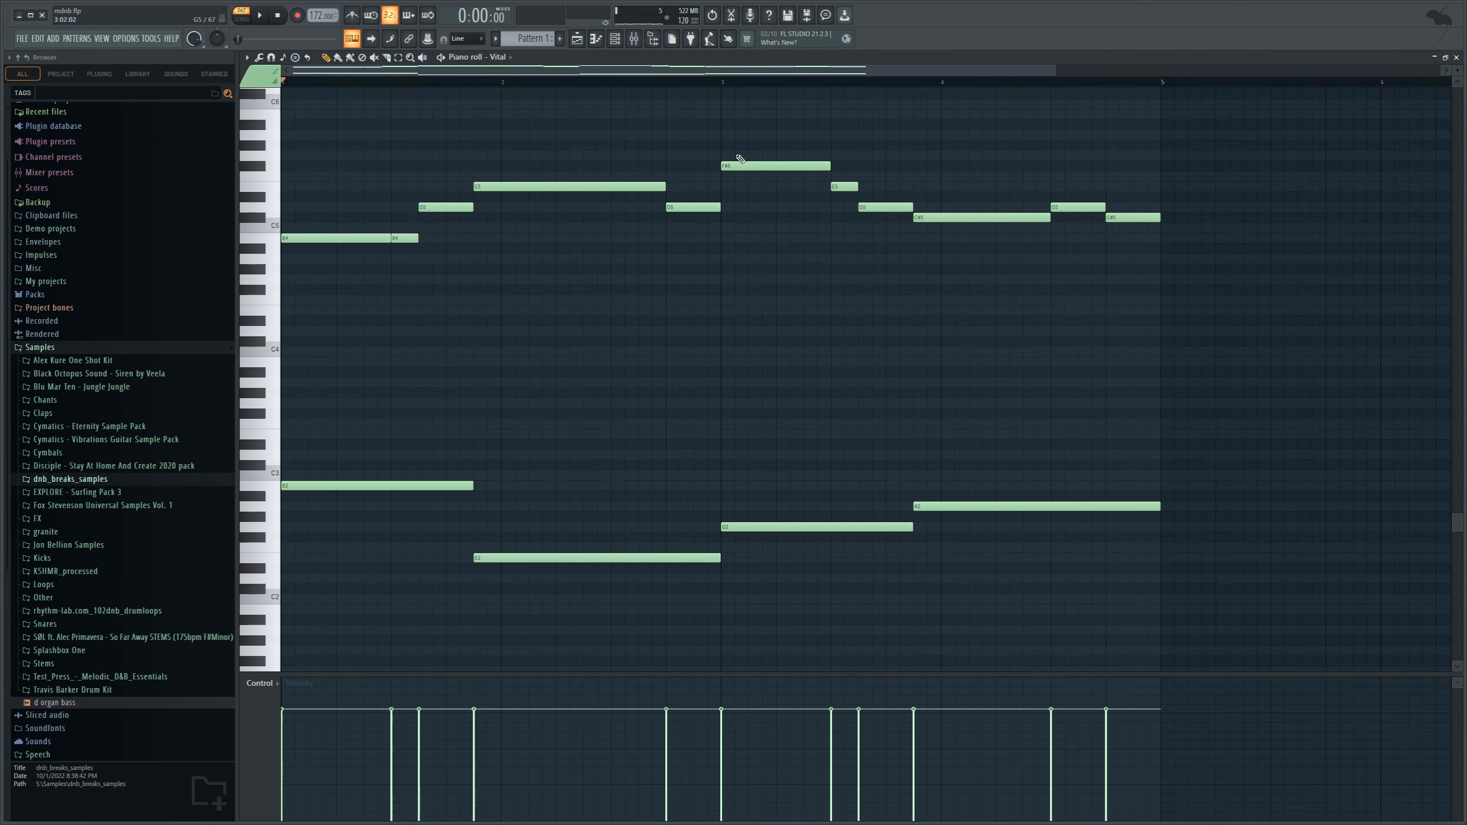
Move all the upper melody notes out of Vital's piano roll into a newly added second Vital channel.
drag(1190, 327, 327, 123)
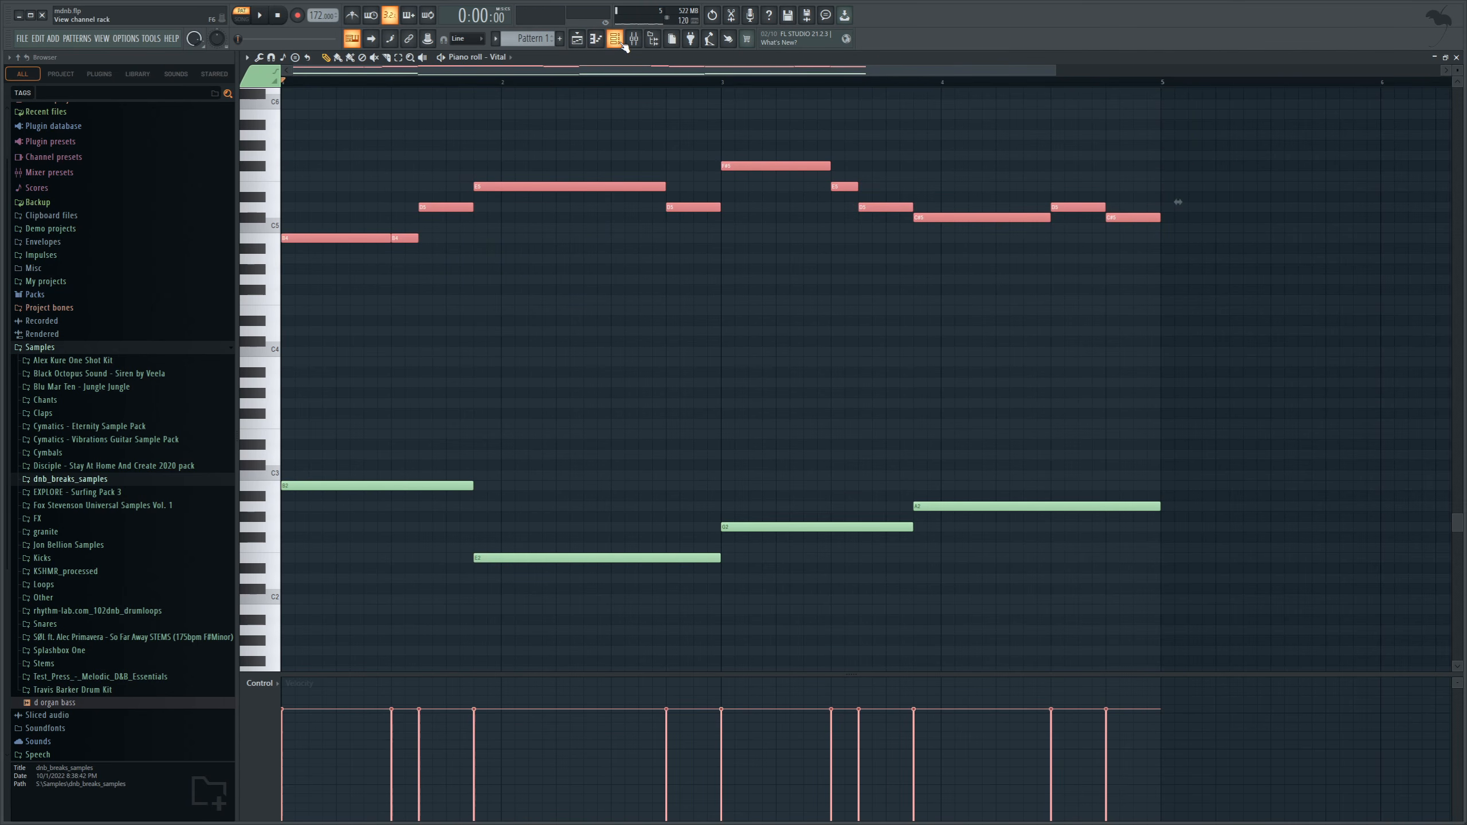
key(Delete)
click(623, 45)
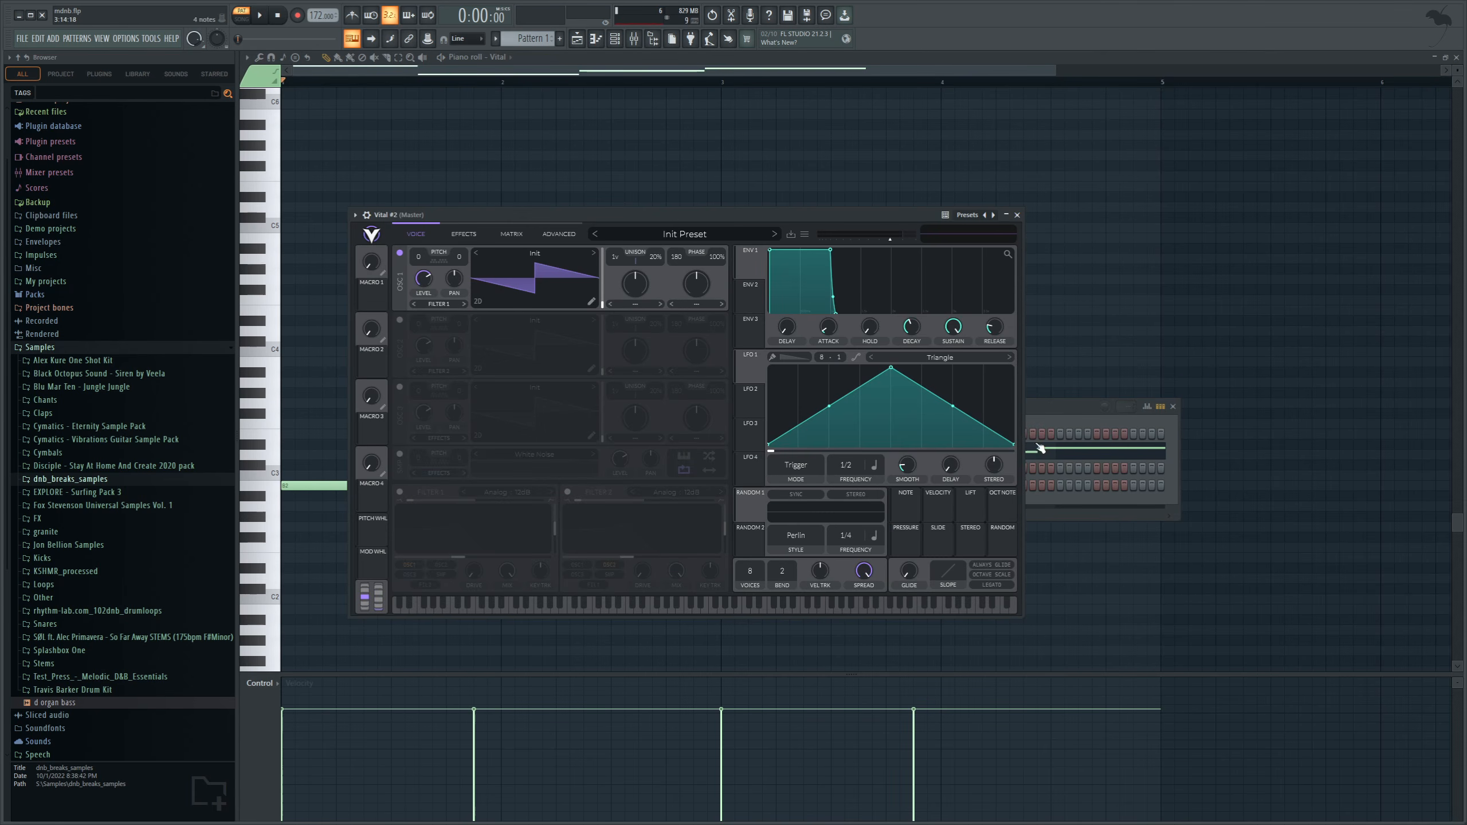
click(1038, 420)
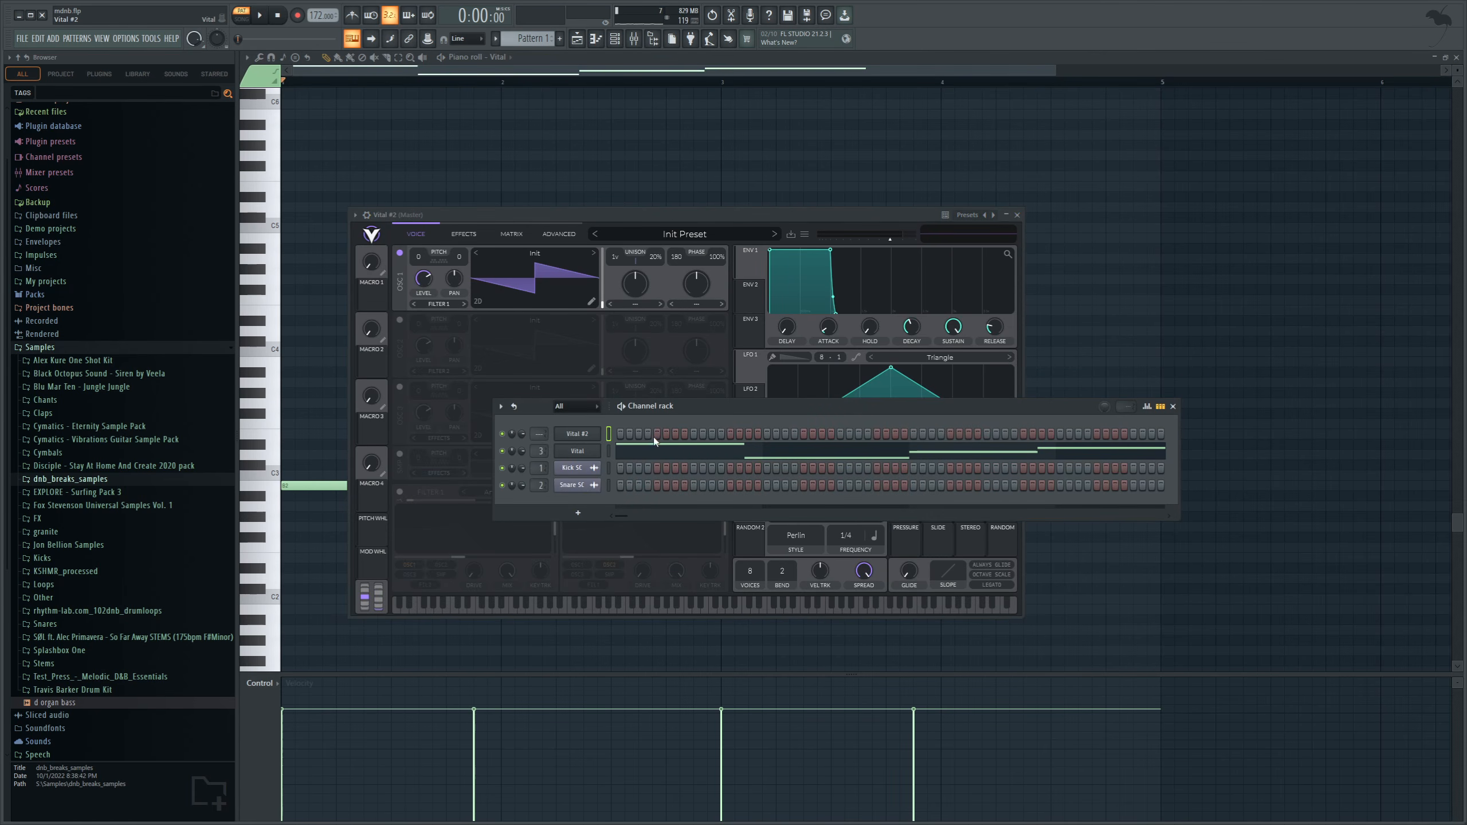
key(F7)
key(ctrl+v)
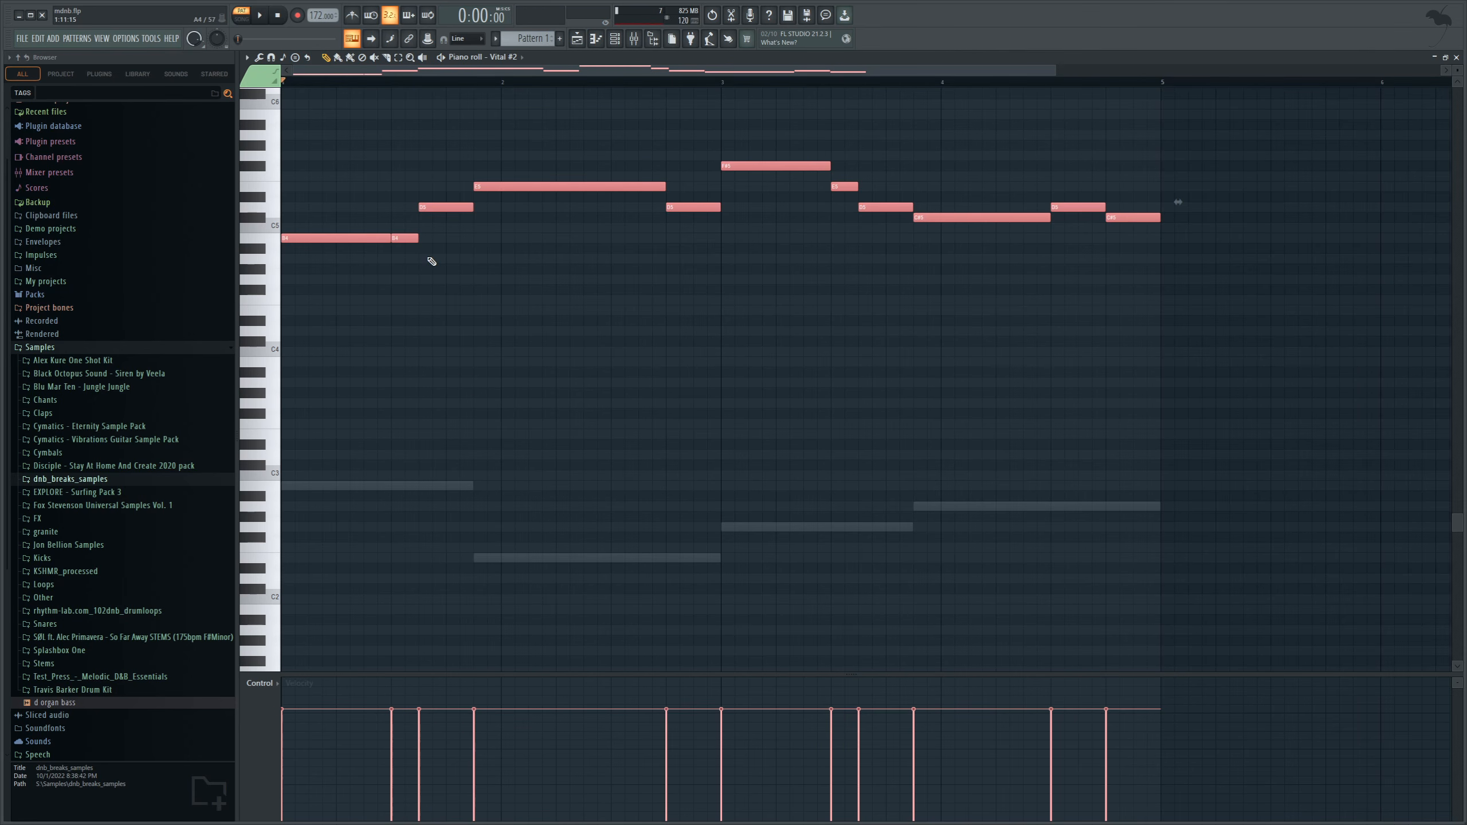
Route the Vital #2 channel to mixer track 4 and select its insert in the mixer.
click(634, 38)
click(614, 39)
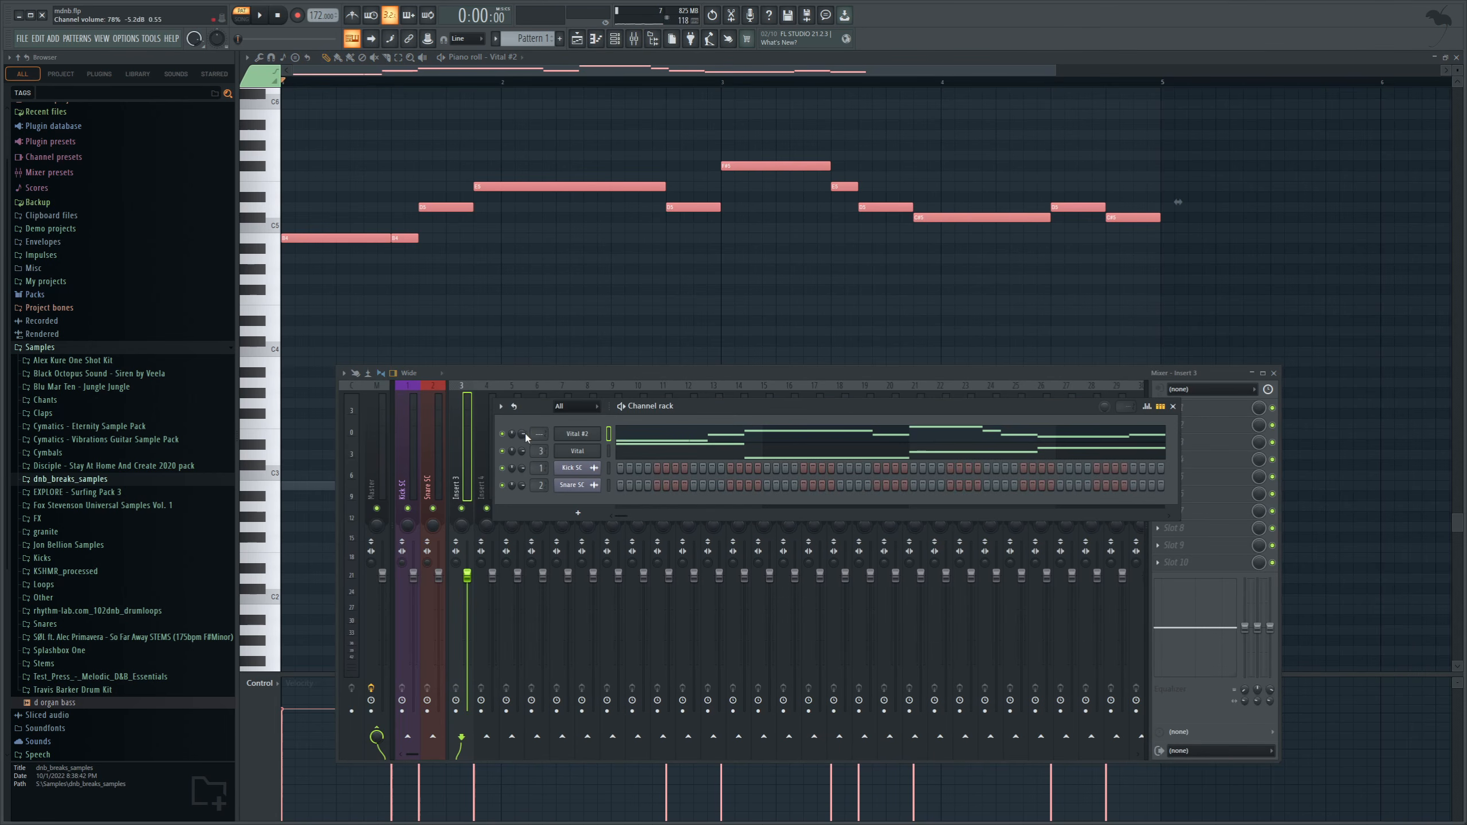
drag(540, 434, 539, 418)
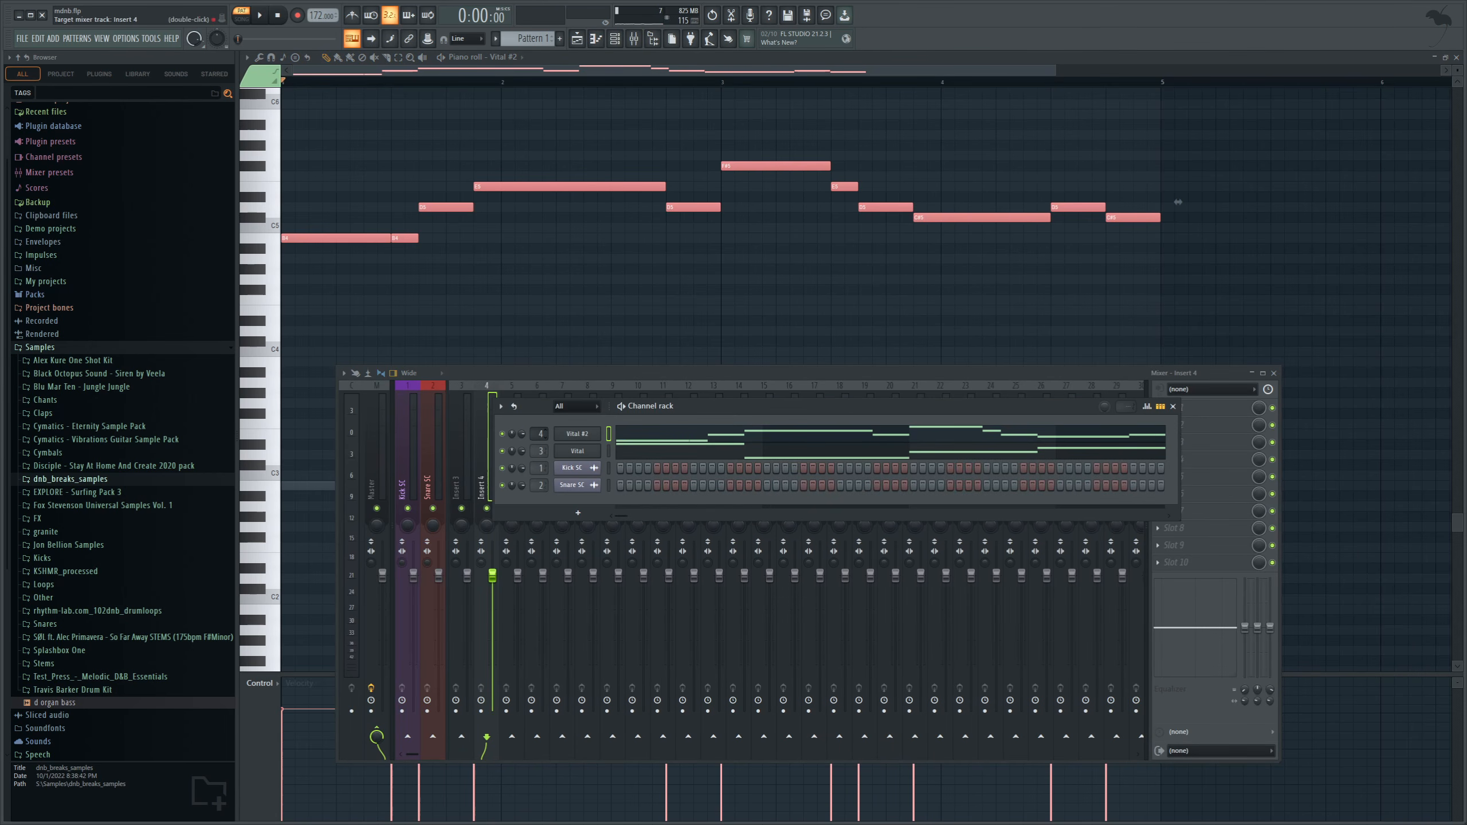
click(469, 491)
click(487, 508)
click(484, 491)
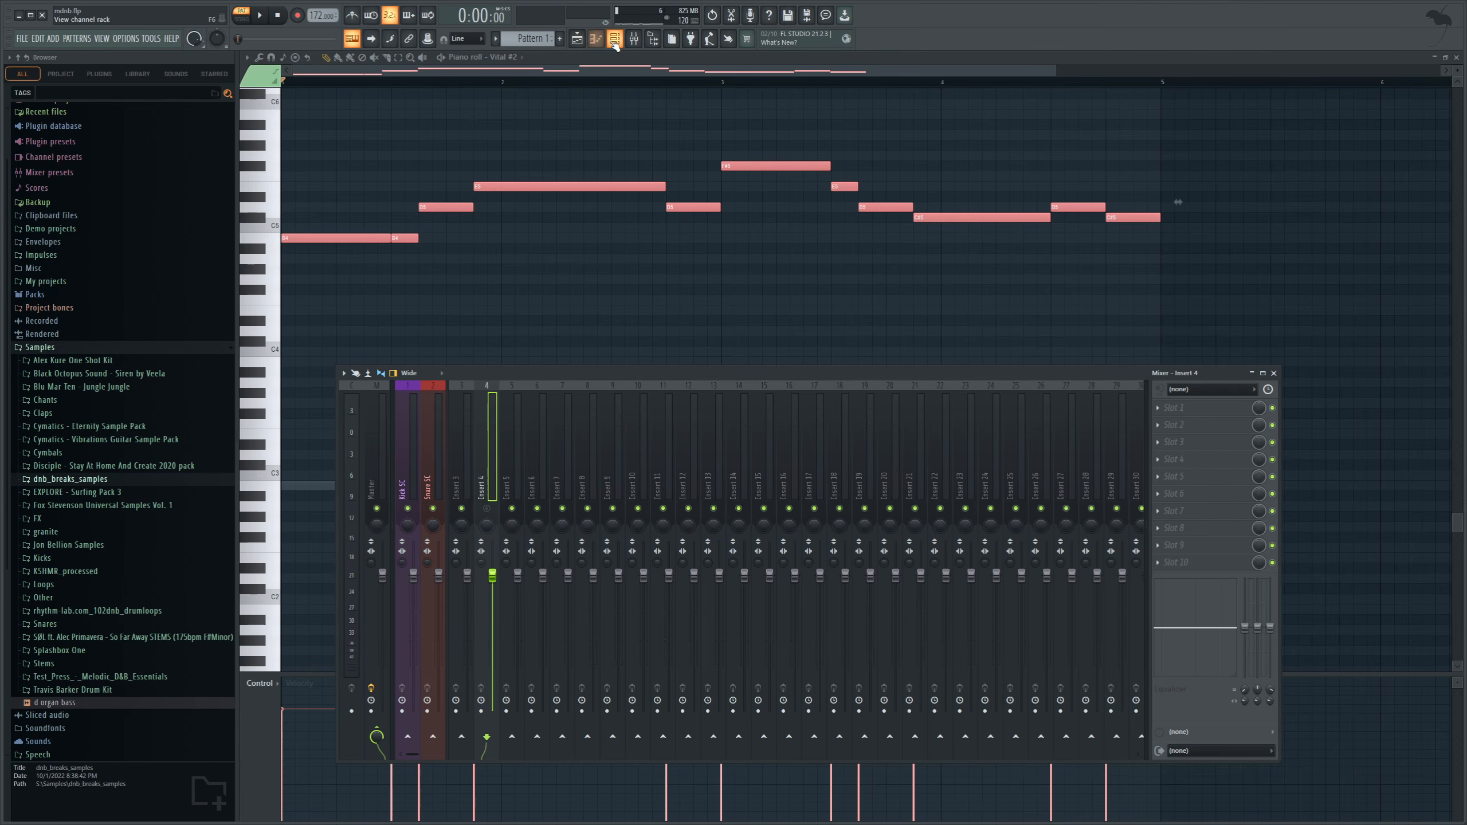
Load the Stabbed wavetable into oscillator 1 of the first Vital channel and adjust its wave frame during playback.
click(615, 39)
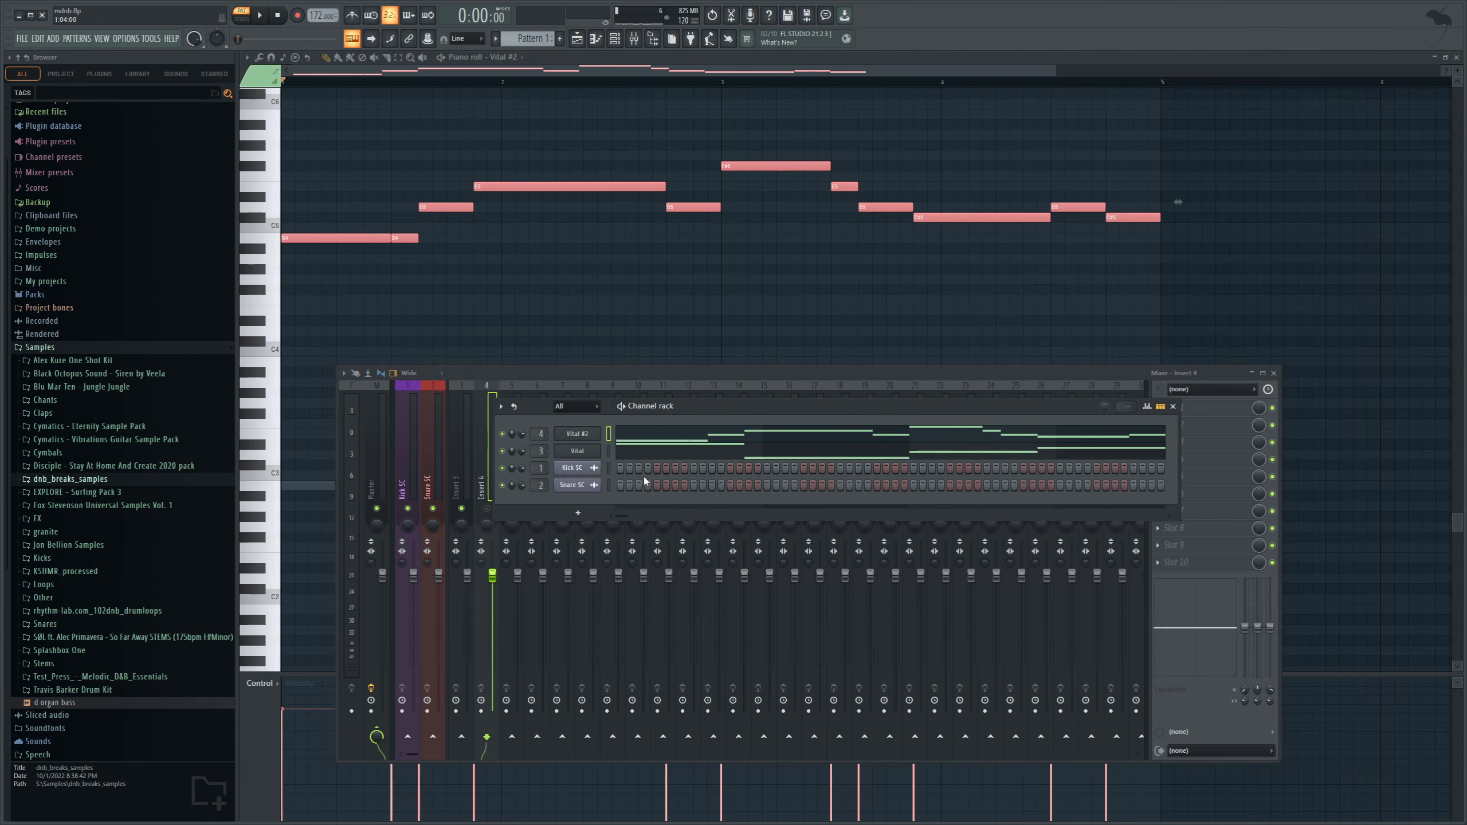
click(578, 450)
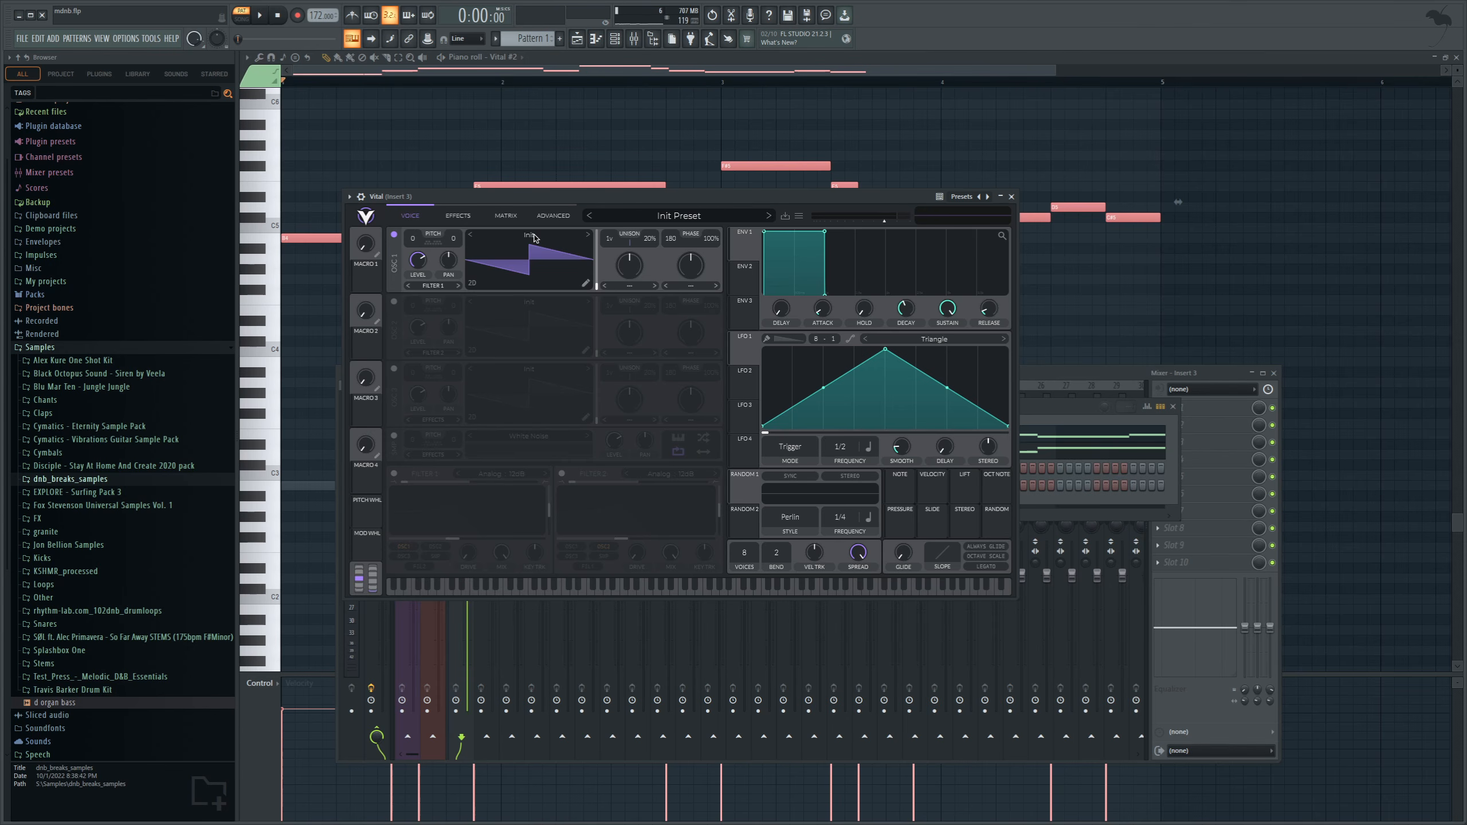
click(534, 238)
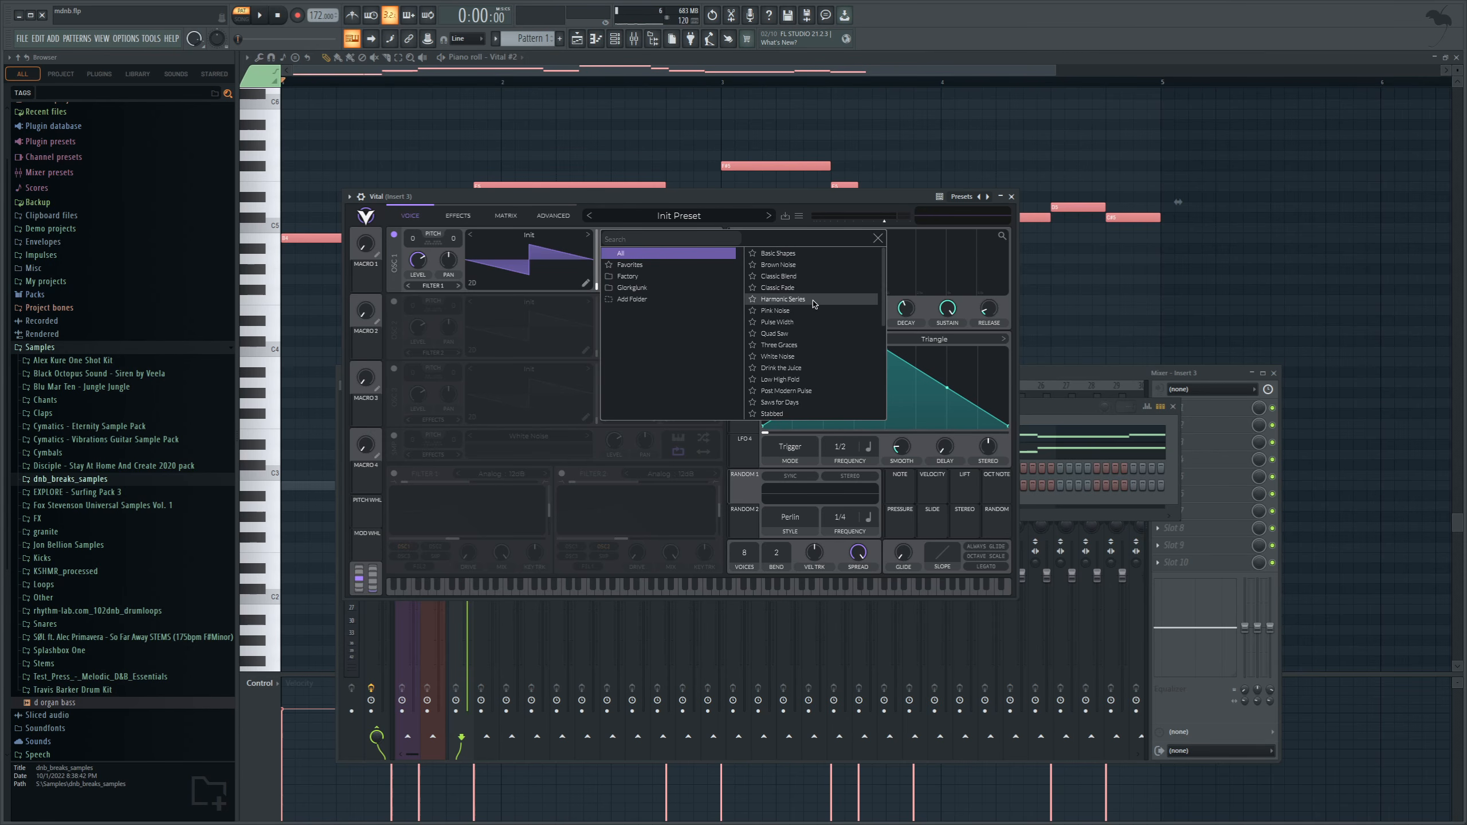
scroll(814, 313, down, 3)
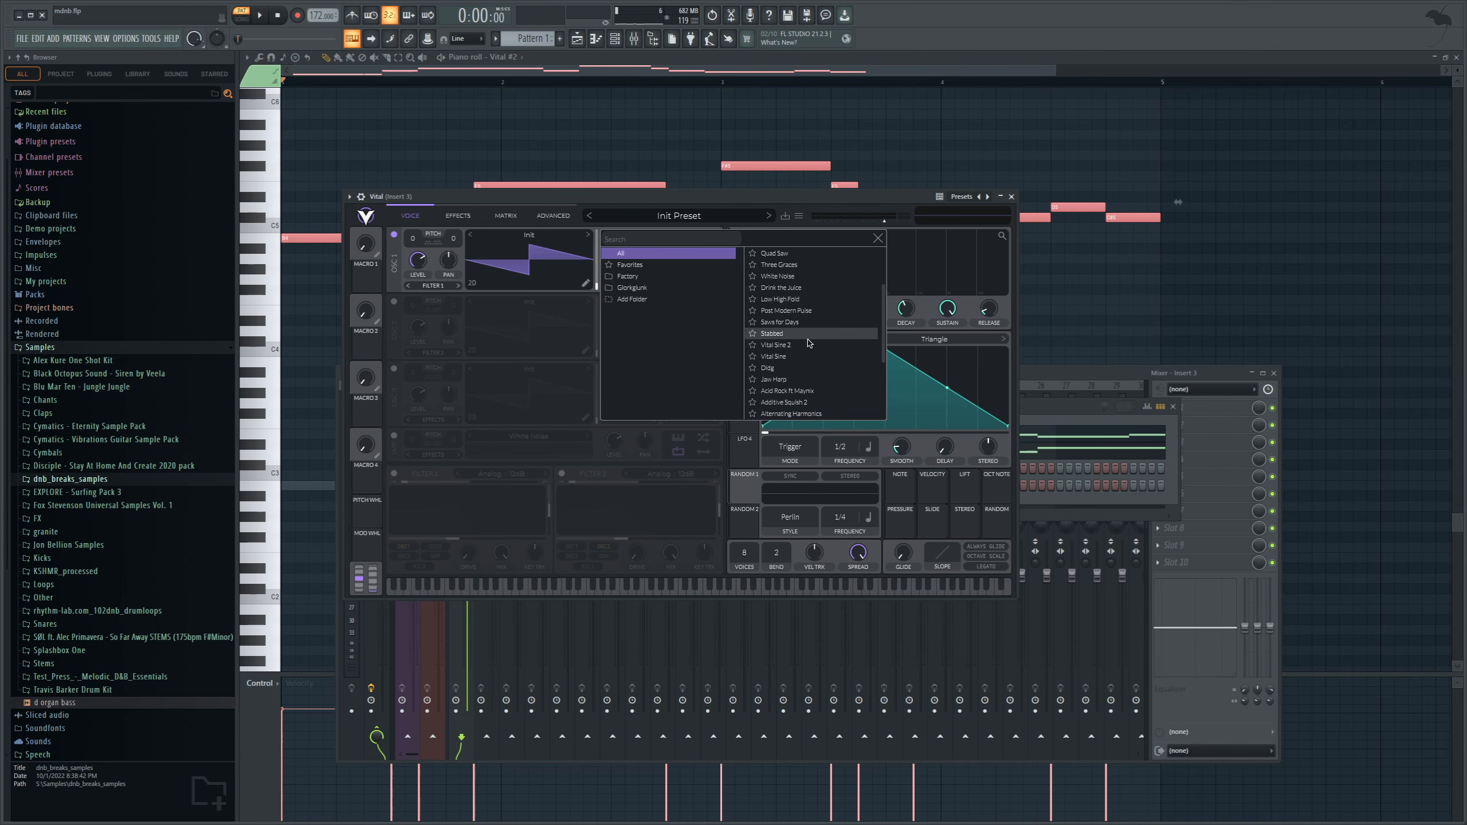
click(801, 335)
key(space)
click(800, 334)
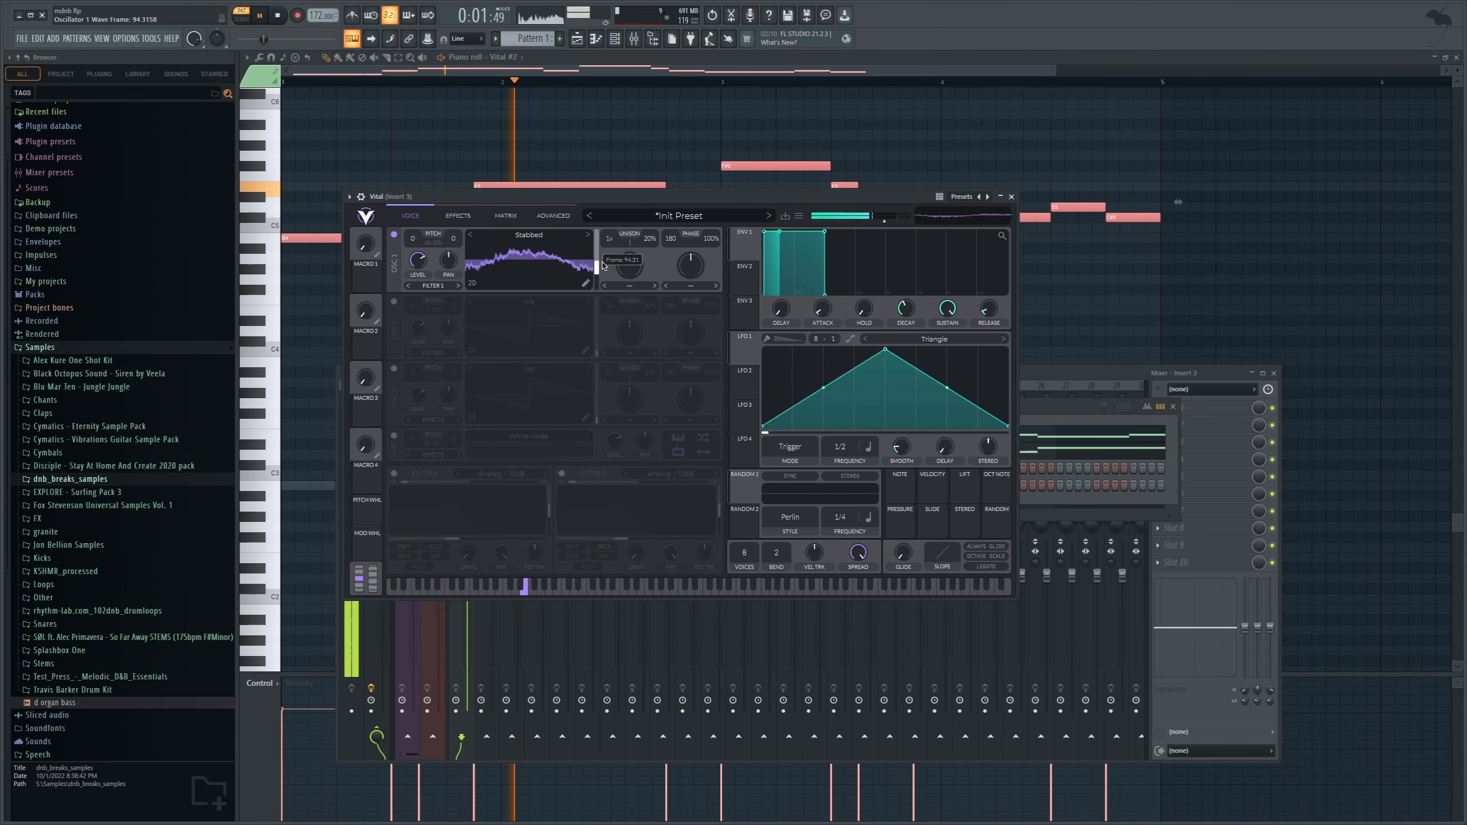
mouse_move(604, 275)
mouse_down()
mouse_move(602, 252)
mouse_move(604, 271)
mouse_up()
key(space)
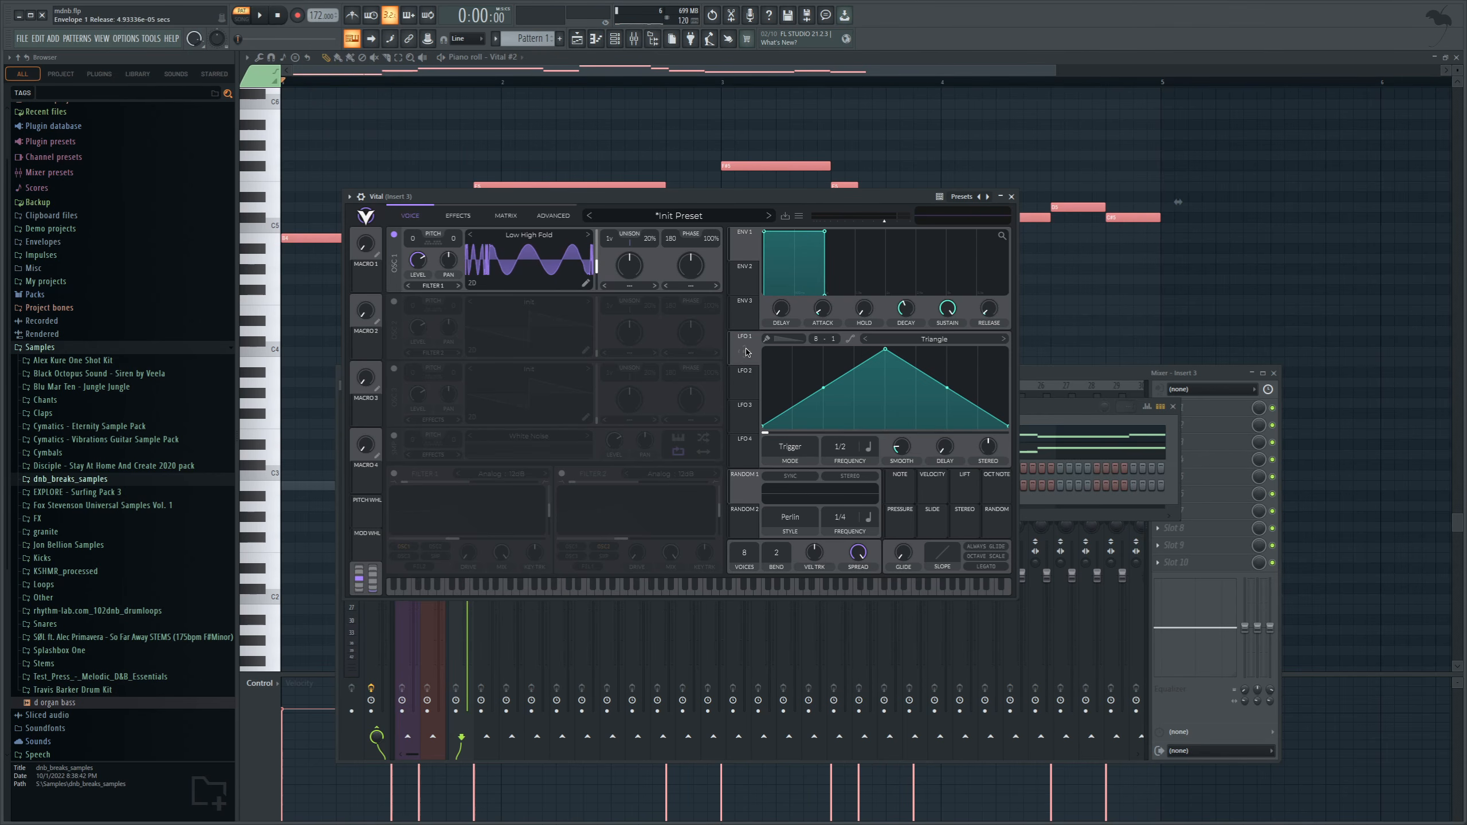
Assign LFO 1 to modulate oscillator 1's wave frame and play back the pattern.
drag(750, 351, 596, 267)
click(260, 18)
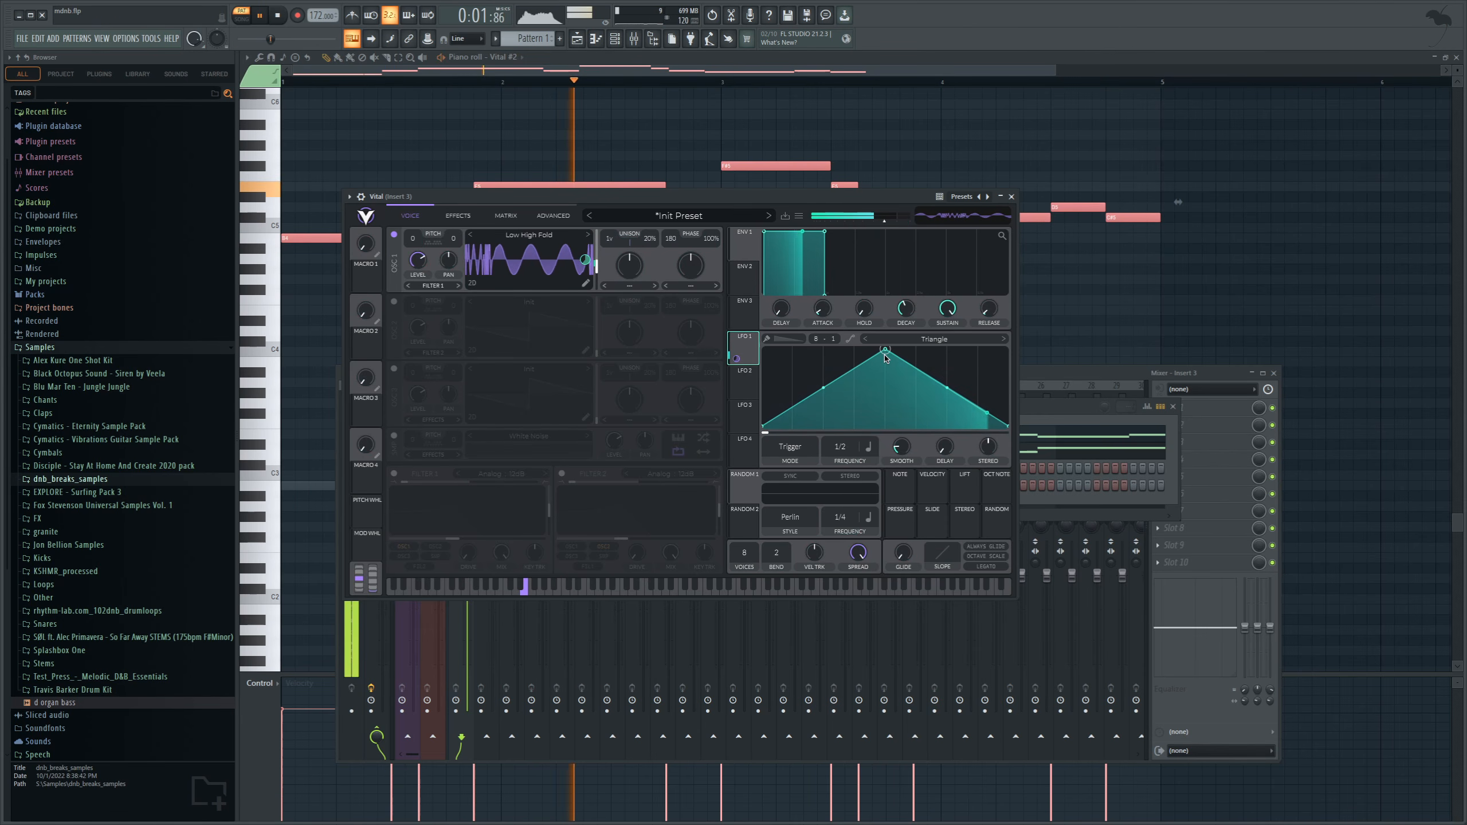
key(space)
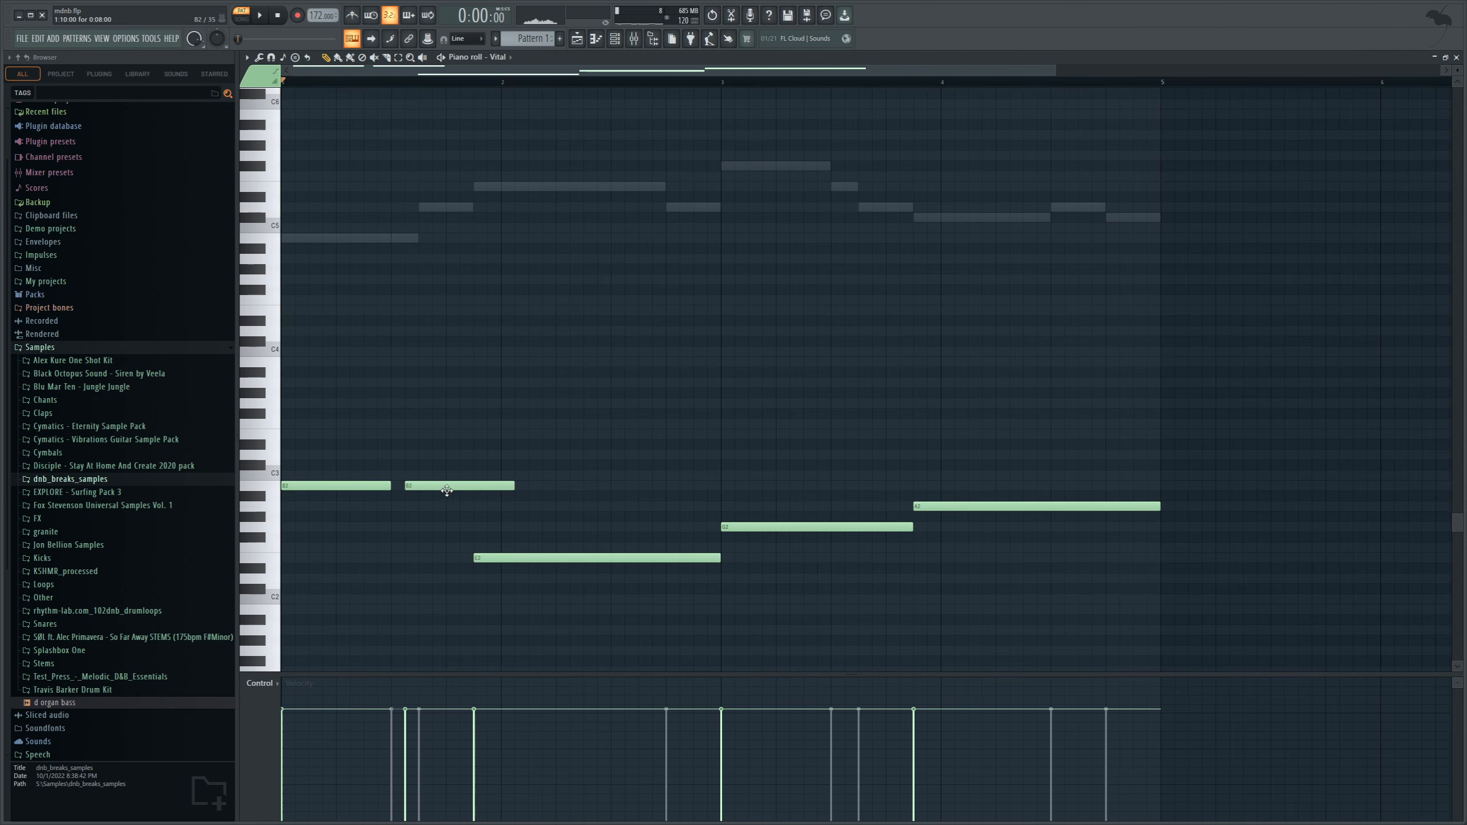
Shorten the second bass note in Vital's piano roll, add another at the same pitch after it in bar 1, and play the pattern.
drag(445, 489, 426, 490)
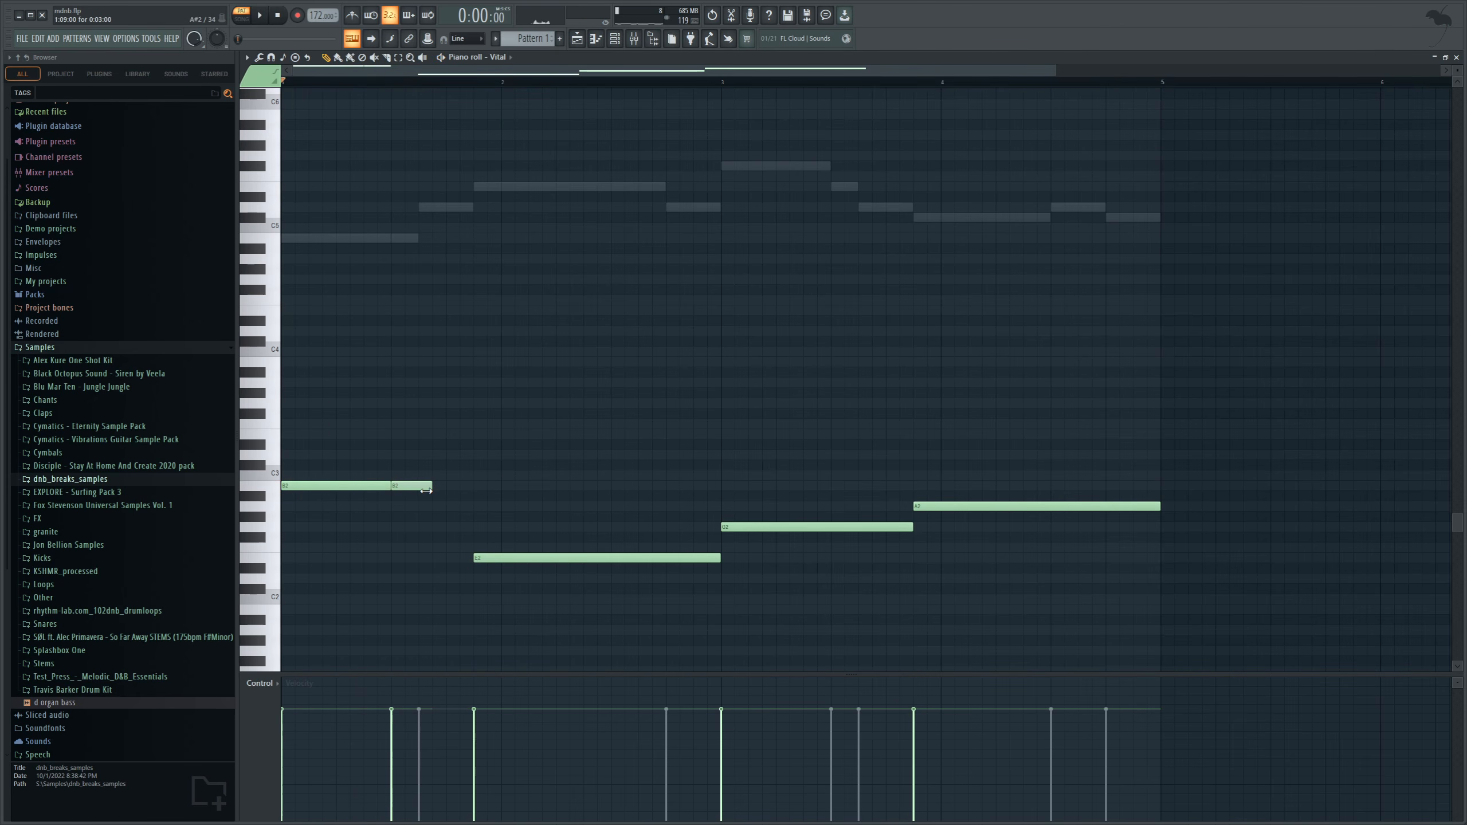
click(423, 489)
key(space)
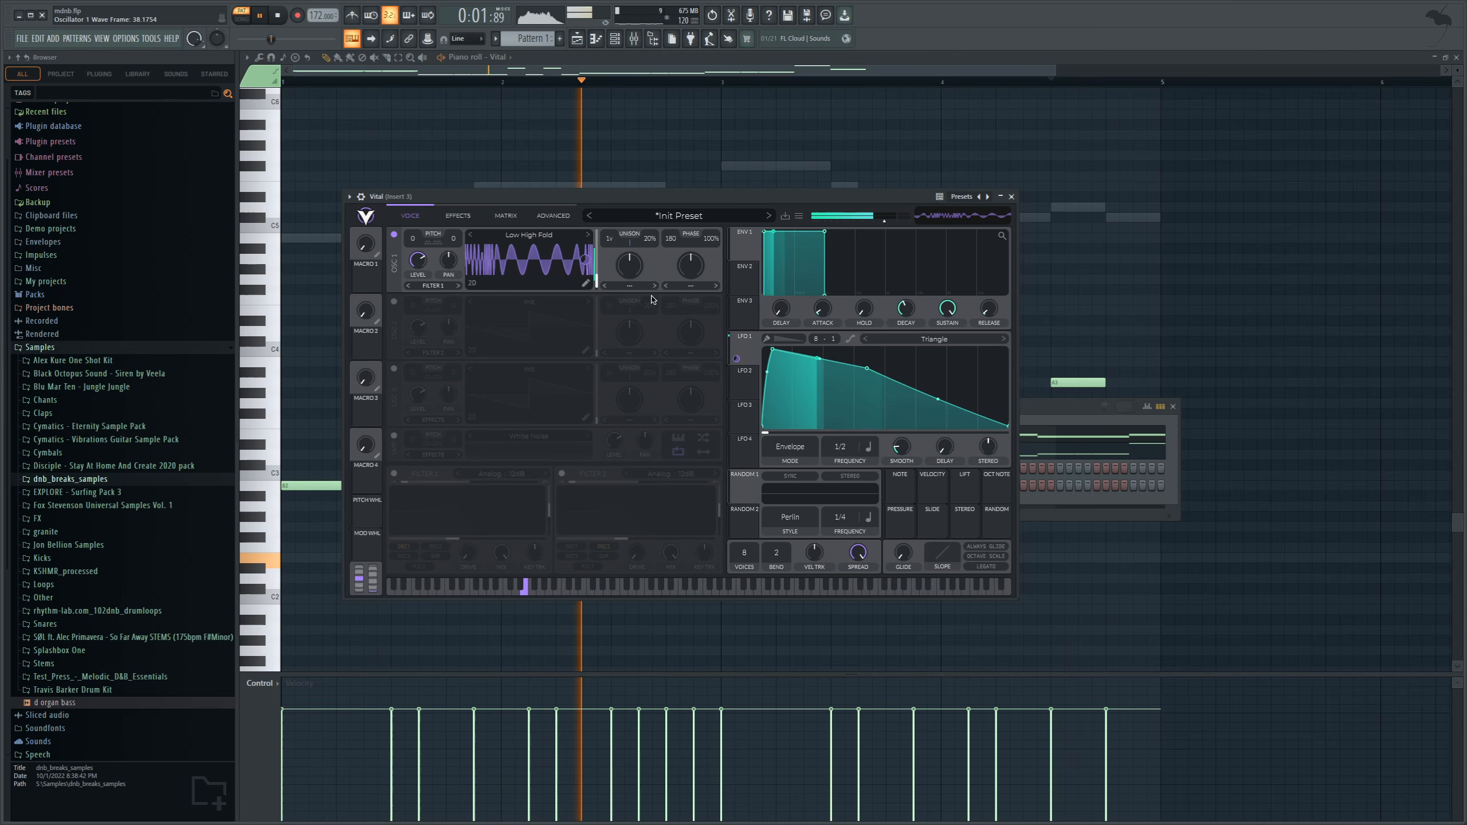
Set oscillator 1's spectral morph in the first Vital to High Pass with an amount of 14%.
click(630, 286)
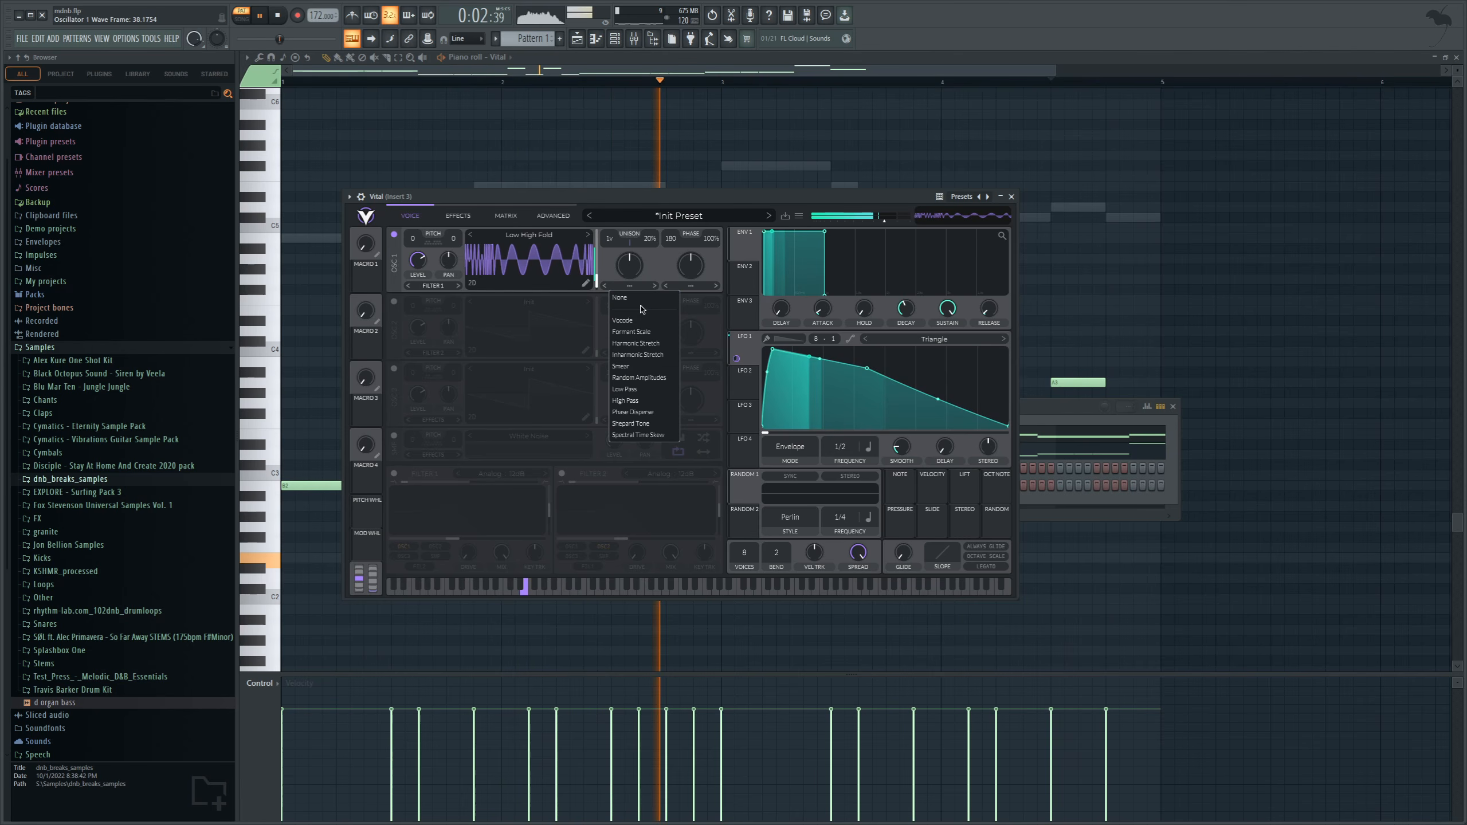
click(642, 401)
drag(621, 264, 612, 297)
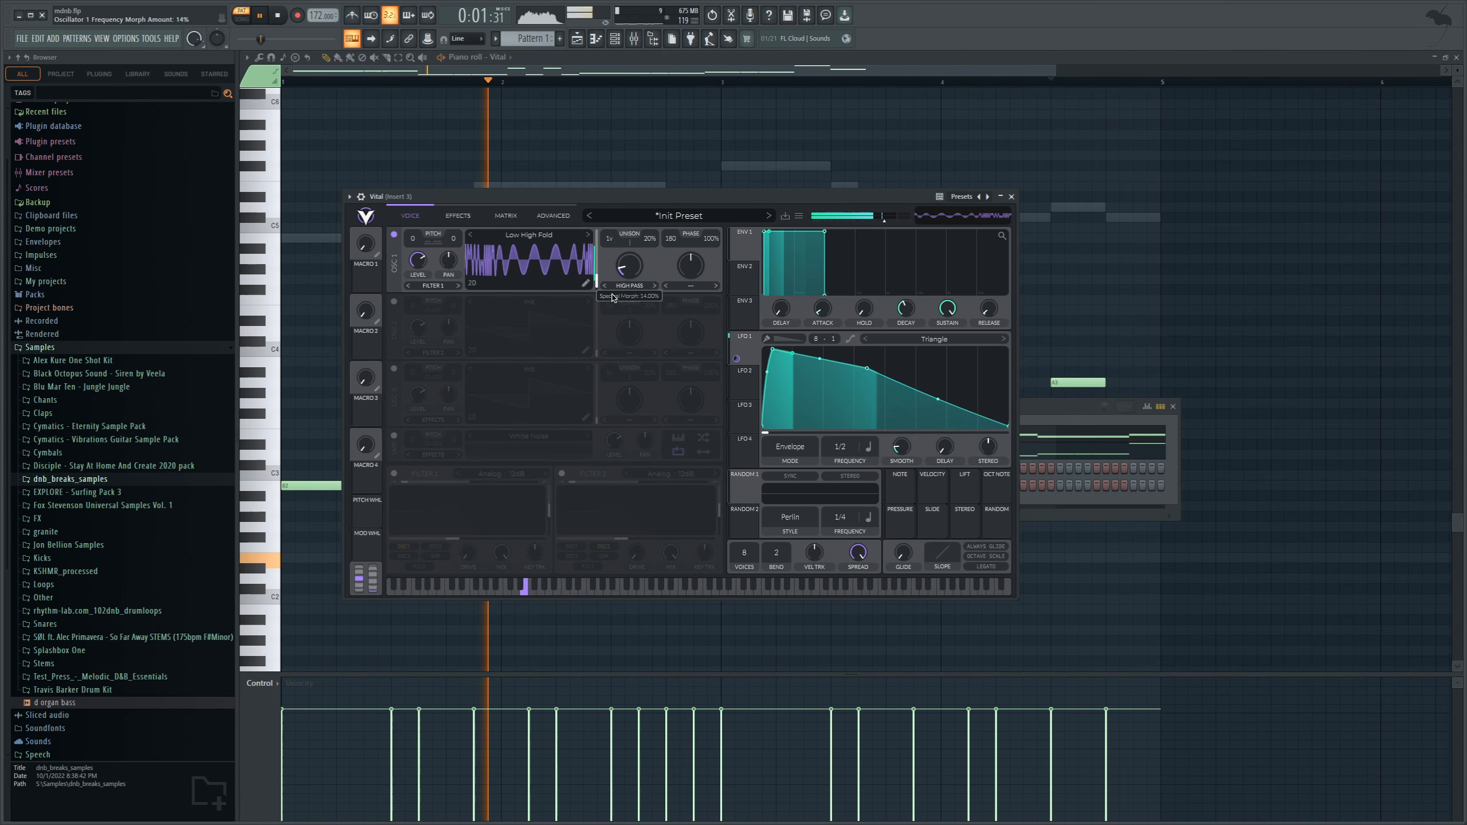
Set oscillator 1's wave distortion to Formant at about 42.5% and modulate it with LFO 1 by about 0.095.
click(709, 286)
click(685, 332)
drag(690, 266, 683, 283)
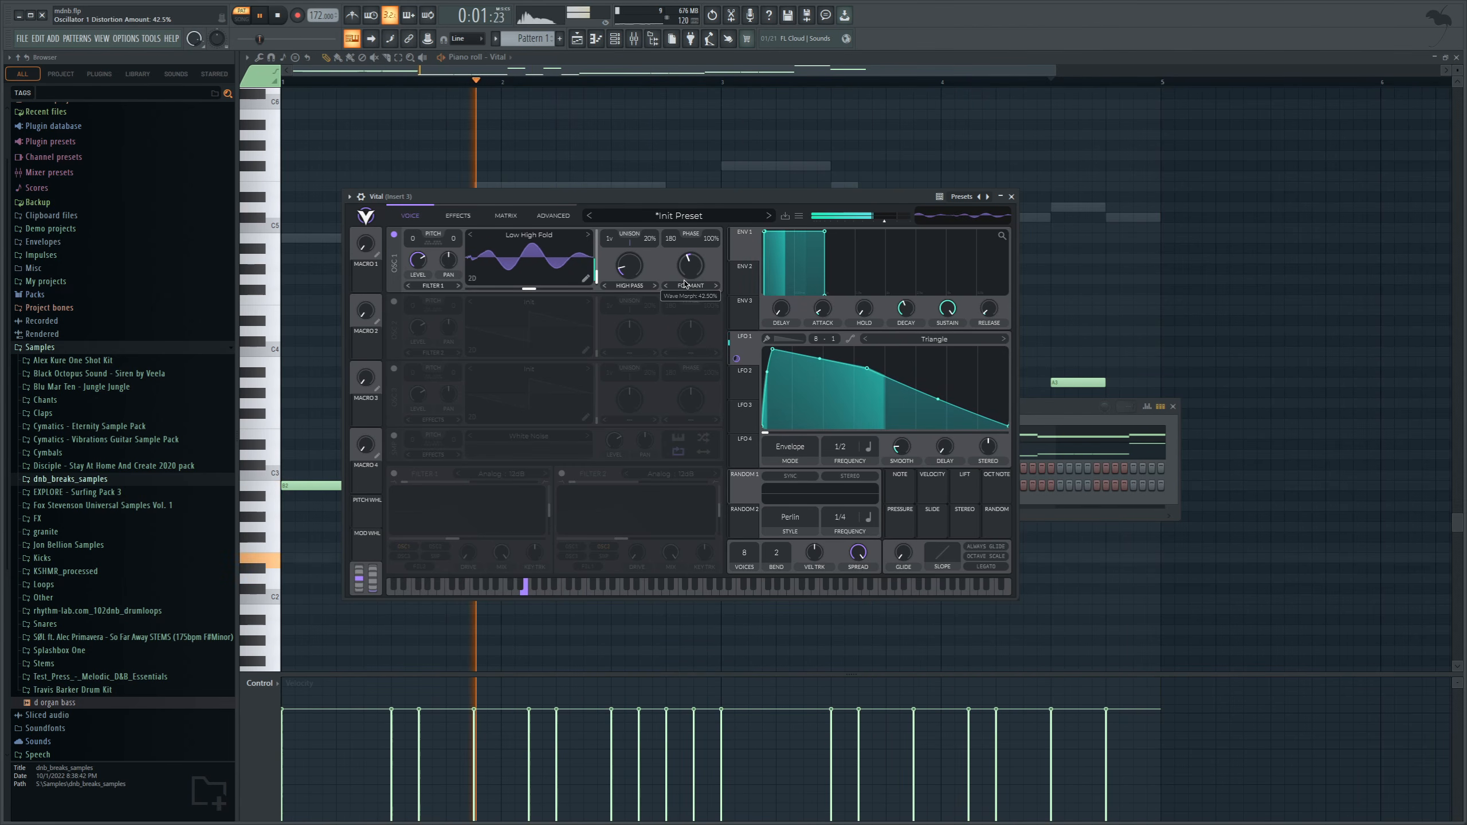
drag(744, 348, 690, 334)
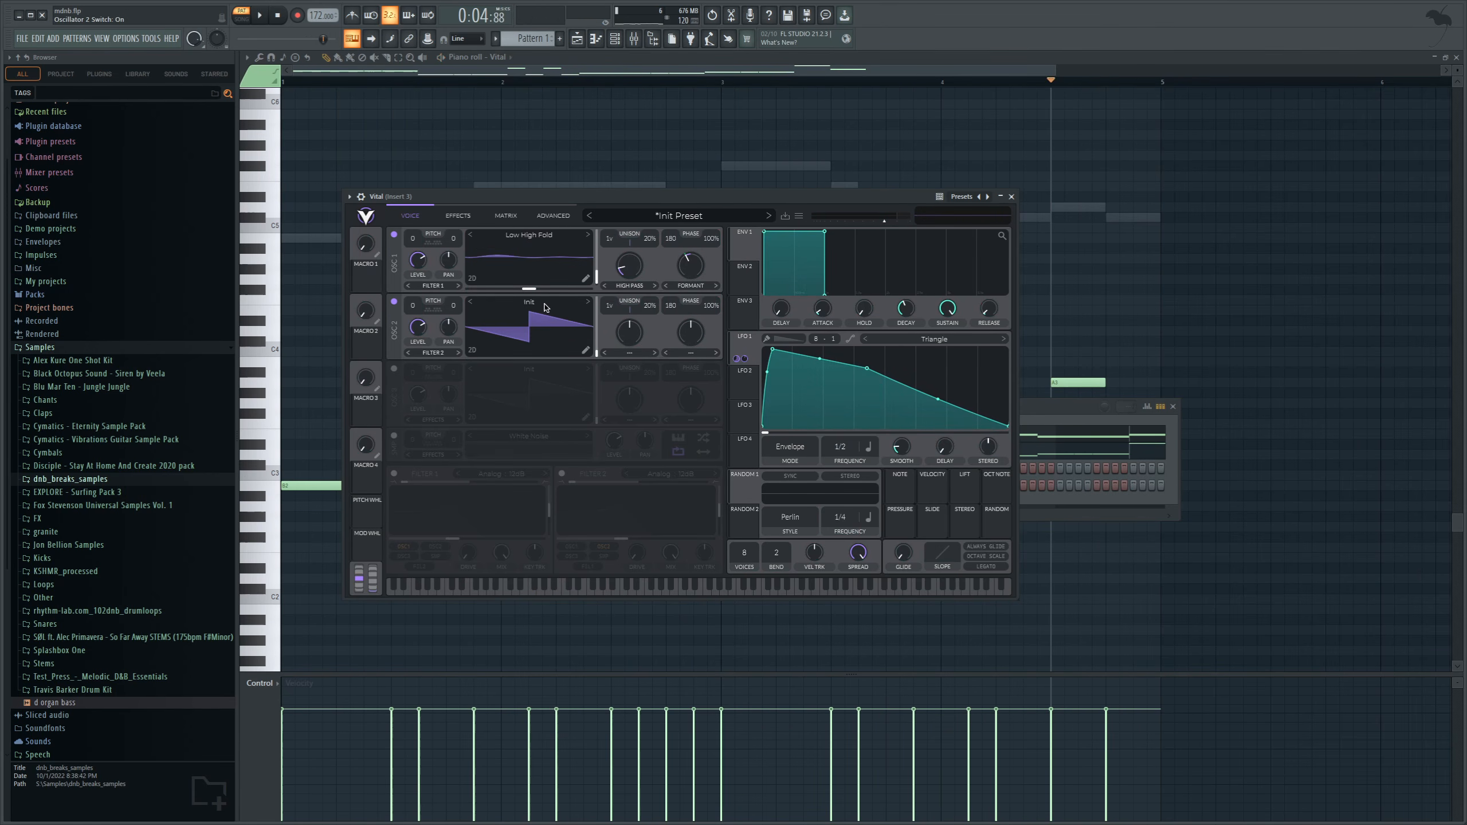
Enable oscillator 2 with the Basic Shapes wavetable and oscillator 3 with its unison voices raised, auditioning the bass.
click(546, 307)
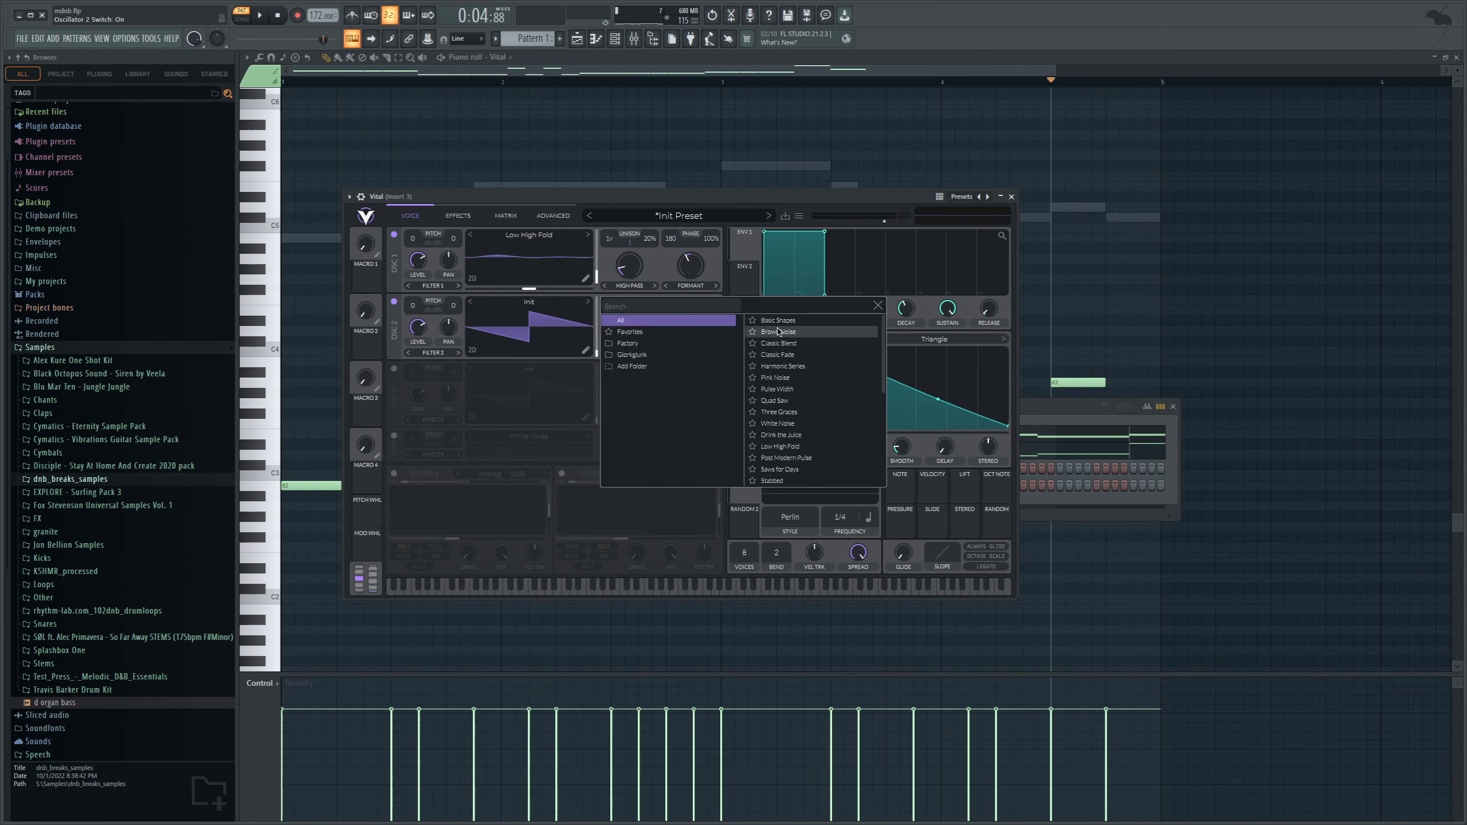
click(792, 321)
click(878, 306)
key(space)
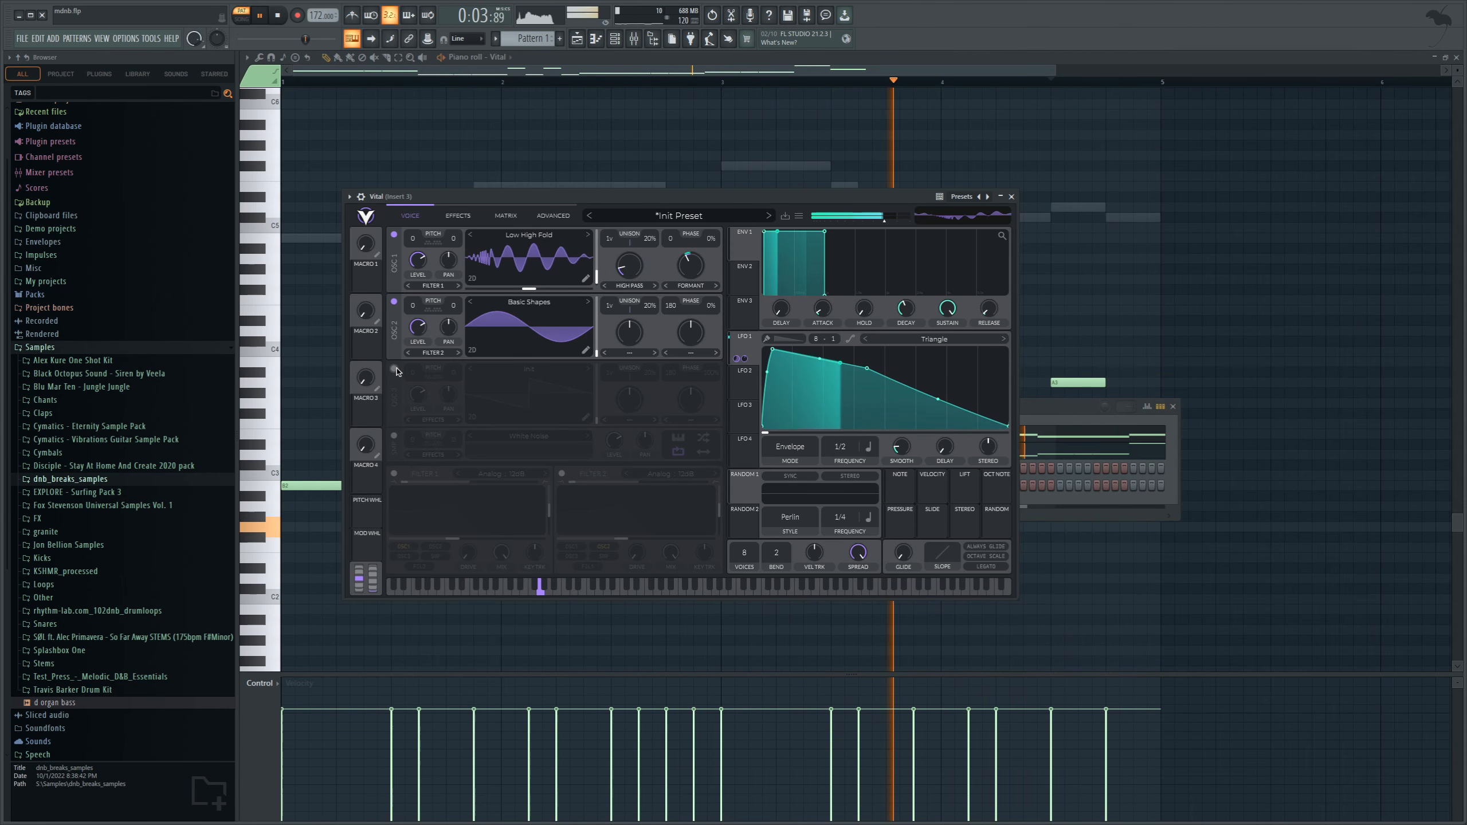
click(394, 369)
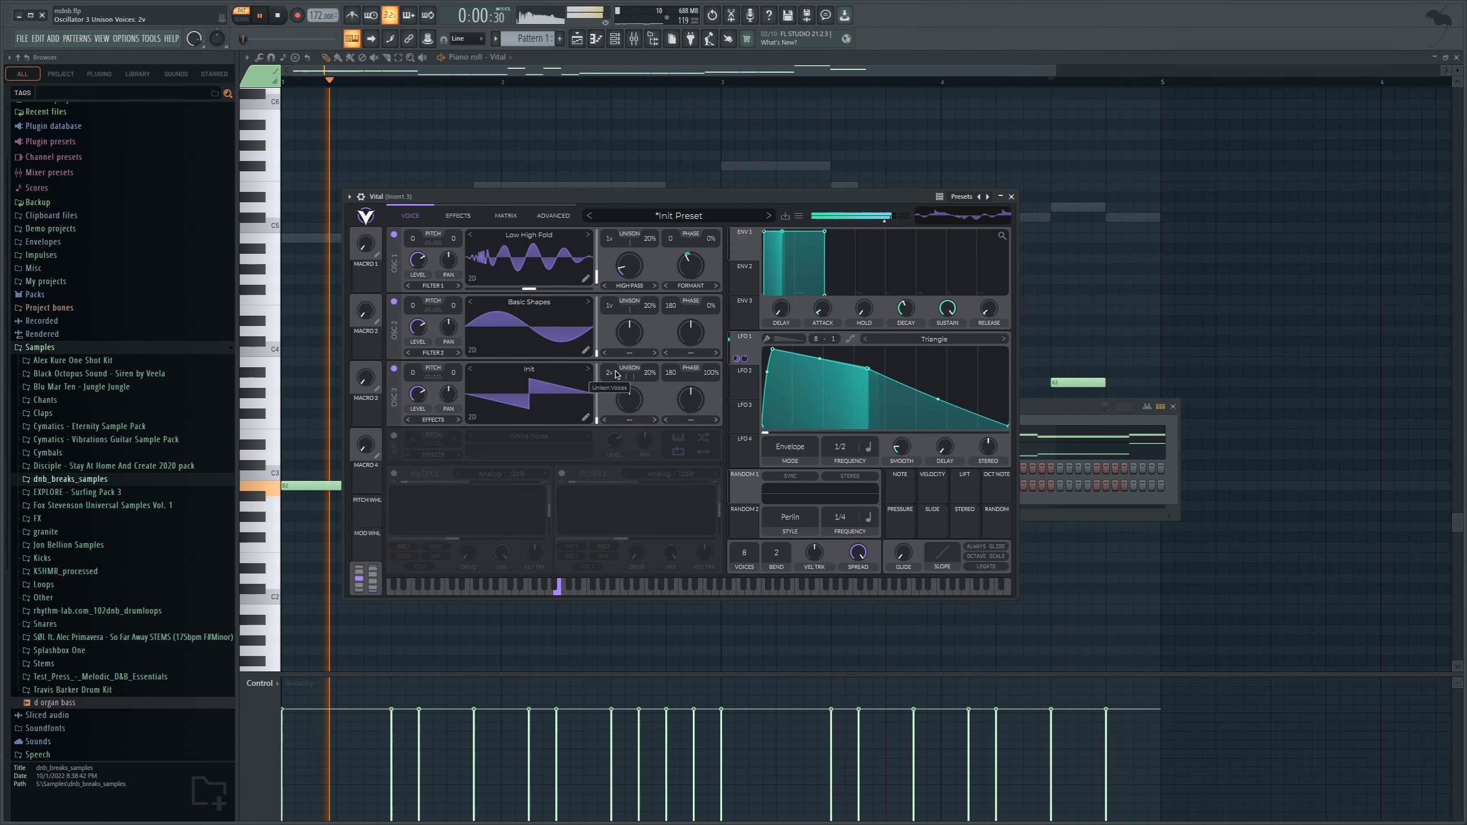
drag(629, 376, 628, 358)
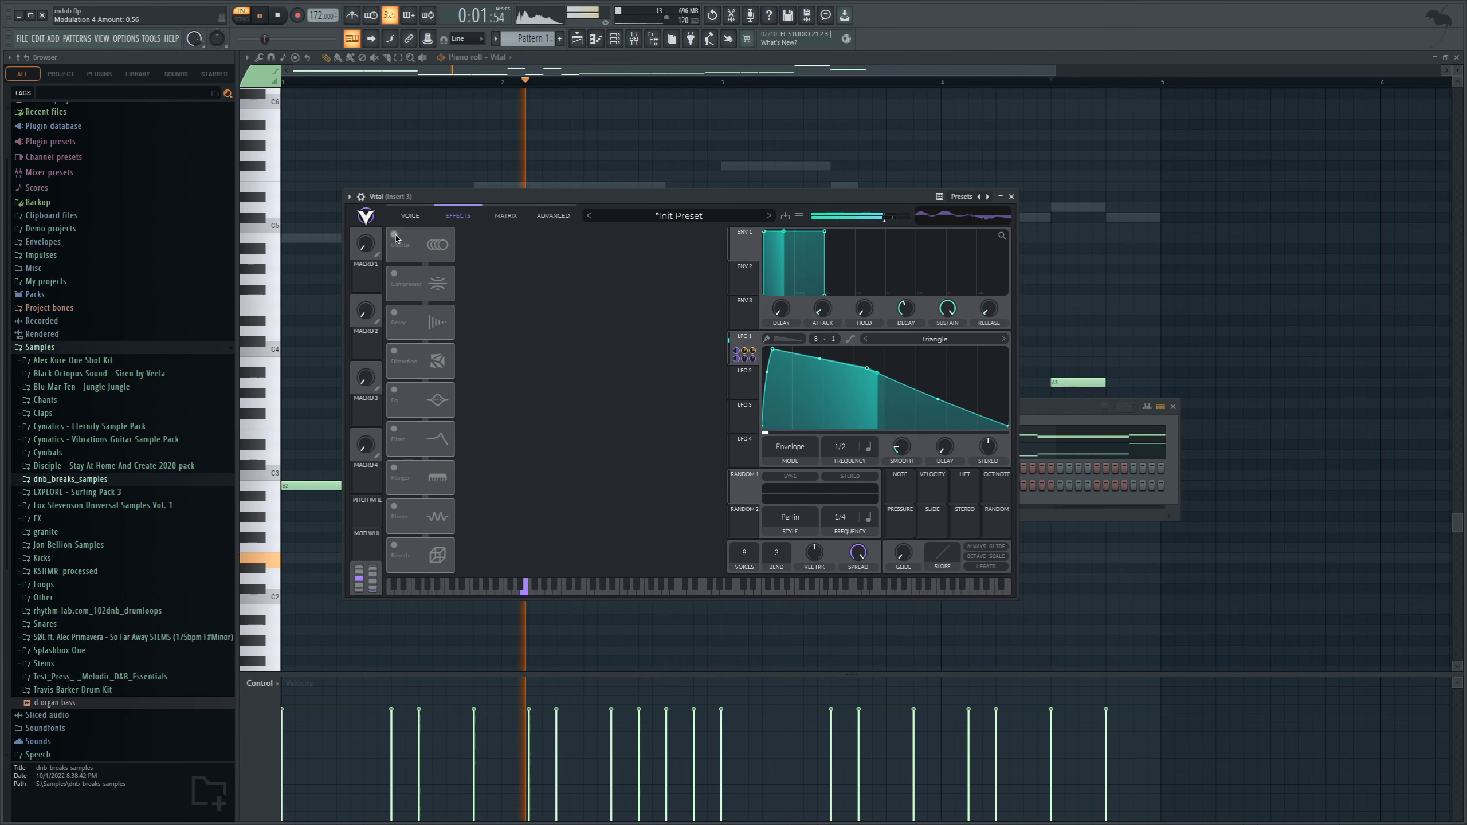
Enable Vital's chorus effect with a filter spread of 0 and turn on its distortion effect.
click(395, 235)
drag(622, 306, 615, 274)
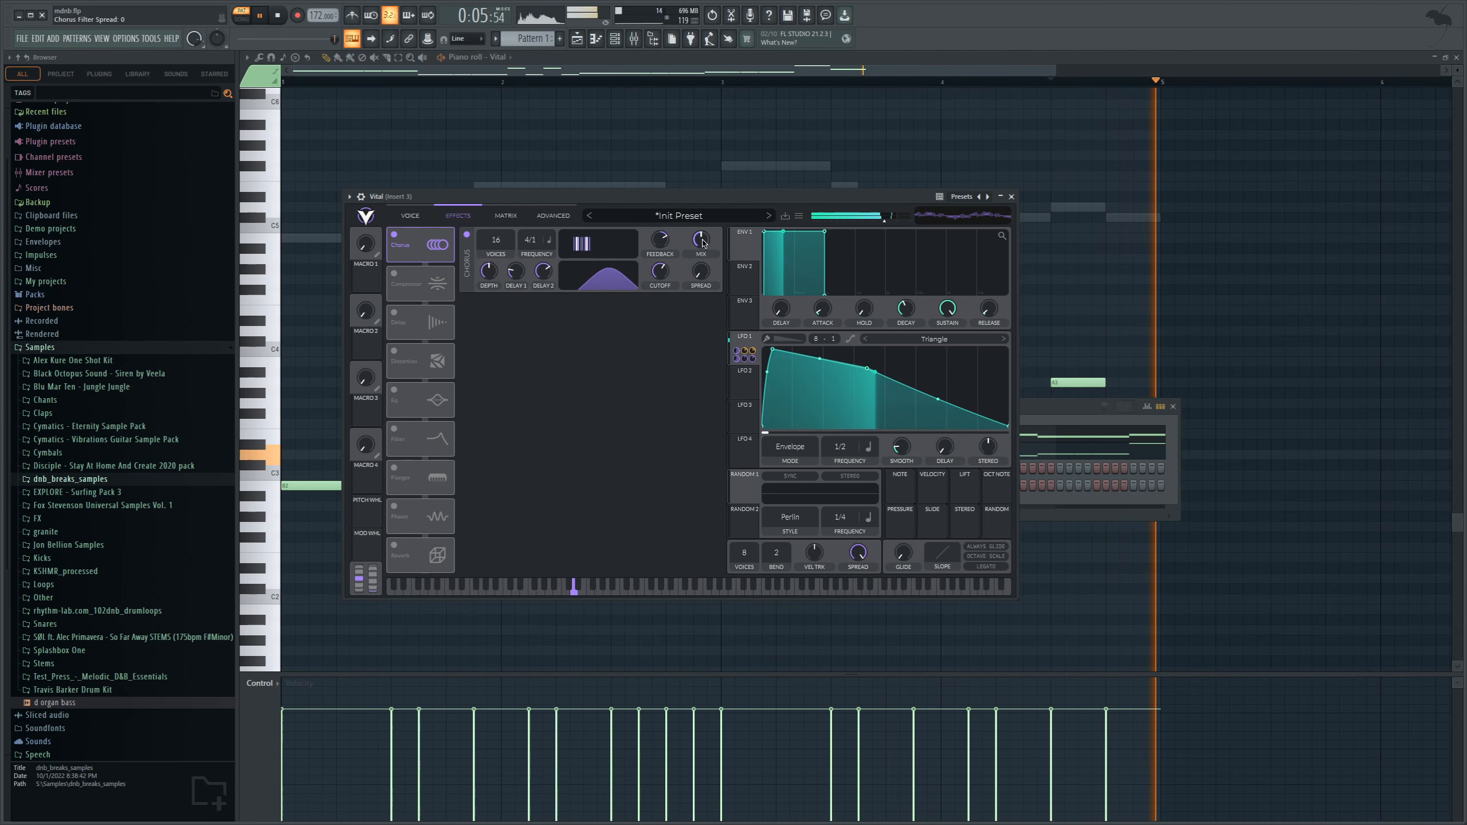
click(394, 351)
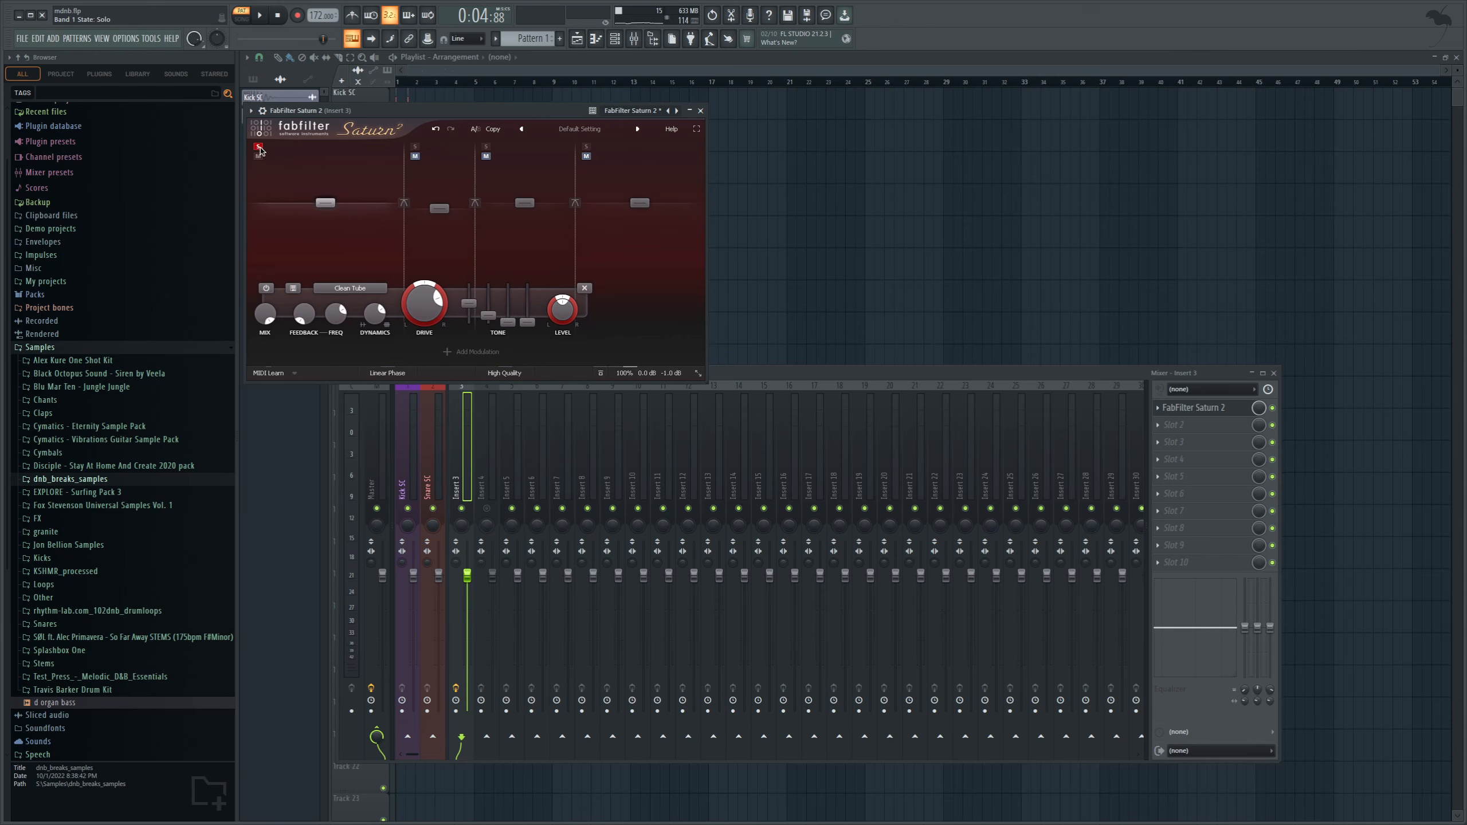
Audition the first and second bands of FabFilter Saturn 2 on Insert 3 in solo, and release the solo.
key(space)
drag(421, 109, 455, 121)
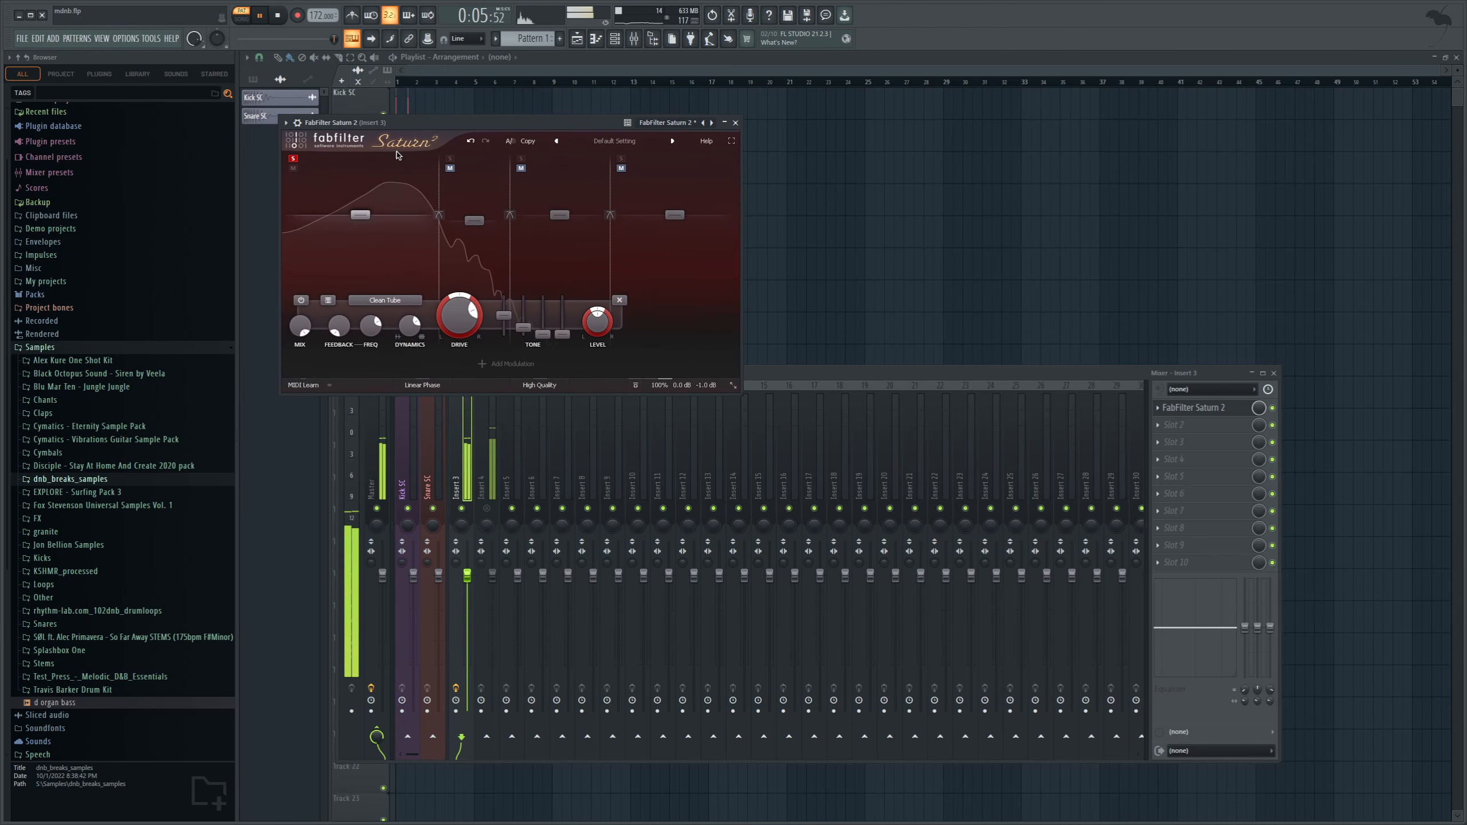
click(450, 158)
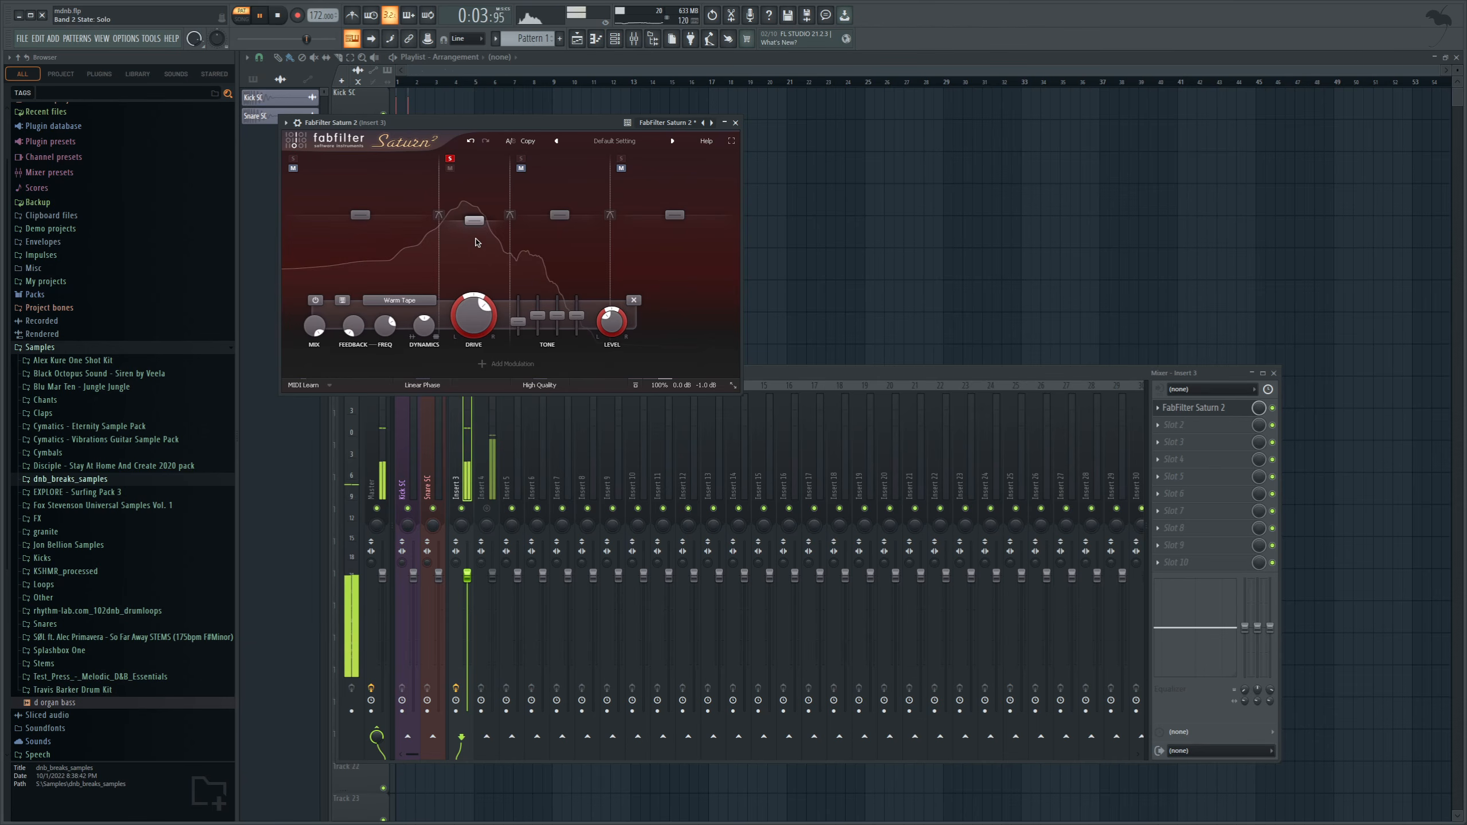
click(450, 158)
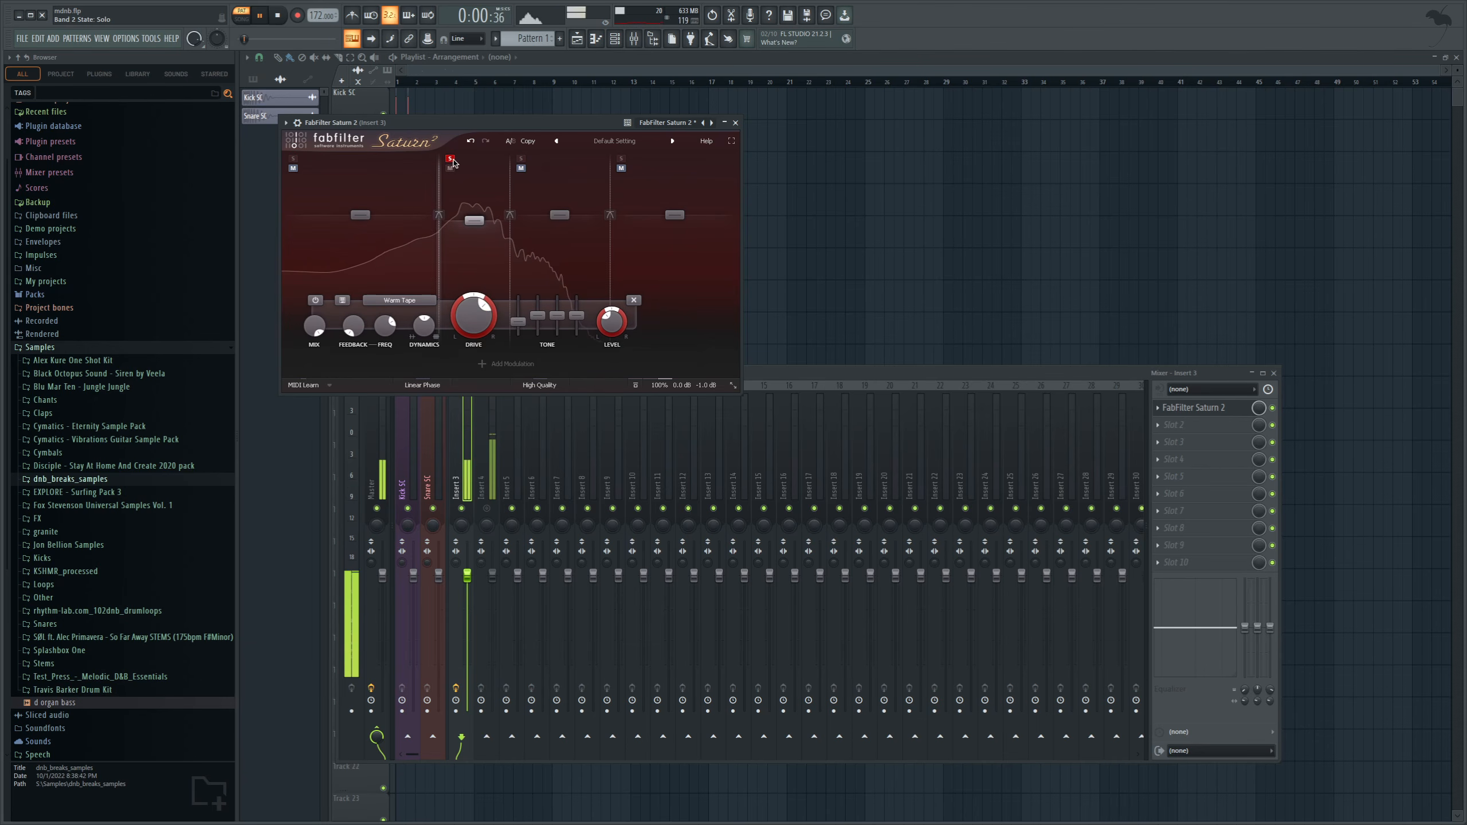
click(773, 380)
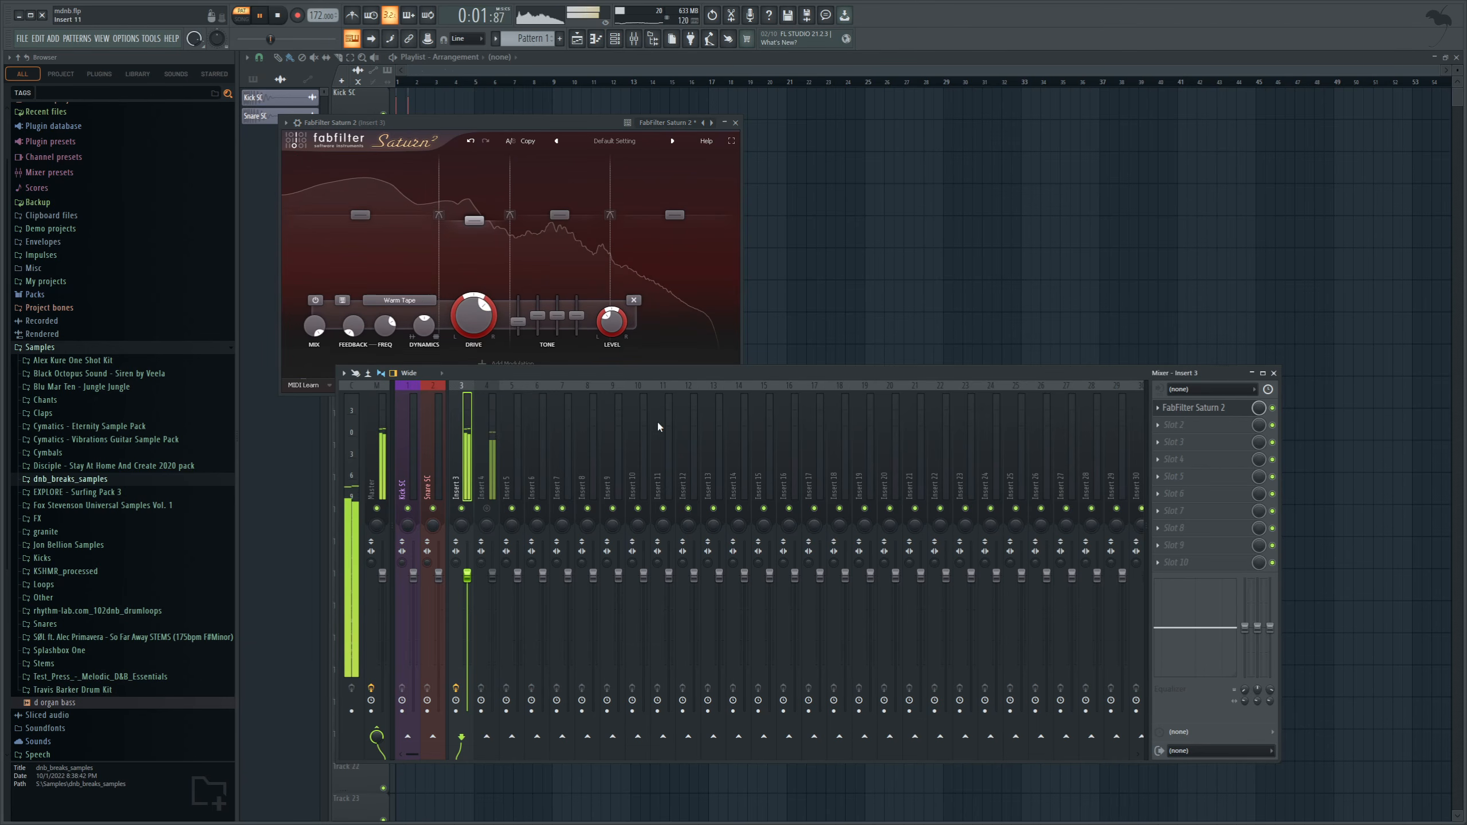
Show the master's Oszillos Mega Scope and raise Insert 3's volume to 119% while checking playback.
click(374, 484)
click(1197, 424)
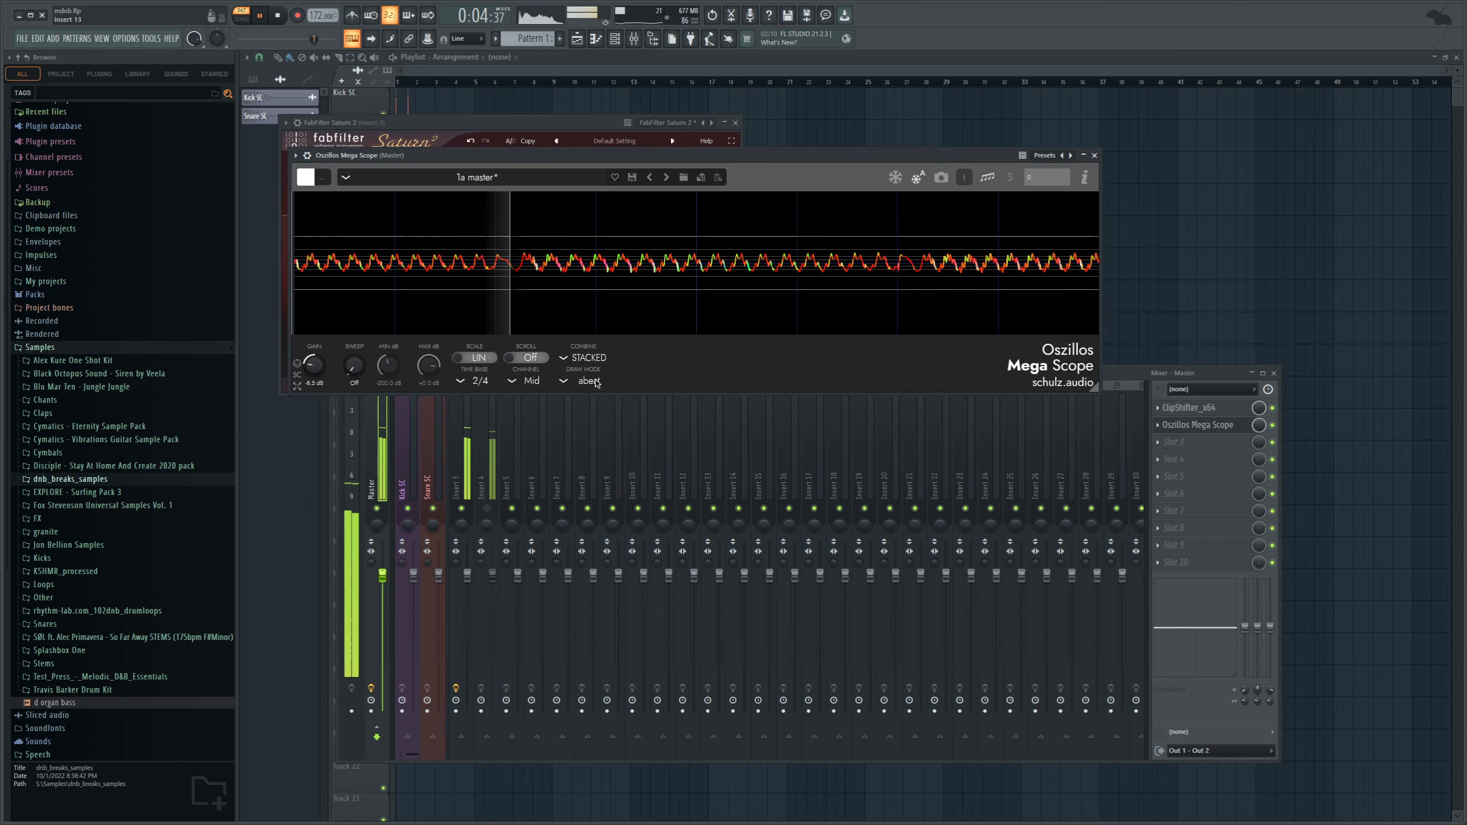
click(465, 469)
key(space)
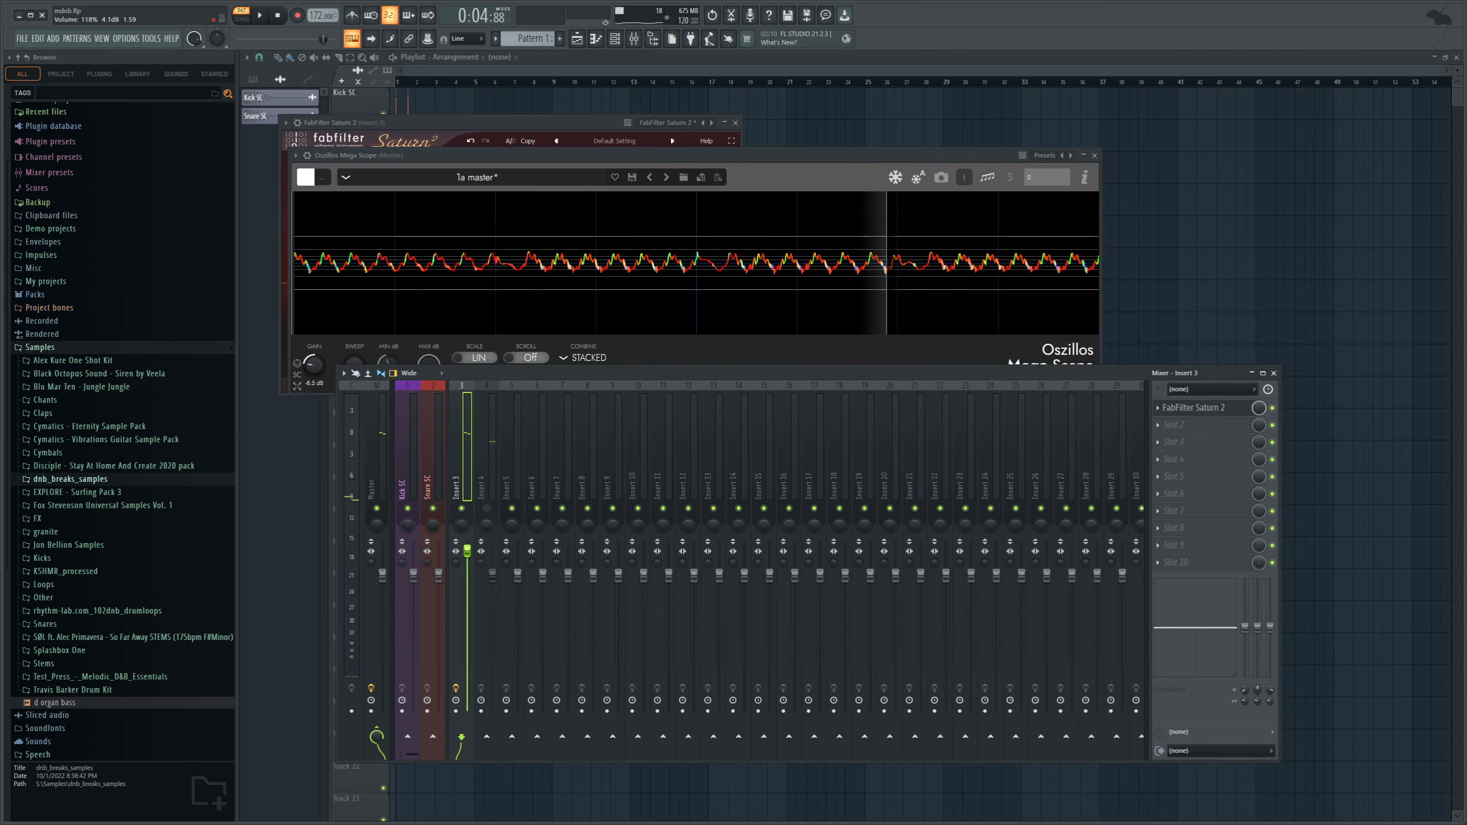
key(space)
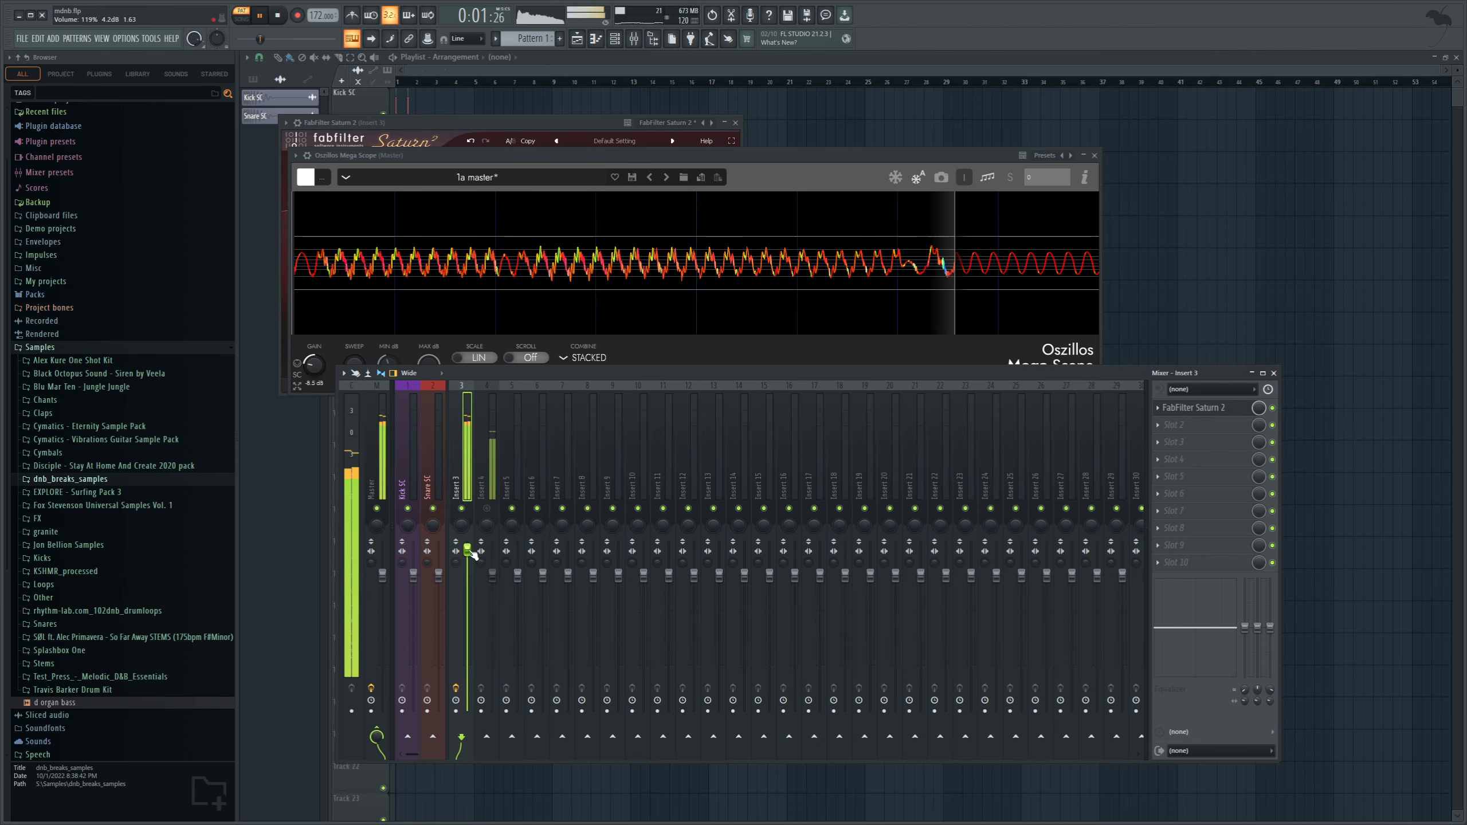
key(space)
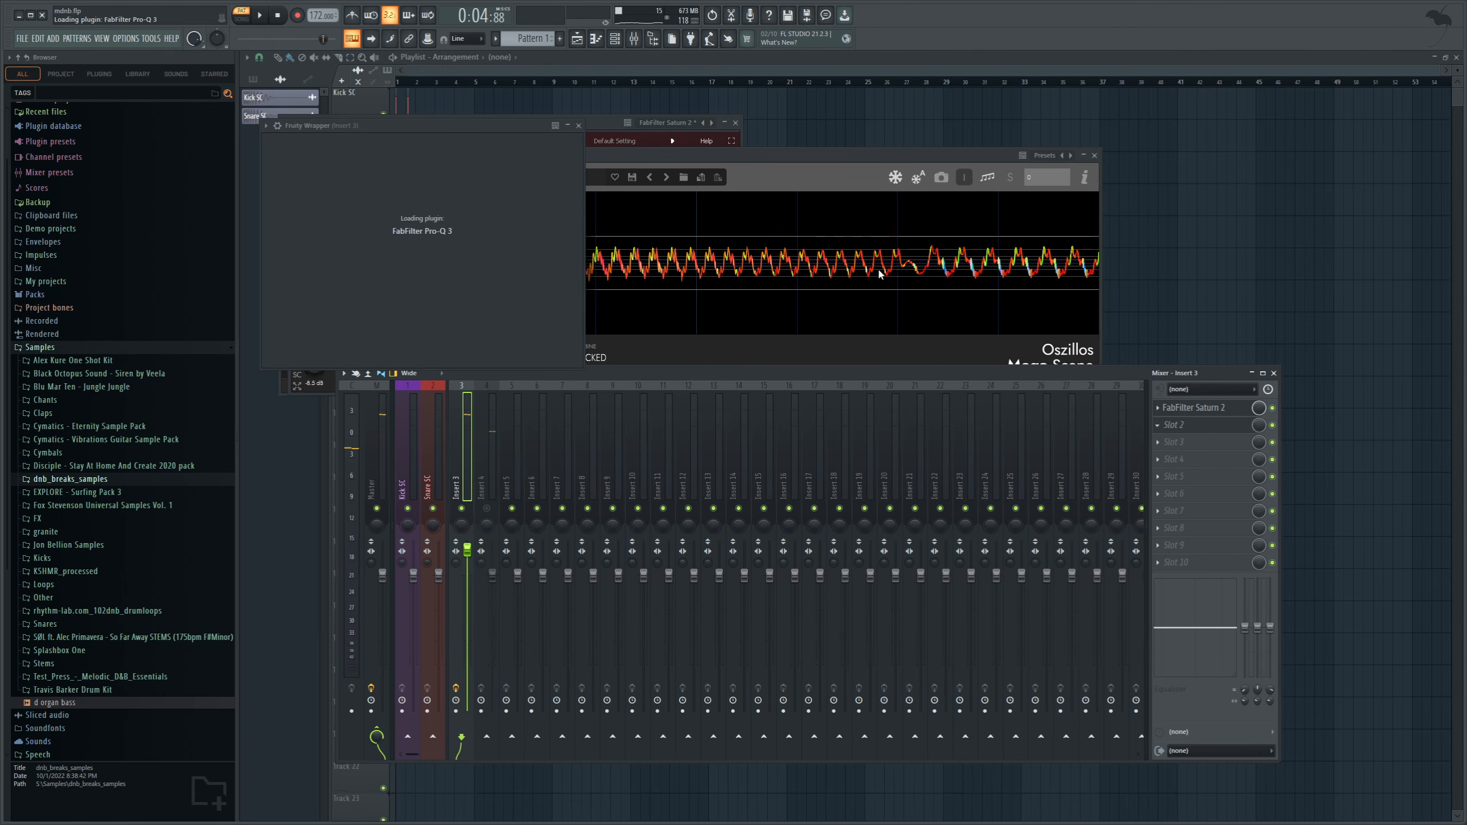
Shape the bass in FabFilter Pro-Q 3 on Insert 3 with a high cut at about 8.3 kHz and a mid-range dip.
key(space)
drag(918, 280, 829, 273)
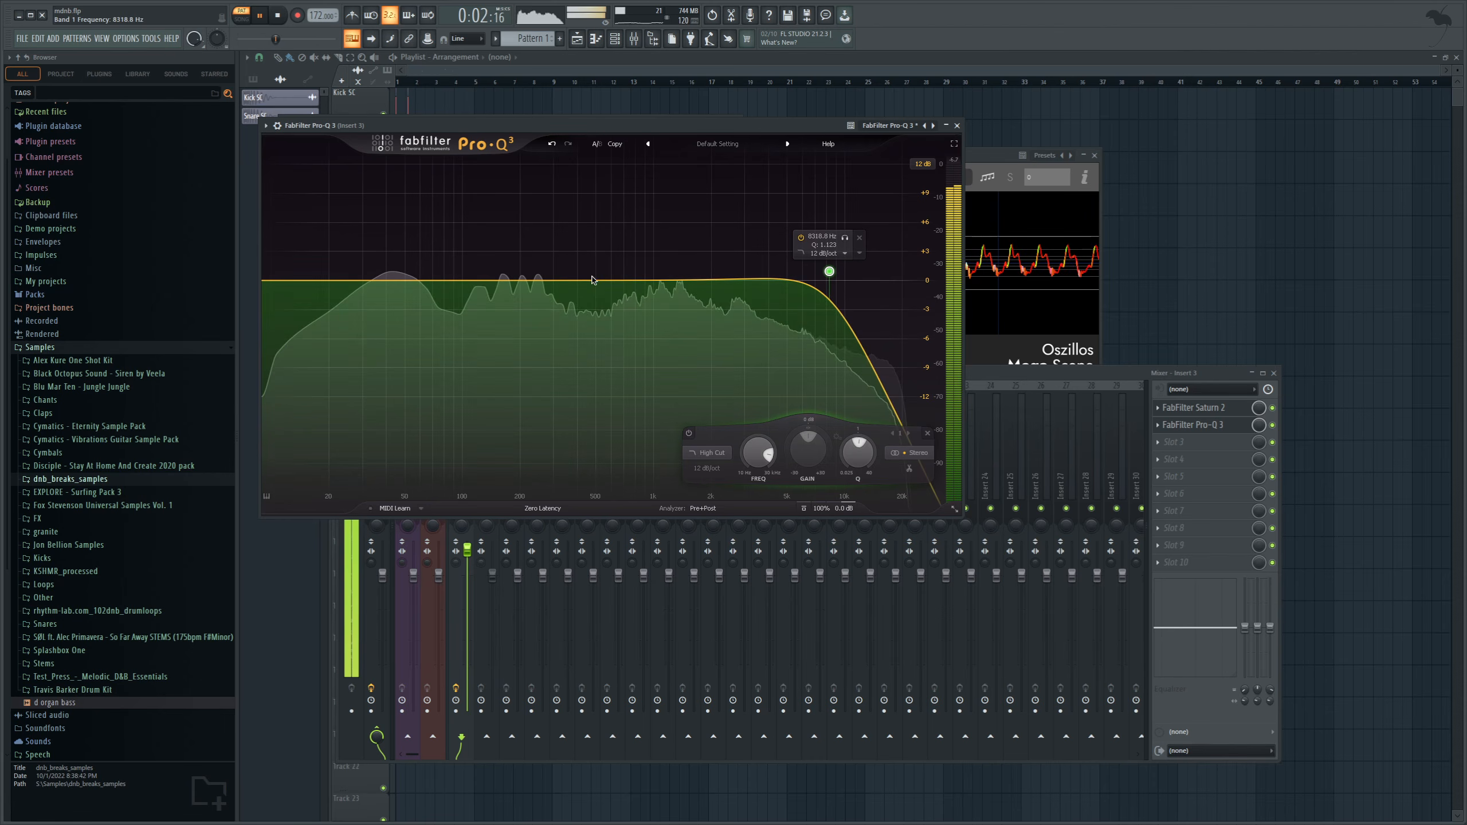
drag(560, 282, 605, 320)
Examine the equalised bass waveform on the master's Oszillos Mega Scope during playback and reselect Insert 3.
key(F9)
click(999, 220)
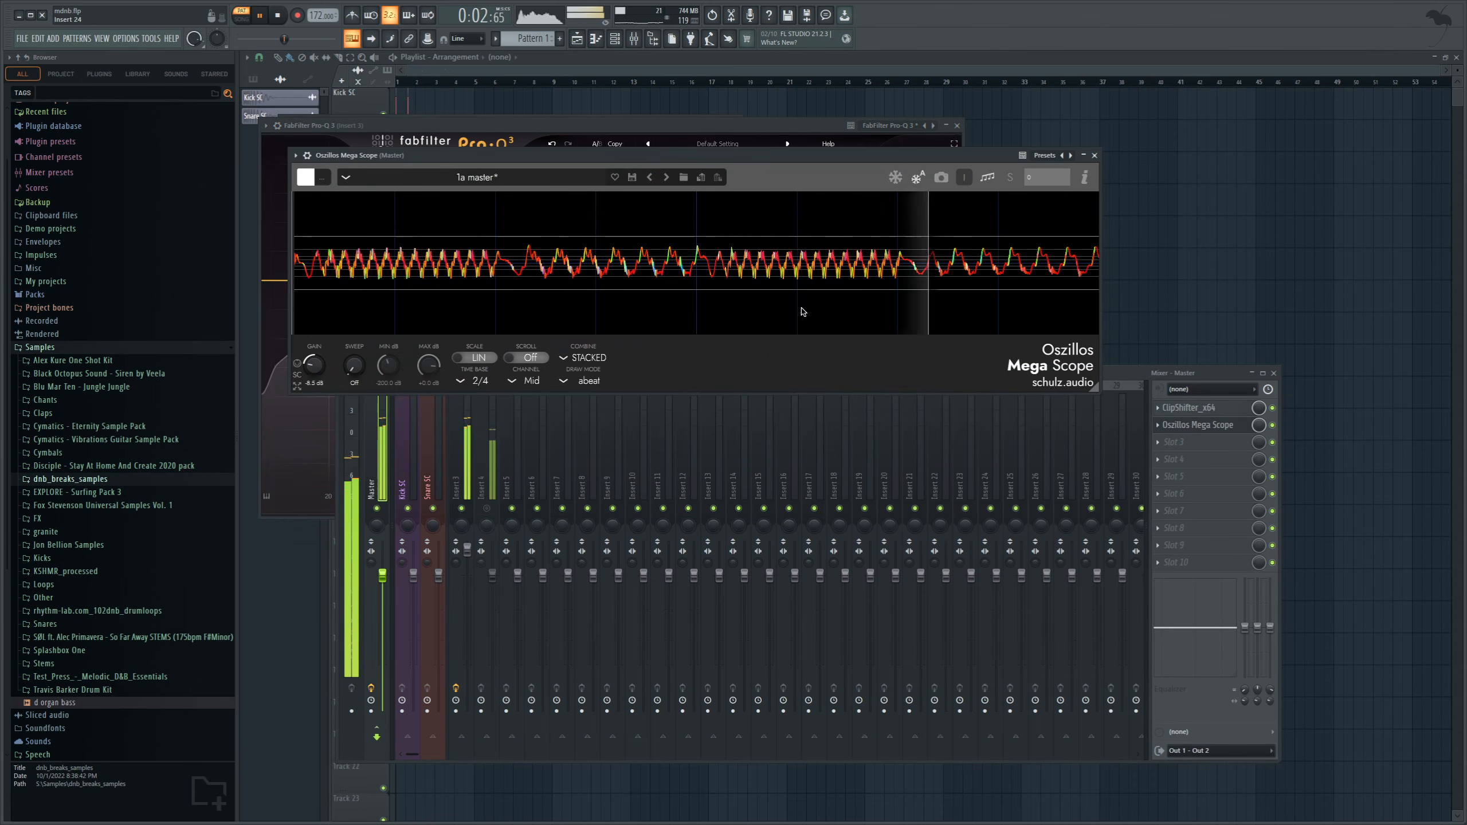
click(300, 44)
key(space)
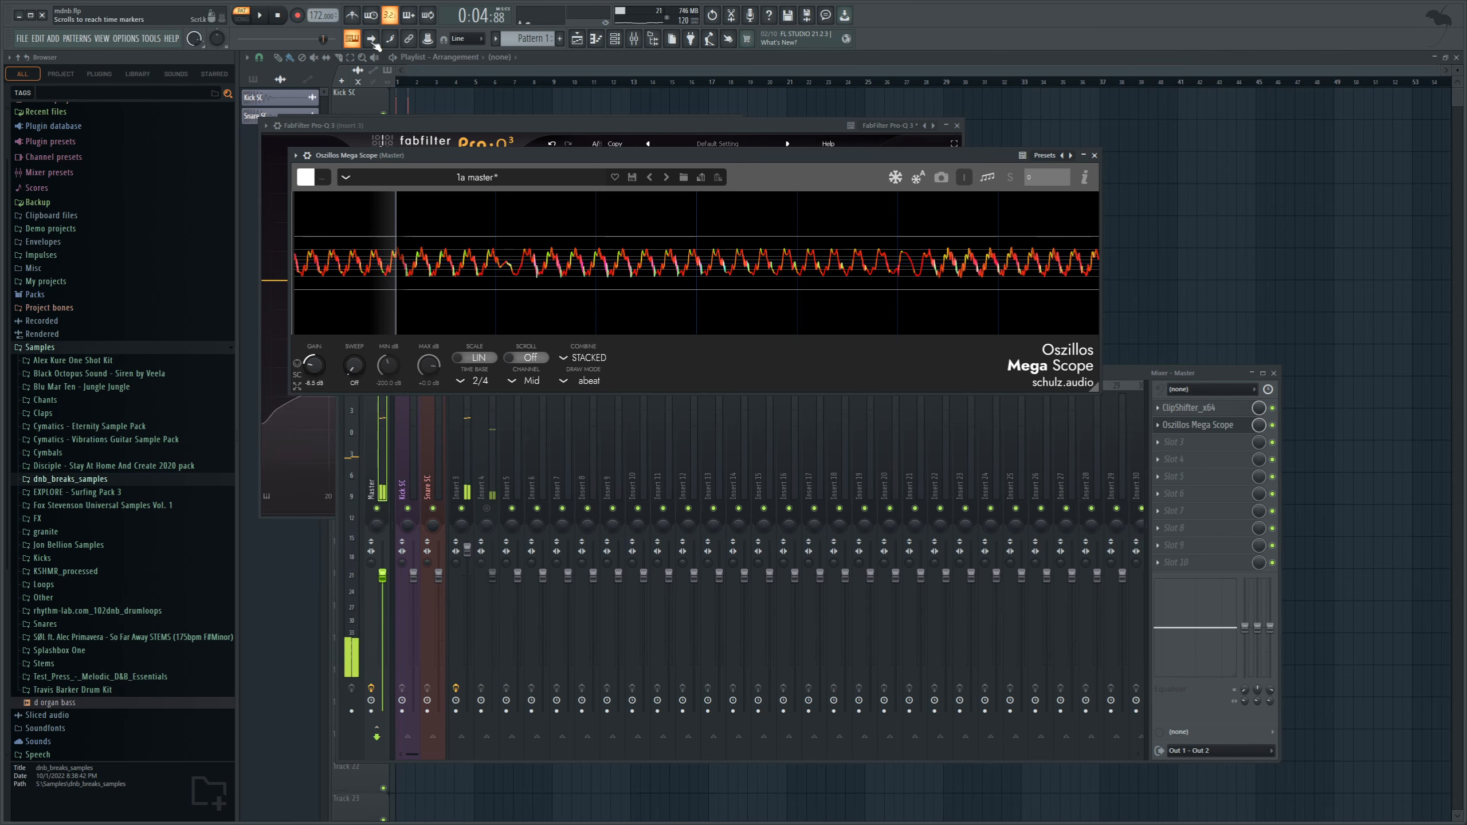
click(474, 513)
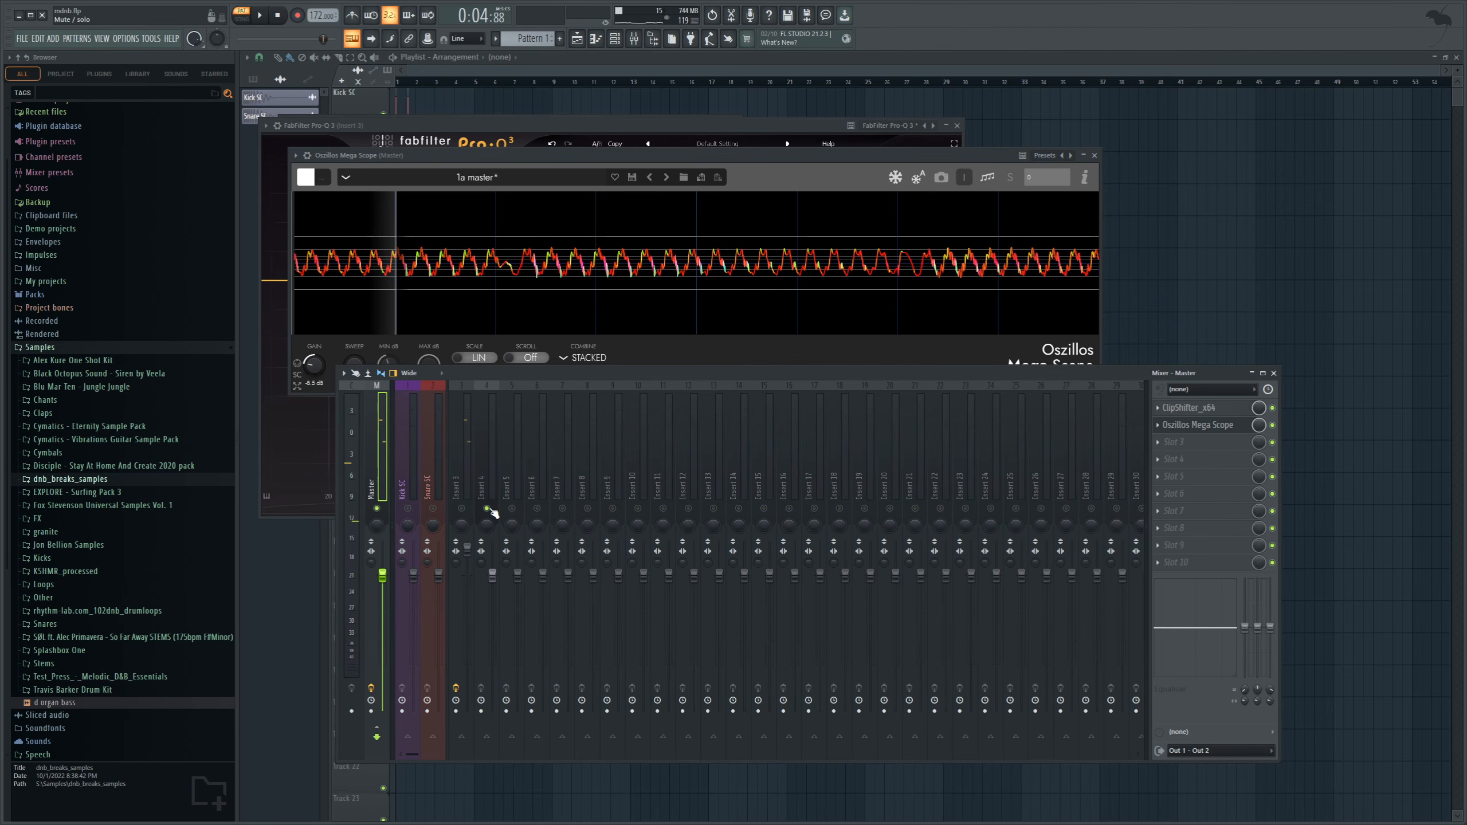
click(467, 480)
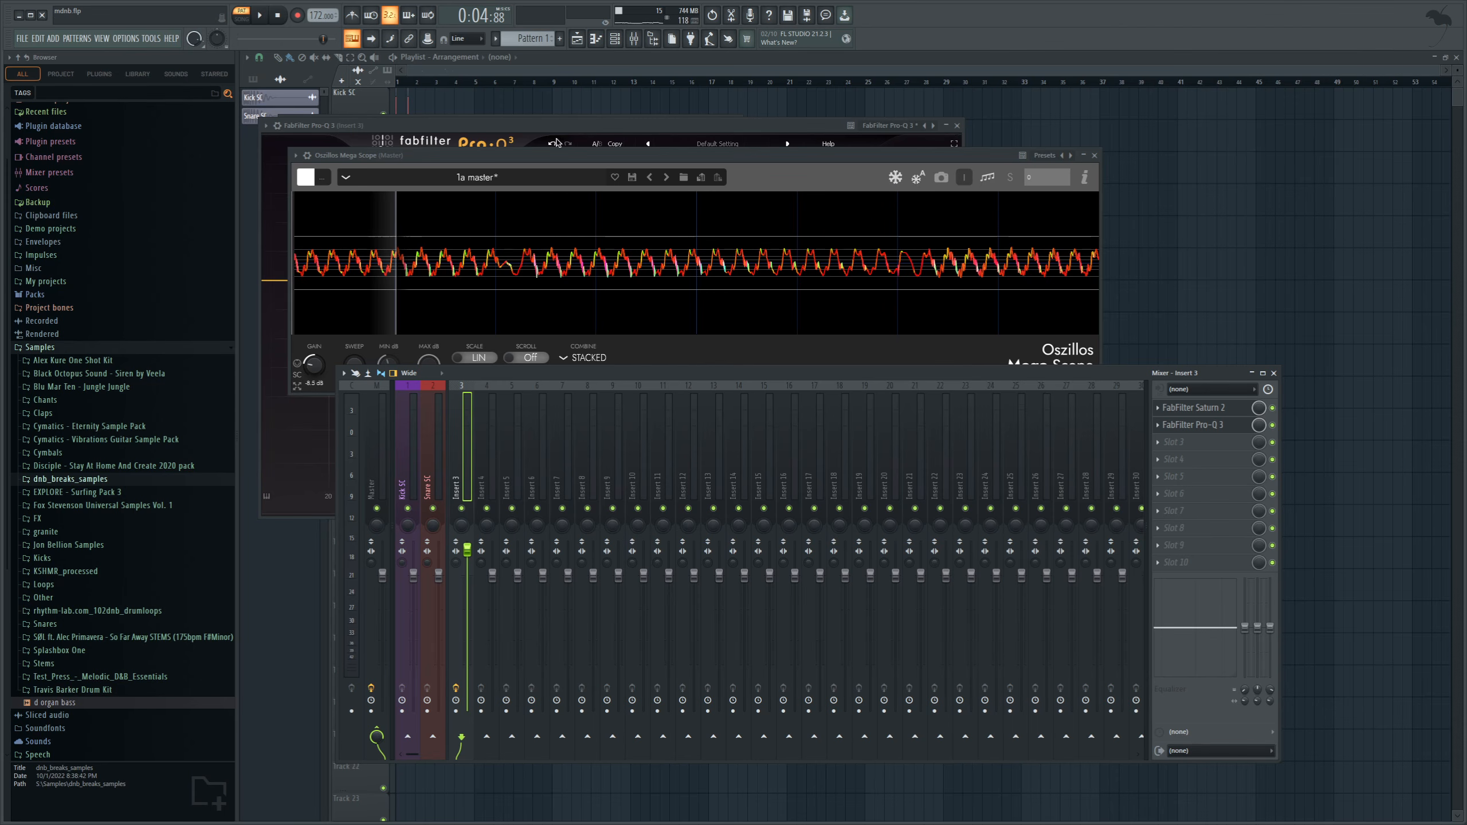
Place Pattern 1 on Track 3 at the start of the playlist and play it in song mode with the mixer shown.
click(577, 43)
click(500, 170)
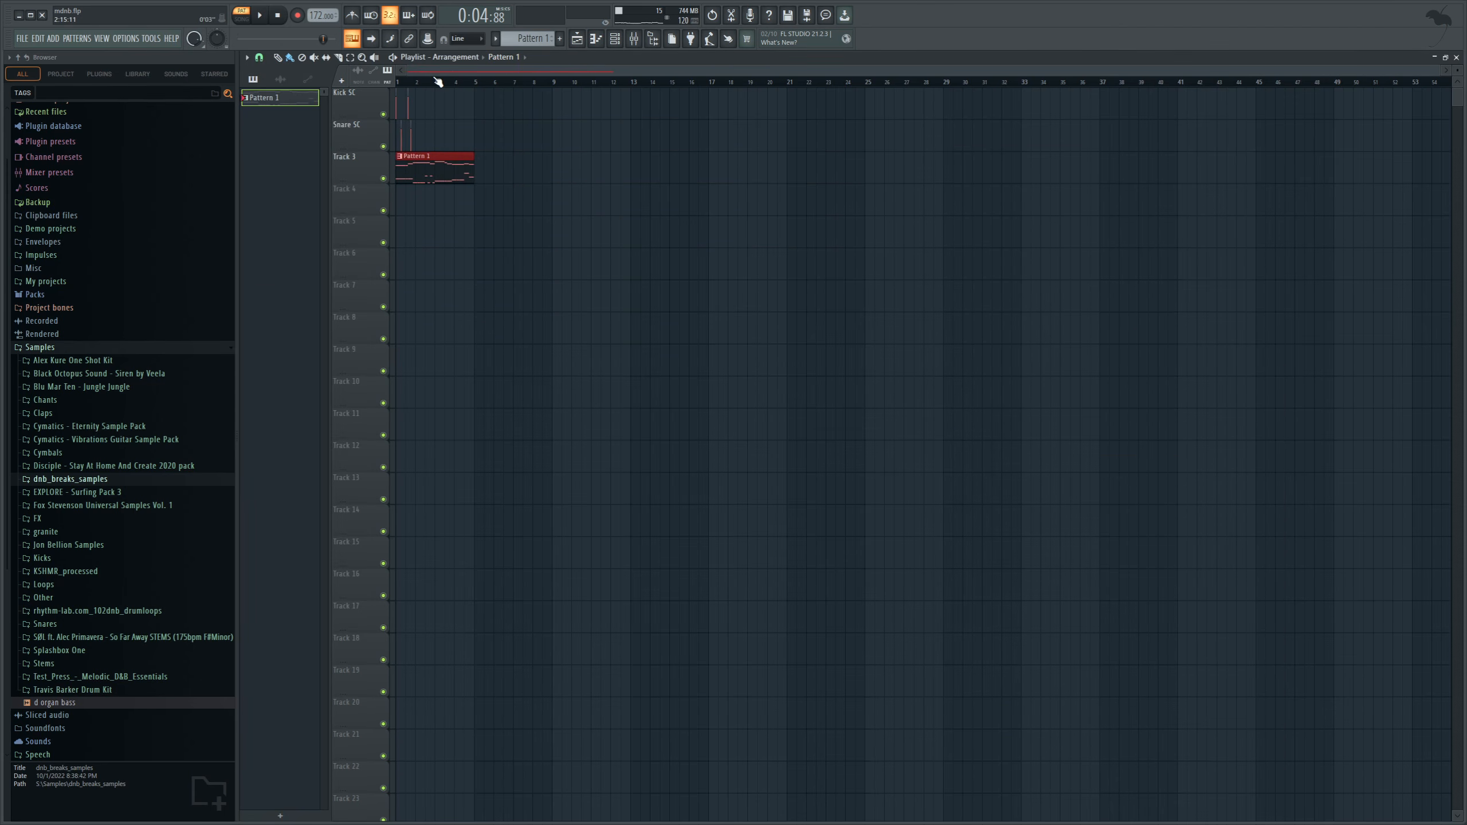
key(l)
key(space)
key(space)
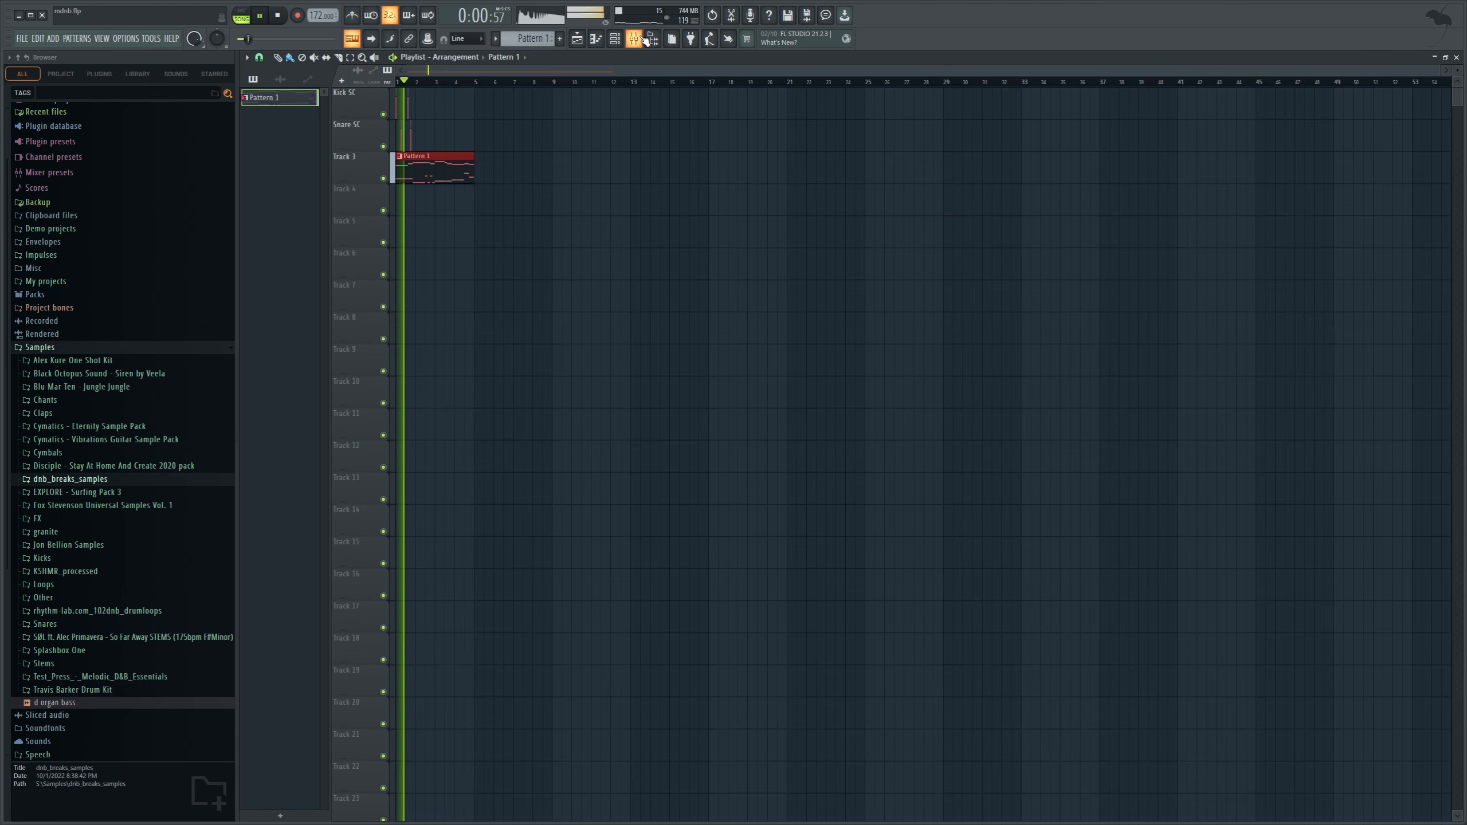
click(634, 38)
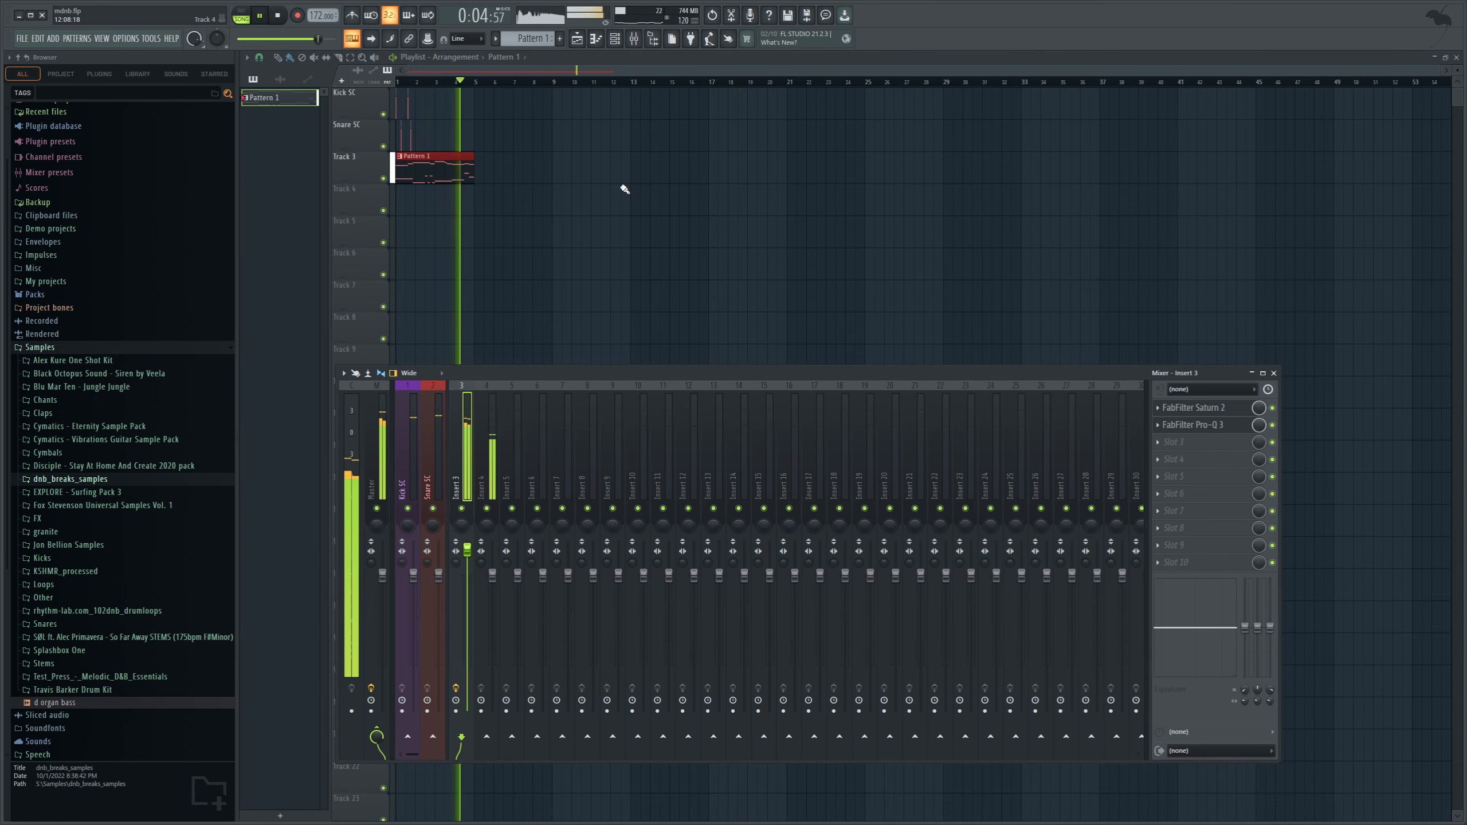
key(space)
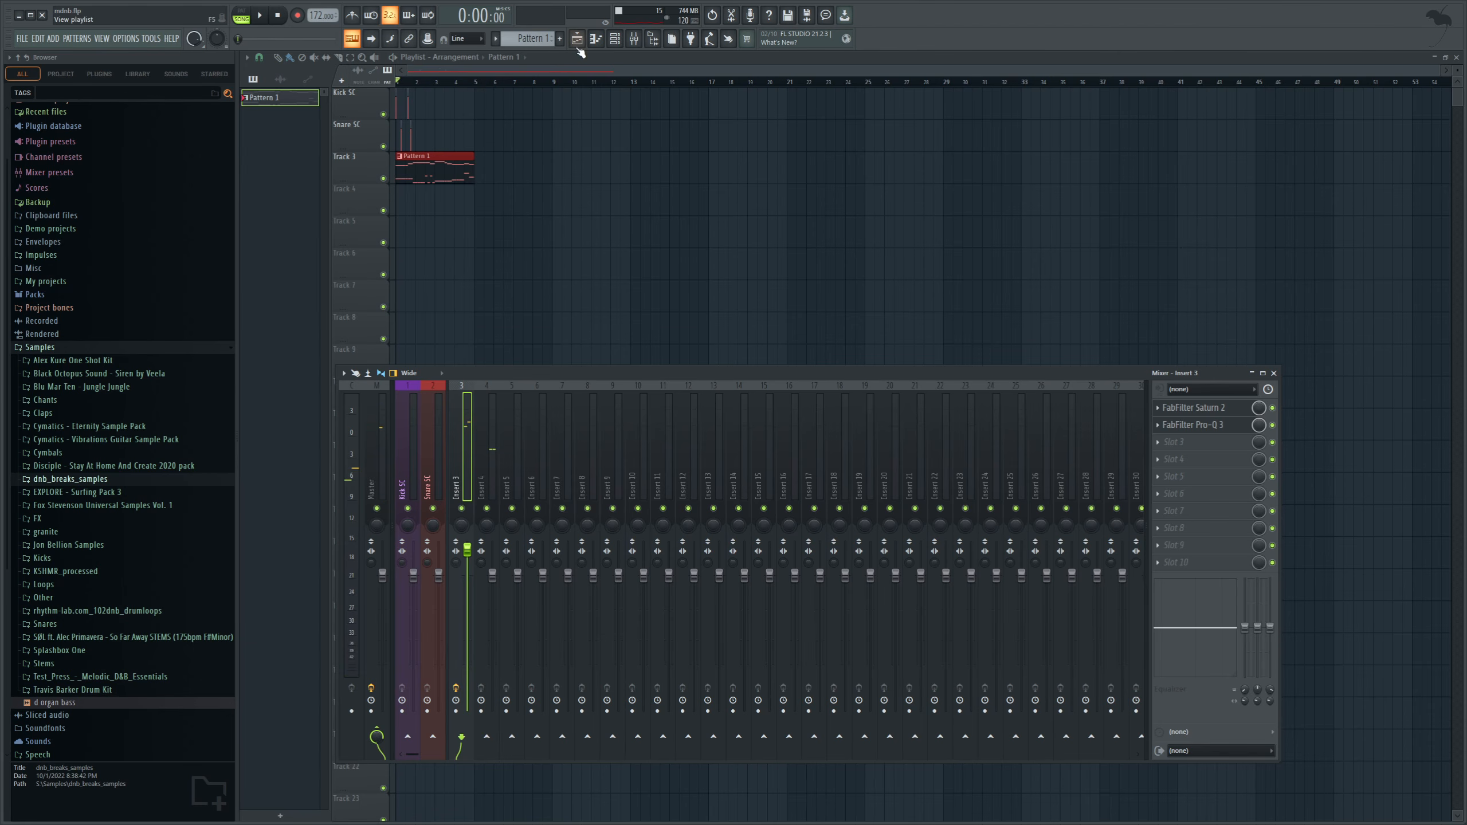
Open the Vital #2 melody synth from the channel rack and enable its second oscillator.
click(613, 42)
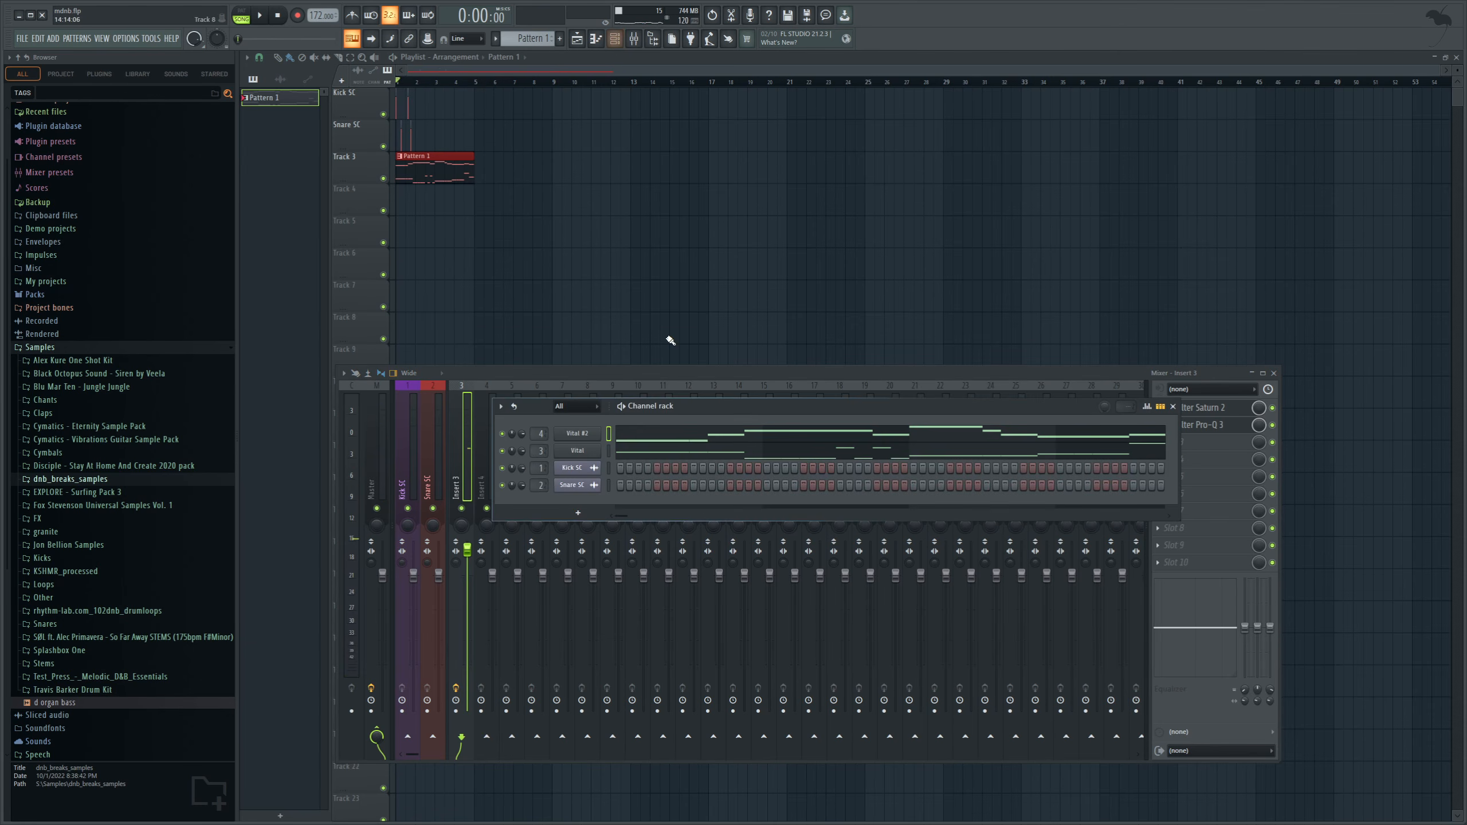
click(590, 436)
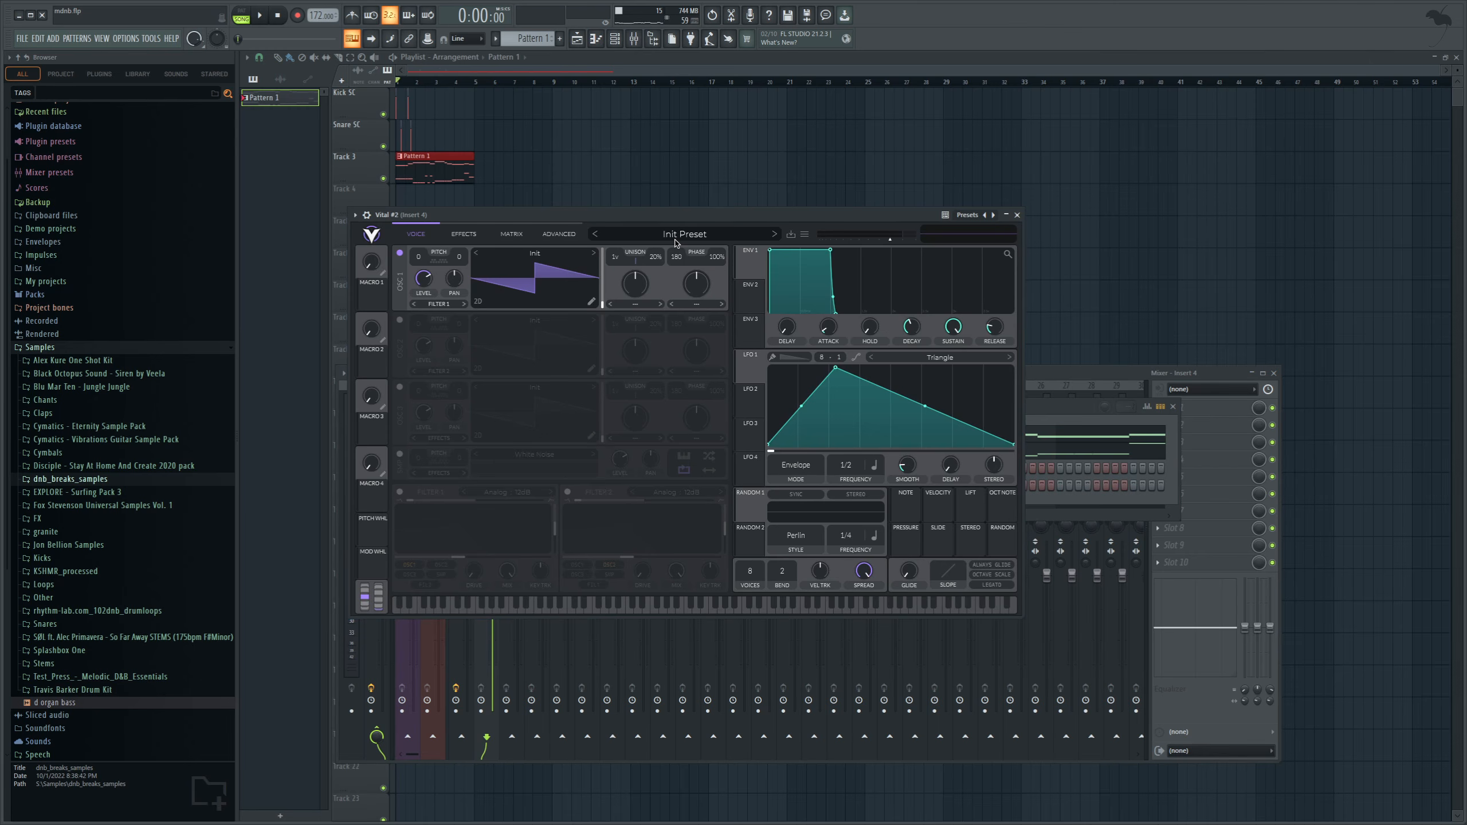
drag(680, 216, 878, 279)
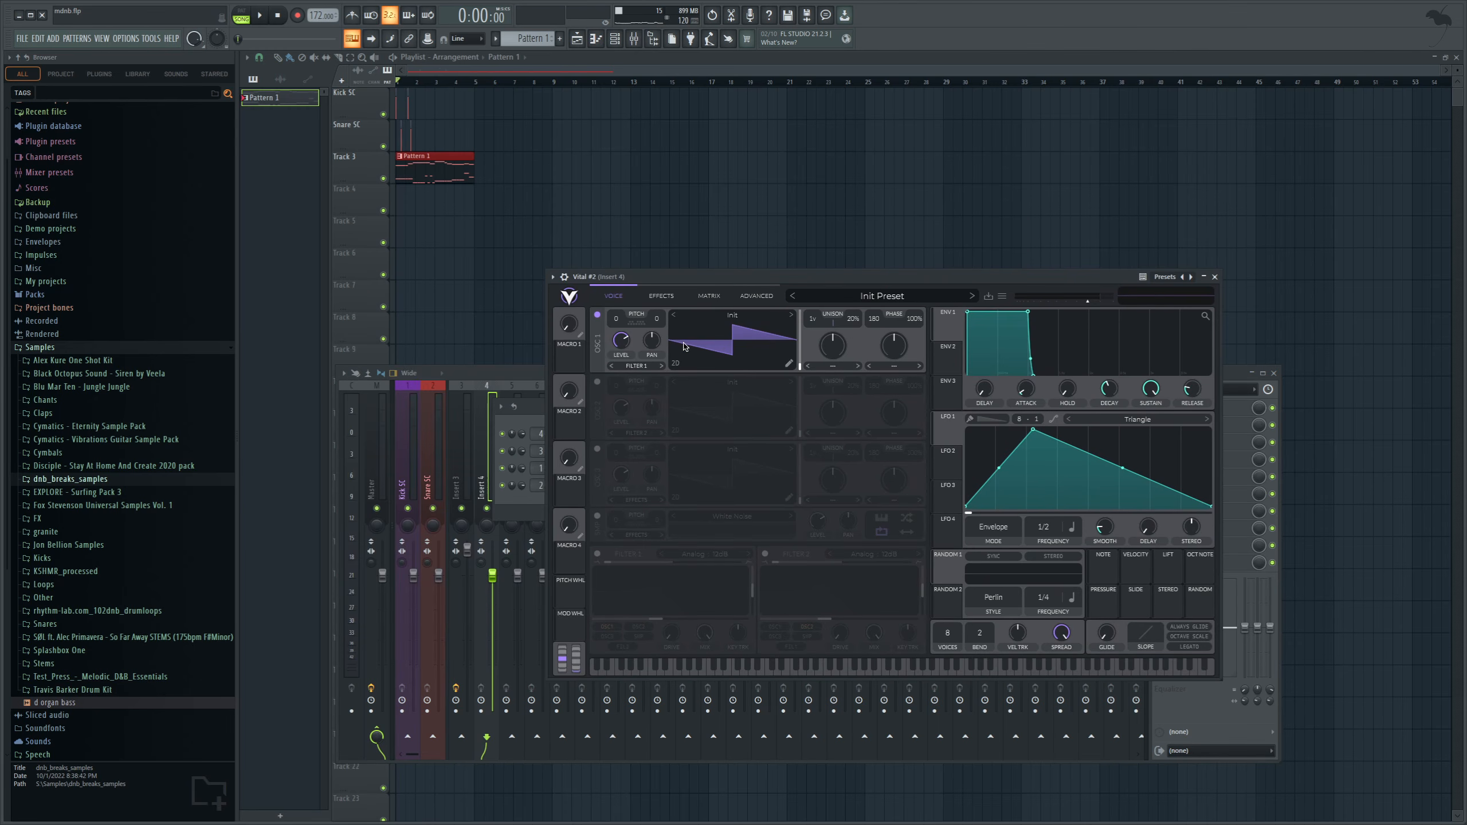
click(597, 383)
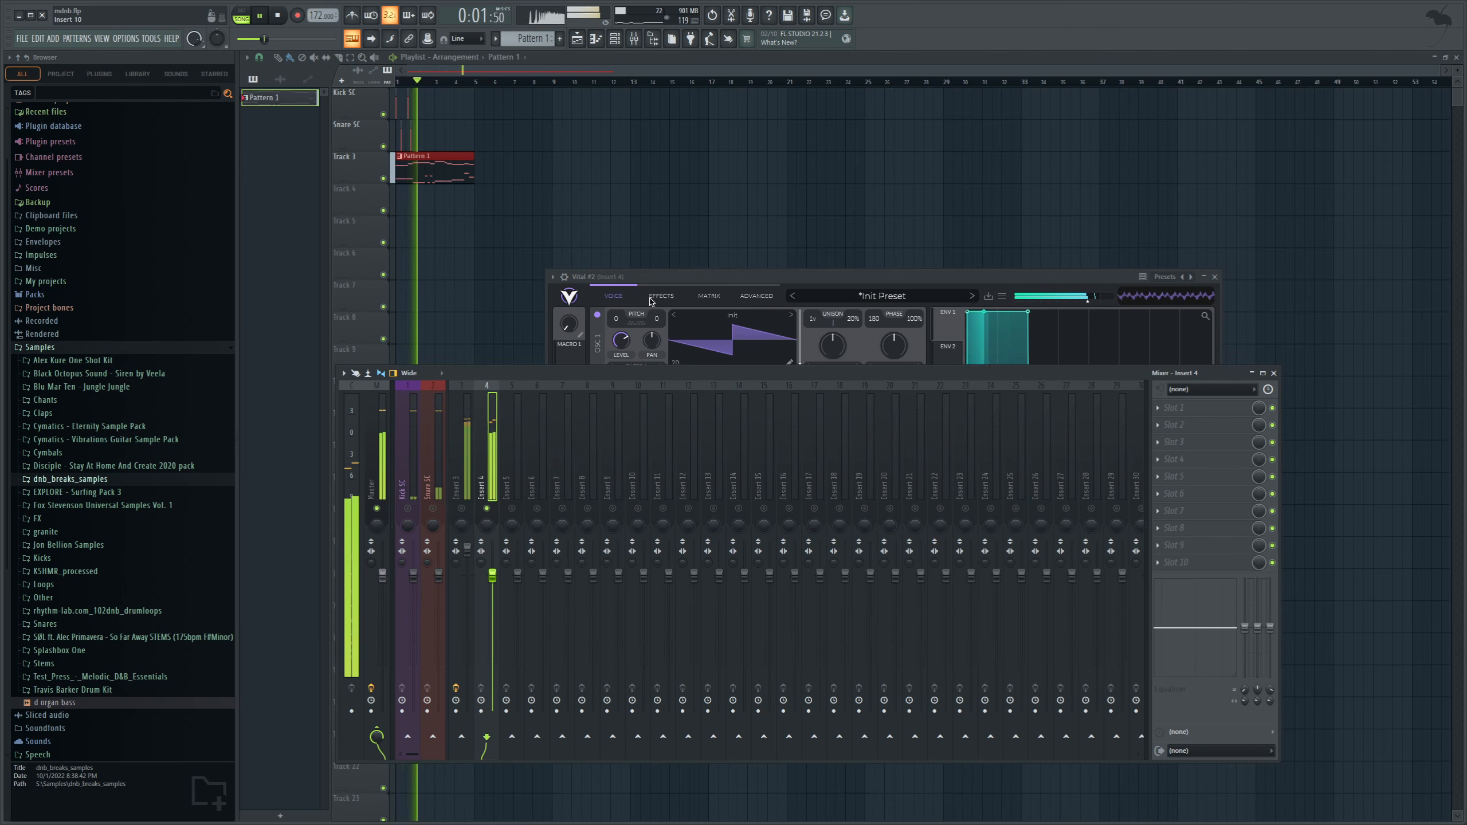
Enable the Multiband compressor effect in Vital #2 with a release of about 36.5% and adjust its attack.
click(658, 296)
click(598, 352)
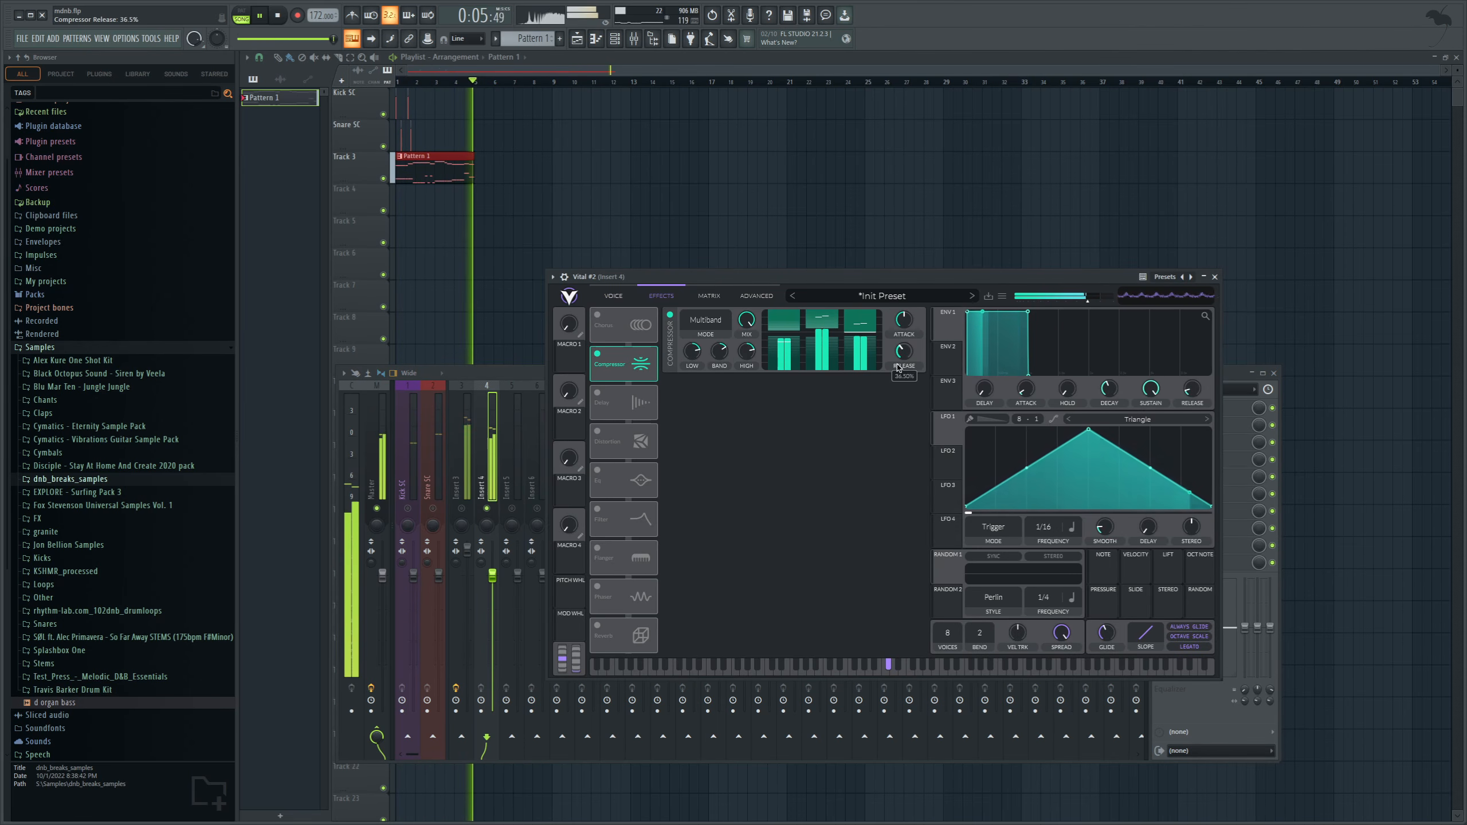
drag(901, 322, 899, 338)
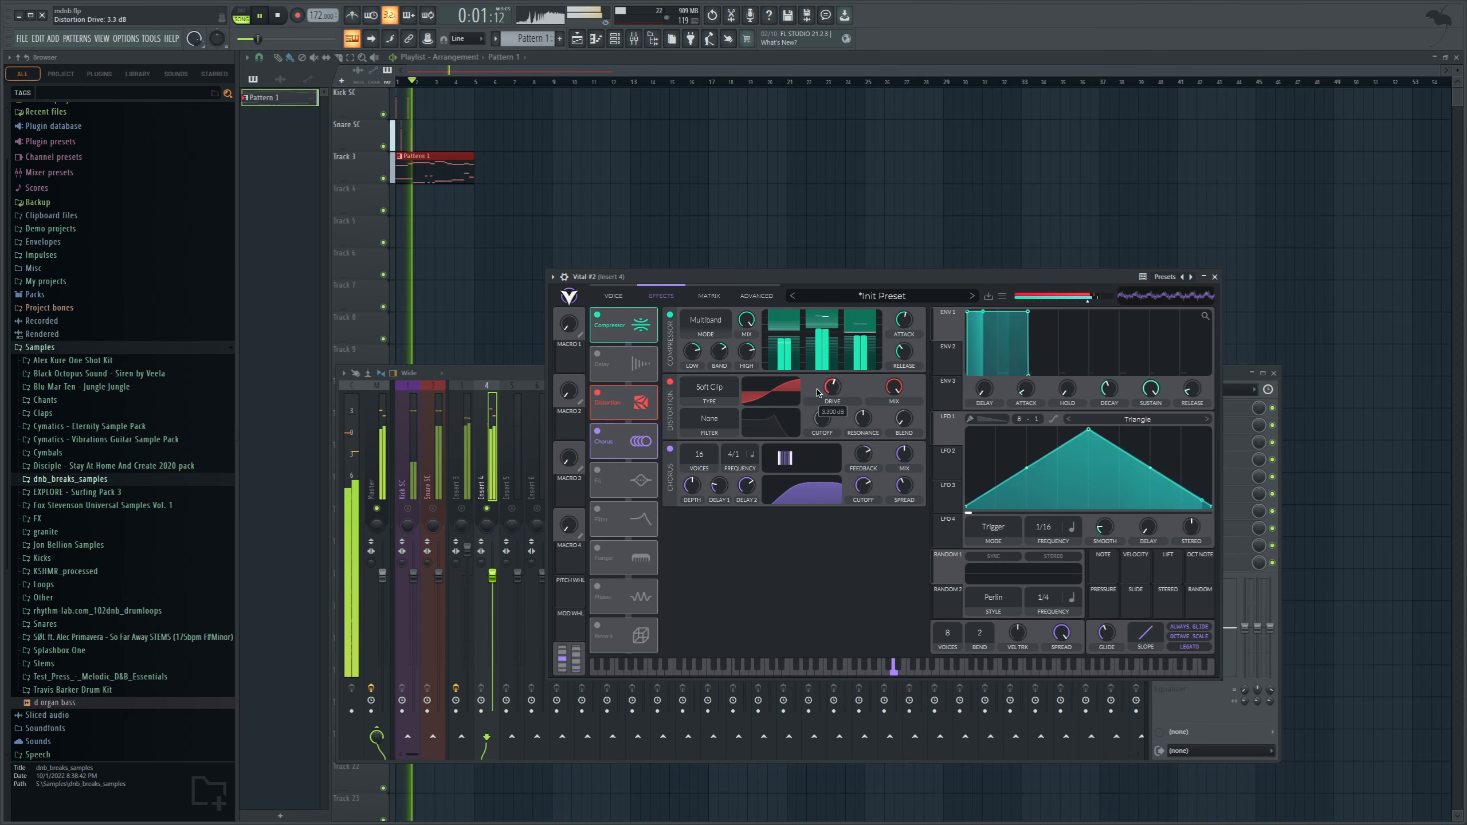
Add FabFilter Pro-Q 3 to Insert 4 and shape a high cut at about 10.7 kHz with a gentler slope.
click(469, 481)
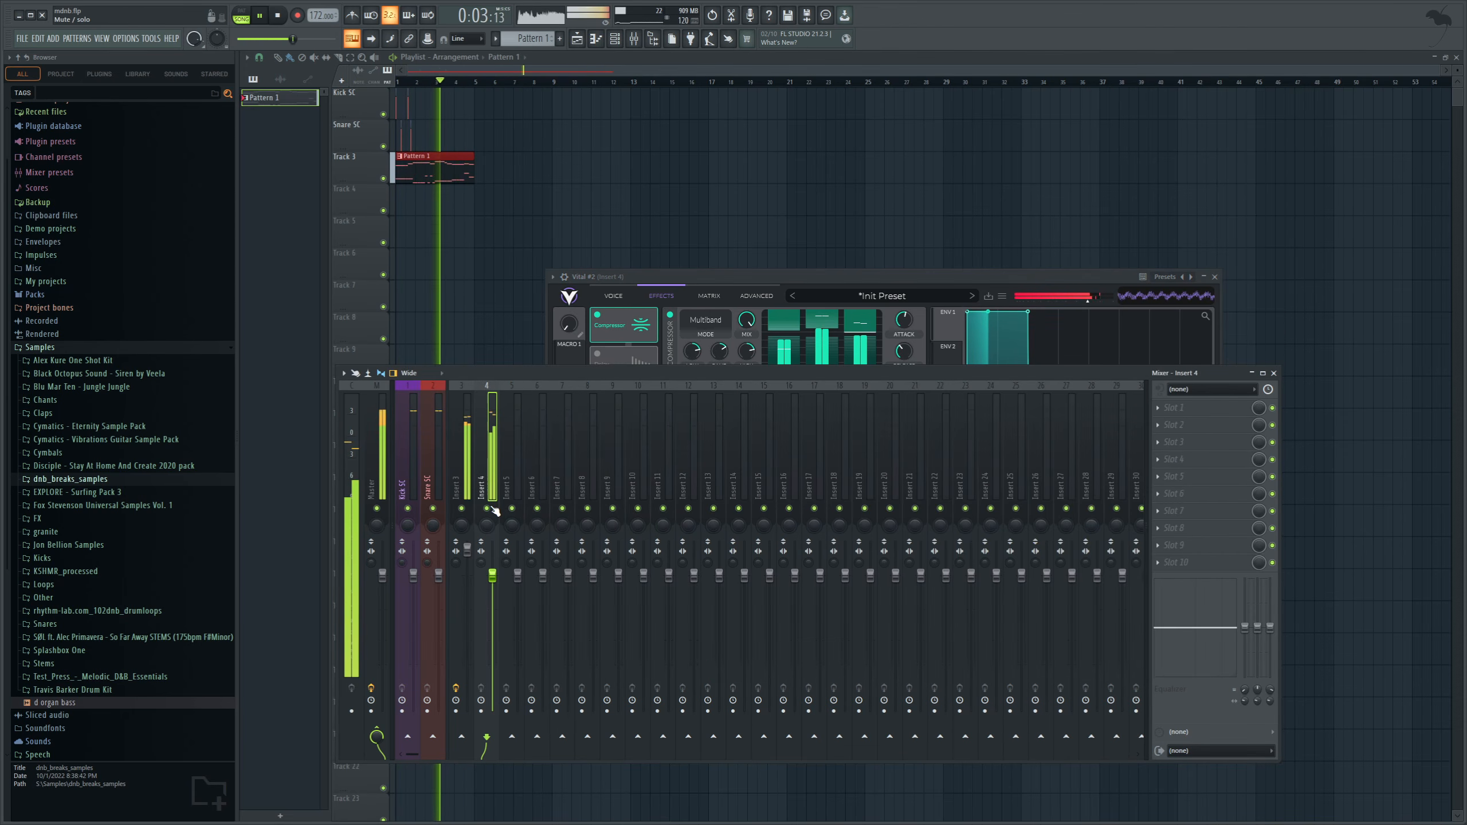
click(270, 18)
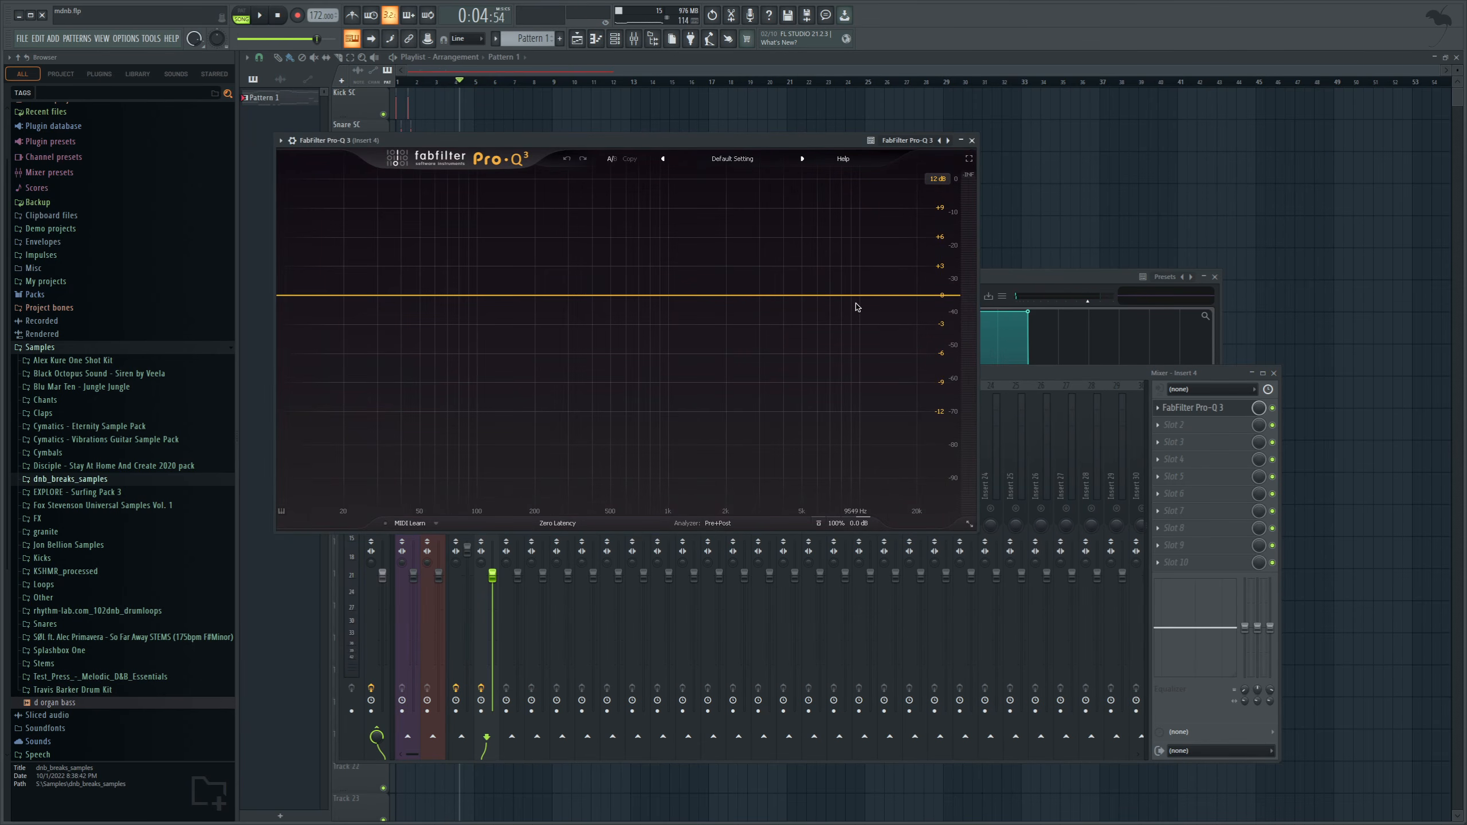
click(915, 296)
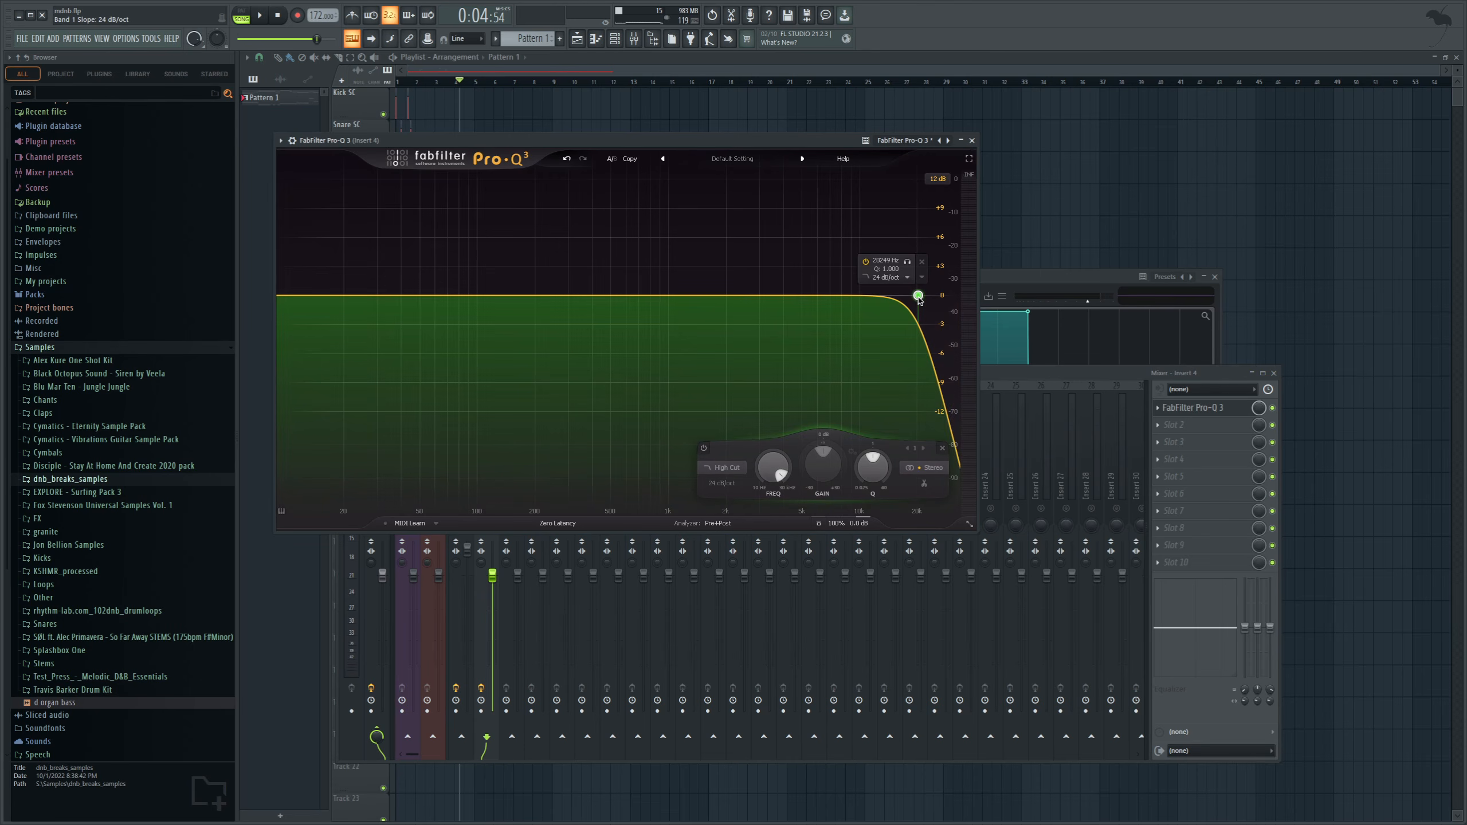
key(space)
drag(918, 299, 866, 292)
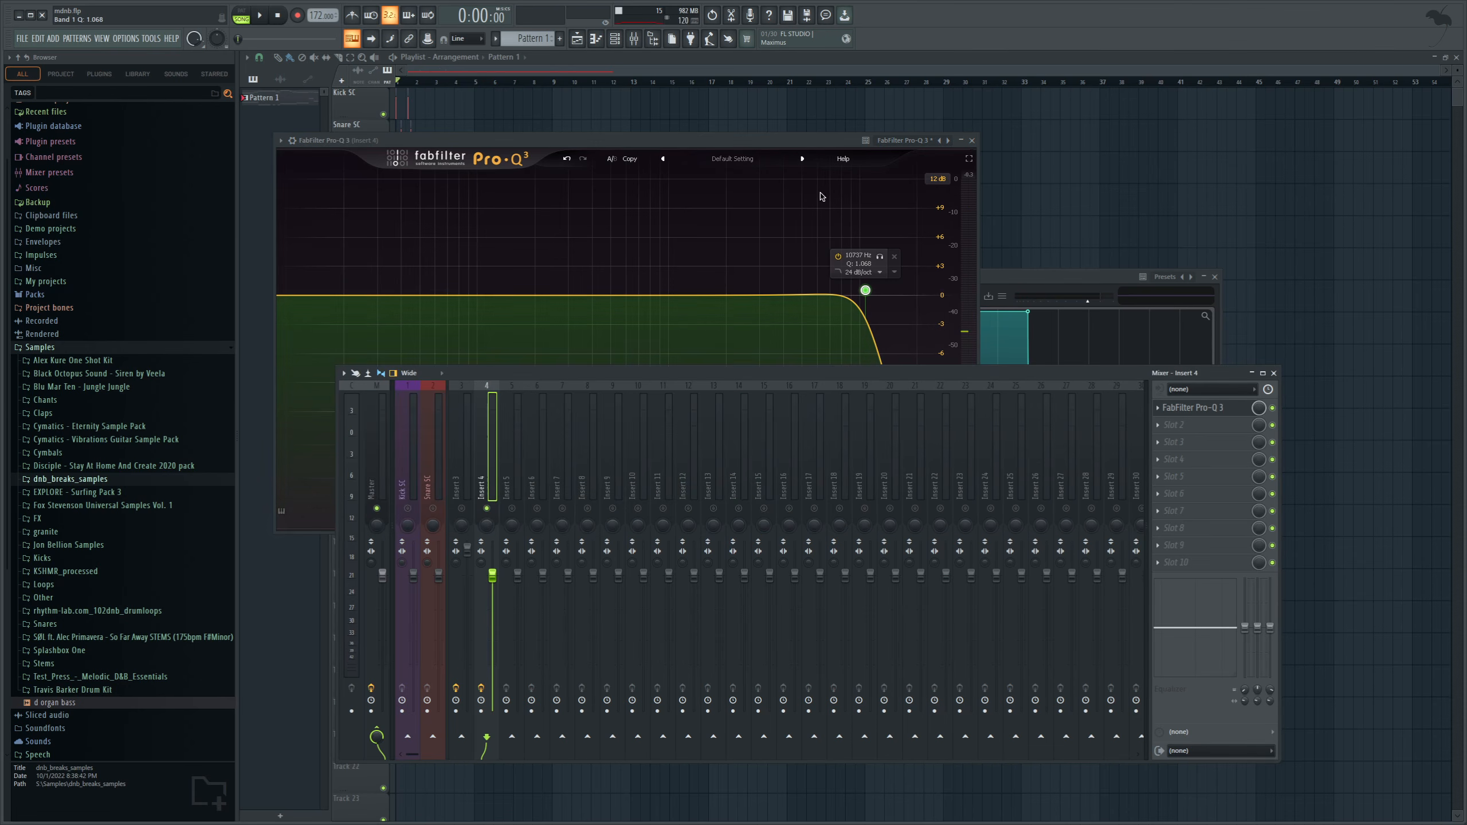
key(space)
scroll(855, 289, down, 1)
drag(861, 290, 881, 259)
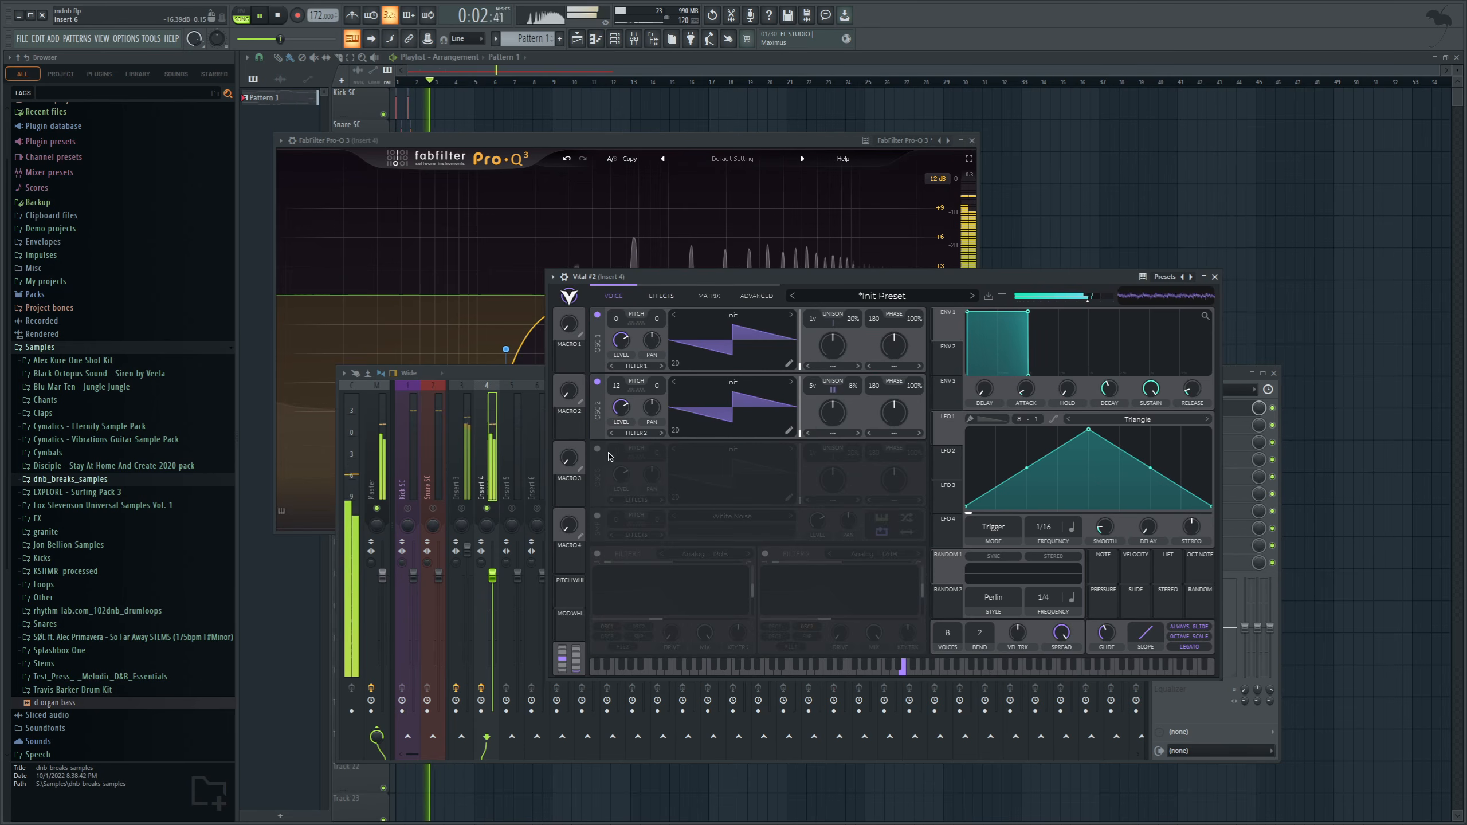
Enable oscillator 3 in Vital #2 with the Basic Shapes wavetable set to a square wave, and adjust its Sync distortion.
click(597, 449)
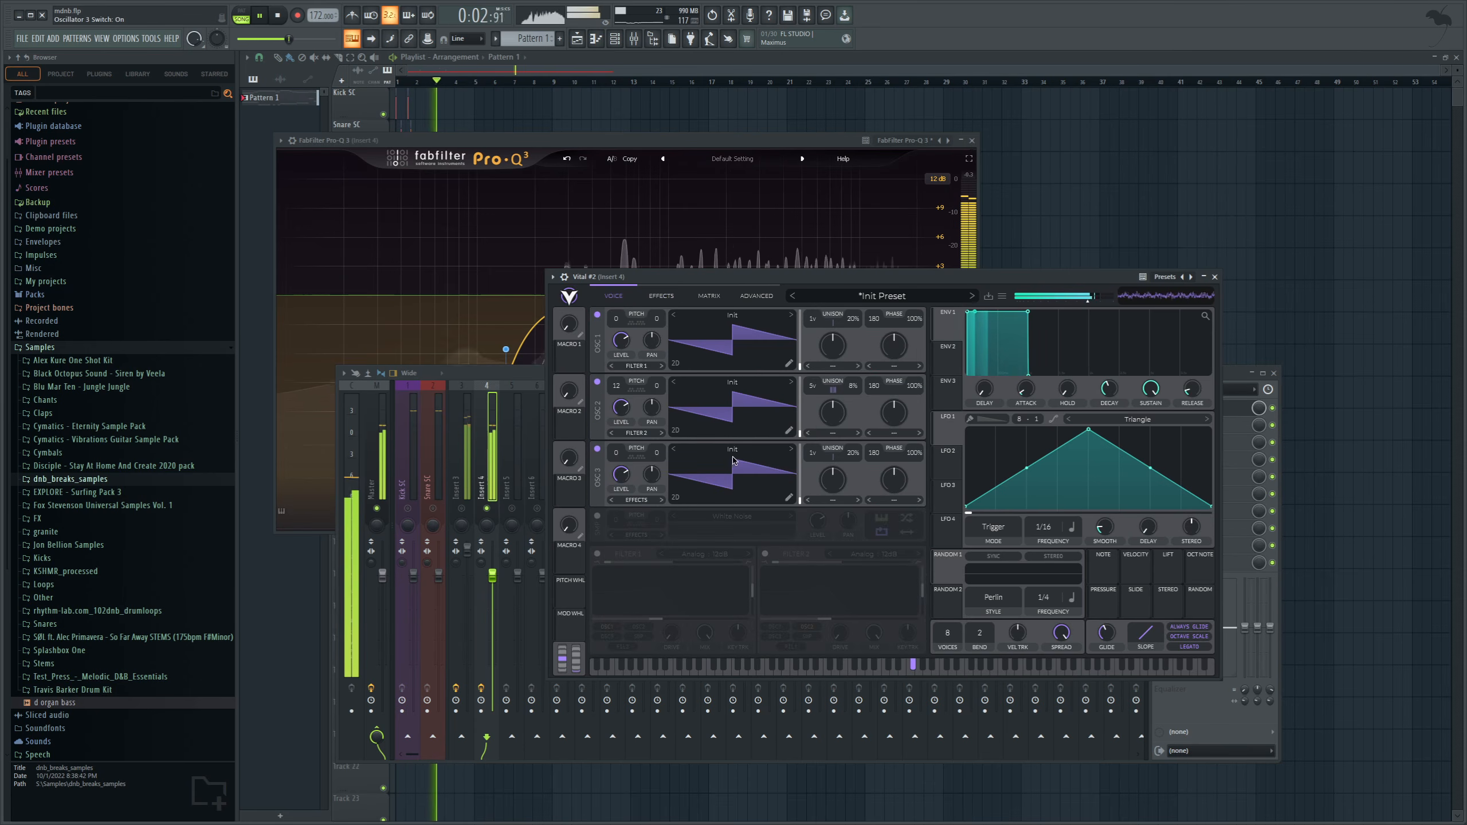
click(731, 450)
click(981, 467)
click(1082, 453)
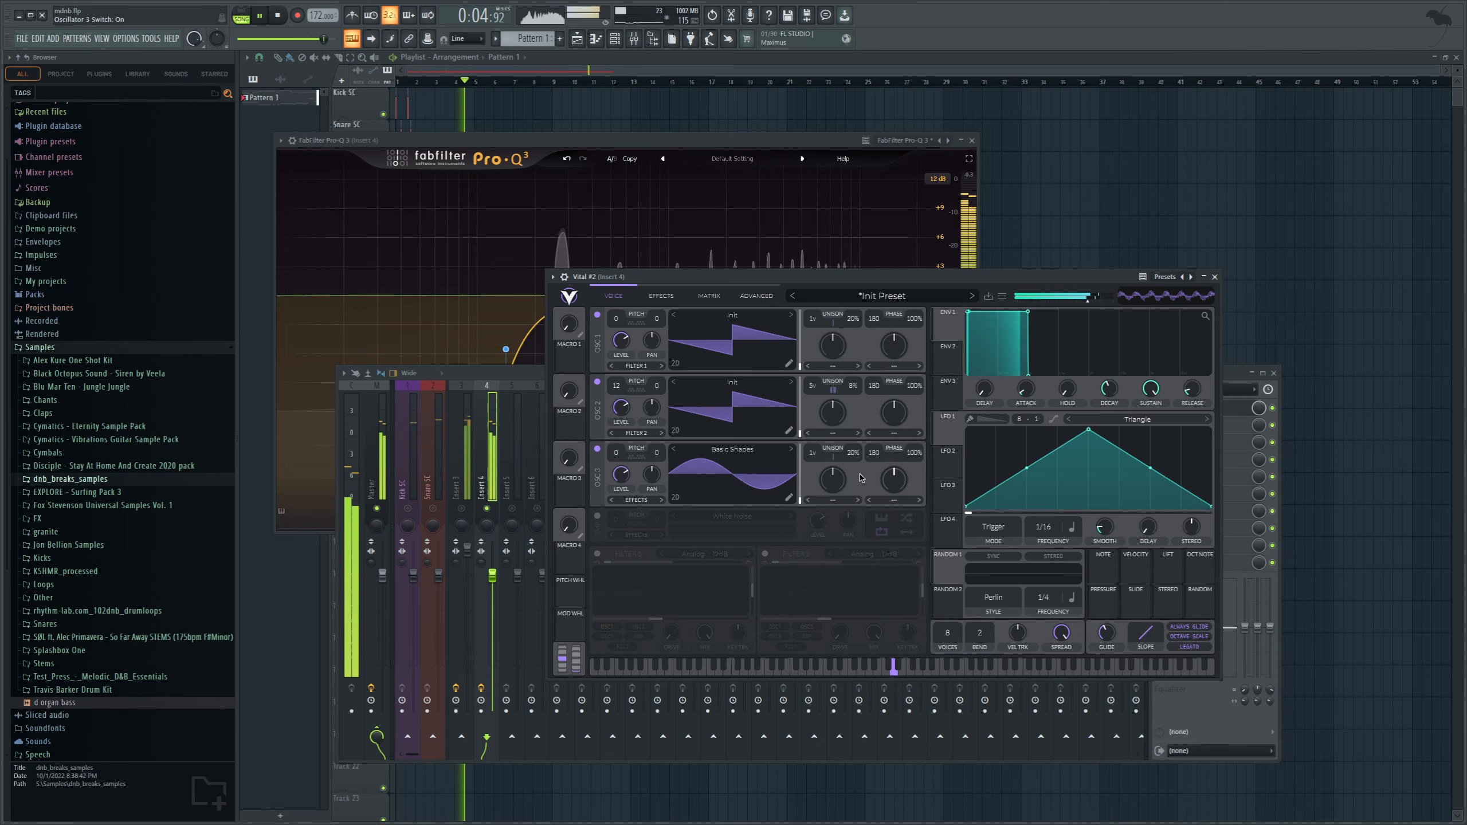
drag(800, 498, 812, 461)
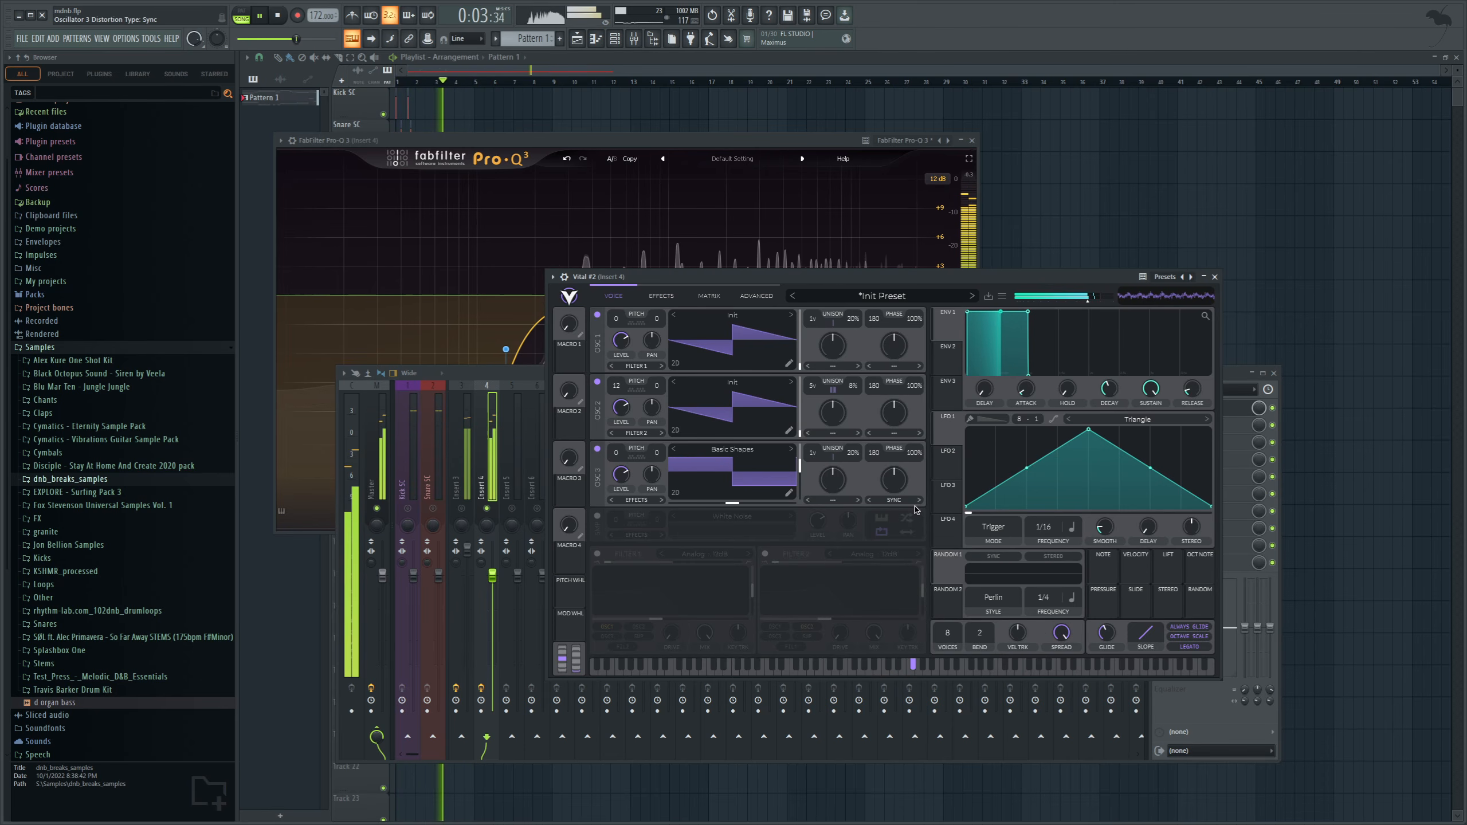
drag(896, 485, 905, 472)
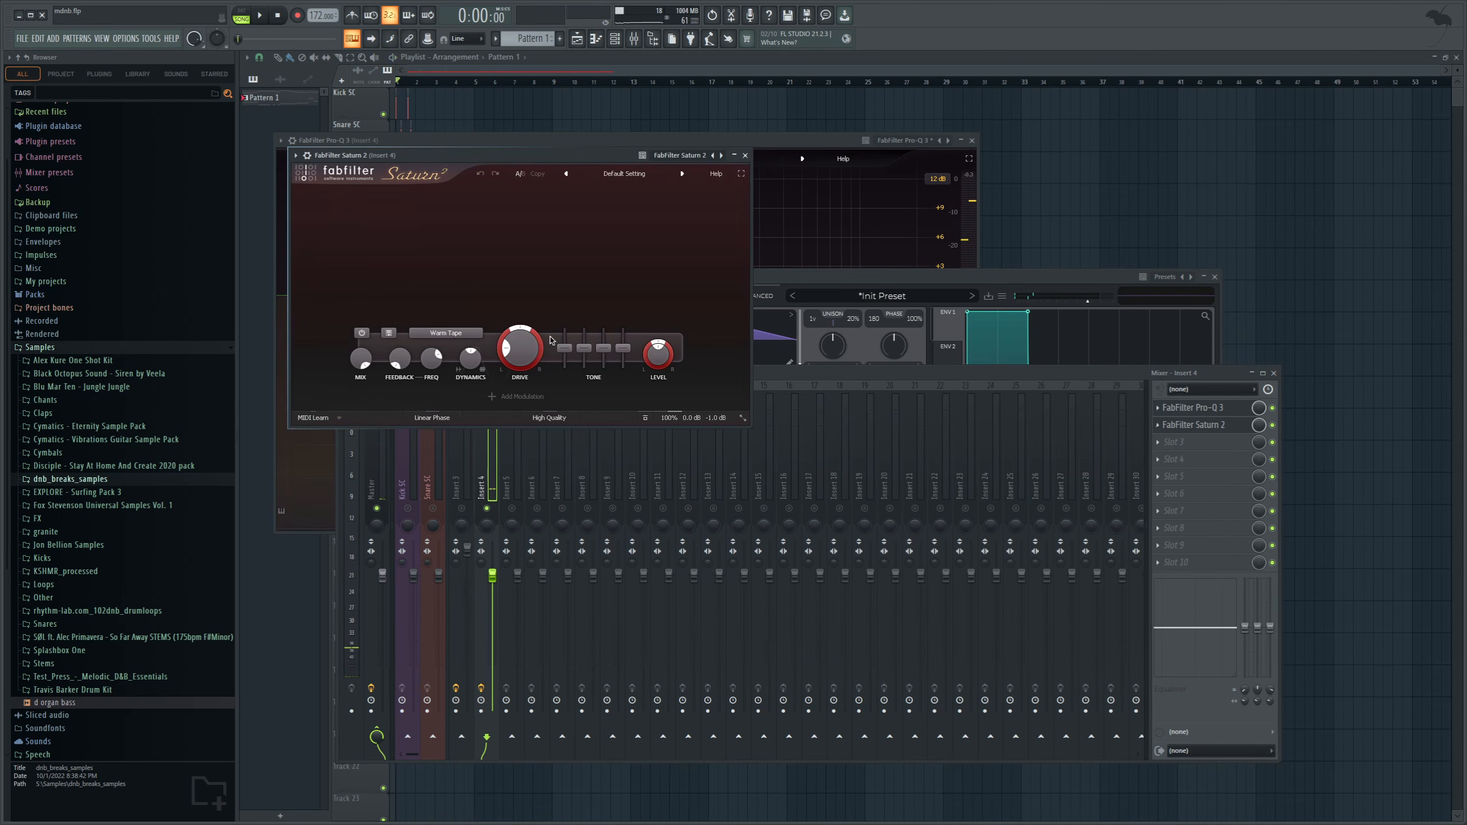
Split FabFilter Saturn 2 on Insert 4 into three bands during playback, then solo the middle band and adjust its drive.
click(475, 194)
key(space)
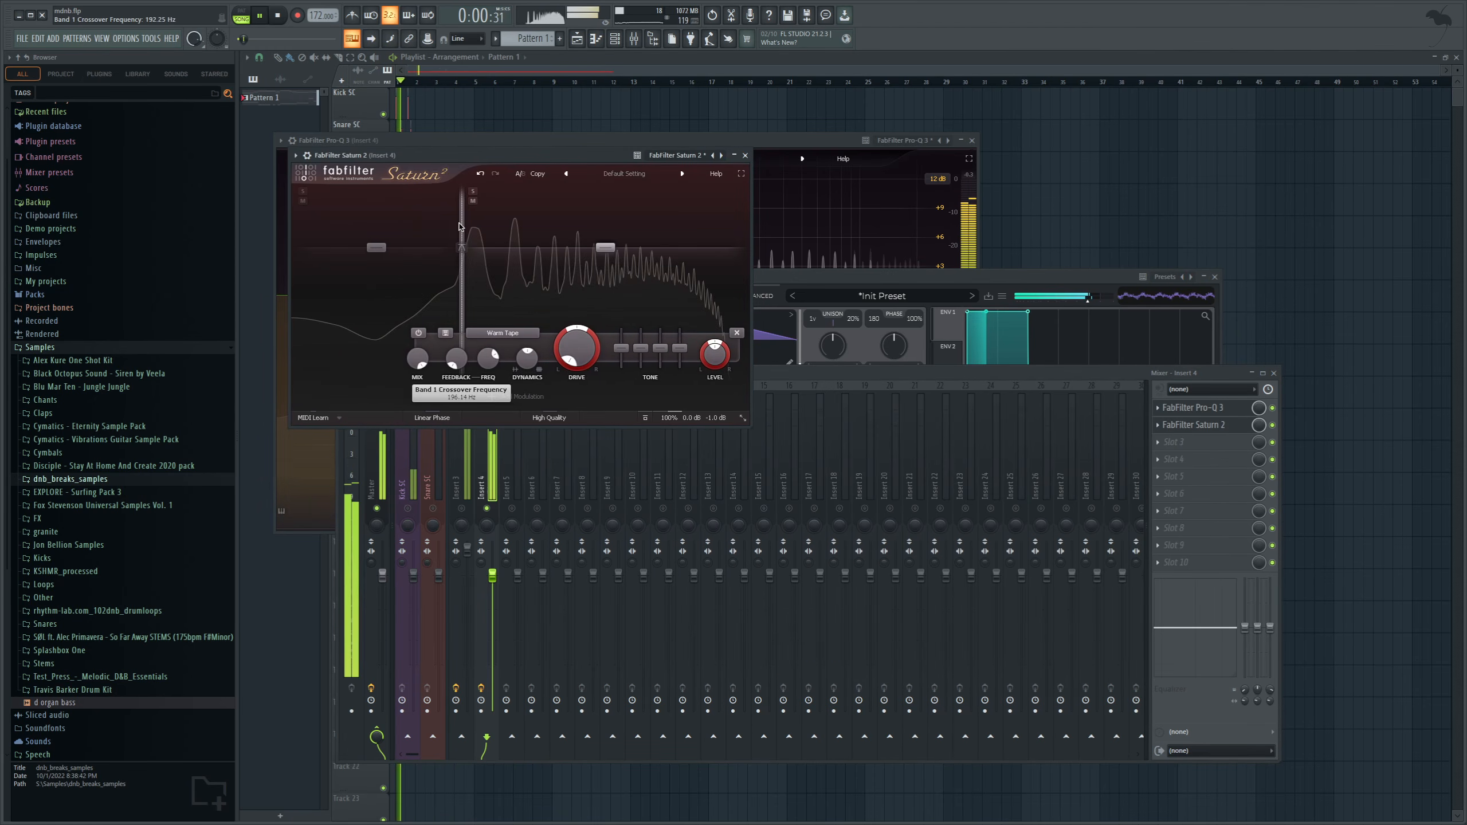
click(541, 195)
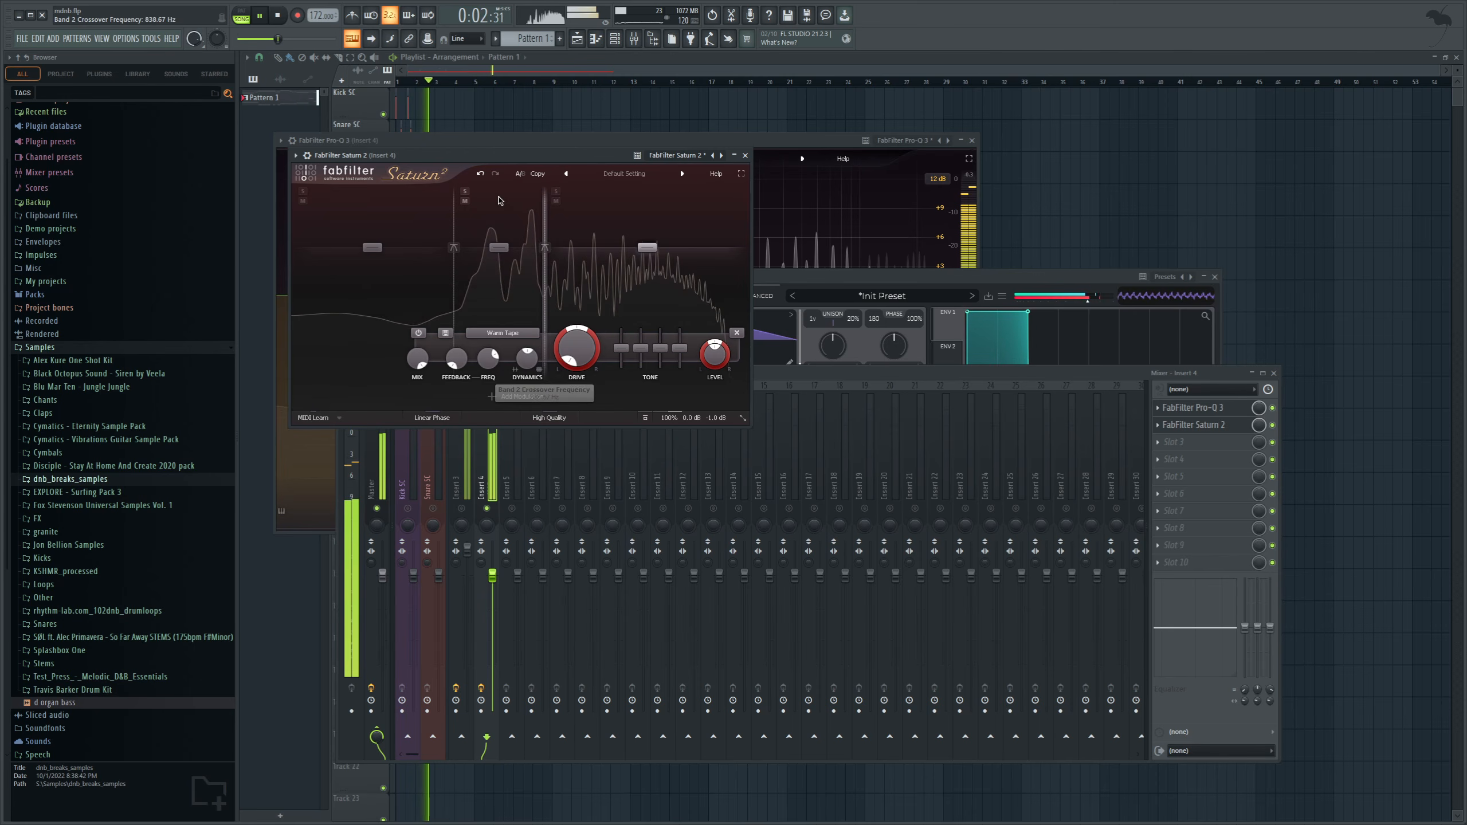
click(465, 191)
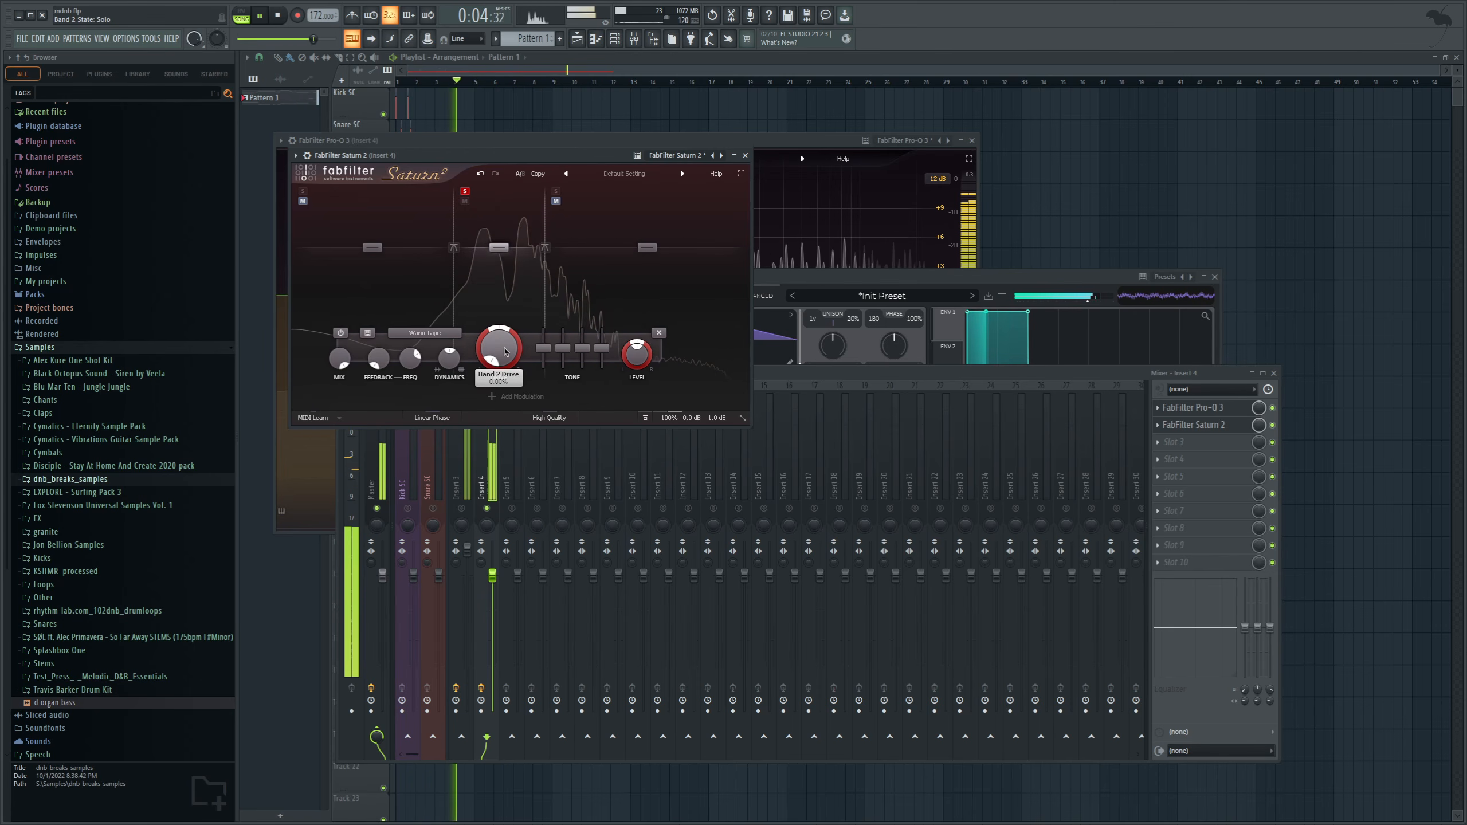
drag(510, 298, 502, 253)
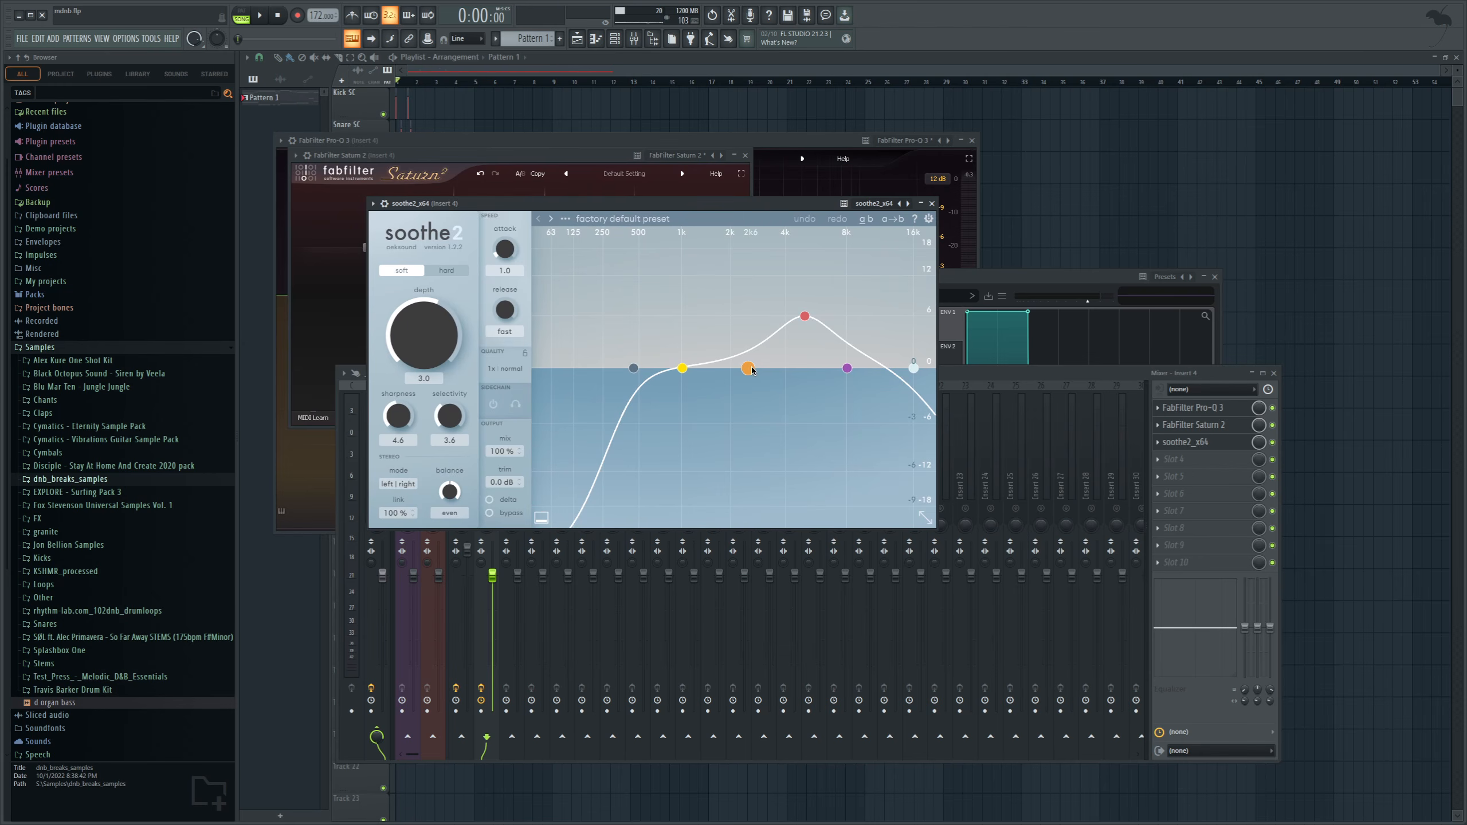
In soothe2 on Insert 4, raise band 2 to 2.1 dB, monitor the delta signal, and set sharpness to 6.7.
drag(751, 366, 750, 347)
click(507, 503)
key(space)
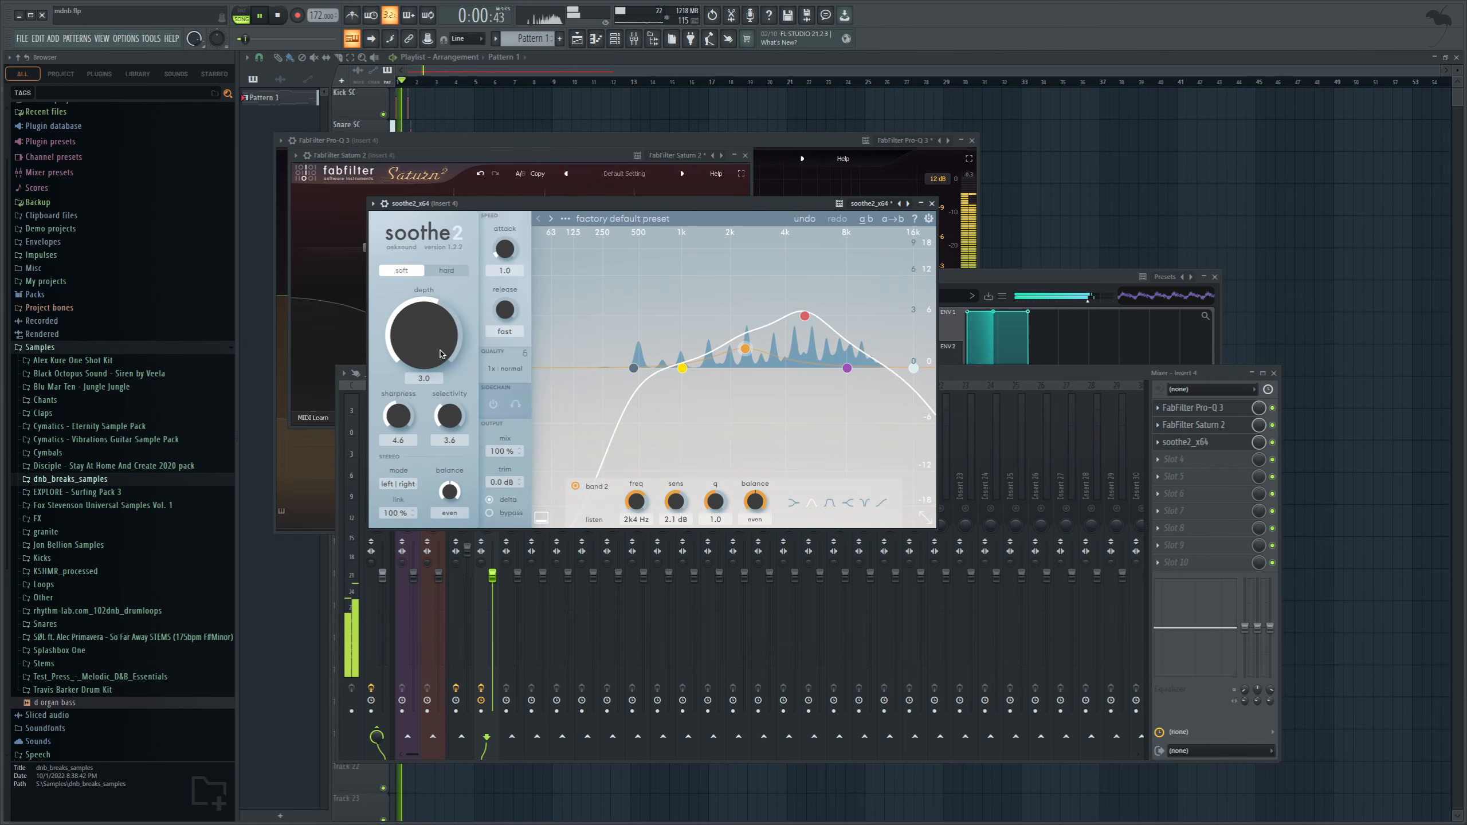
drag(401, 416, 418, 379)
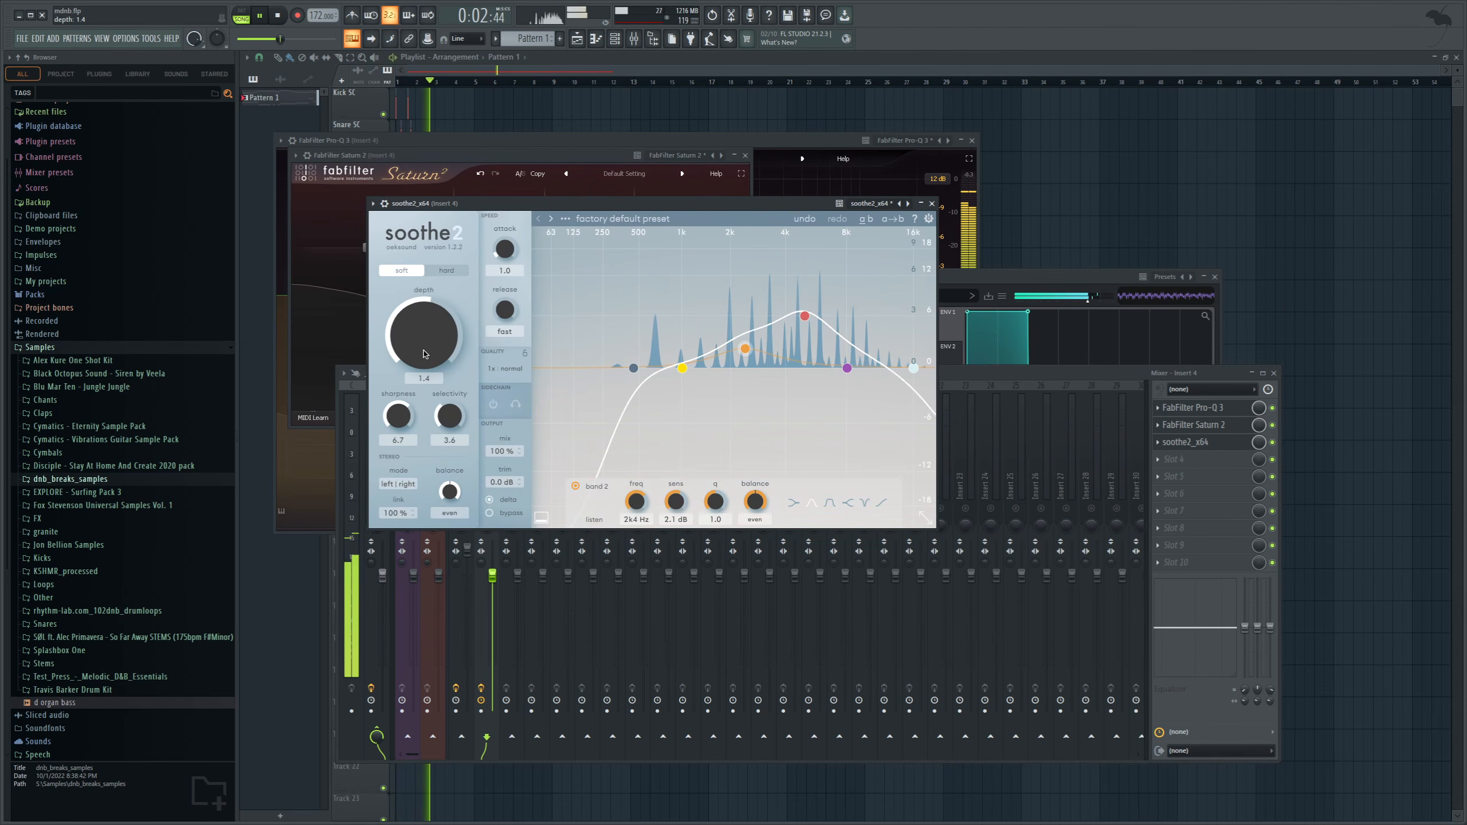
Set soothe2's red band to 7.8 dB at 4.5 kHz, turn off delta monitoring, and adjust the depth.
drag(805, 323, 798, 310)
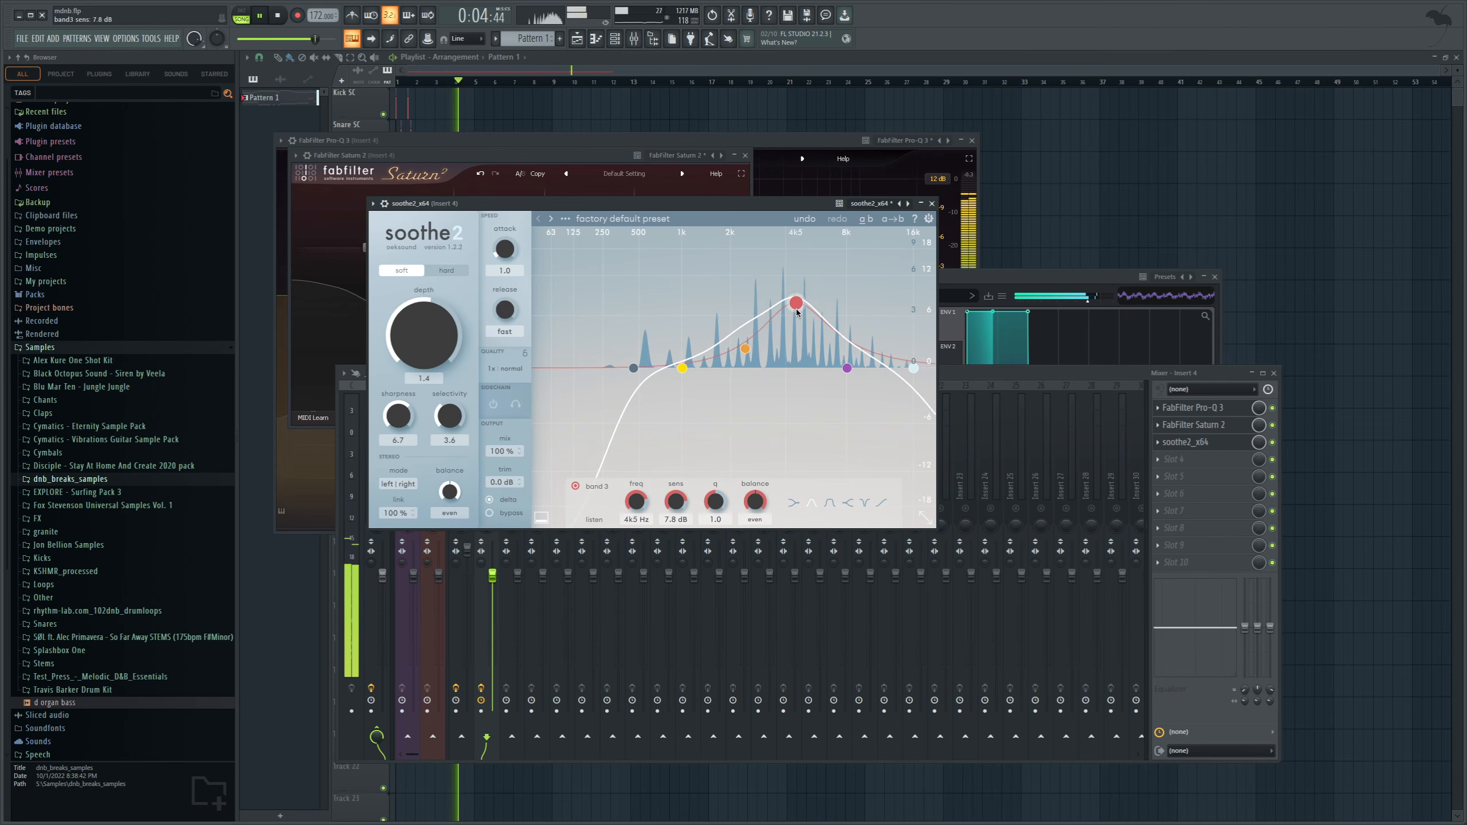
click(507, 499)
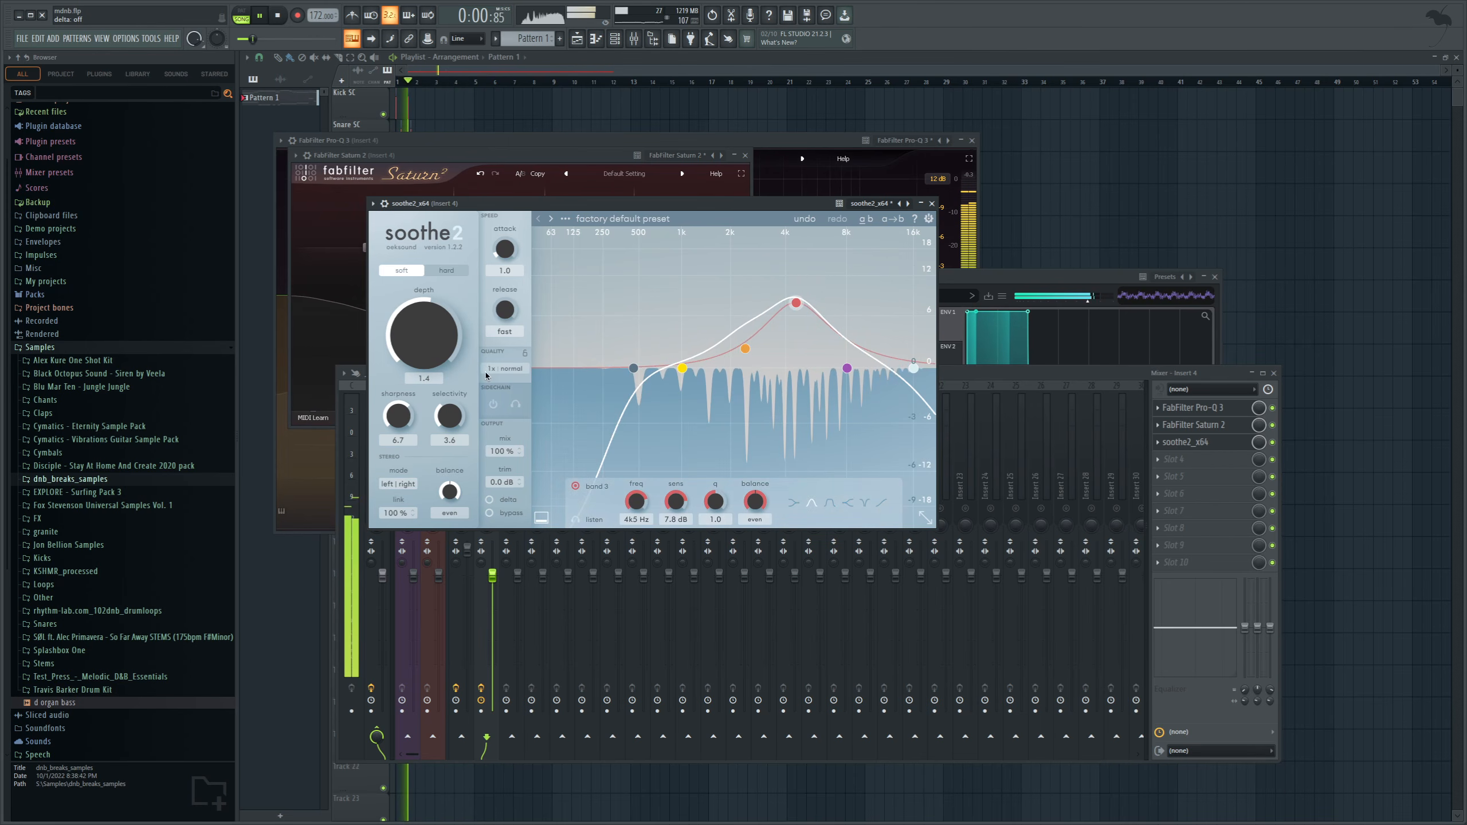
drag(442, 335, 441, 370)
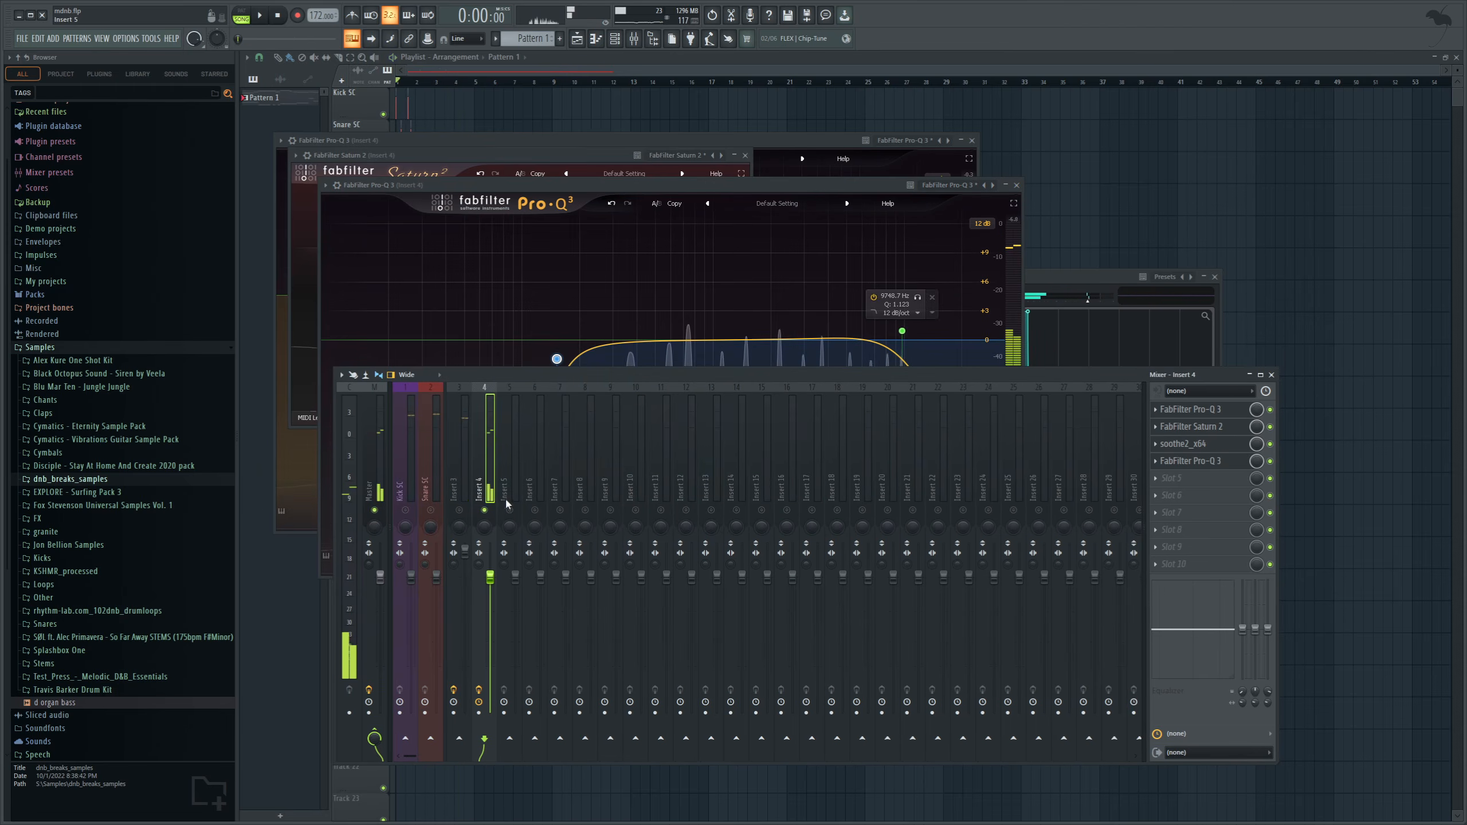
Play the song with the mixer shown, raise Insert 4's volume, and open the channel rack.
click(580, 37)
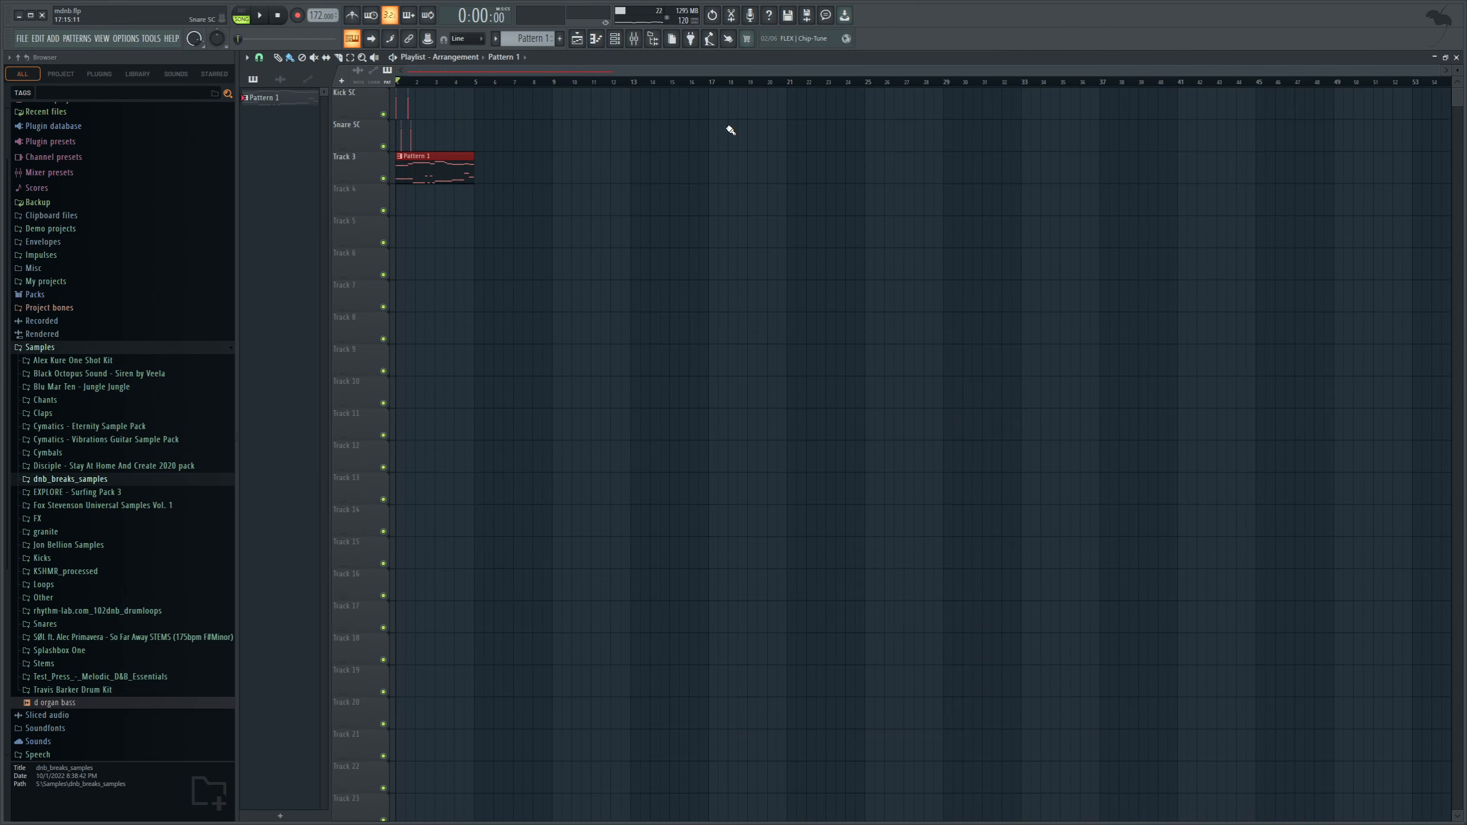
key(space)
key(F9)
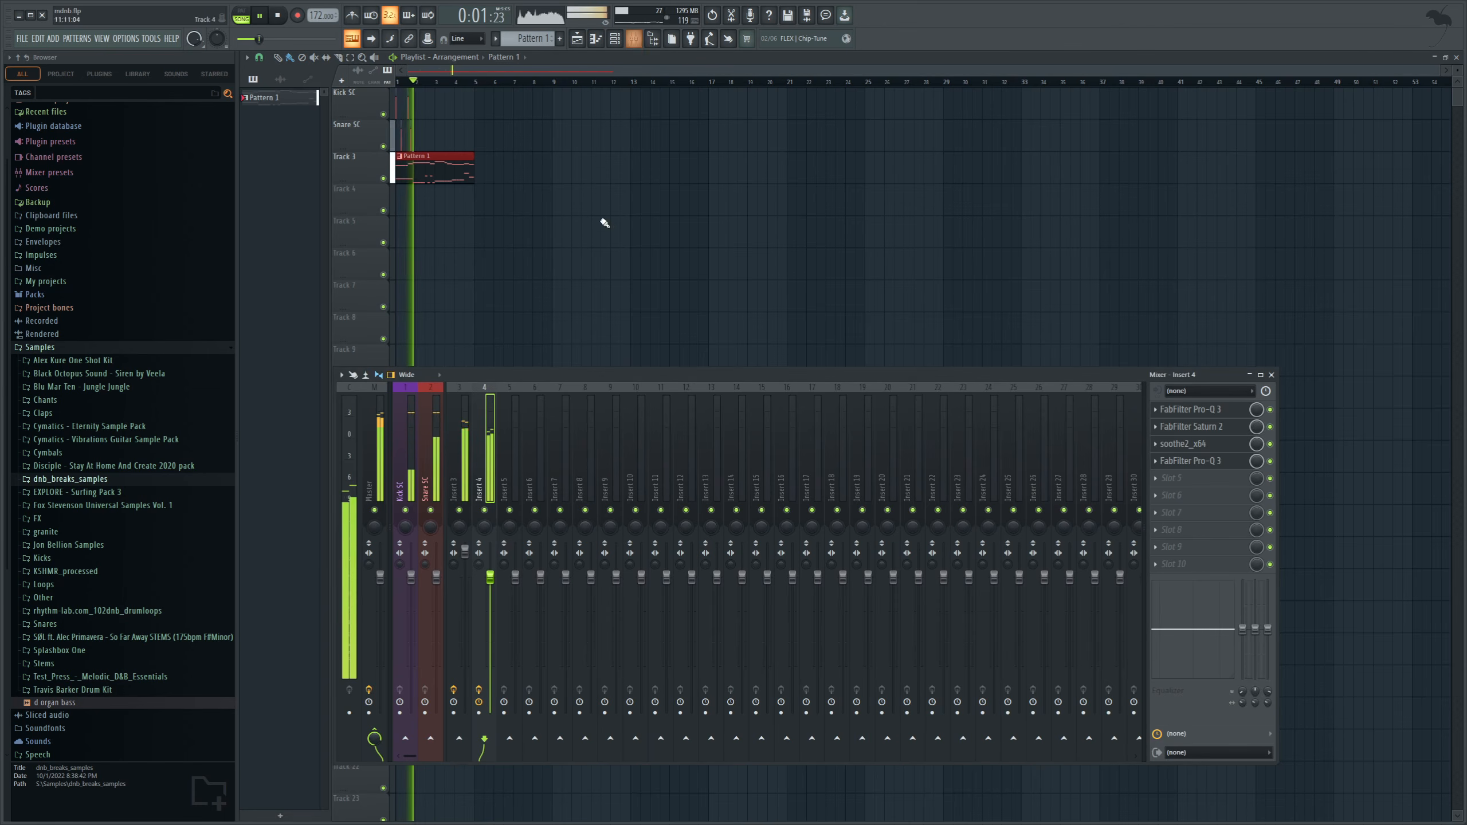
drag(491, 577, 490, 565)
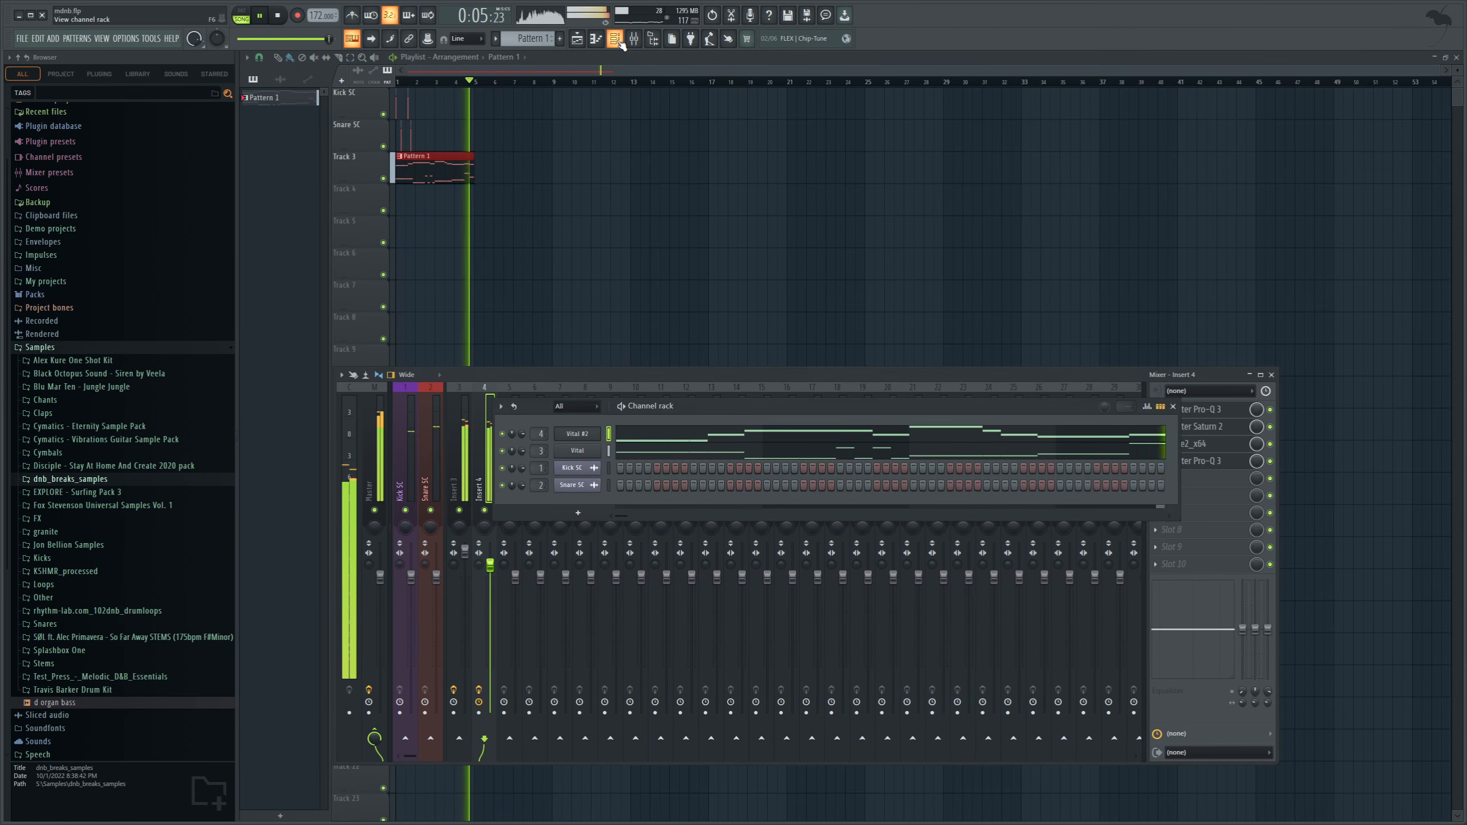
key(F6)
key(space)
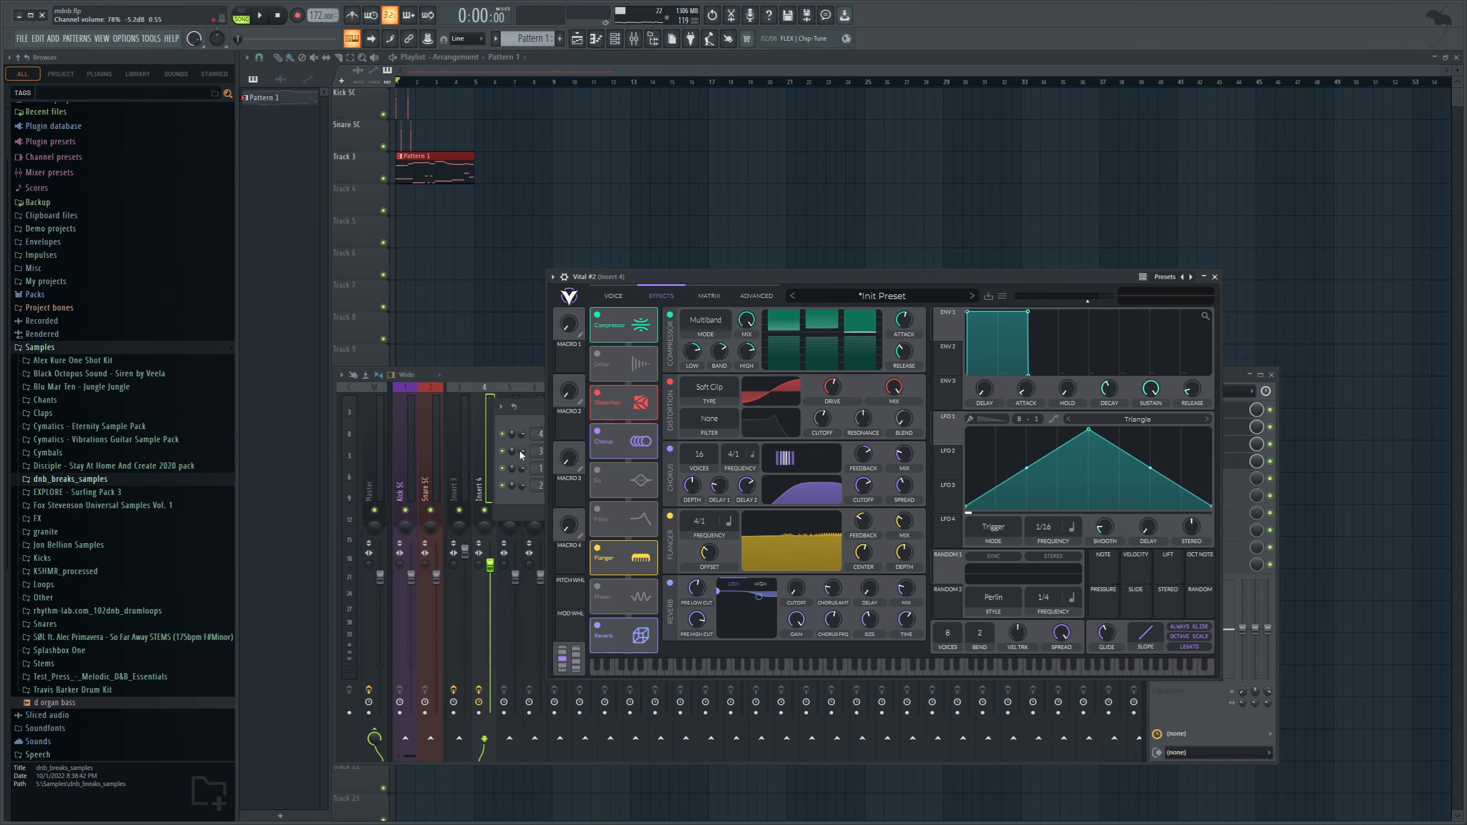
Bring the mixer to the front and raise Insert 4's volume slightly while playing the song.
click(515, 381)
key(space)
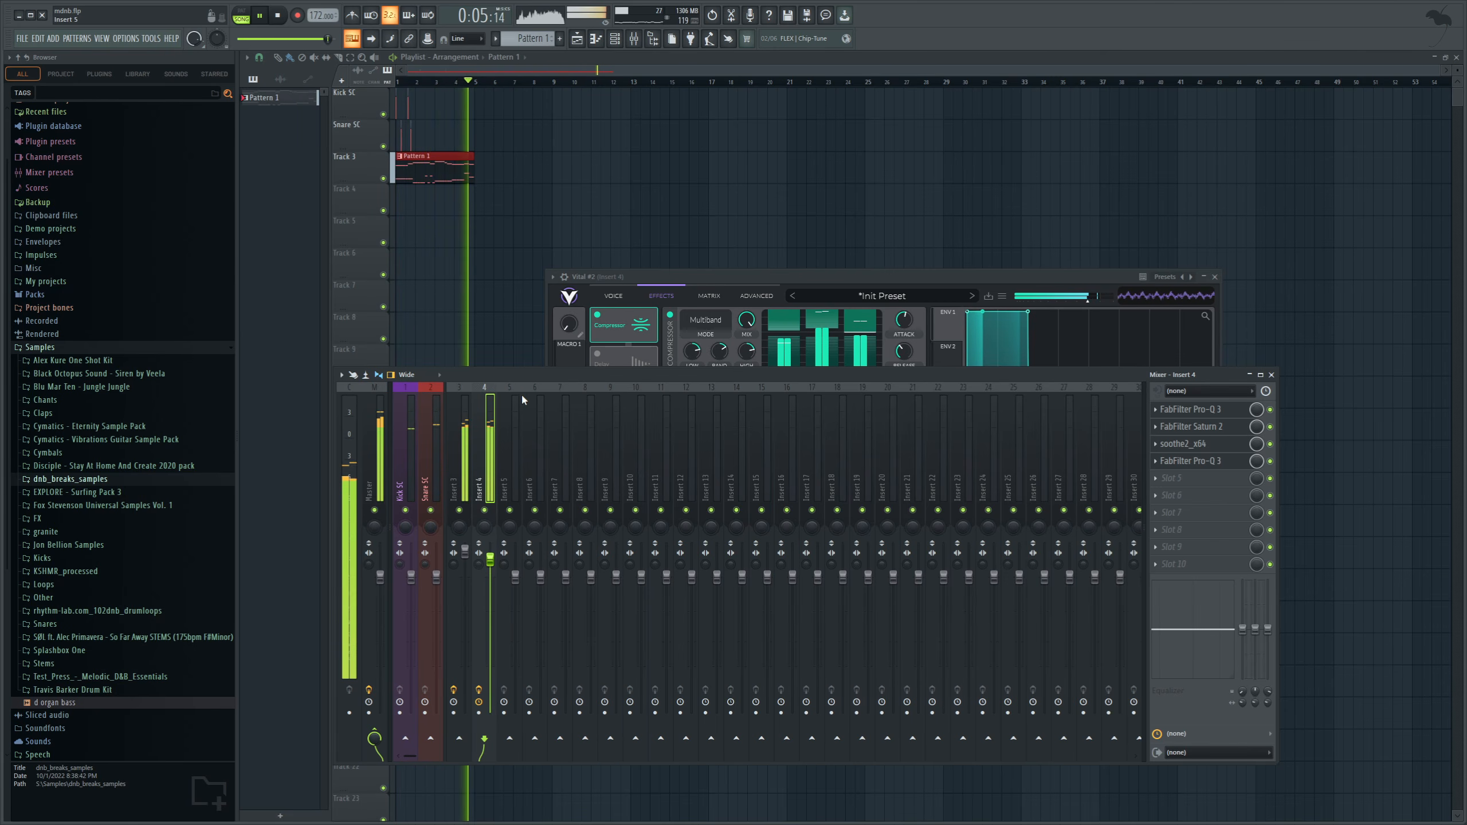
key(space)
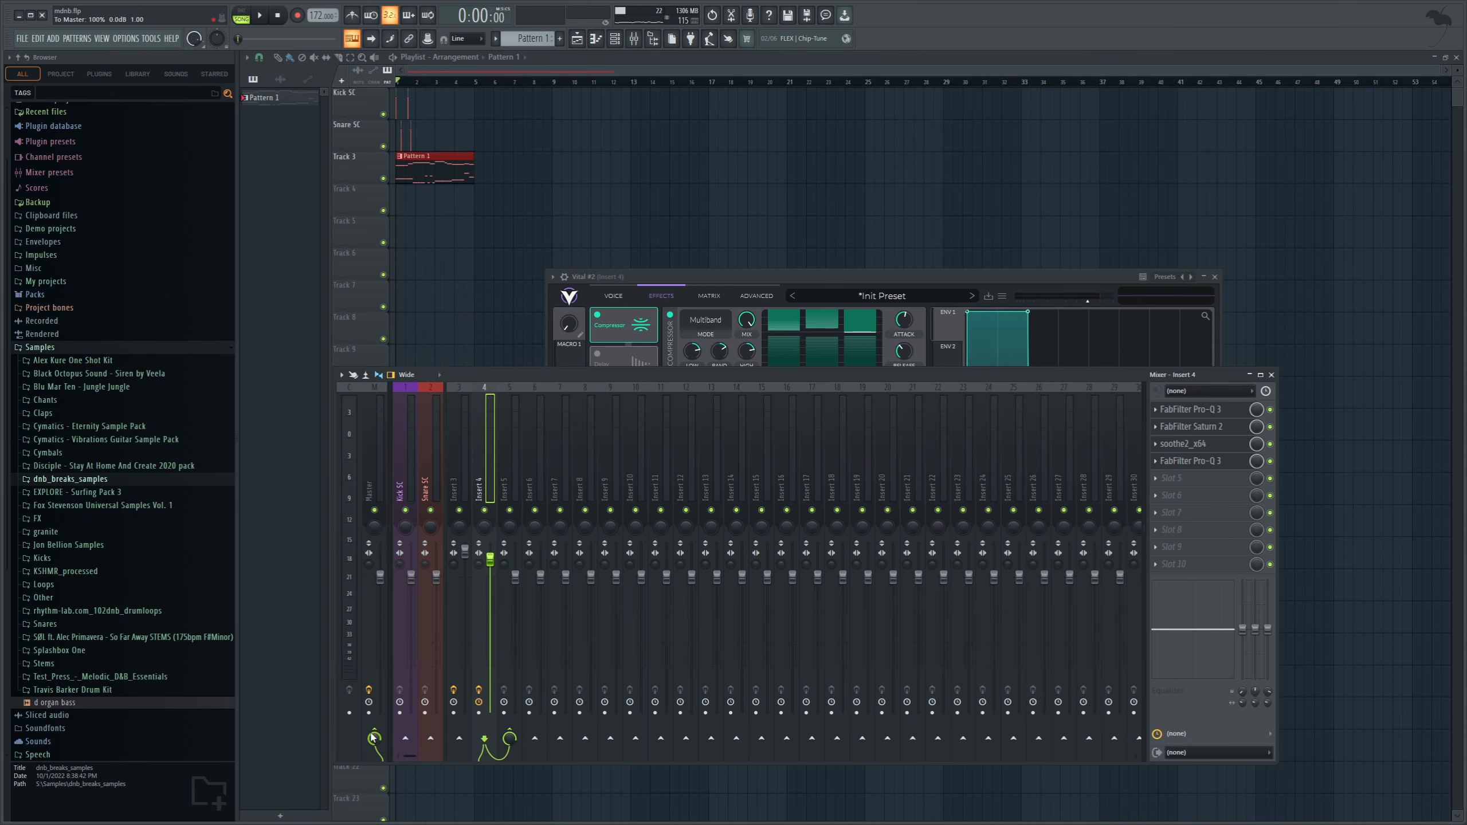
Add Fruity Delay 3 to Insert 5 and lower the insert's volume while playing the song.
click(504, 488)
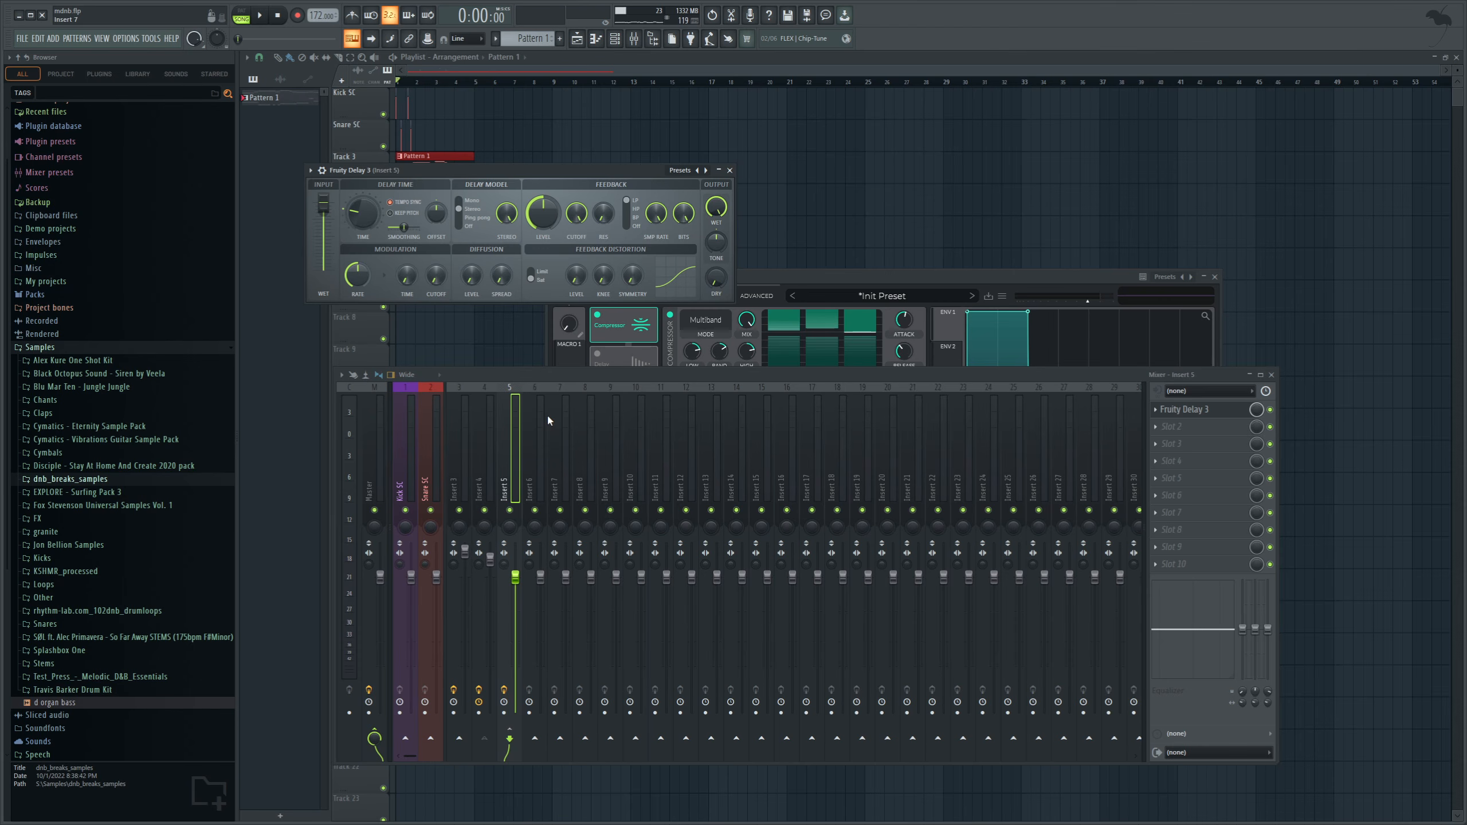
click(272, 14)
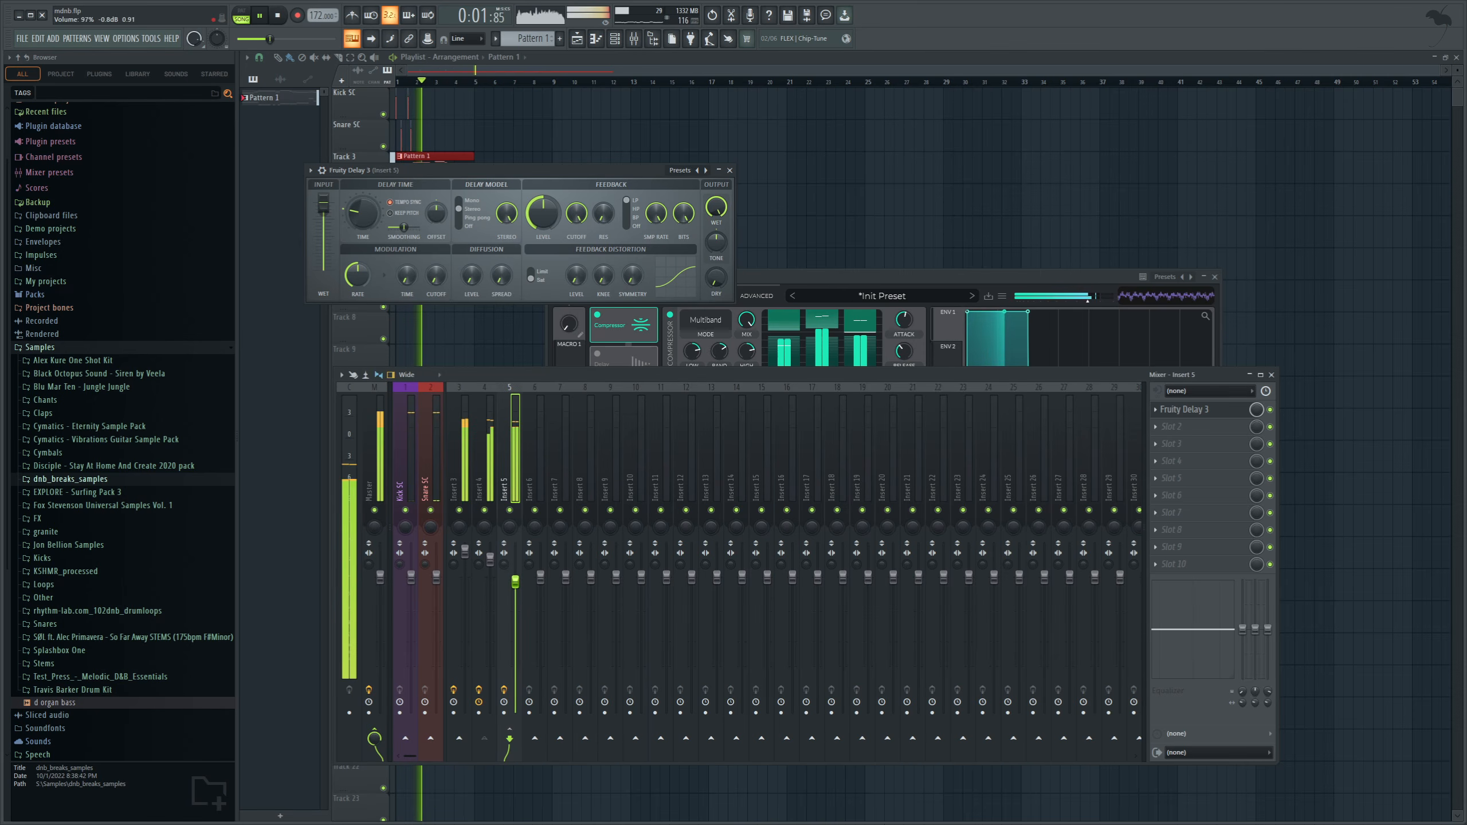
key(space)
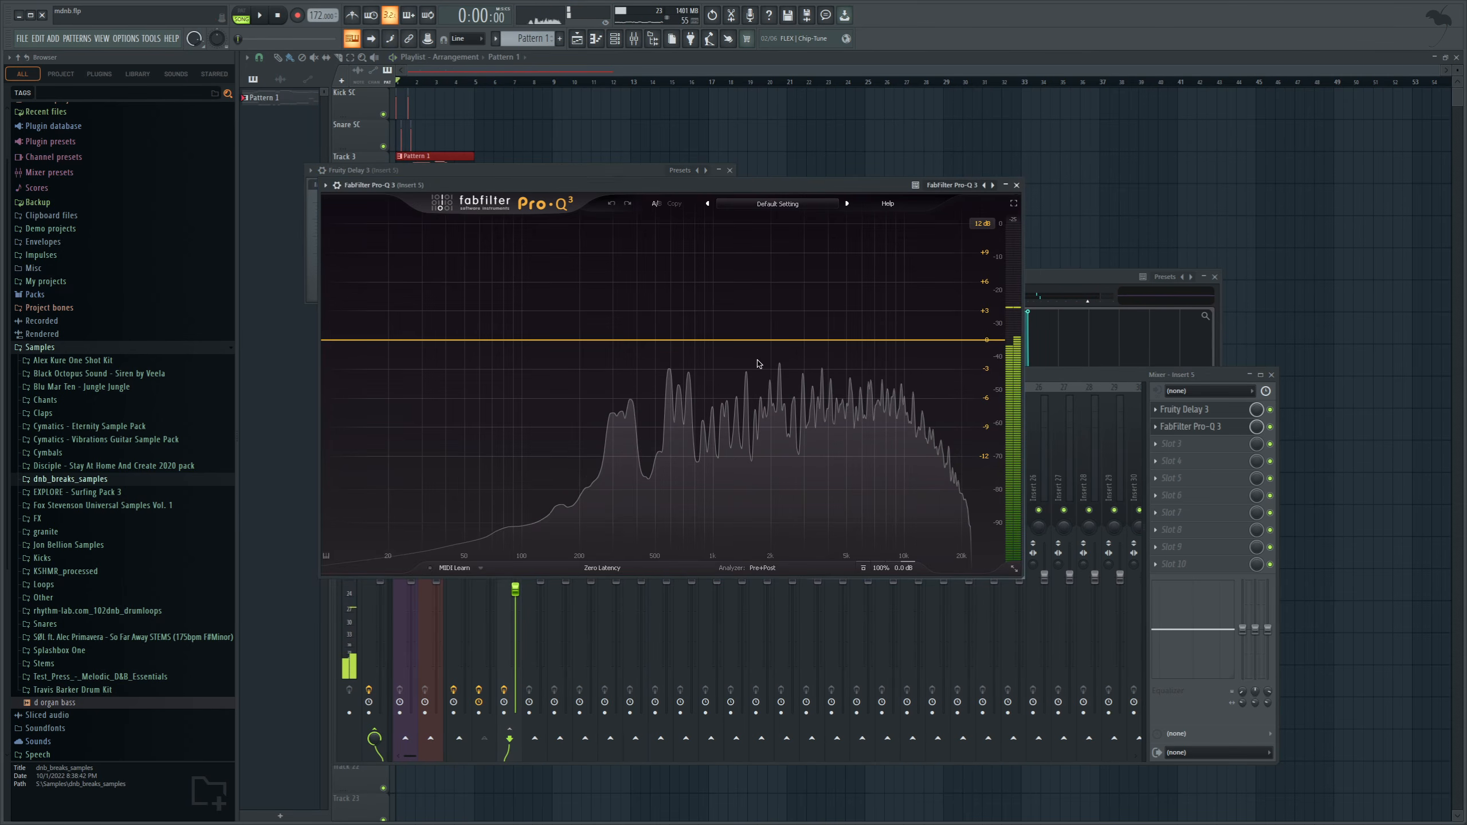
Filter the delay on Insert 5 in FabFilter Pro-Q 3 with a low cut and a high cut at about 5.9 kHz.
click(490, 340)
drag(500, 348, 665, 377)
click(979, 340)
drag(978, 339, 861, 343)
key(space)
click(1087, 374)
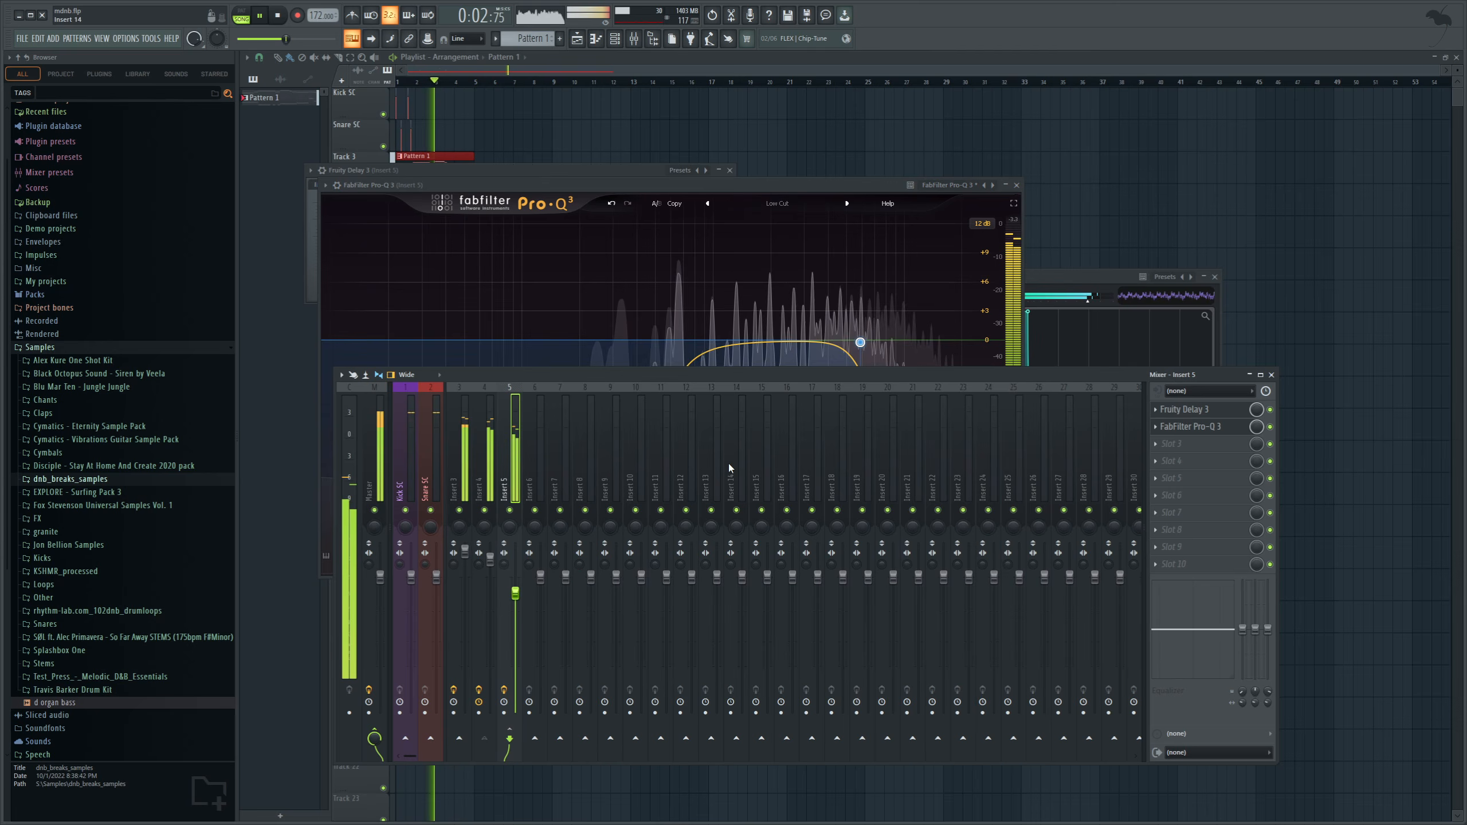
click(860, 342)
click(1068, 373)
key(space)
Add FabFilter Pro-MB to the third effect slot of Insert 5.
click(1178, 444)
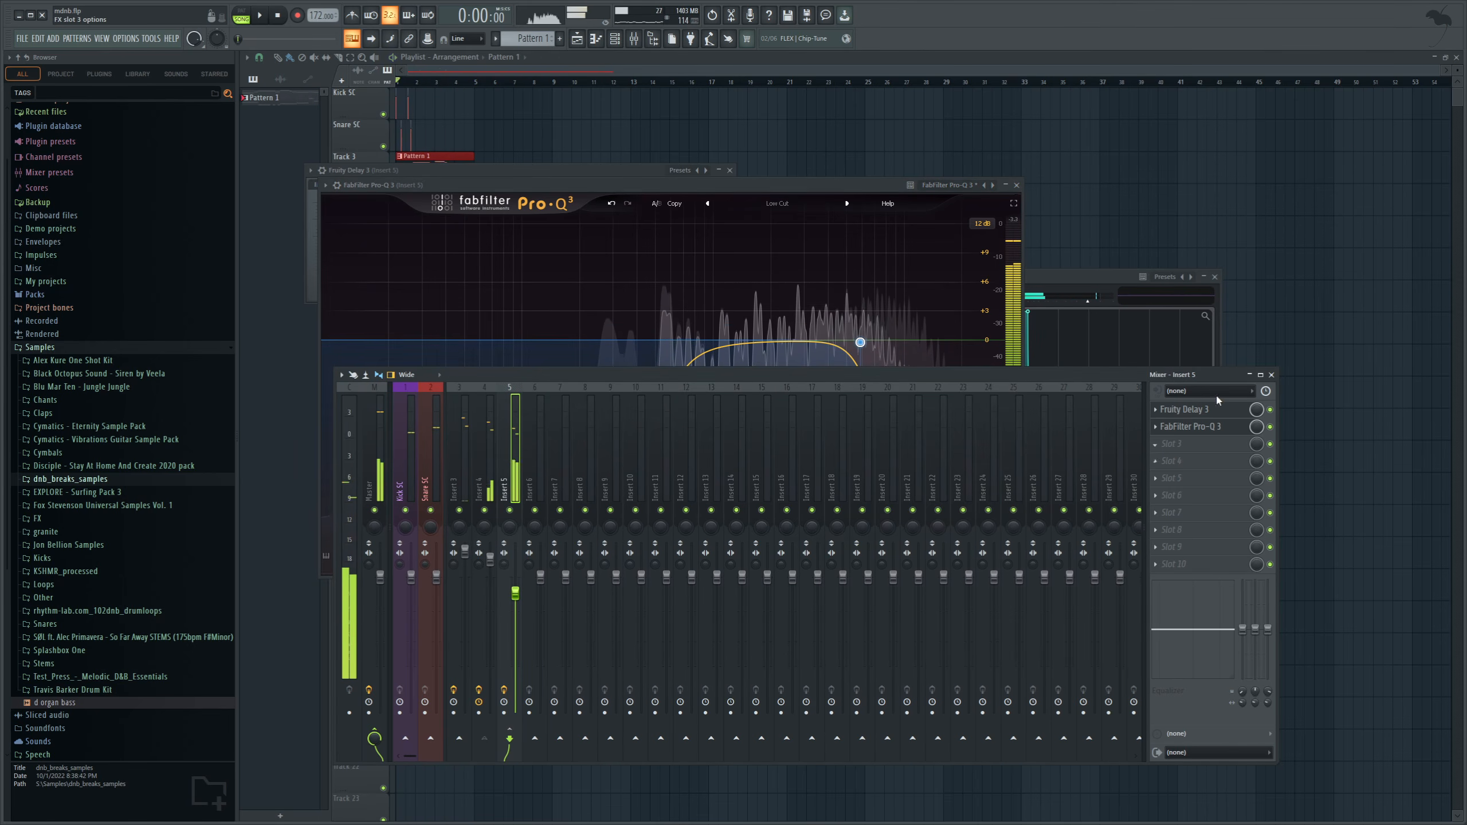
click(1348, 144)
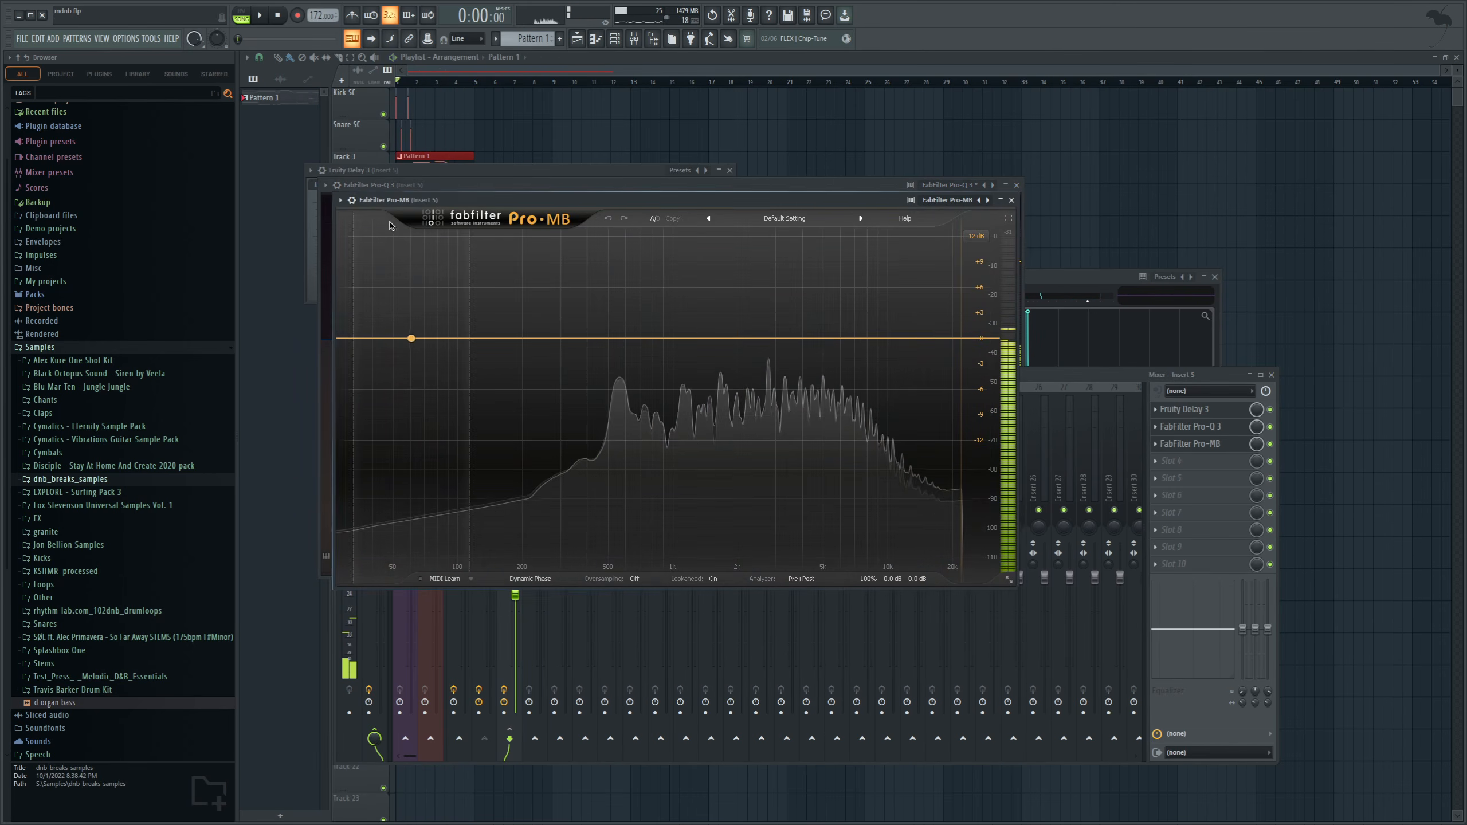
click(373, 219)
click(382, 245)
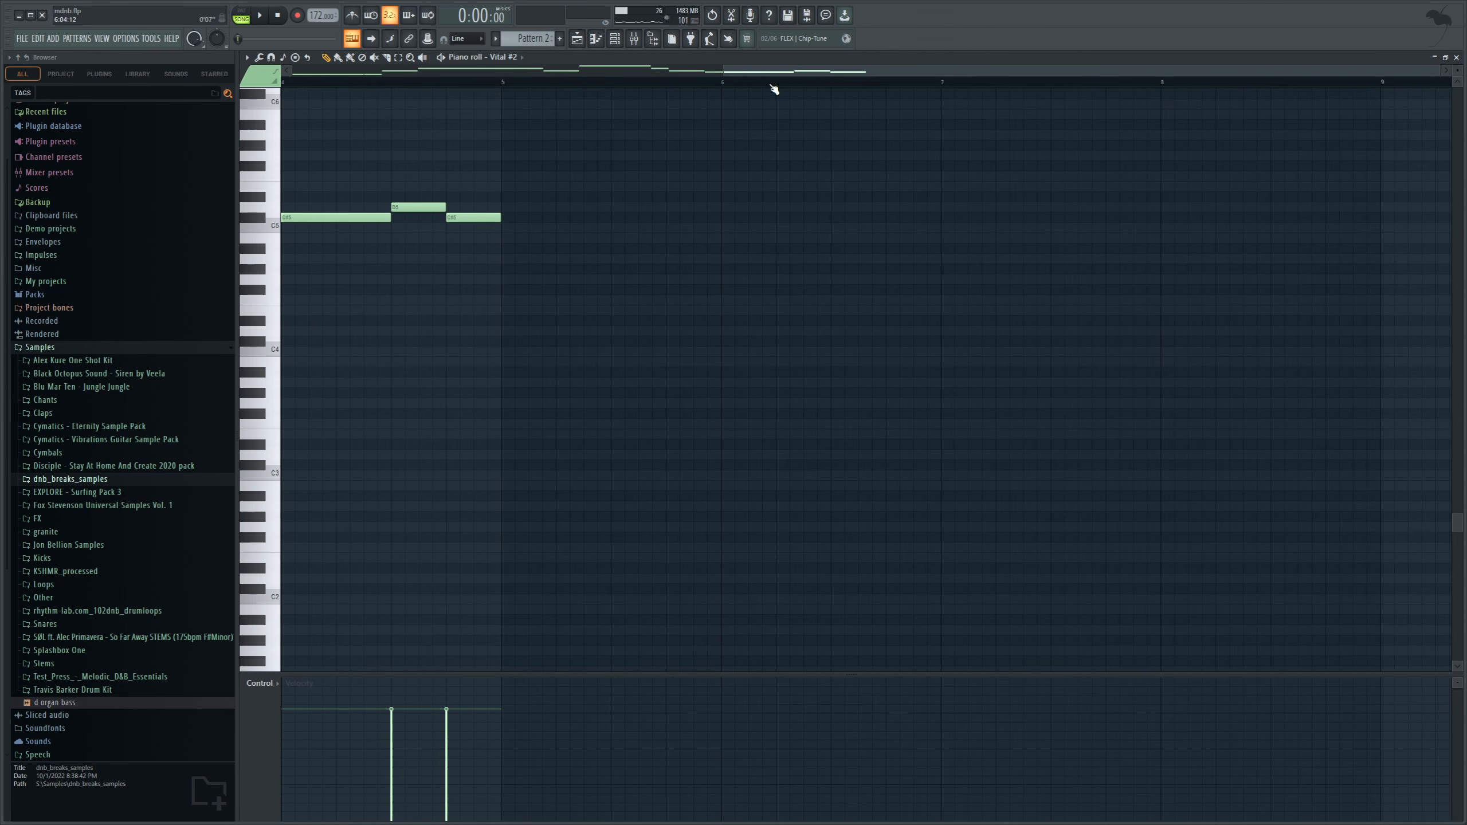
Duplicate the whole Vital #2 melody in Pattern 2 into bars 5 to 8 and deselect the notes.
drag(726, 70, 563, 72)
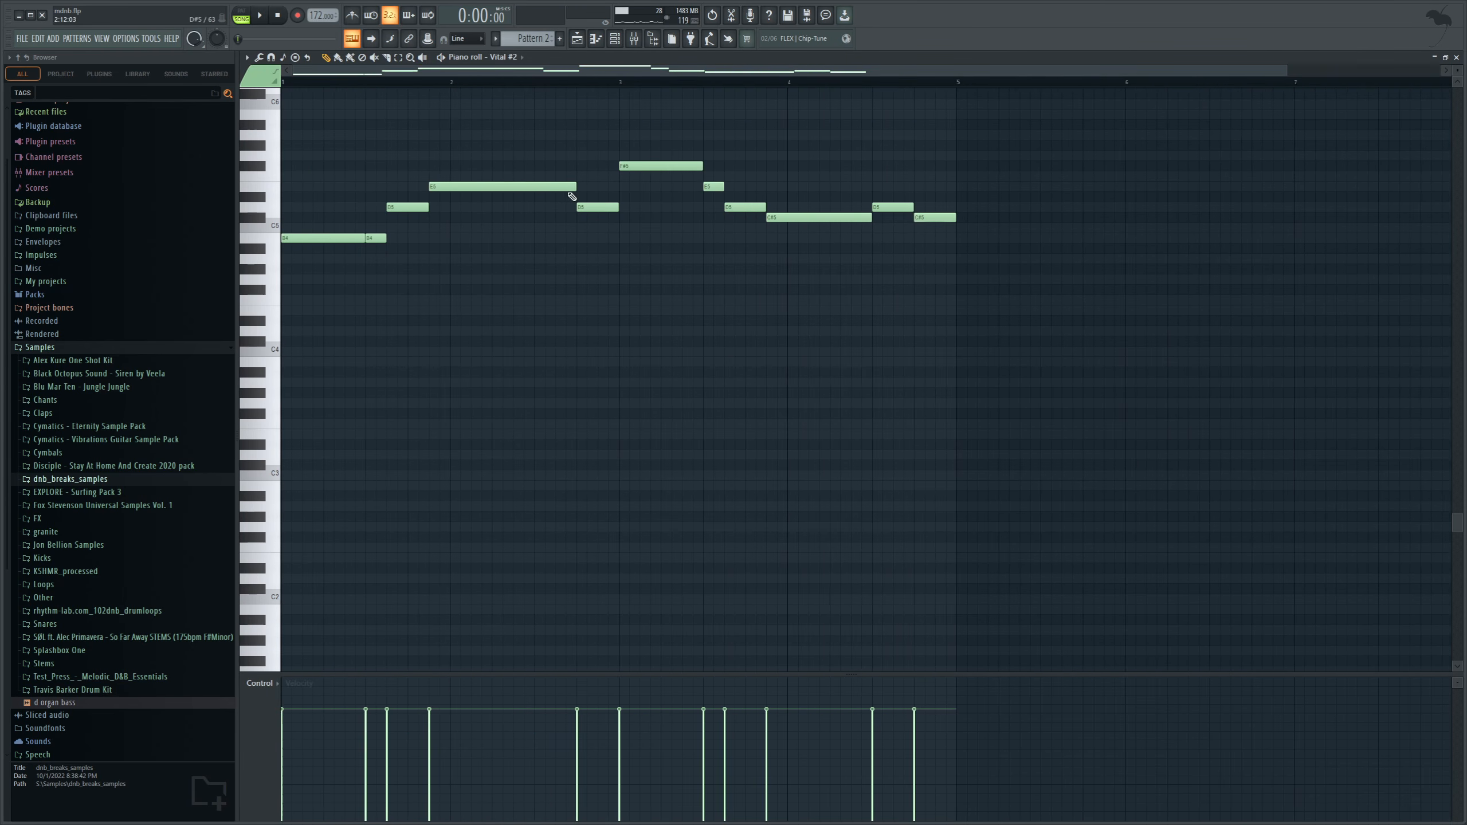
key(ctrl+a)
key(ctrl+b)
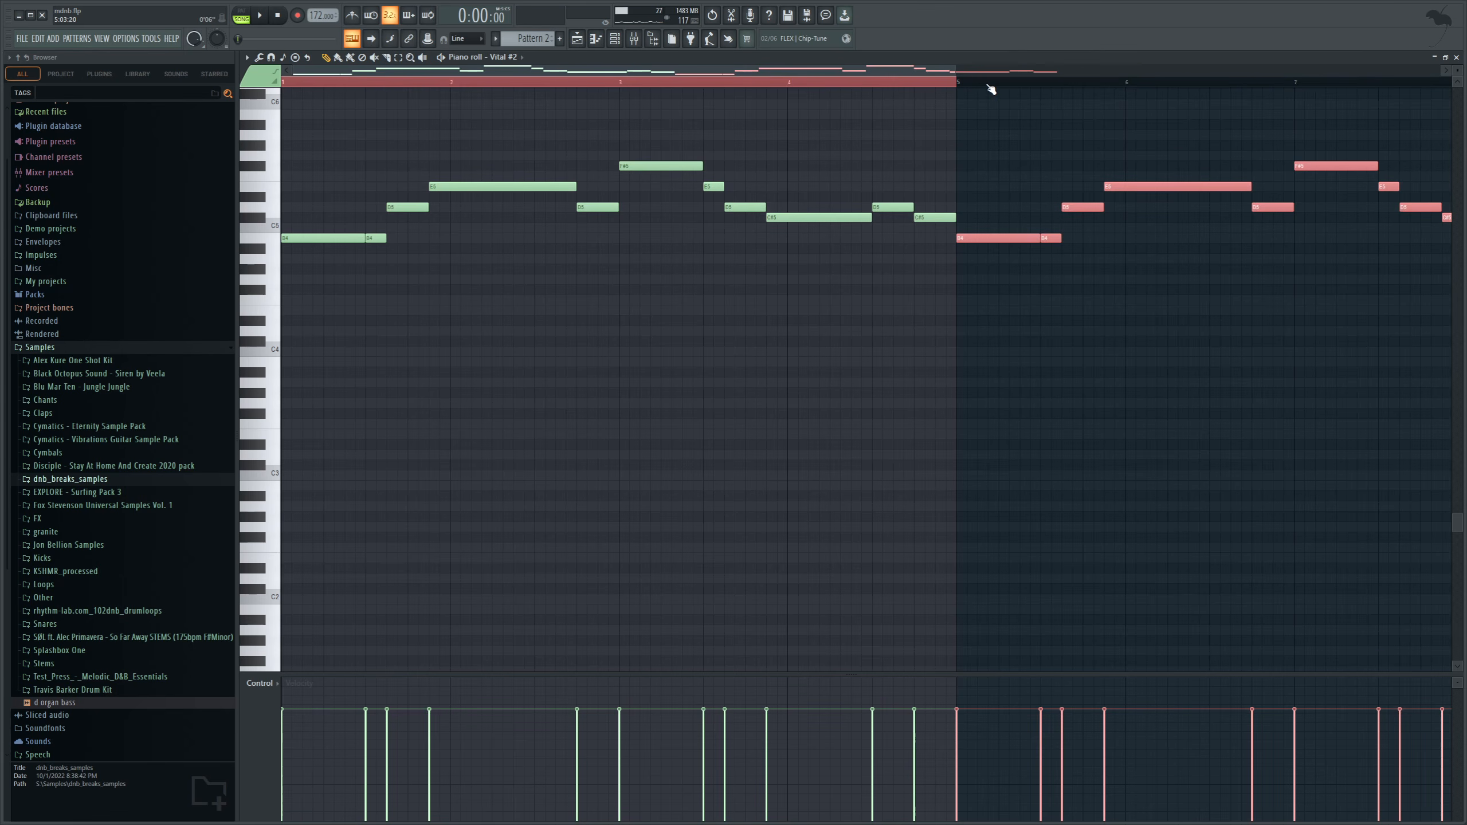
key(ctrl+d)
Play the duplicated melody from bar 5 and add an A5 note above the long note in bar 6.
click(957, 83)
key(space)
drag(932, 71, 1094, 72)
scroll(1034, 220, up, 3)
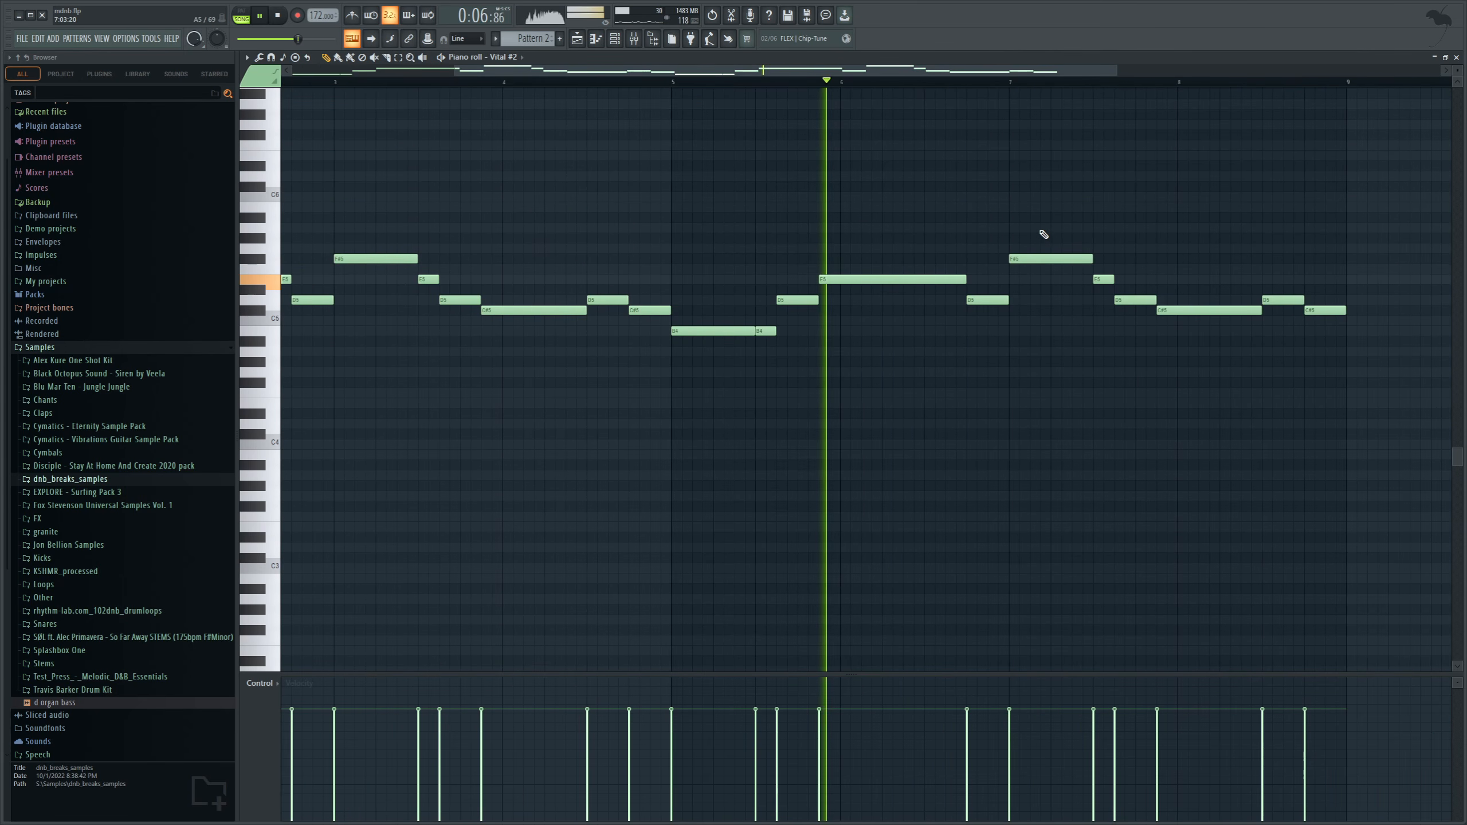
key(space)
click(932, 227)
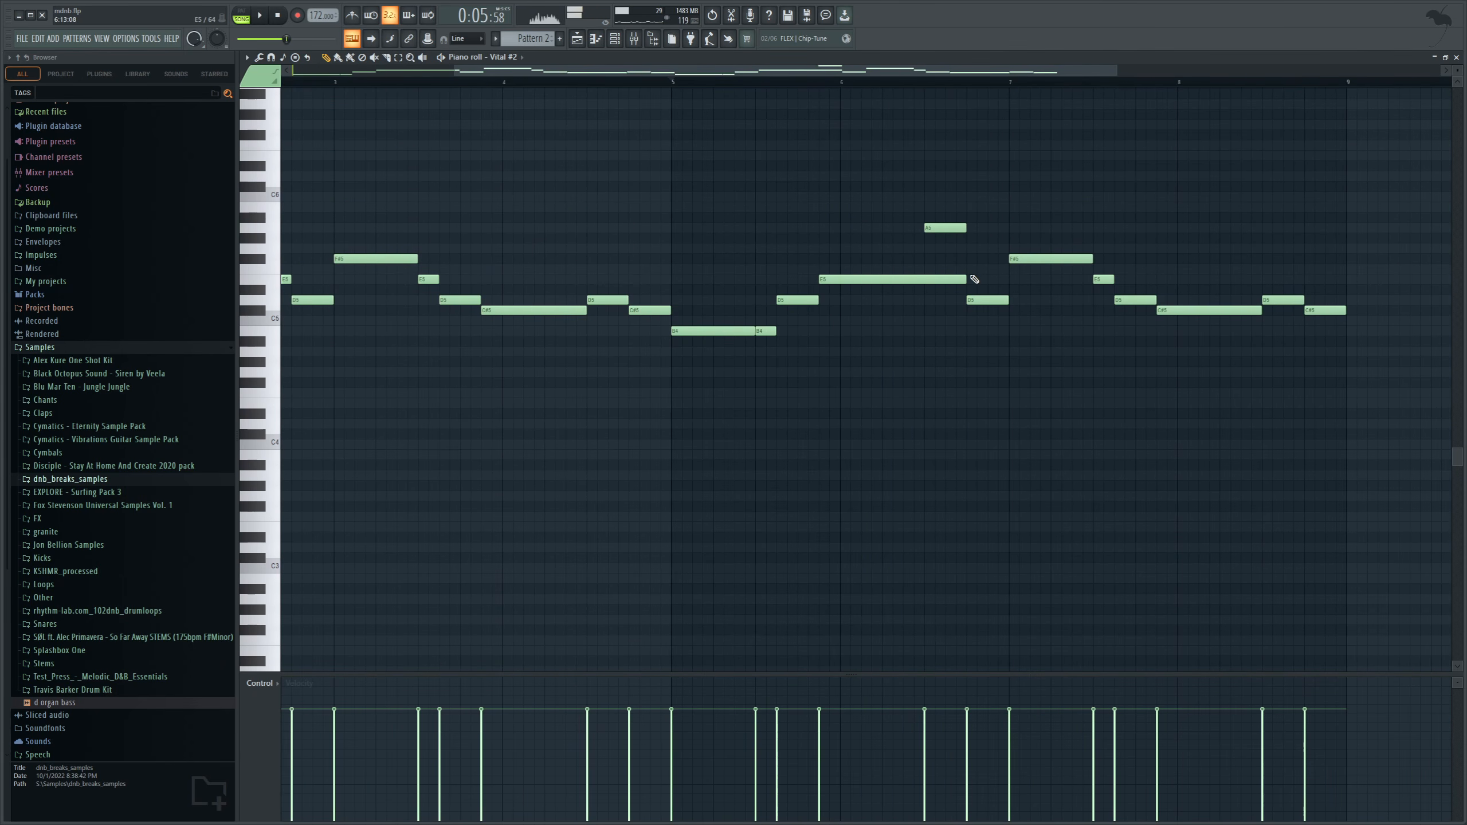
Stop playback, switch to Pattern 1, add a Serum instrument channel and open its empty piano roll.
key(F5)
key(space)
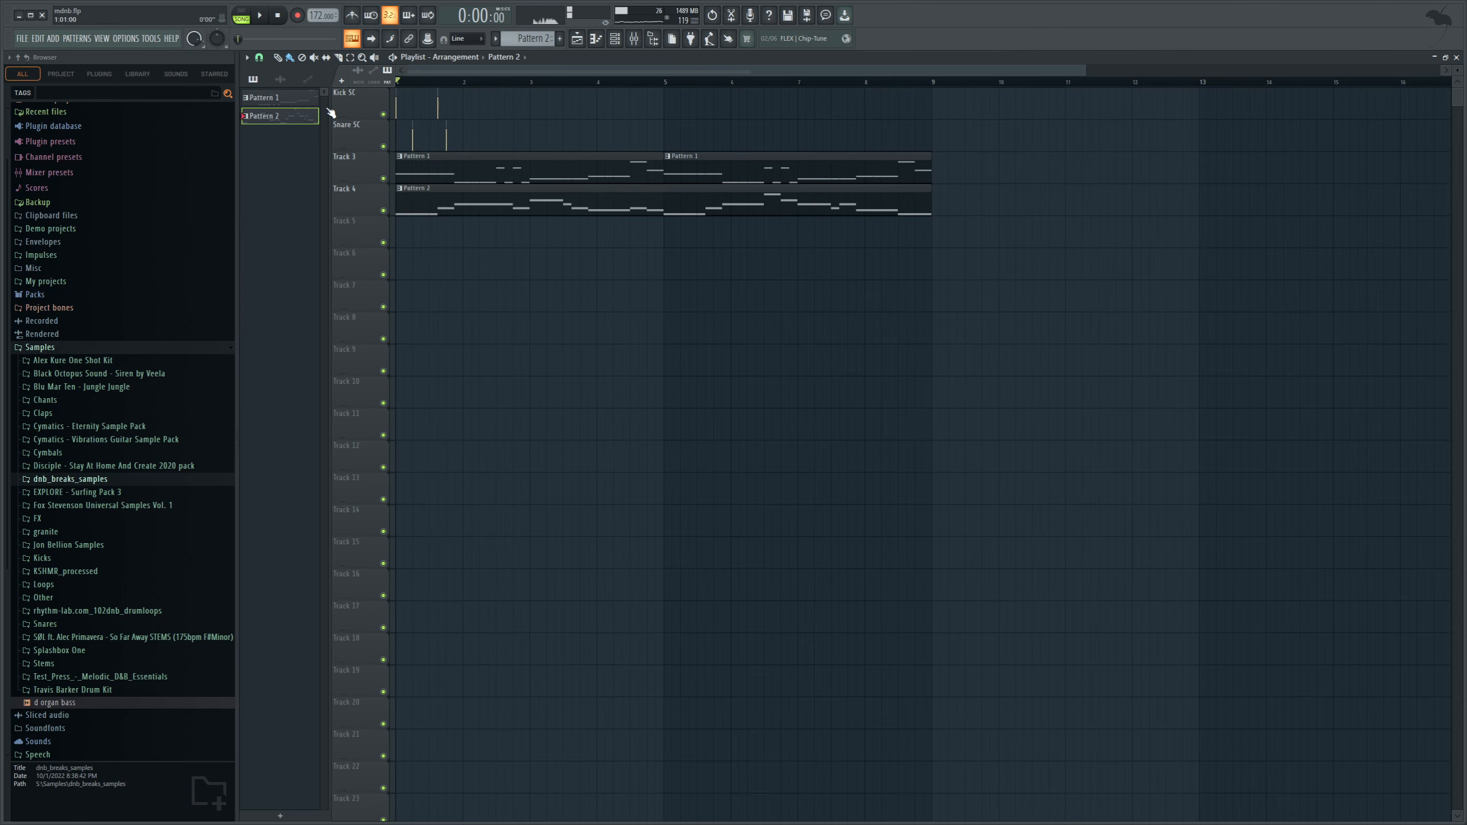
click(606, 42)
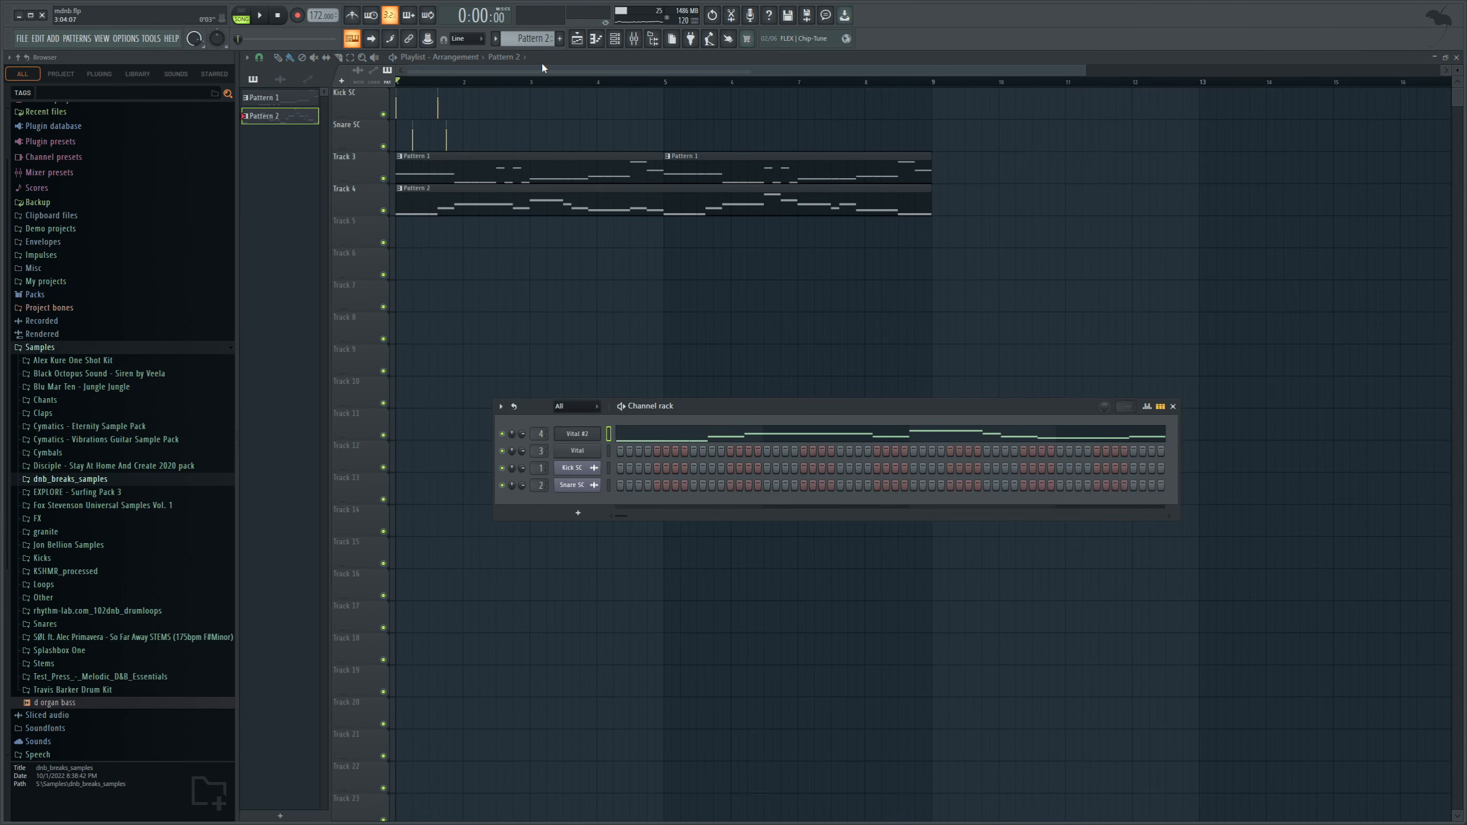
scroll(536, 40, up, 1)
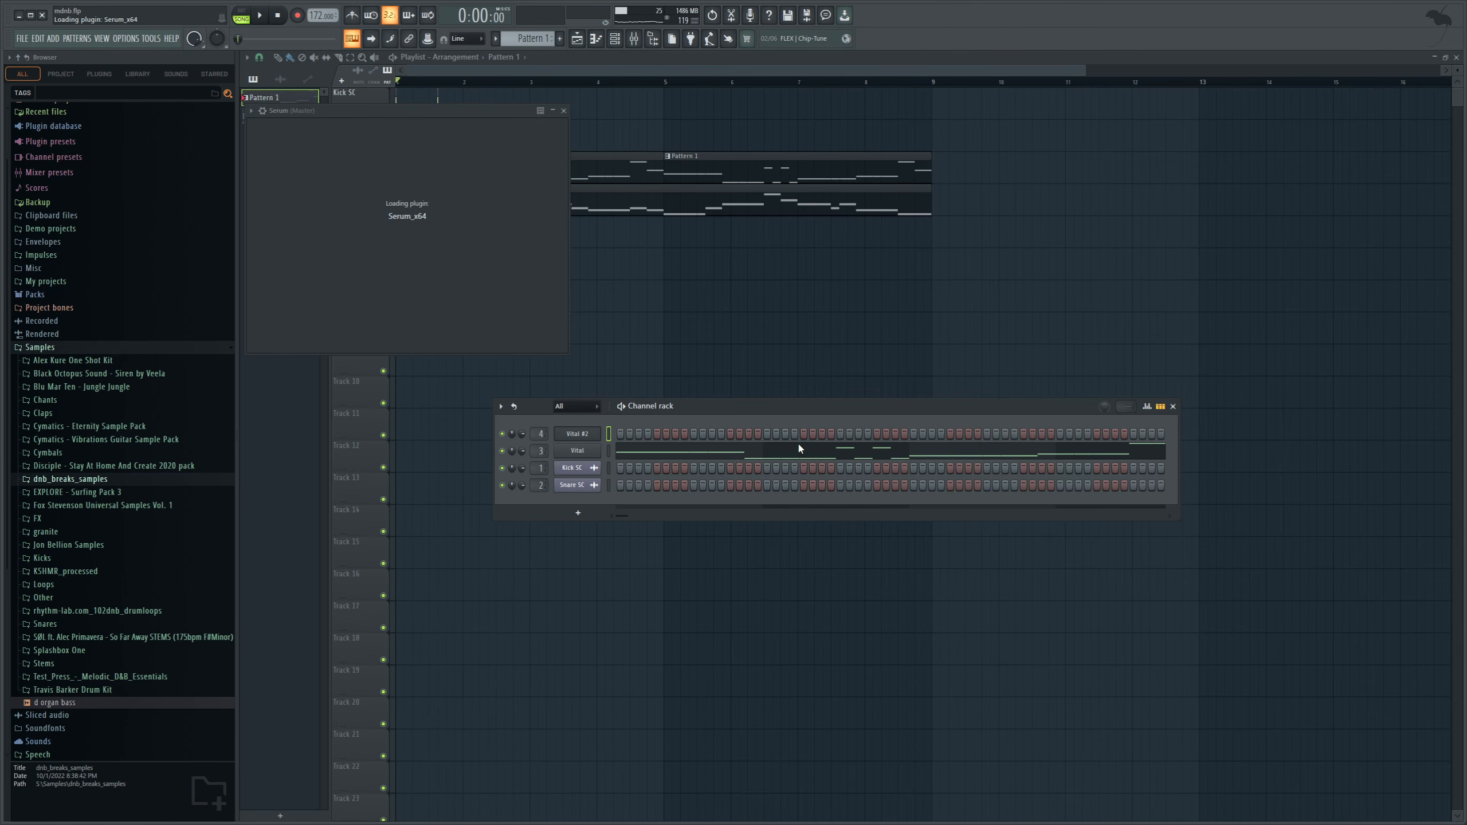
key(F7)
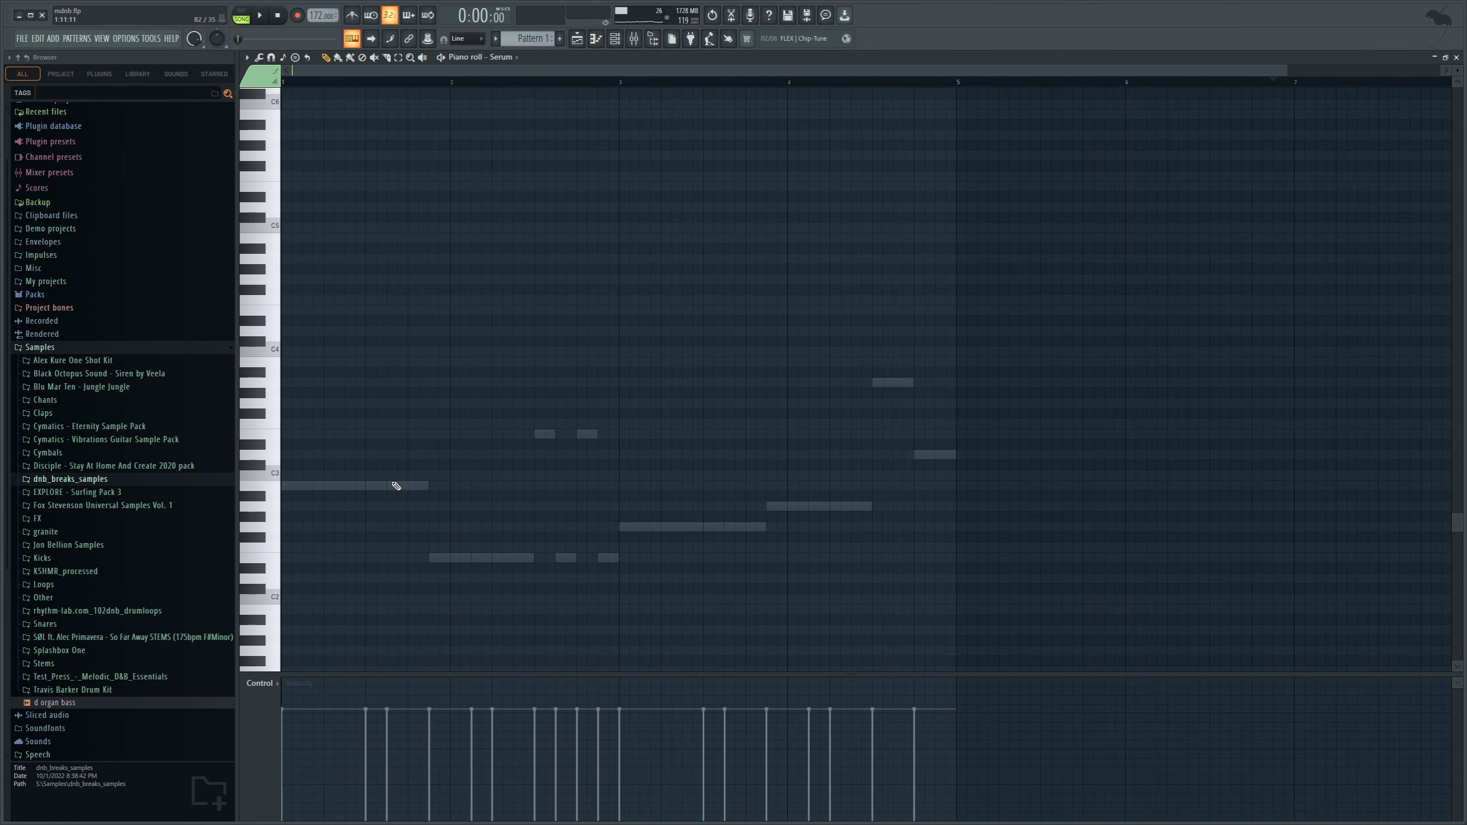
Draw four long Serum notes, B2, E2, G2 and A2, end to end across bars 1 to 4, following the ghost bass notes.
click(290, 497)
right_click(294, 495)
click(284, 487)
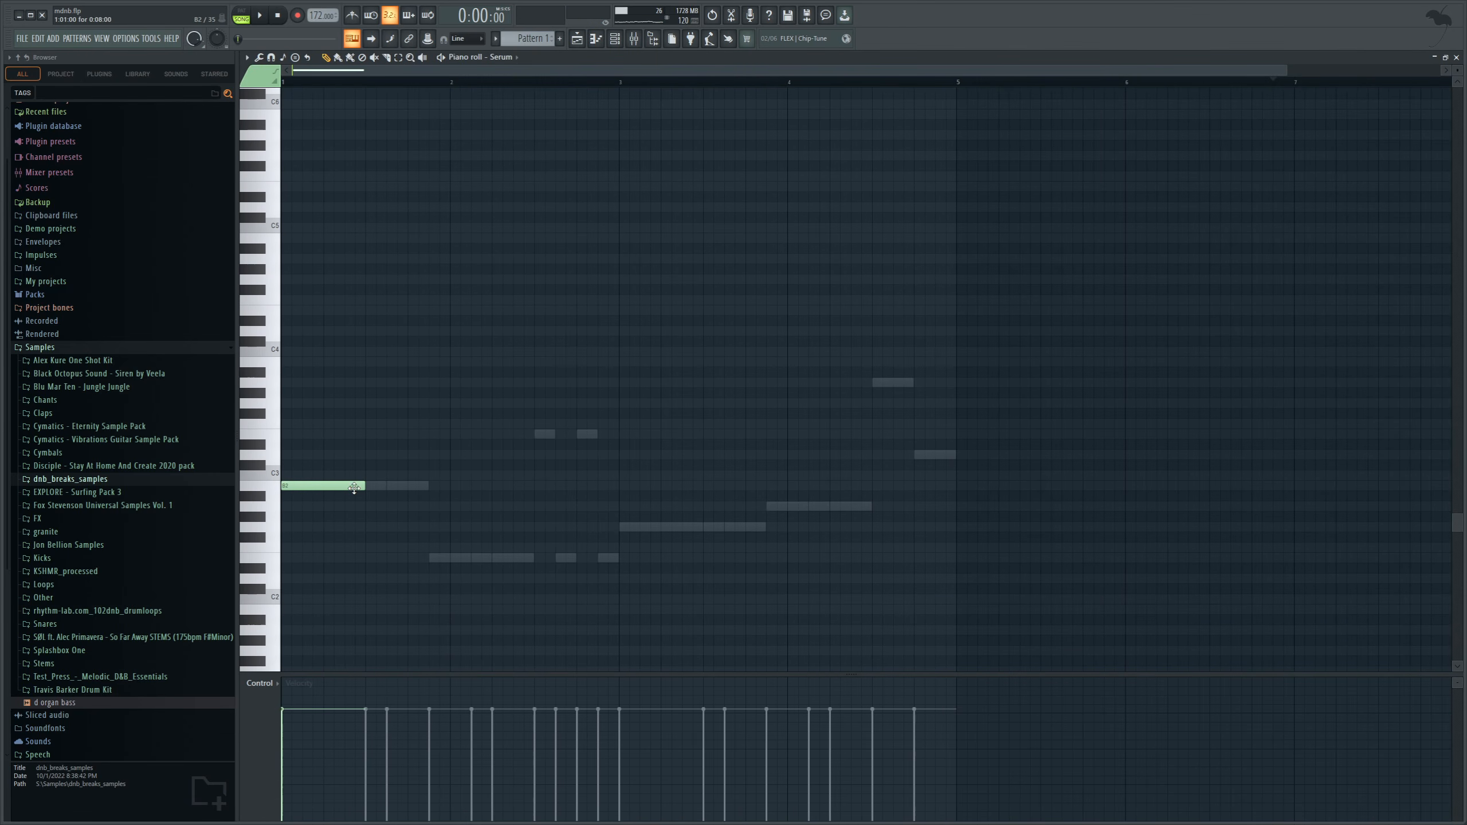
drag(362, 486, 425, 499)
click(433, 558)
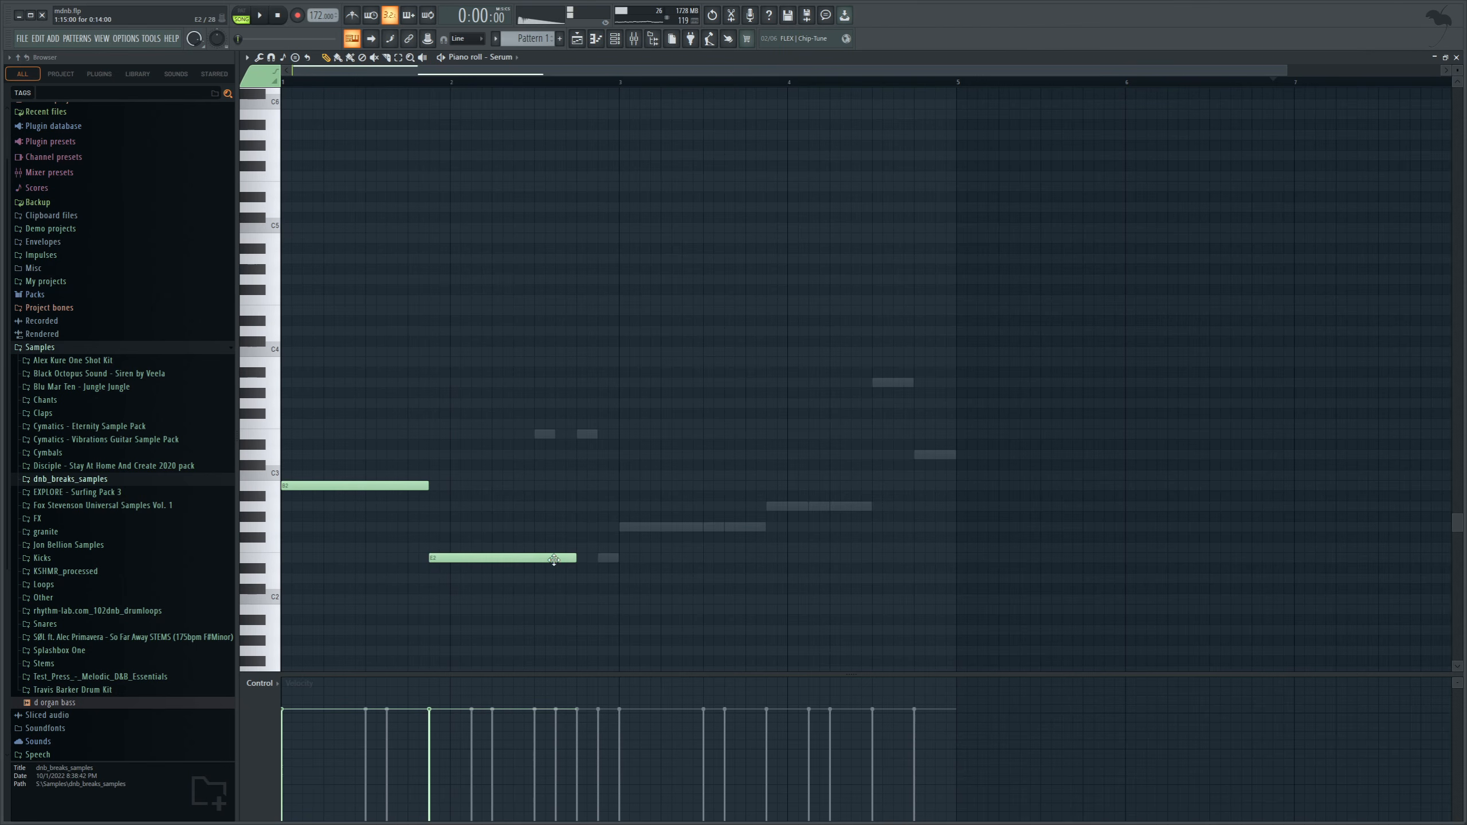
click(625, 527)
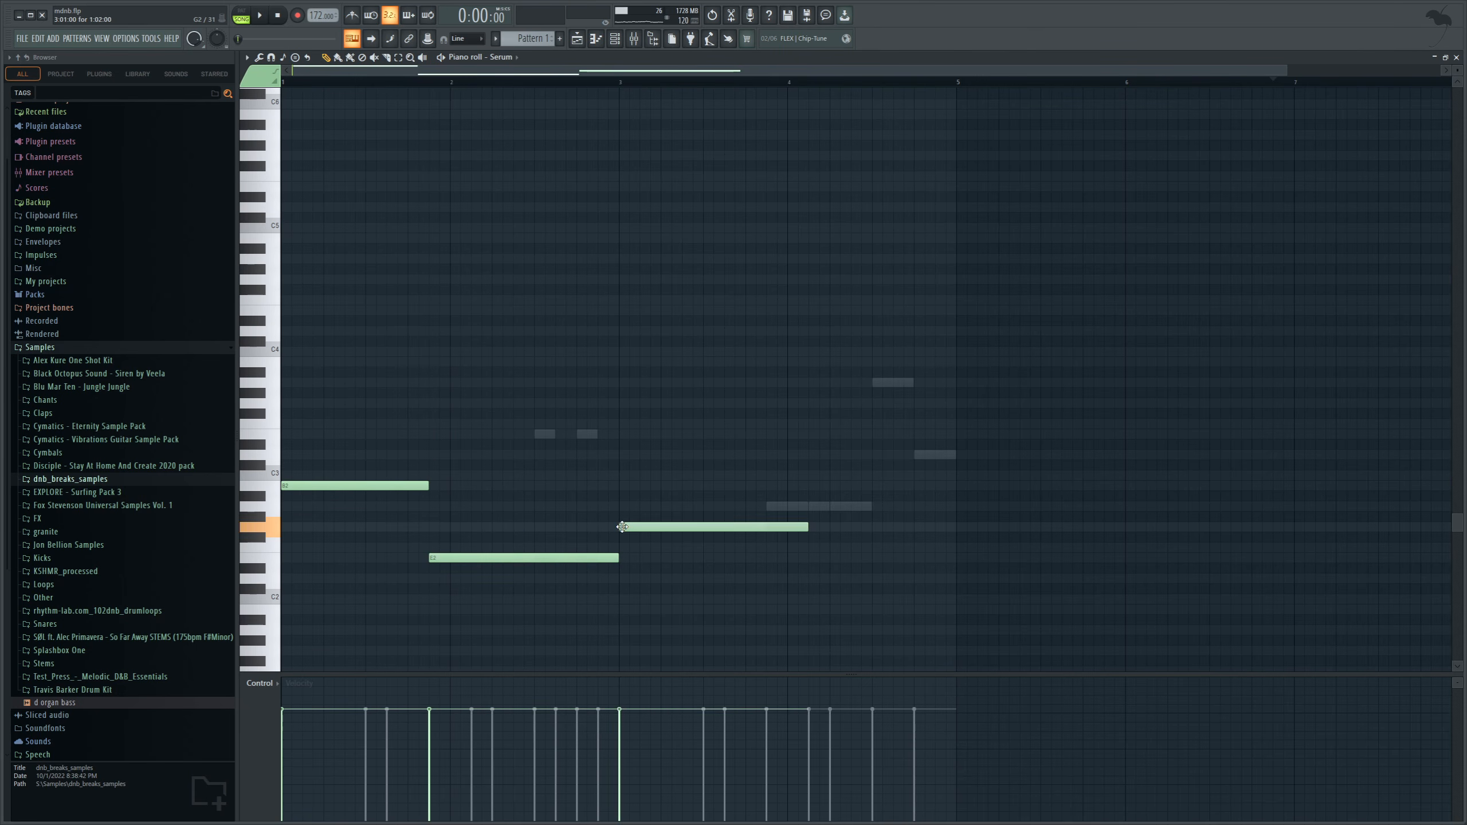
drag(808, 528, 766, 528)
click(768, 507)
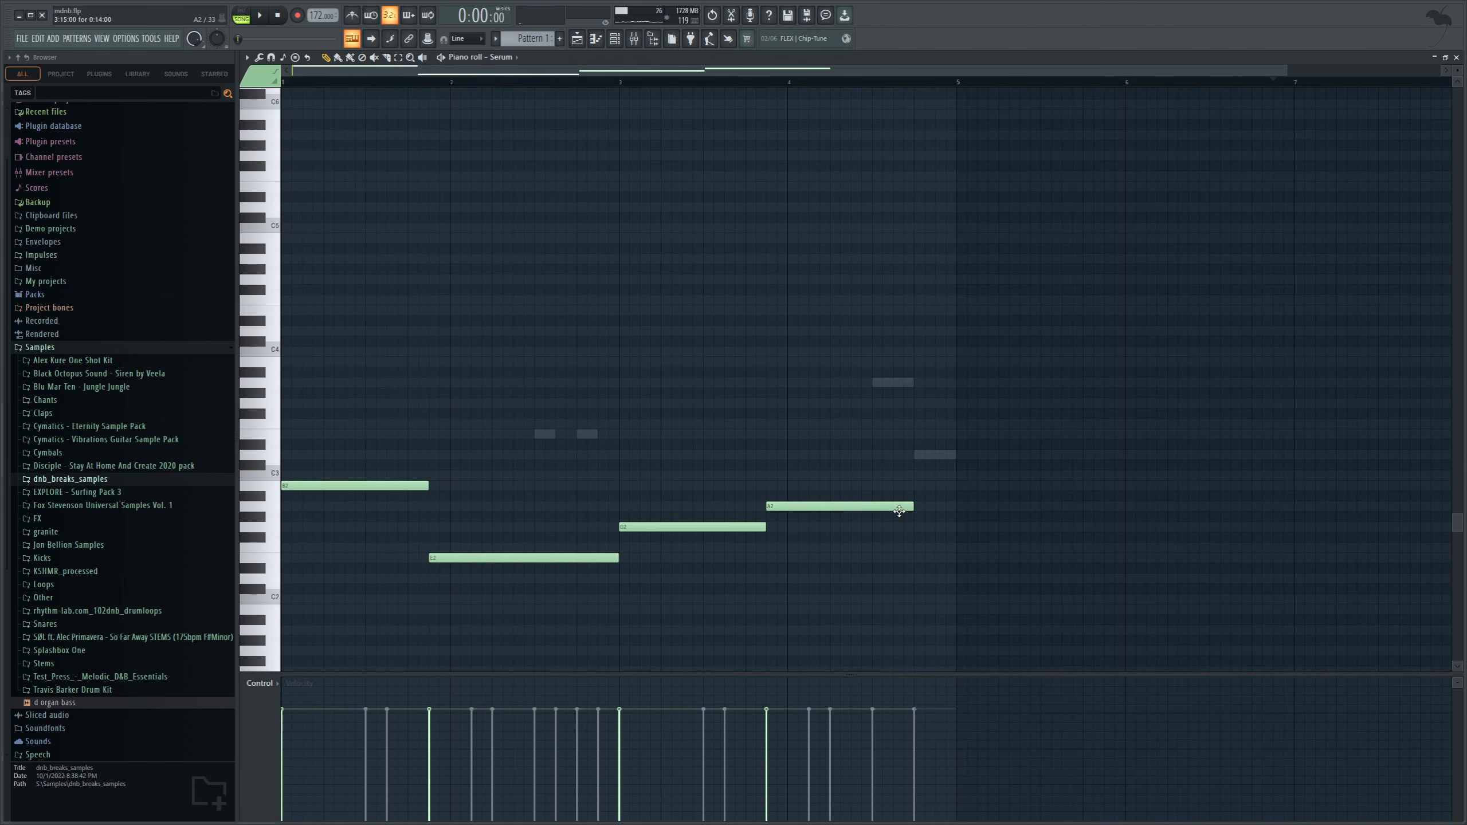
drag(910, 505, 956, 506)
Play the root notes, raise all four by one octave and stack a copy another octave higher from bar 1.
key(space)
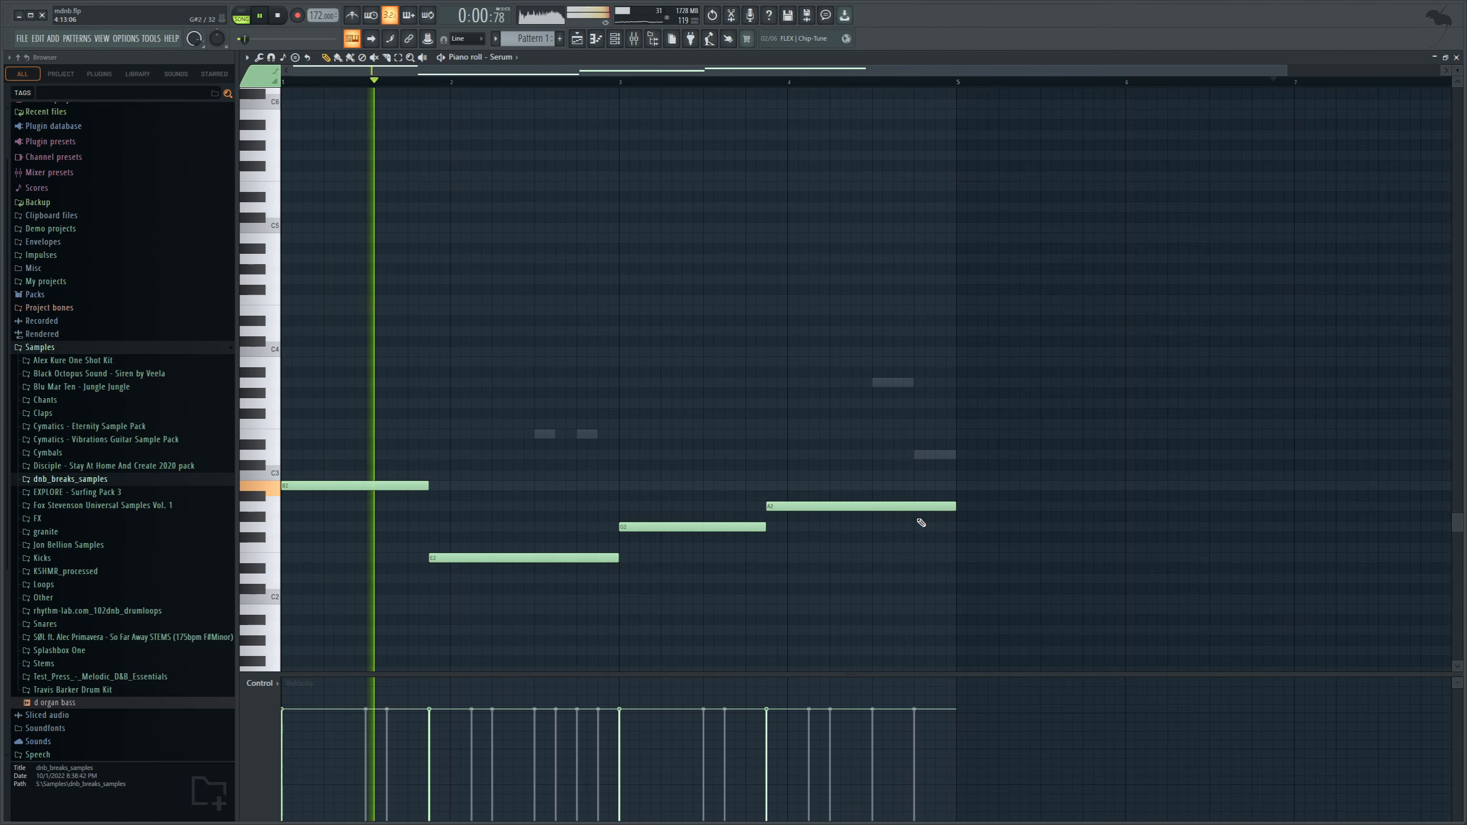
key(space)
key(ctrl+a)
key(ctrl+Up)
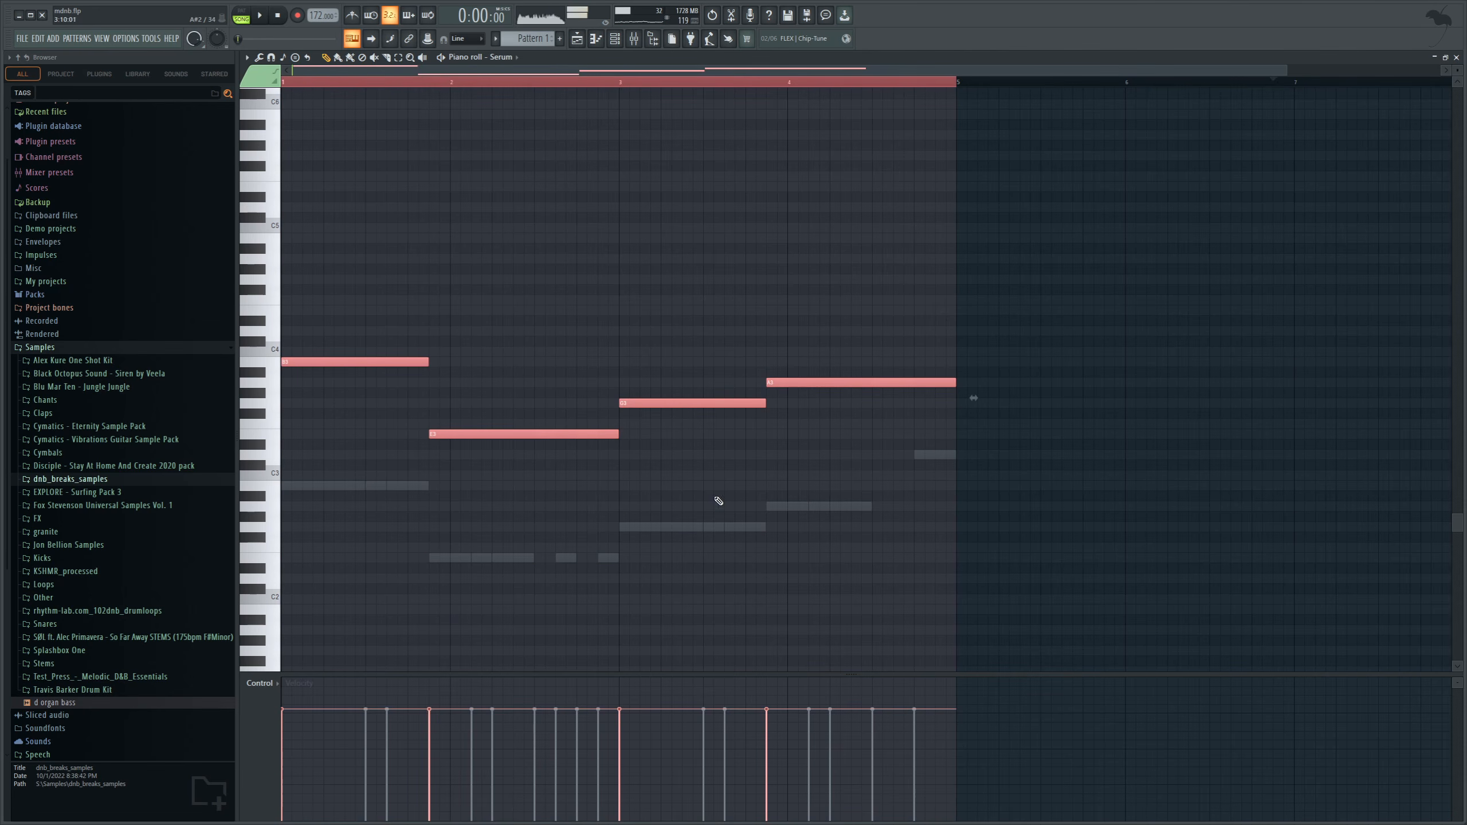
key(ctrl+b)
drag(1277, 365, 216, 235)
scroll(426, 297, up, 2)
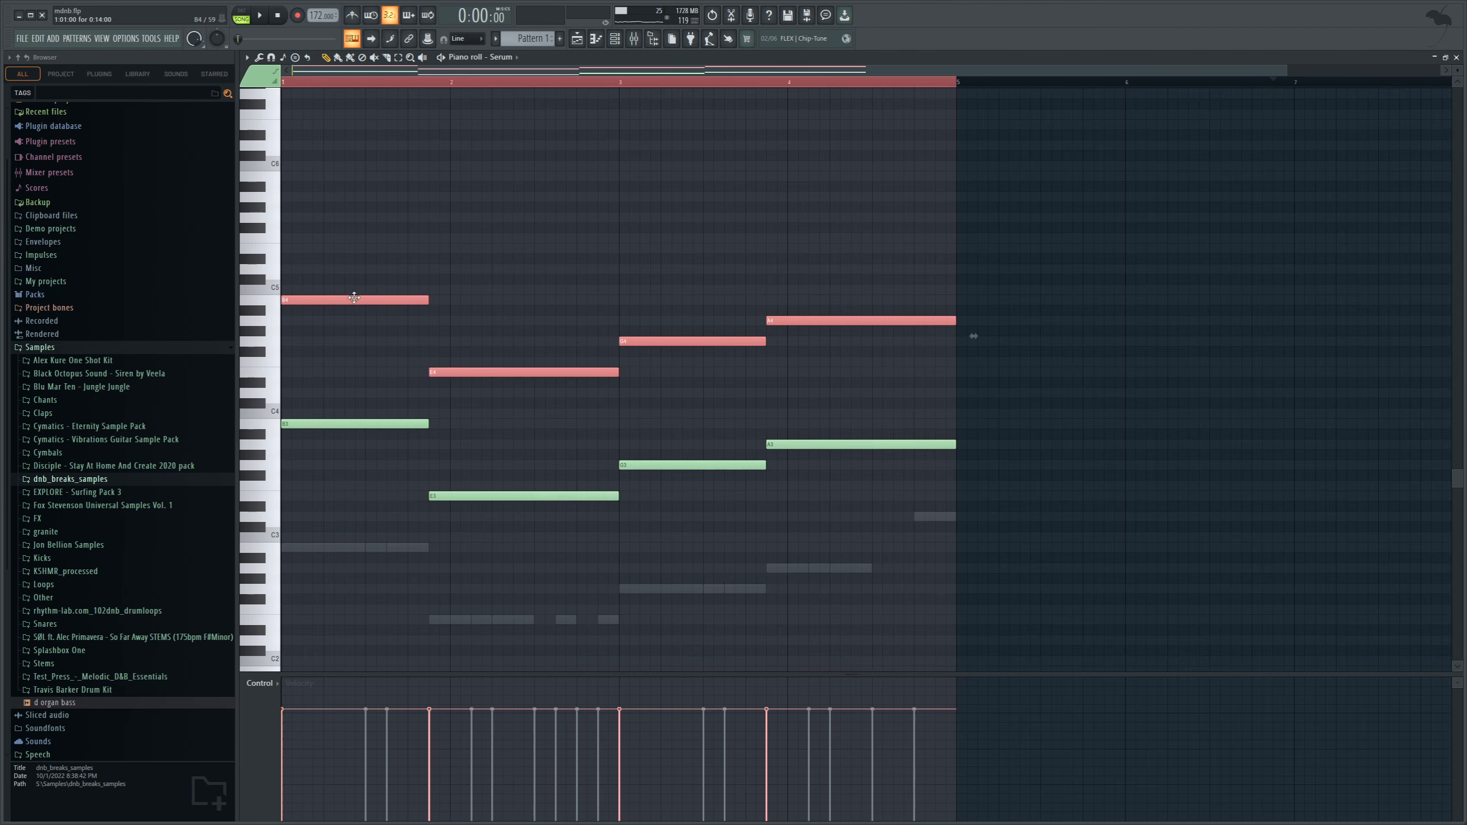
Stack two more copies of the upper notes four and seven semitones higher to build major chords, and deselect the notes.
key(ctrl+v)
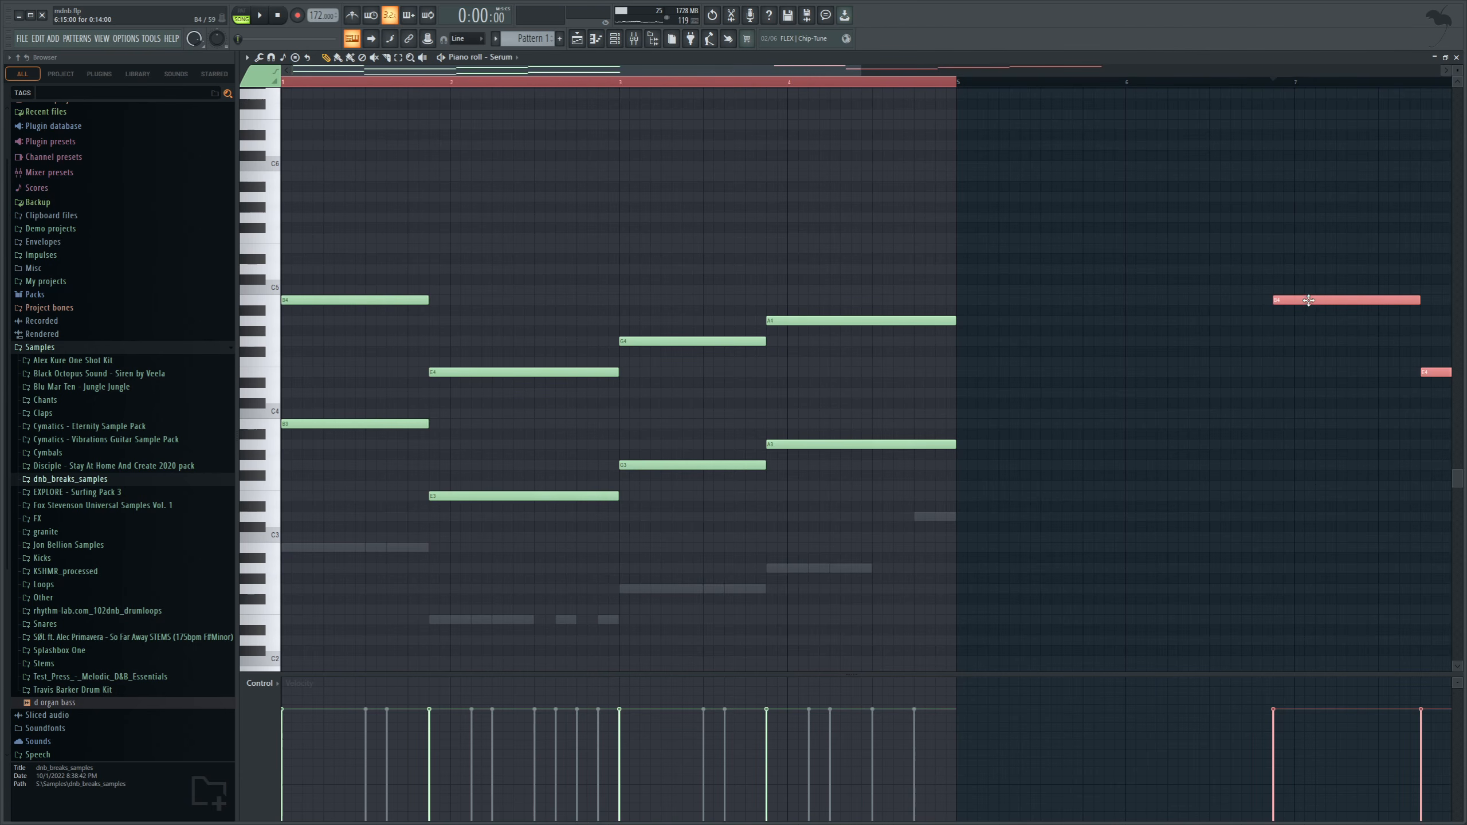
drag(1308, 299, 278, 255)
key(ctrl+v)
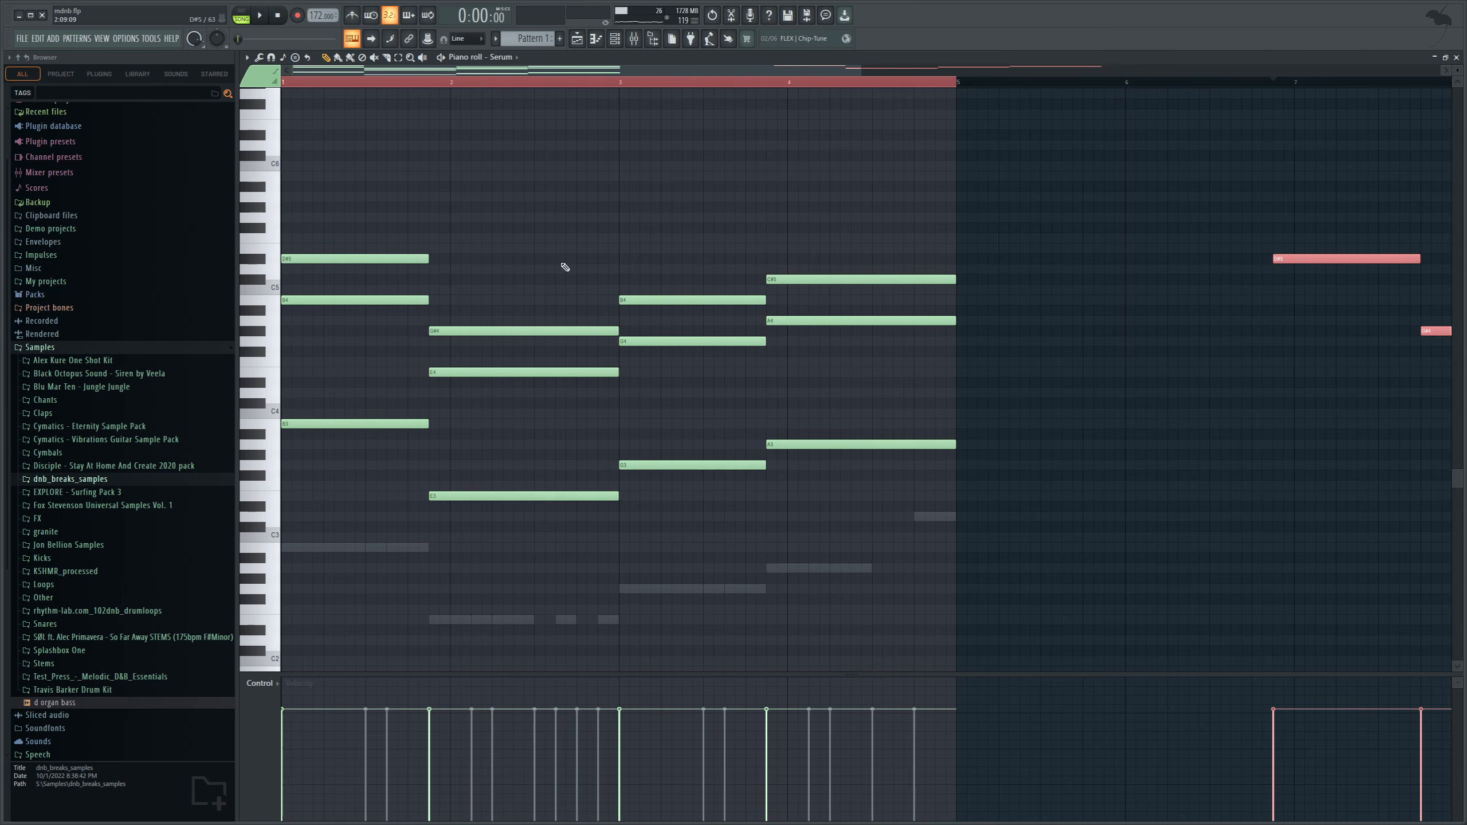
mouse_move(1289, 271)
mouse_down()
mouse_move(508, 275)
mouse_move(248, 260)
mouse_move(249, 226)
mouse_up()
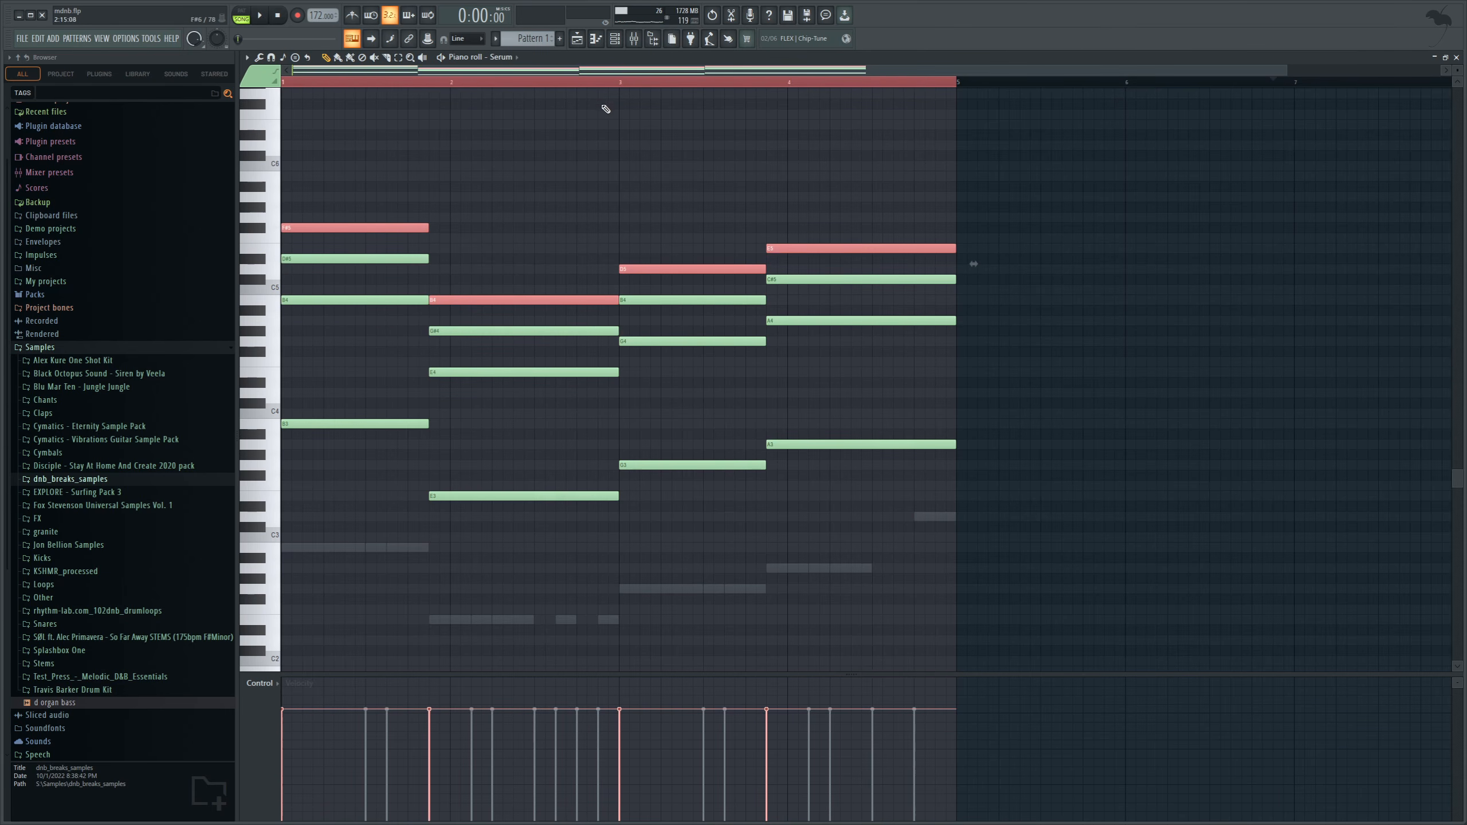
click(620, 86)
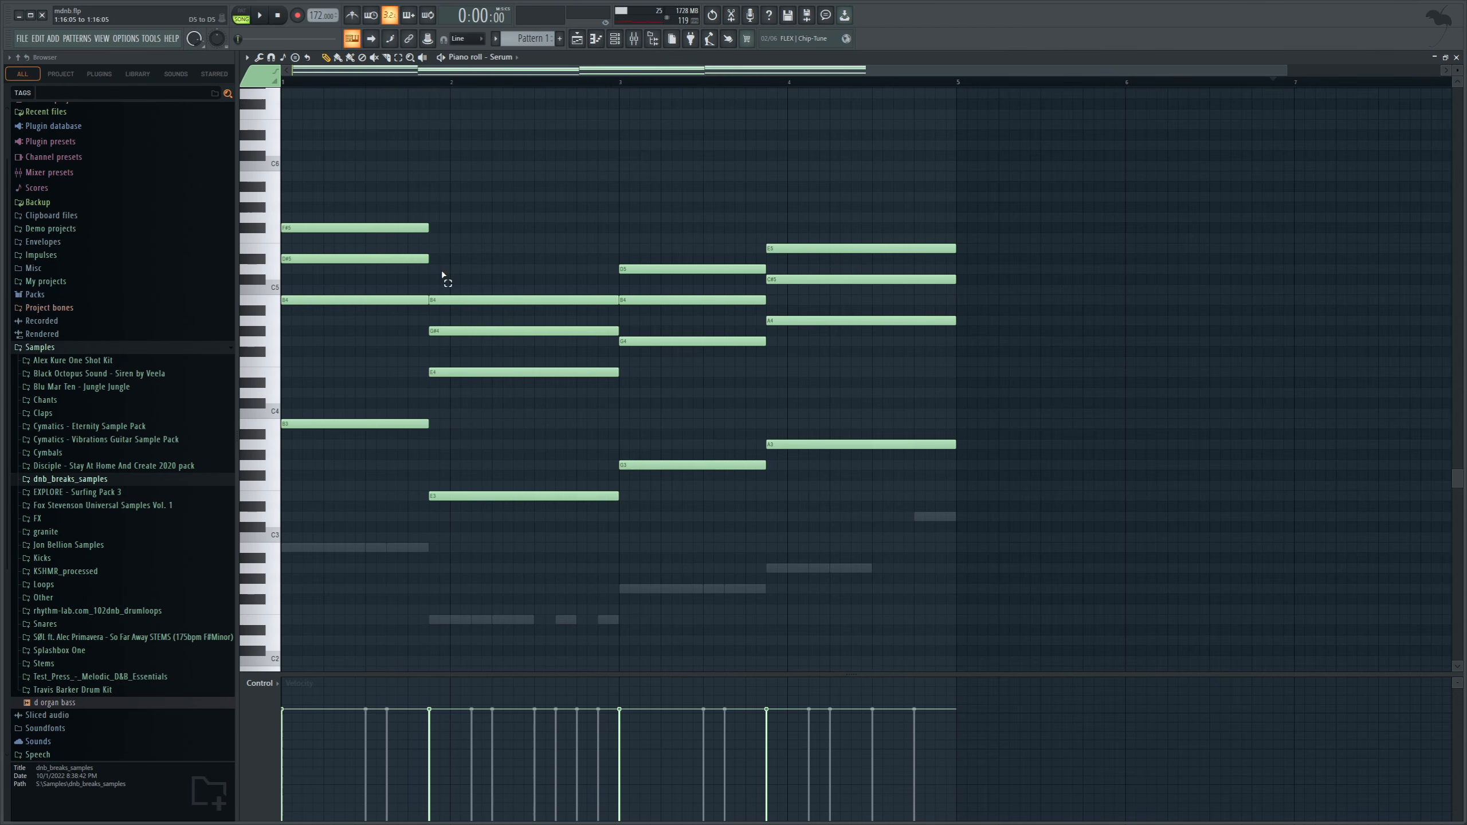
ctrl+click(425, 259)
ctrl+click(476, 331)
ctrl+click(682, 299)
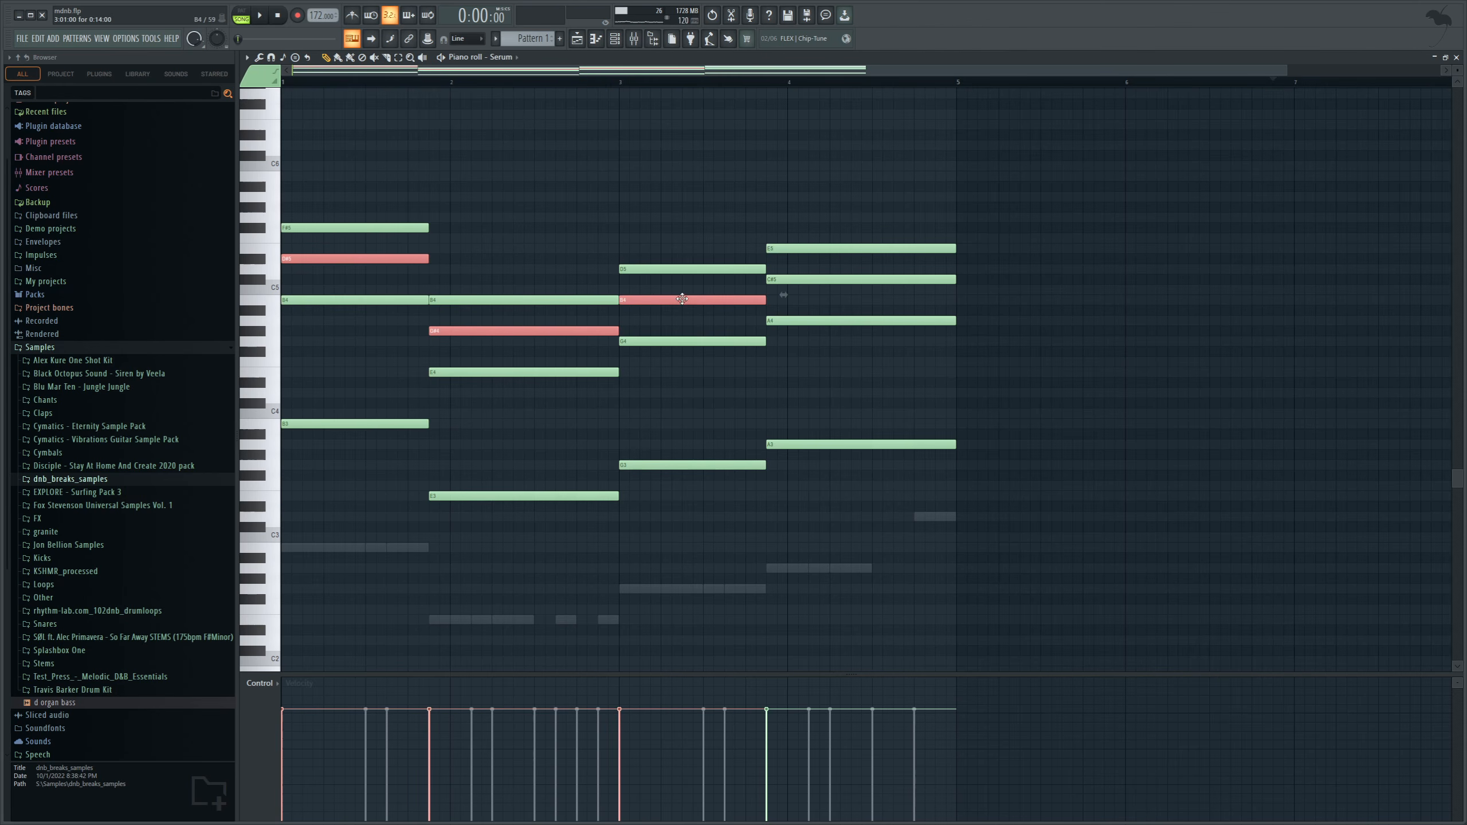
ctrl+click(818, 283)
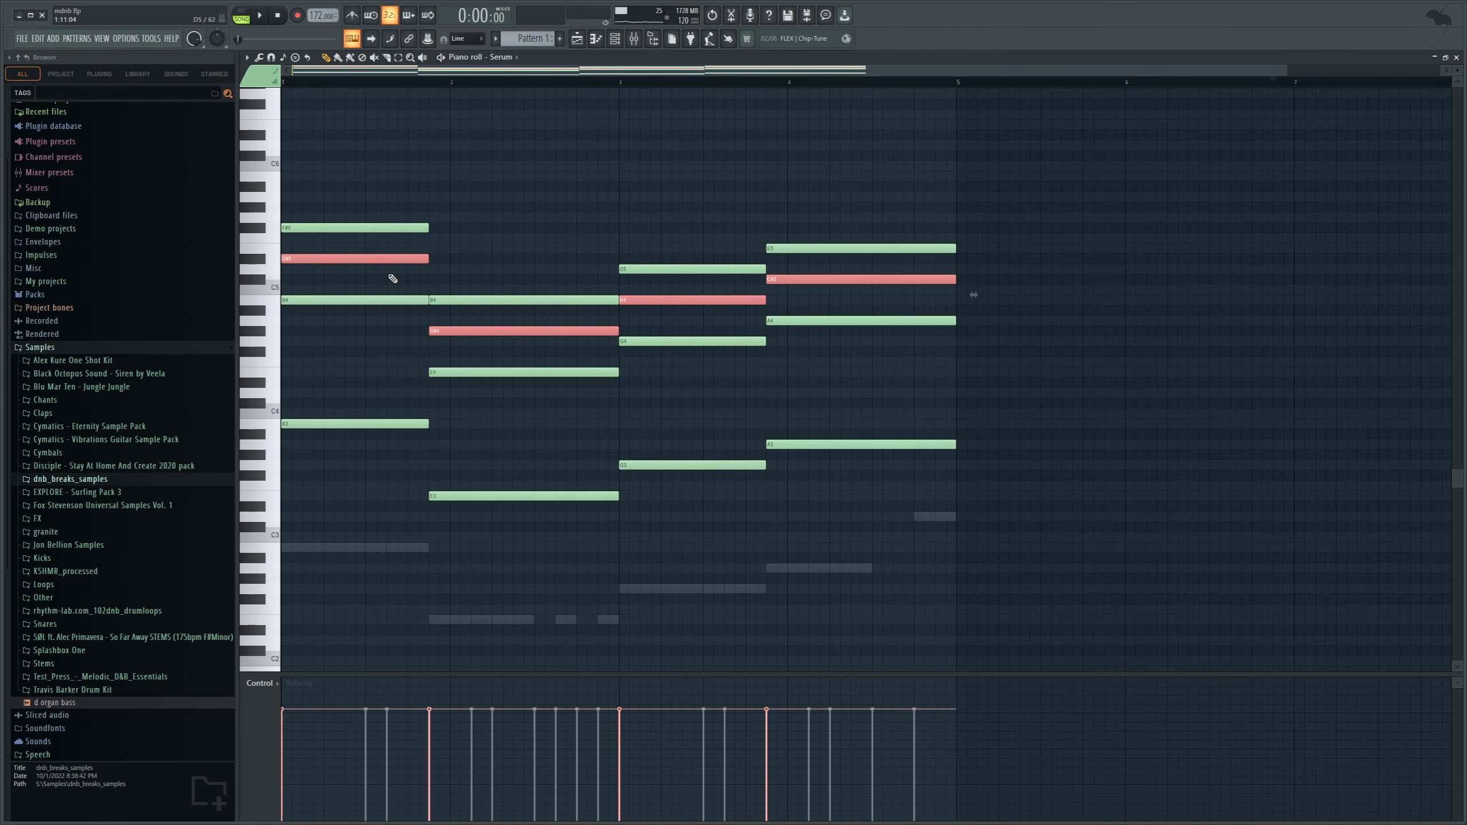
drag(375, 267, 374, 261)
click(492, 93)
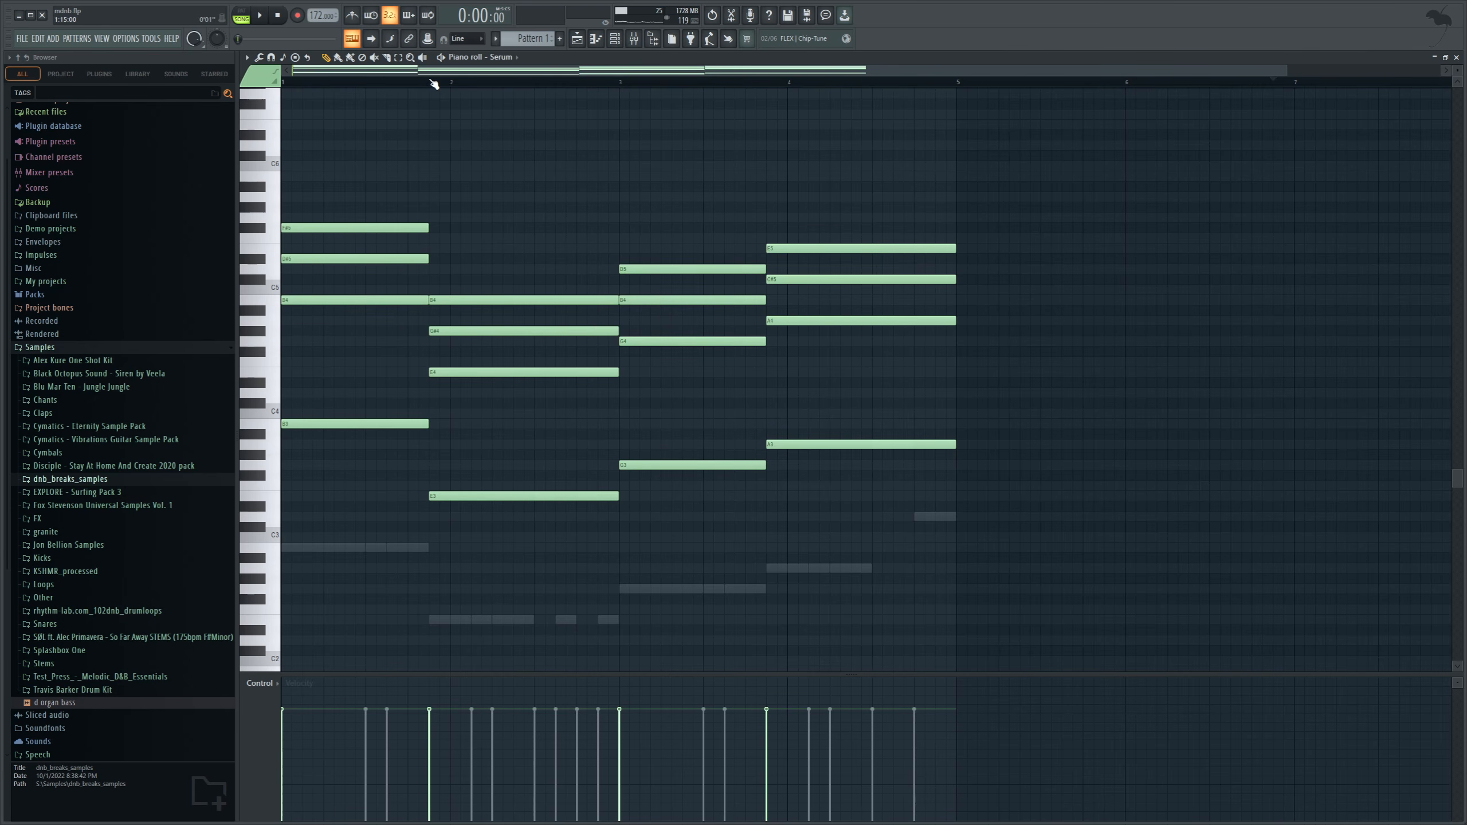
Lower the middle note of the first chord to D5 and play the chord progression before and after the change.
key(space)
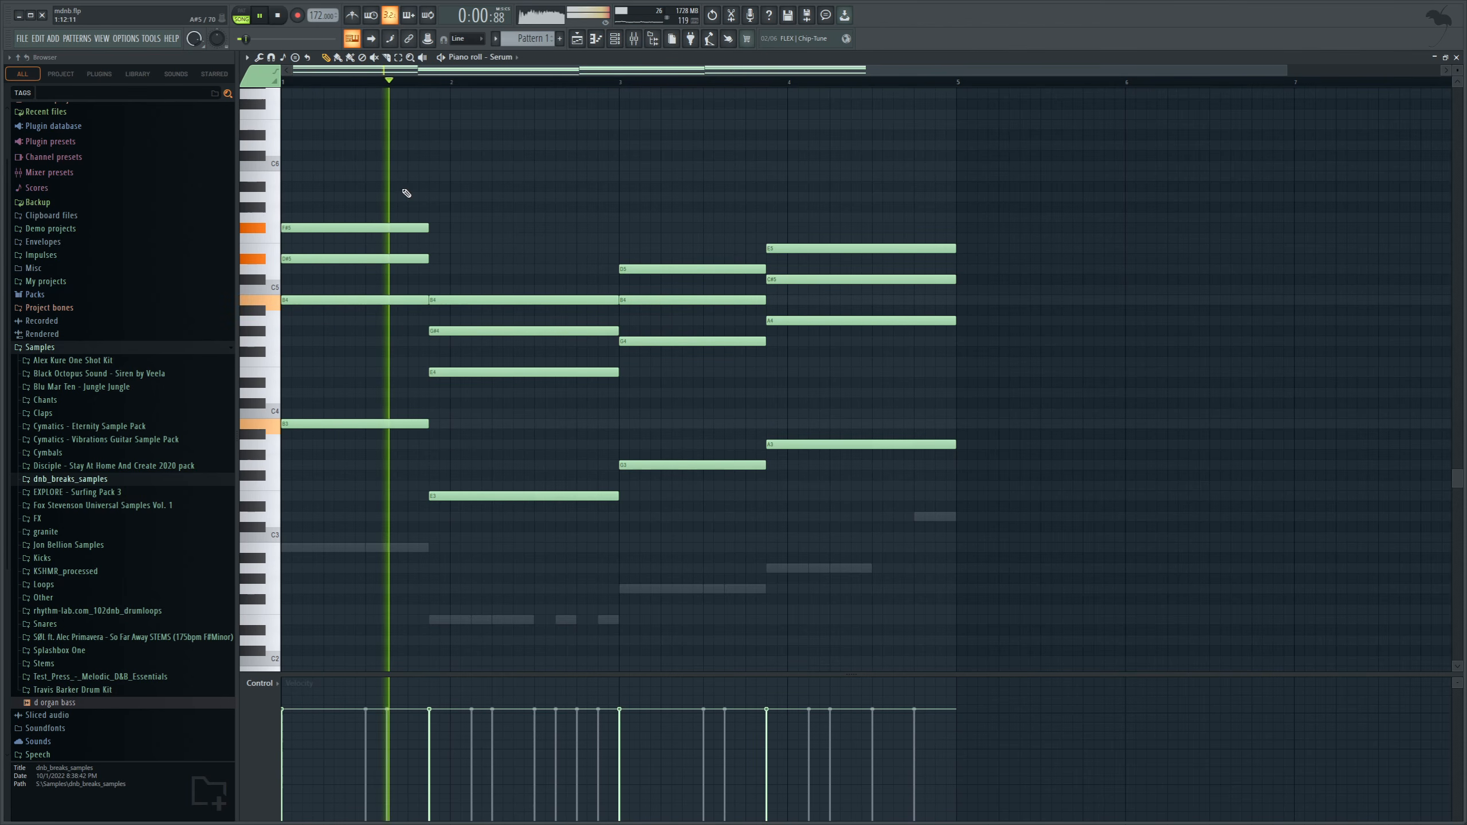
key(space)
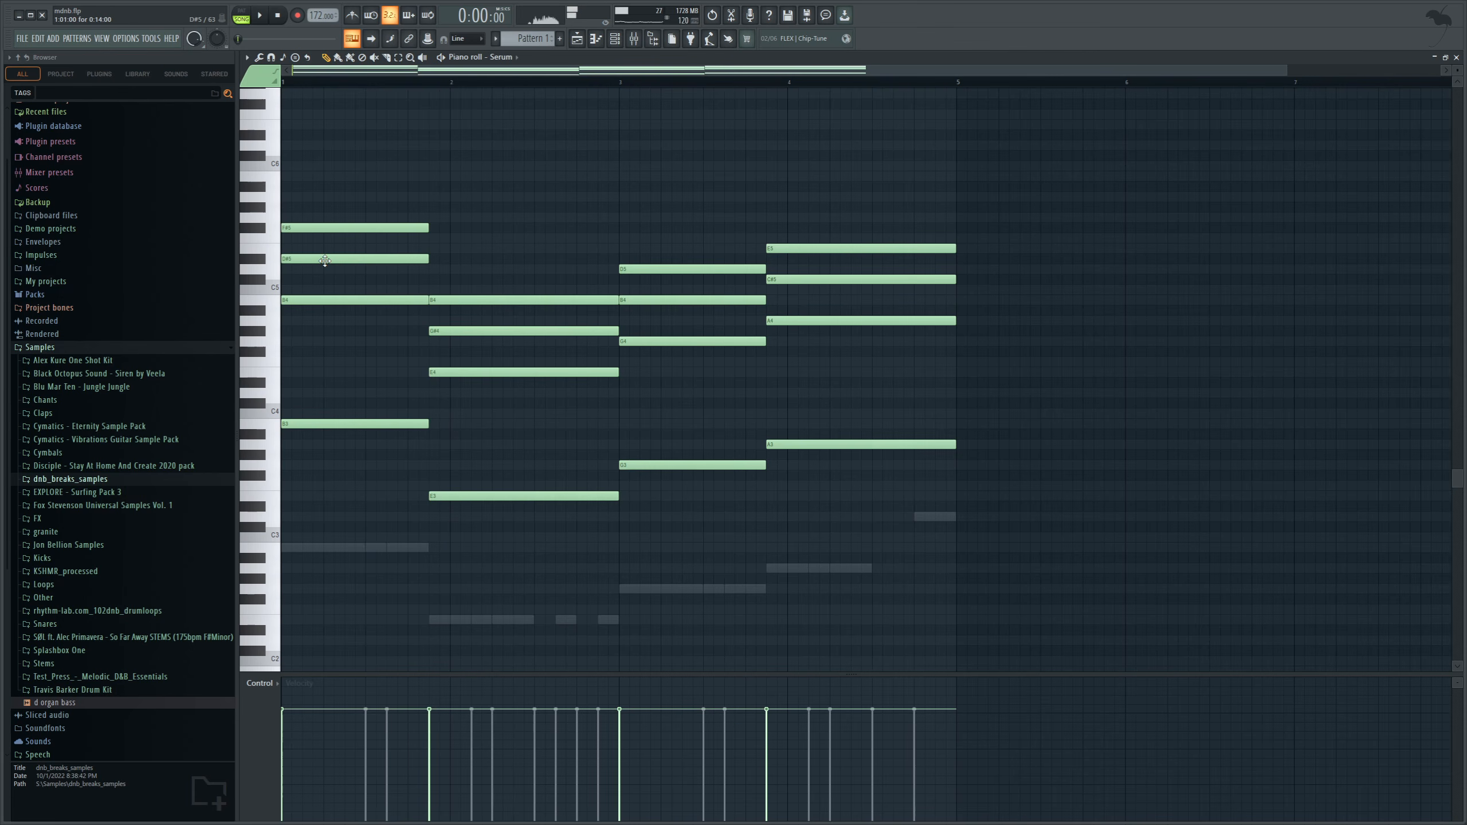
drag(304, 260, 305, 269)
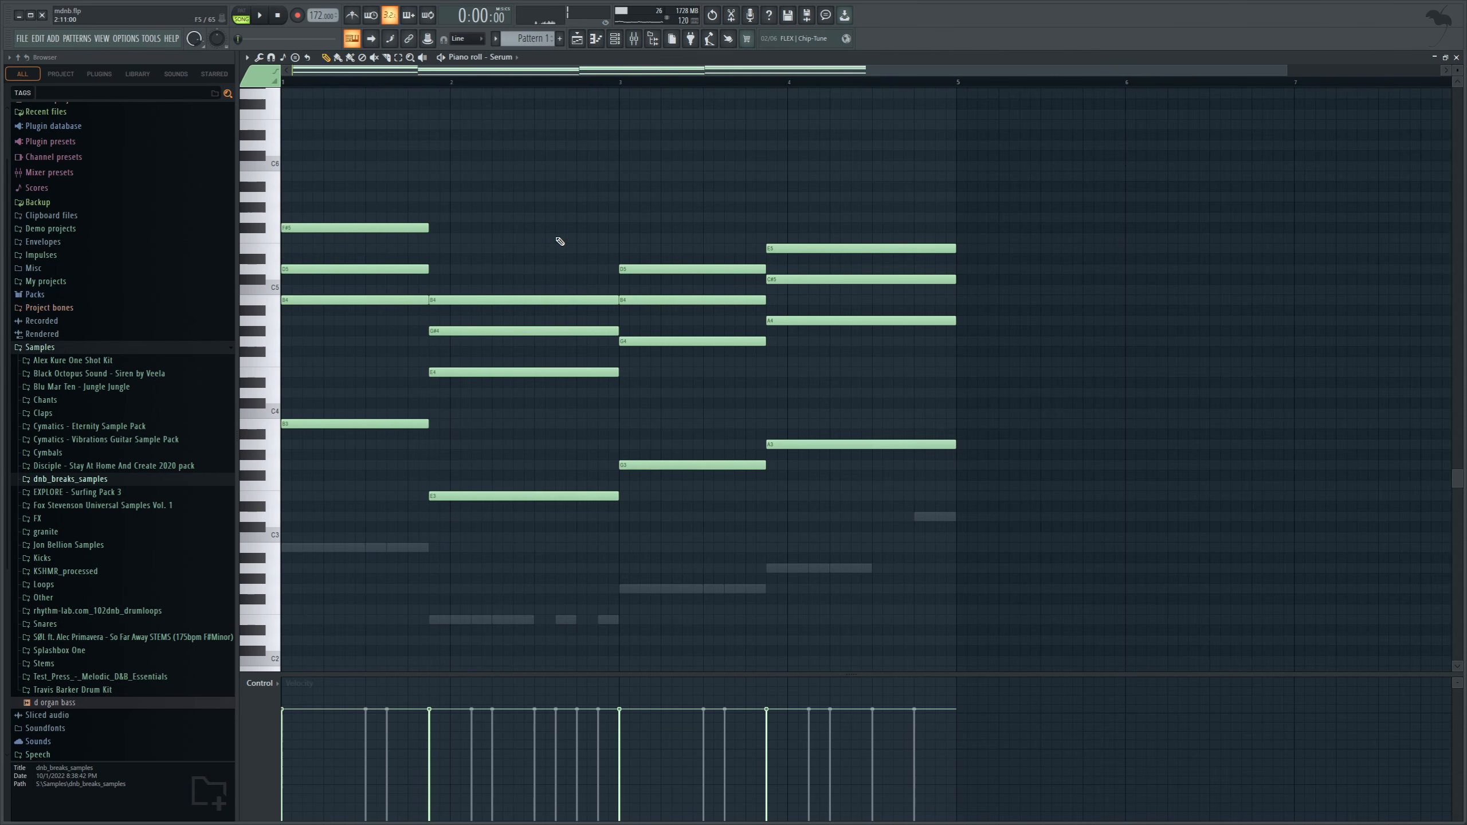
key(space)
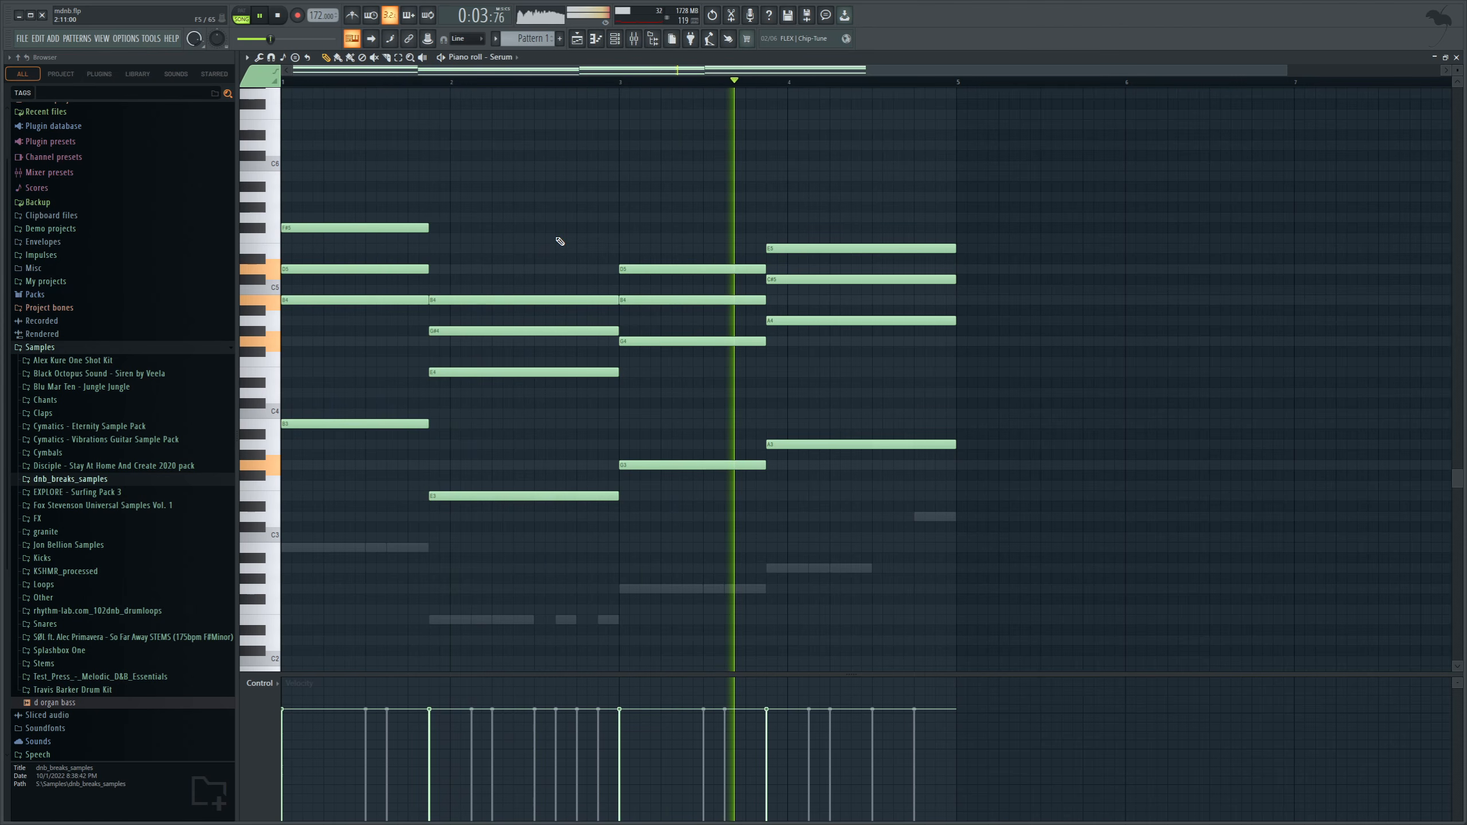
key(space)
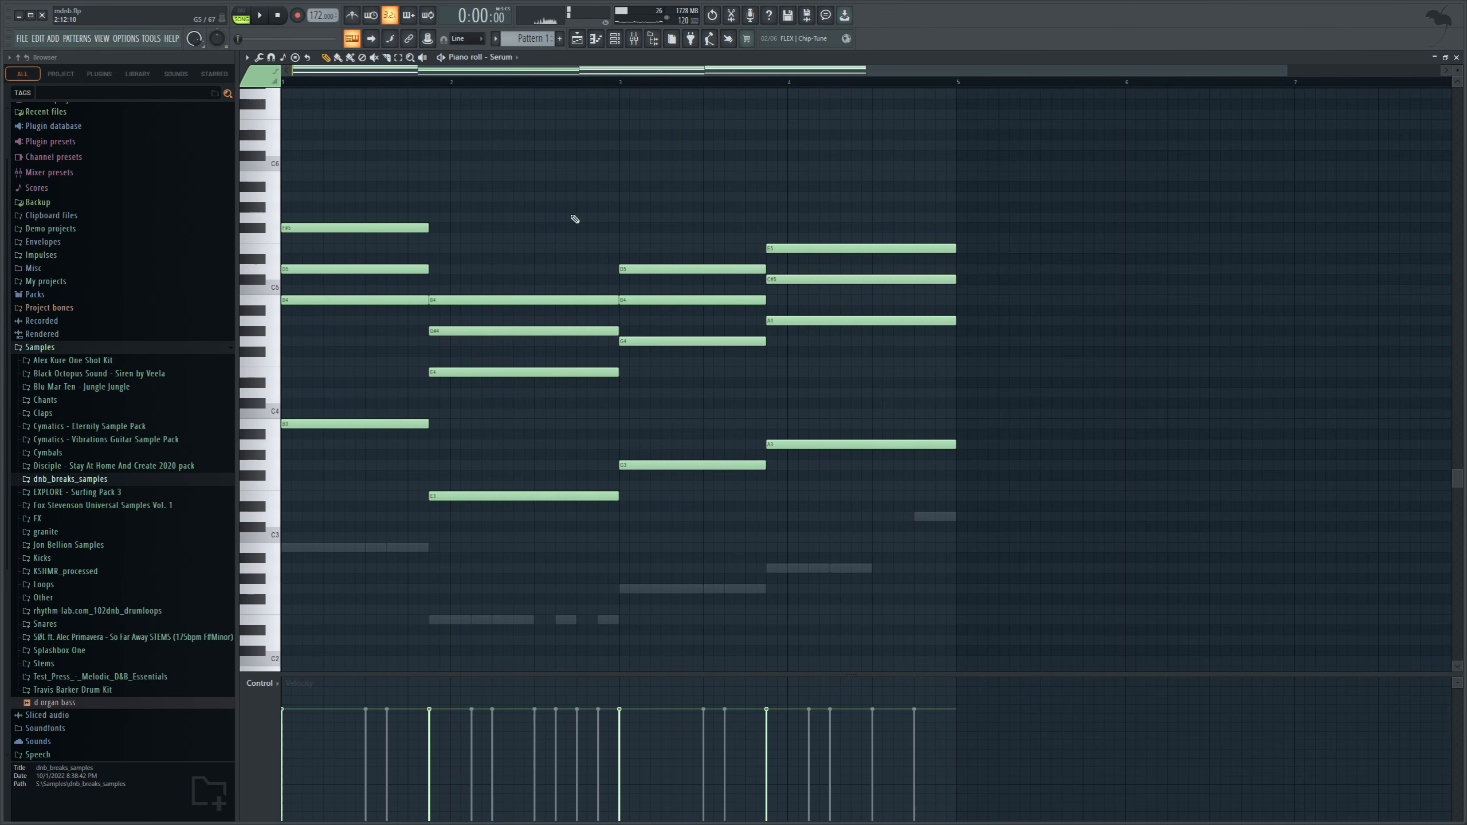
Route the Serum channel to mixer Insert 6.
click(615, 38)
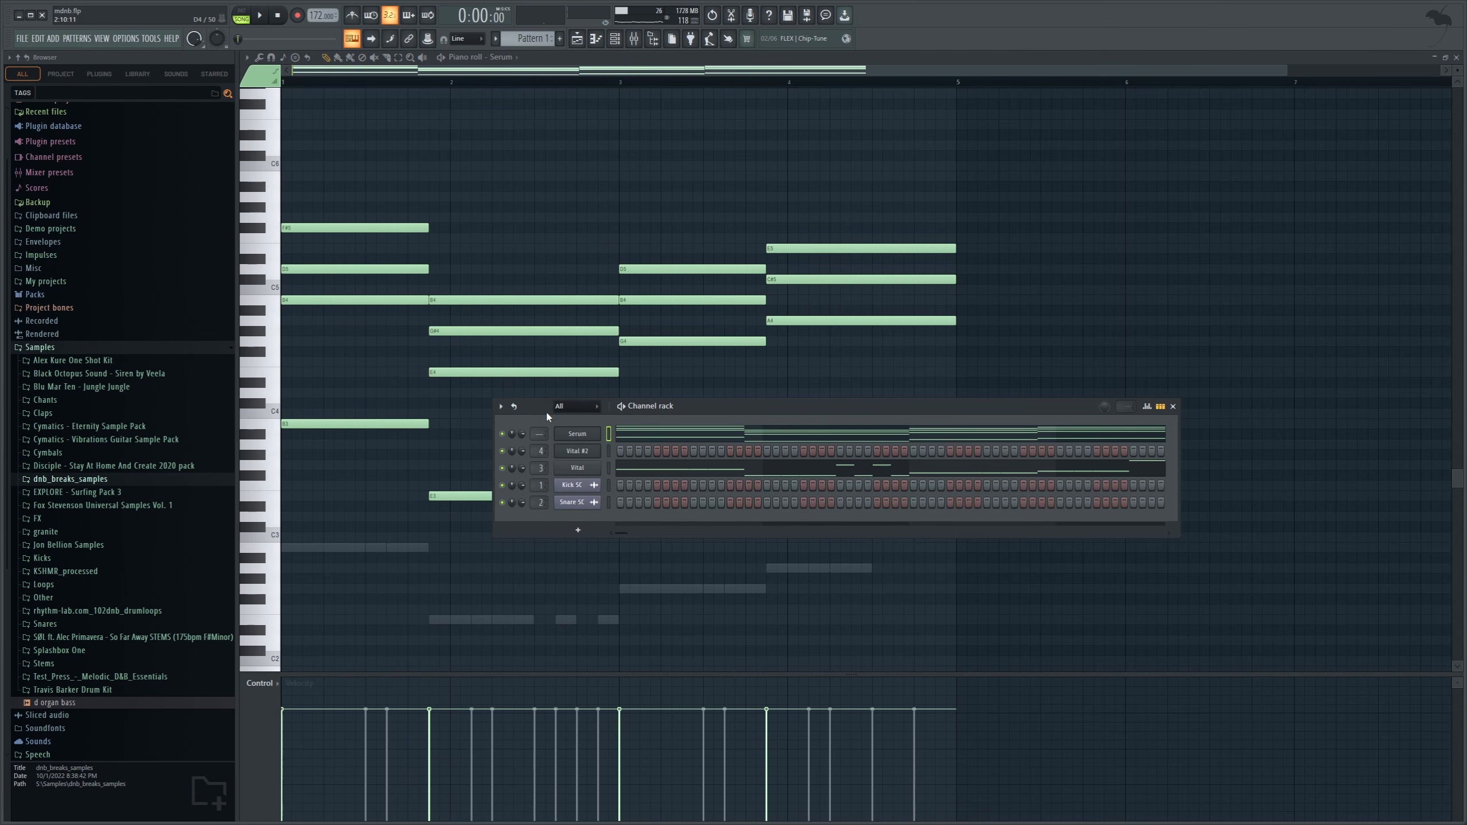
click(634, 38)
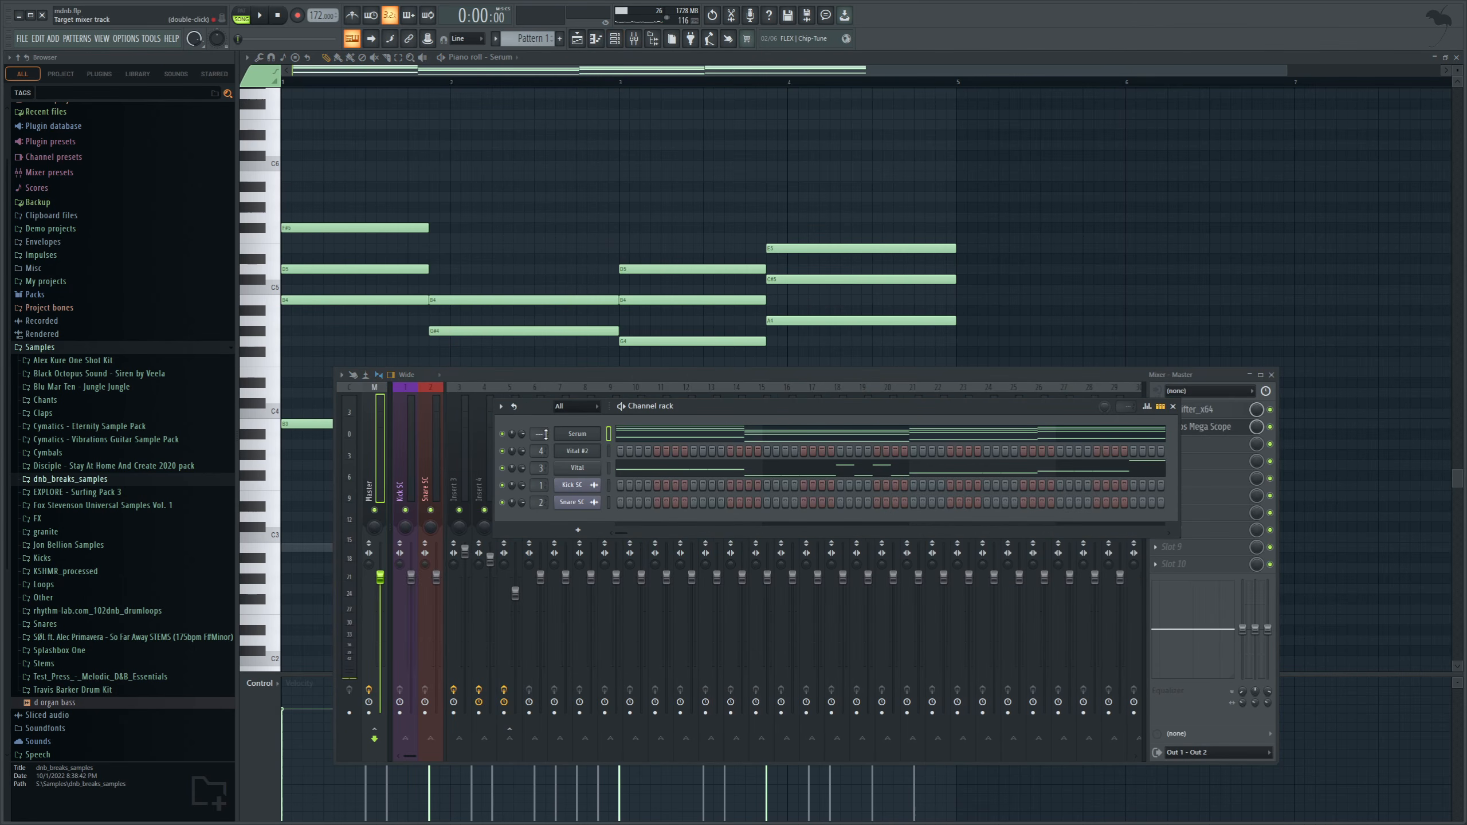
scroll(545, 433, up, 6)
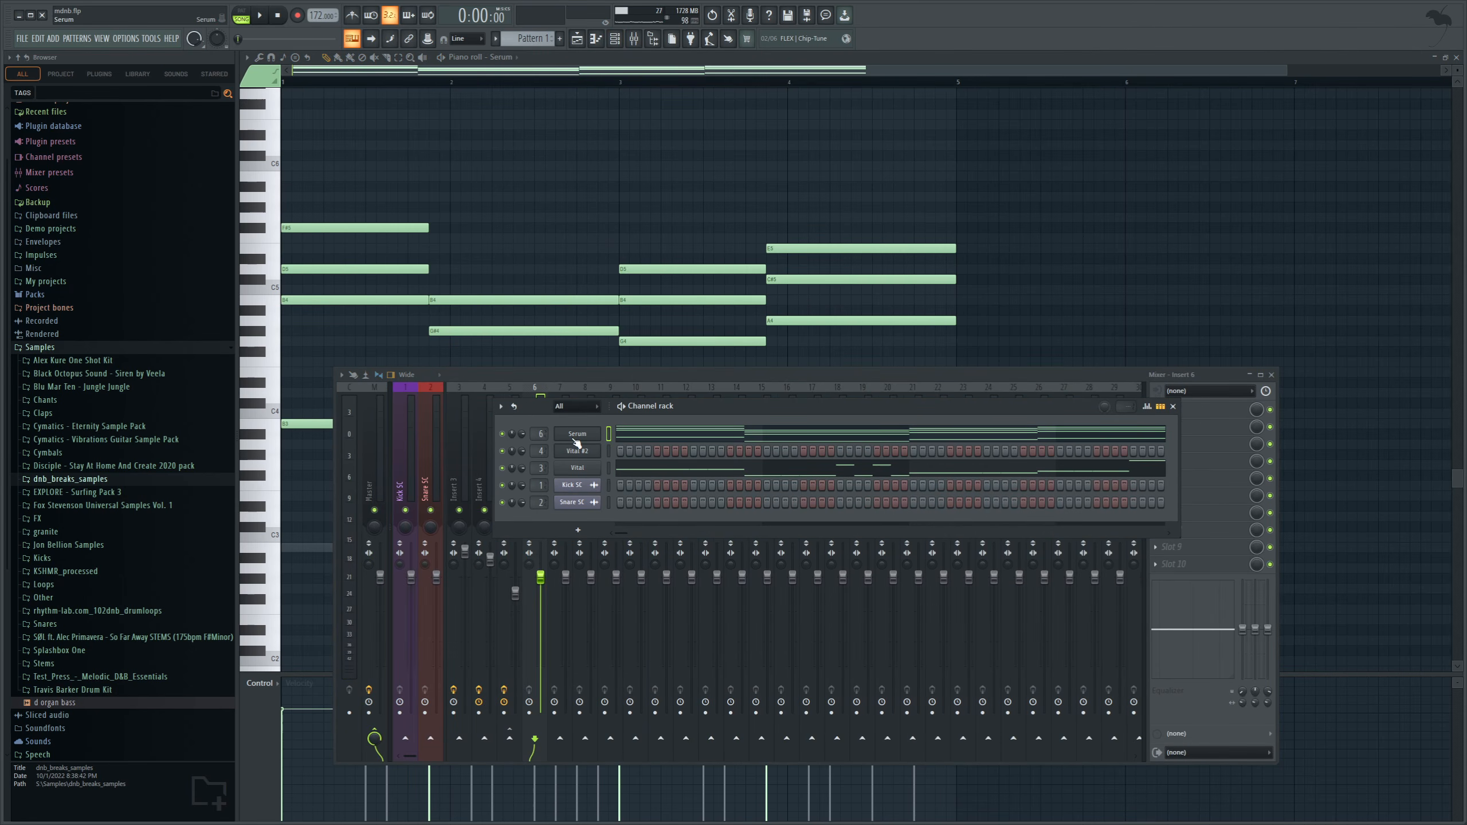
Move the Serum chords from Pattern 1 into Pattern 3 and place that pattern on playlist Track 5 from bar 1.
key(ctrl+x)
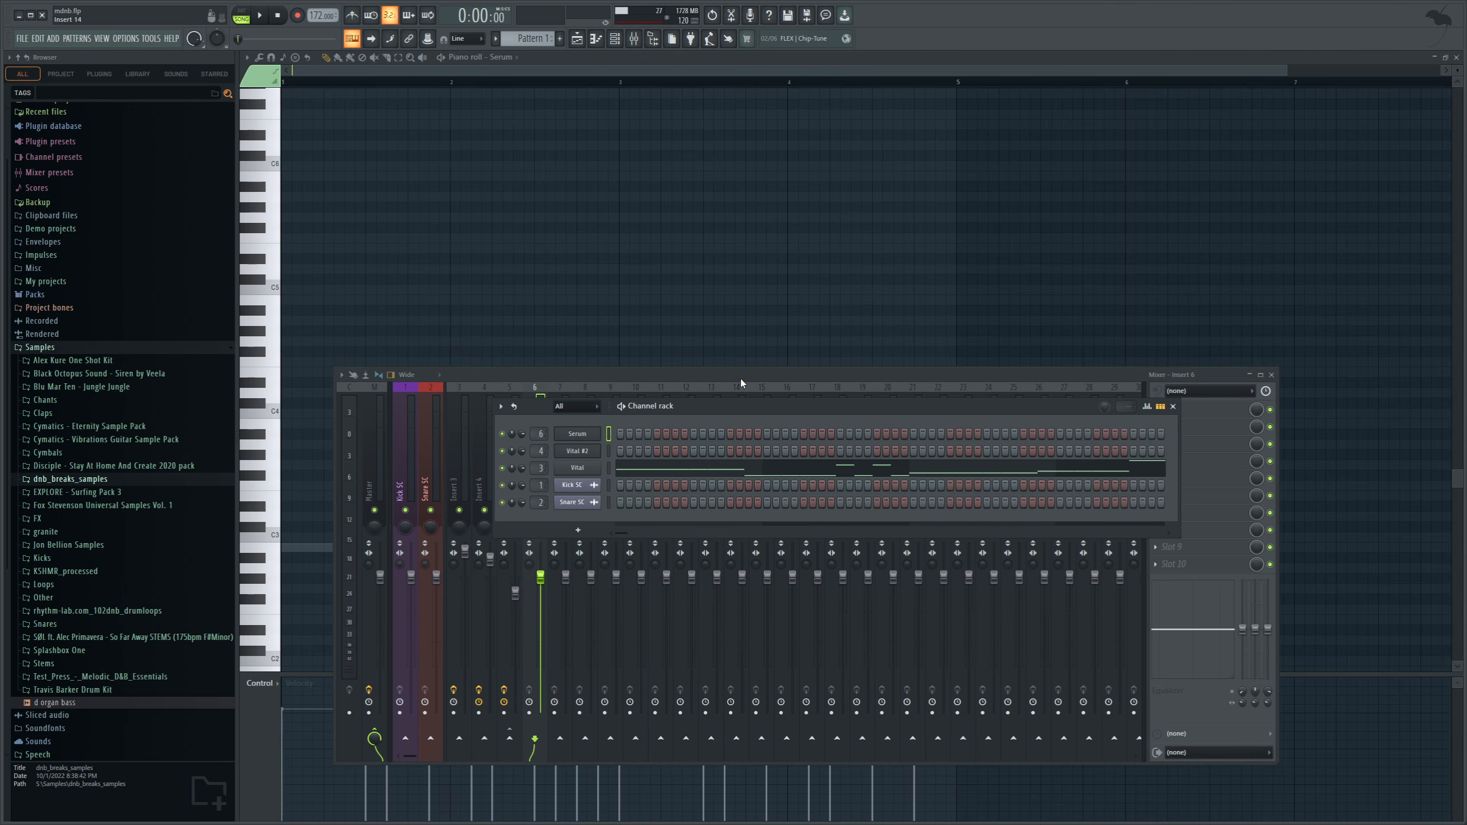
scroll(541, 43, up, 2)
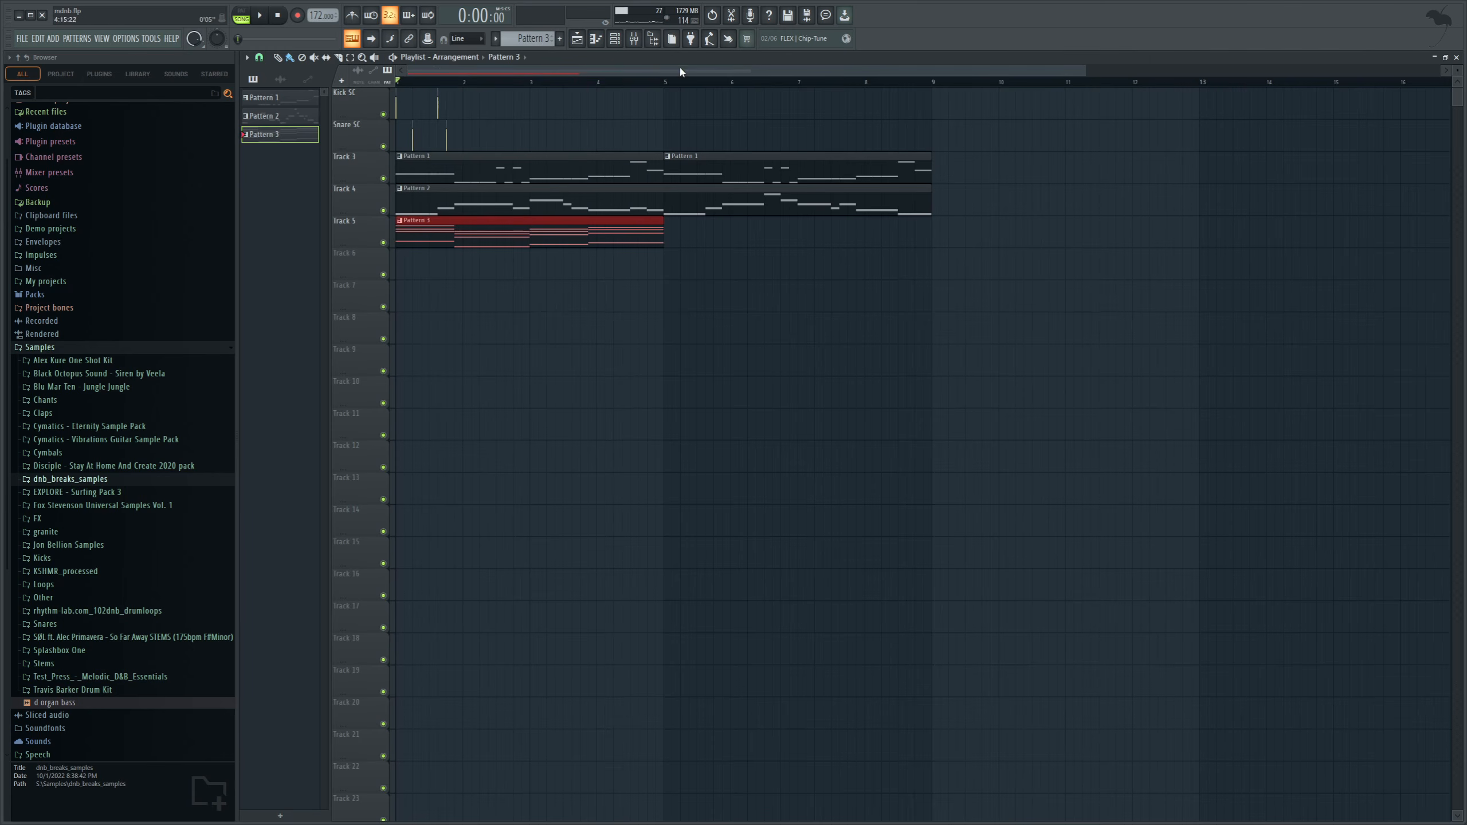
click(615, 39)
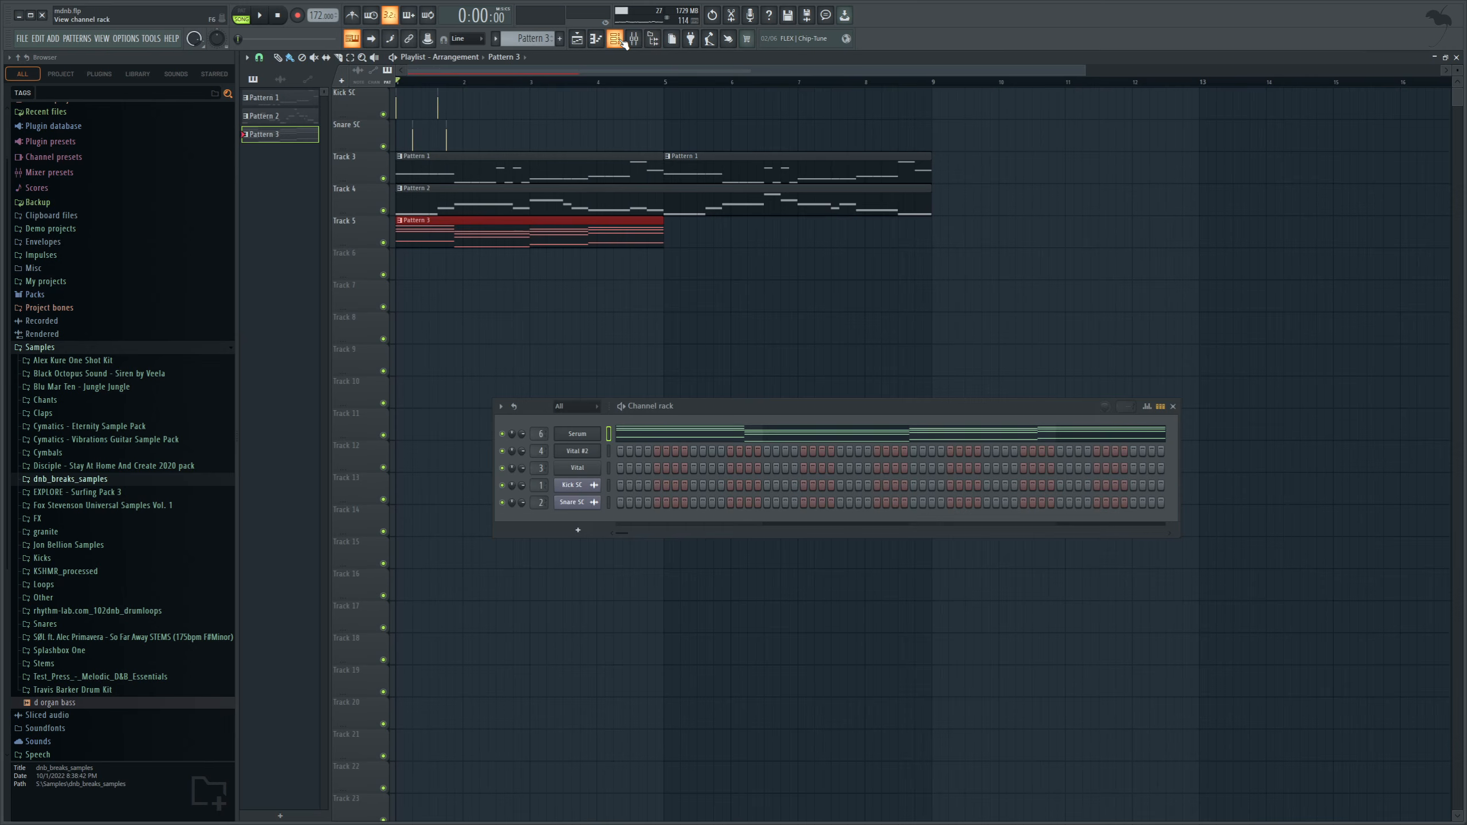
Play the chords in Serum, reduce oscillator A's detune to 0.12 and its level, and enable oscillator B with a raised octave.
click(578, 434)
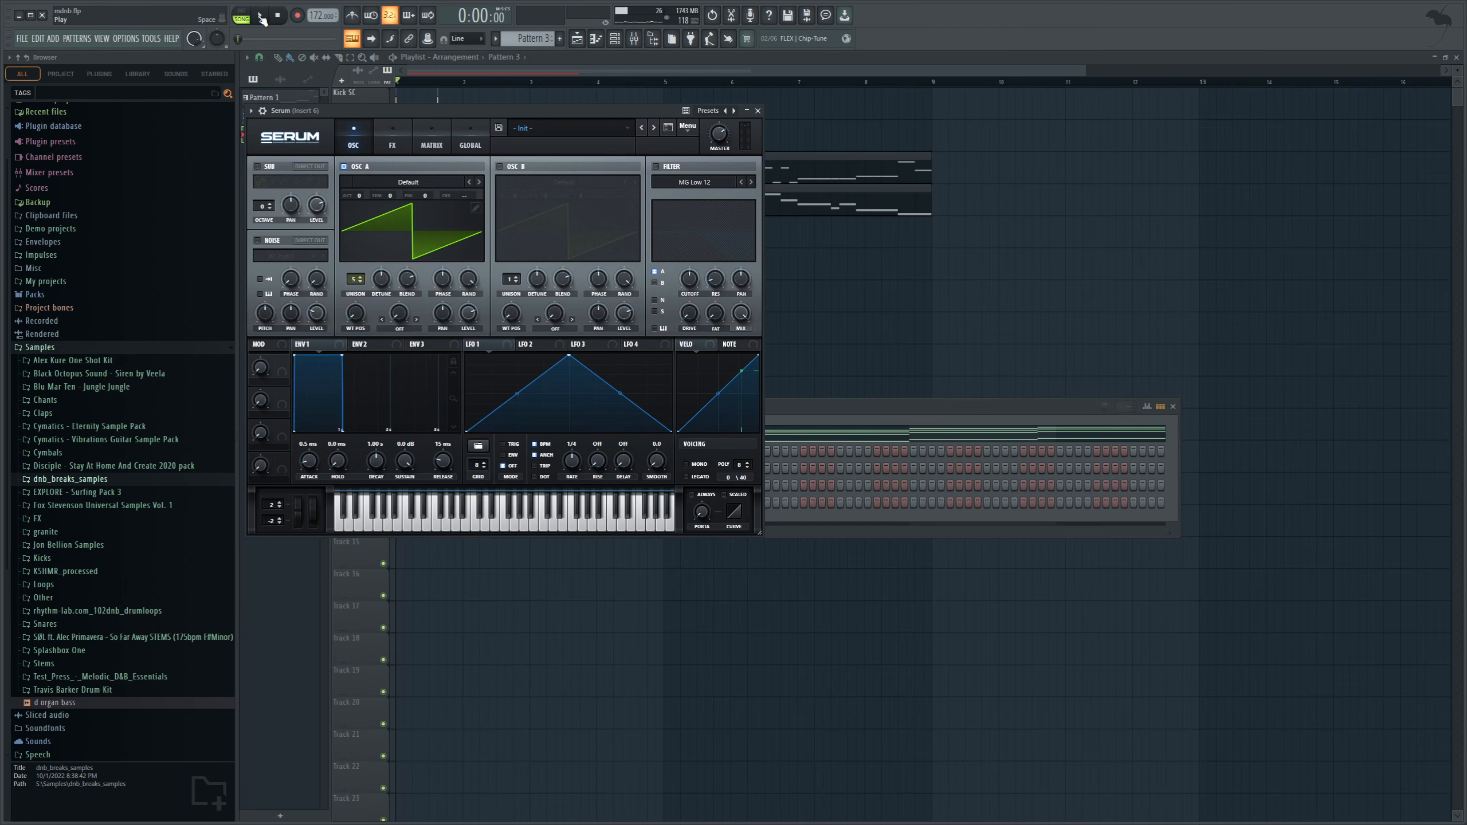
click(262, 19)
drag(376, 110, 598, 191)
drag(605, 360, 597, 370)
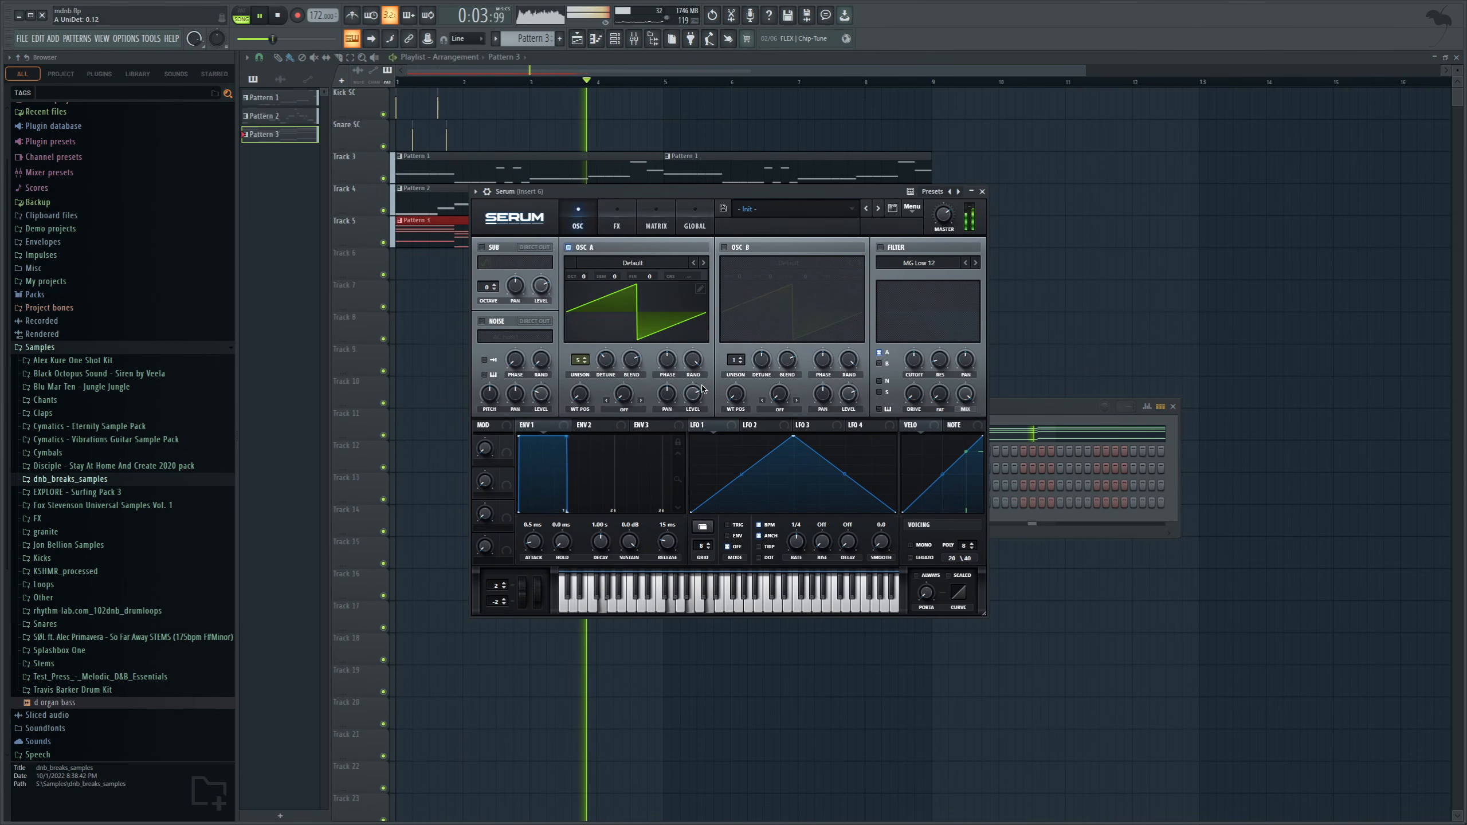
drag(694, 394, 694, 400)
click(724, 247)
drag(738, 276, 739, 269)
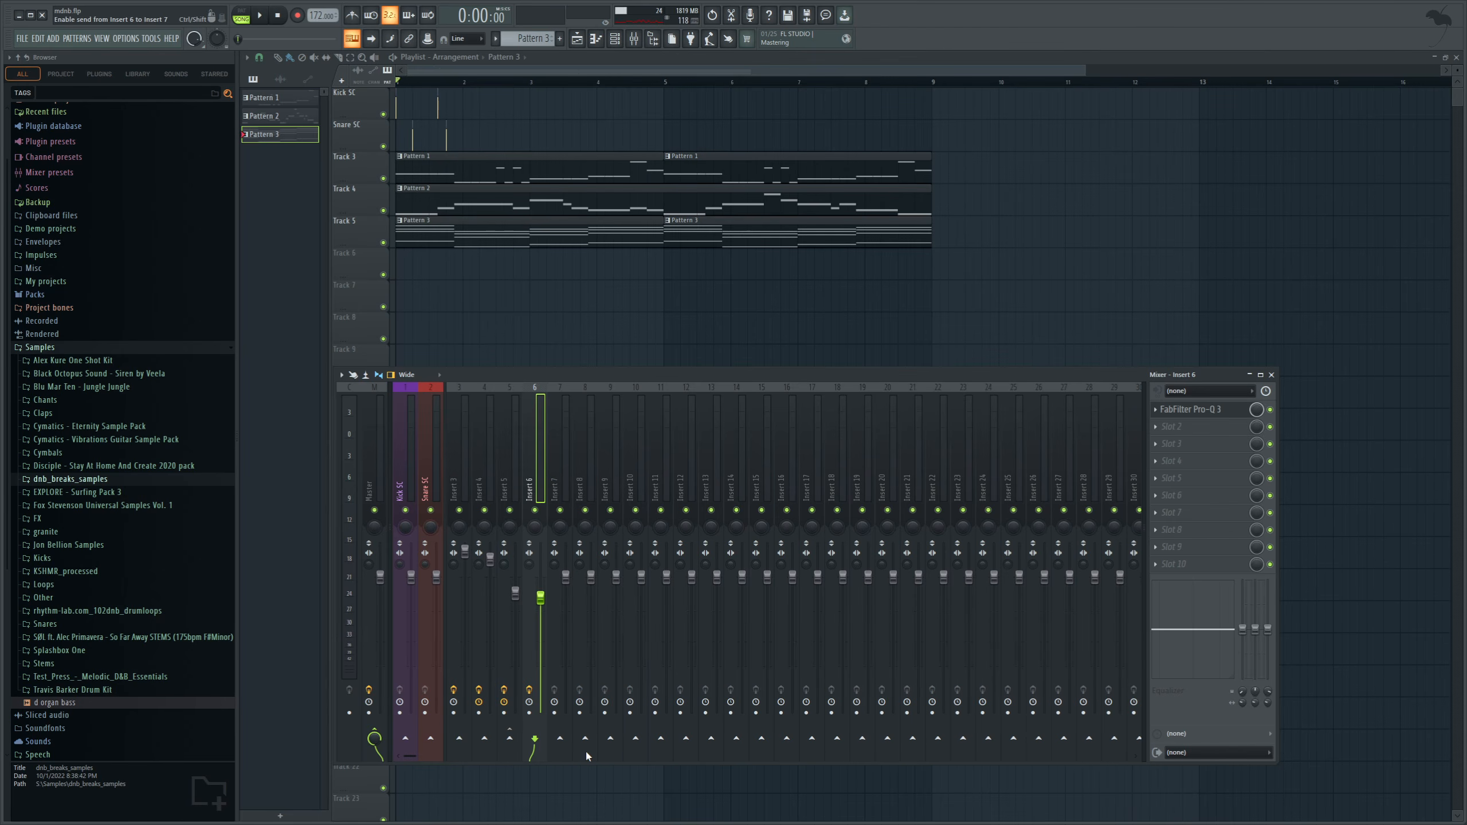
Route mixer Inserts 3, 4, 5 and 6 into Insert 7 instead of directly to the Master.
click(586, 755)
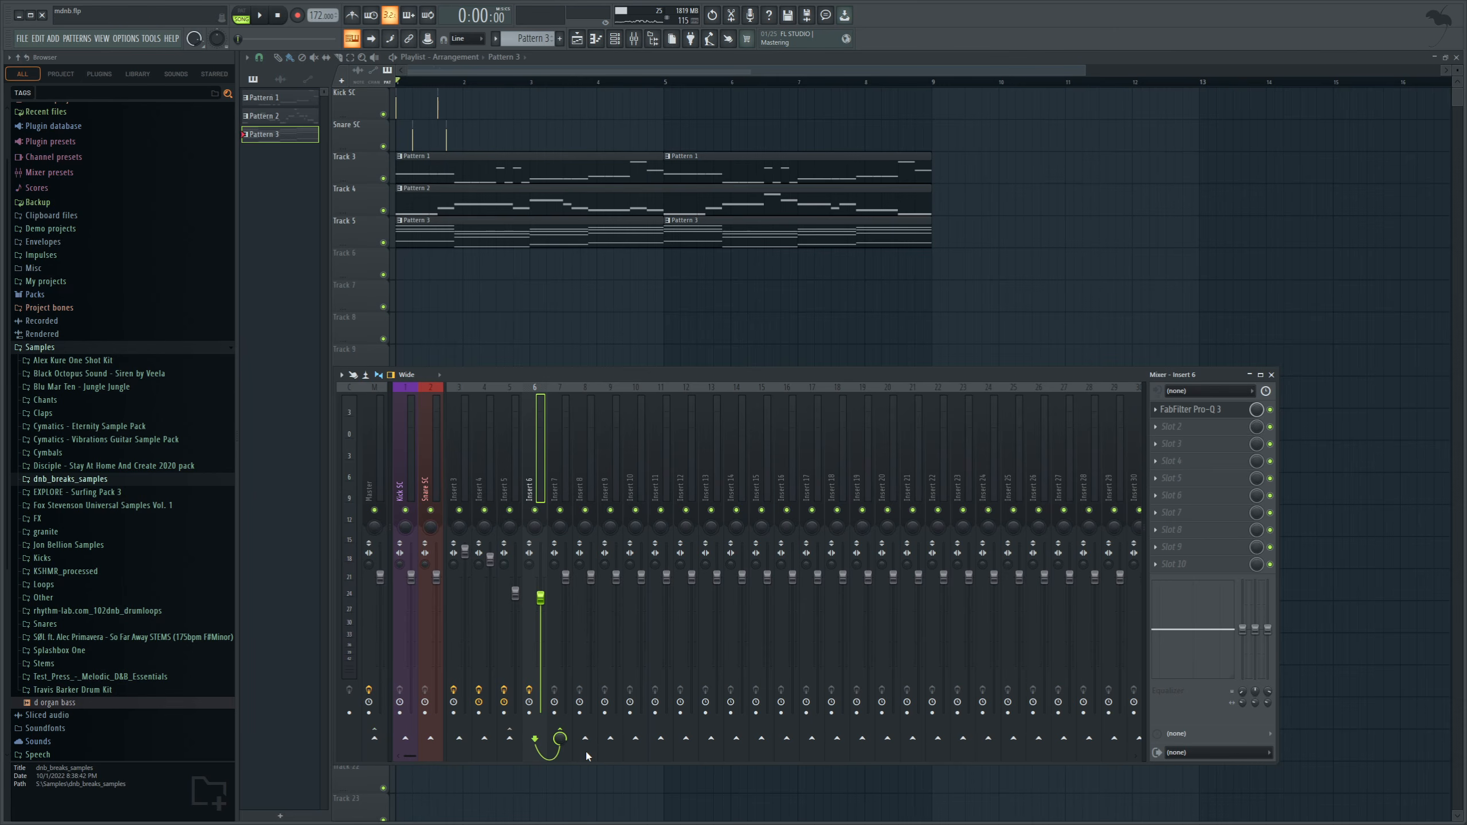
click(515, 482)
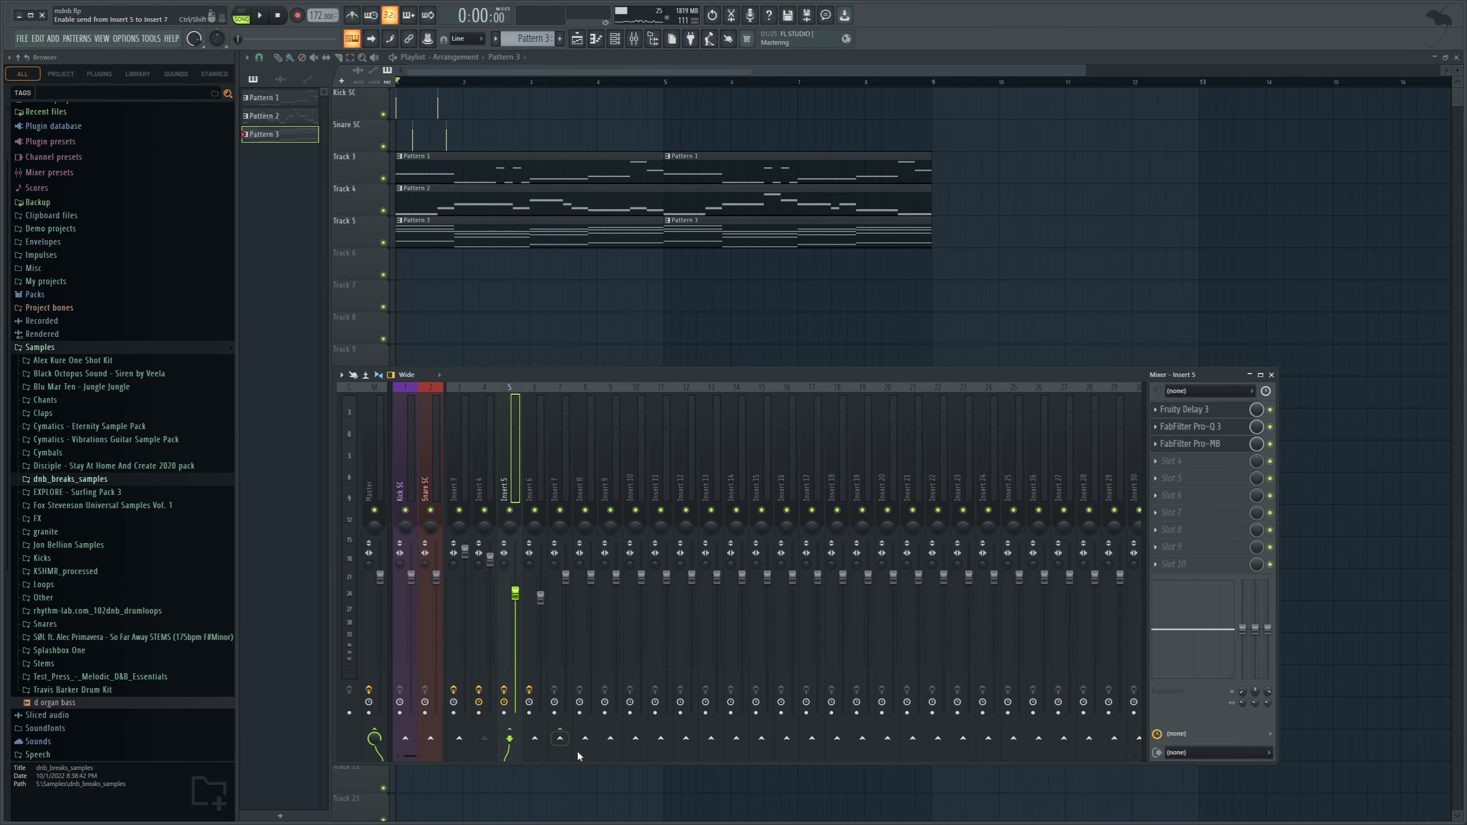
click(578, 753)
click(479, 488)
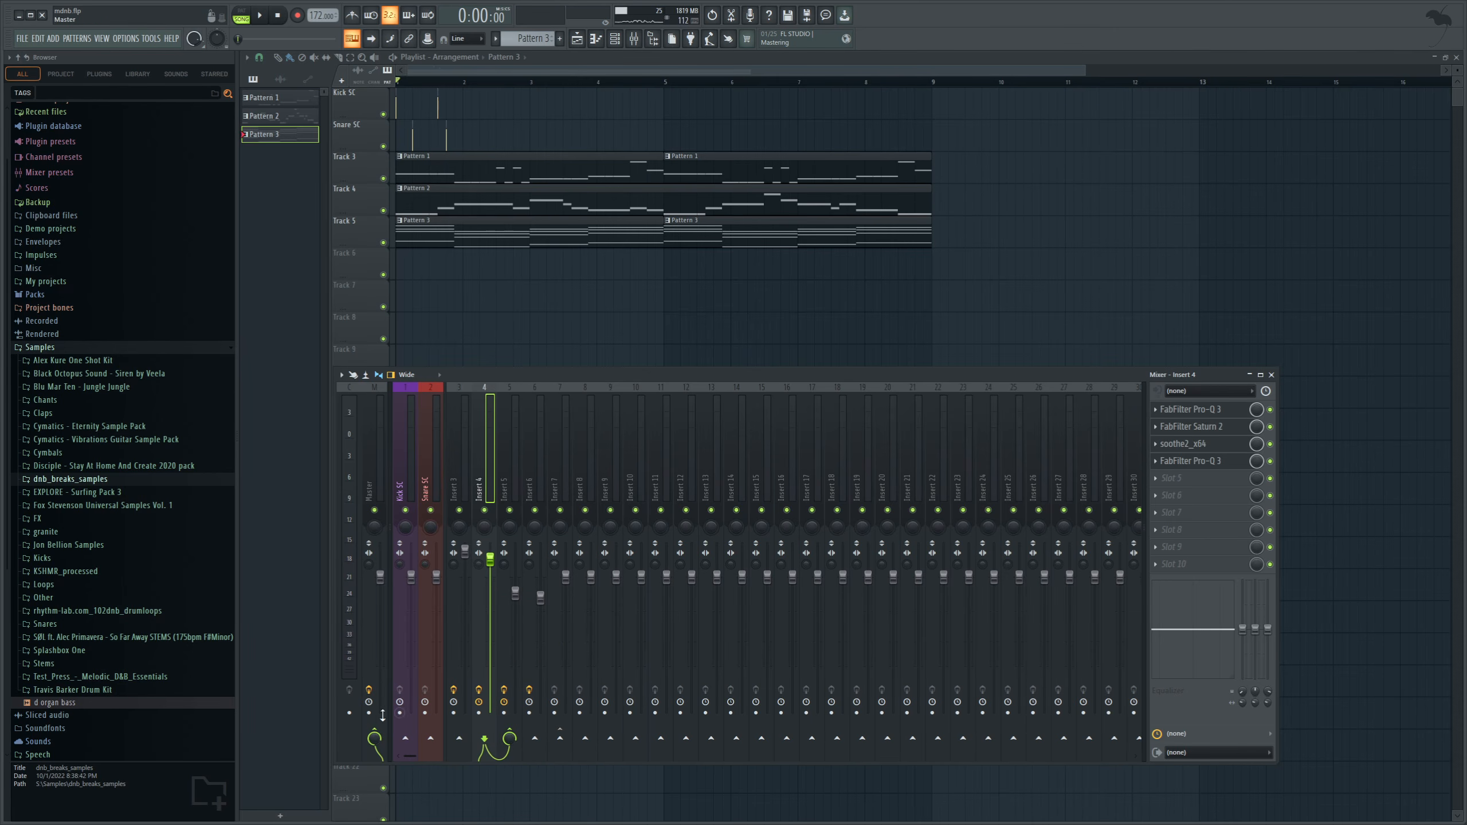
click(375, 739)
click(560, 740)
click(460, 511)
click(561, 740)
click(374, 739)
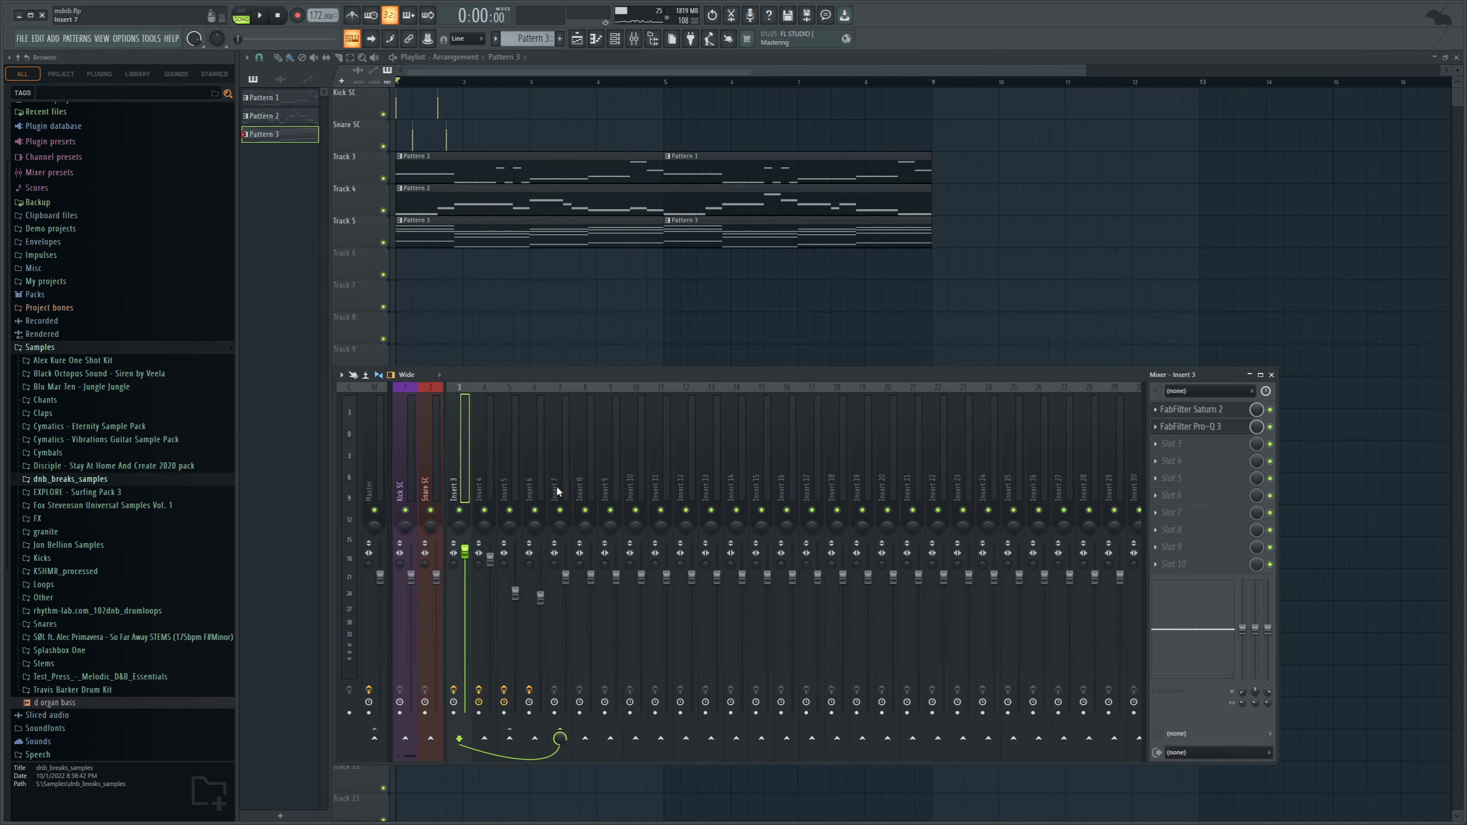
Sidechain the Kick SC mixer track to Insert 7 and load FabFilter Pro-MB on Insert 7.
click(404, 488)
click(560, 739)
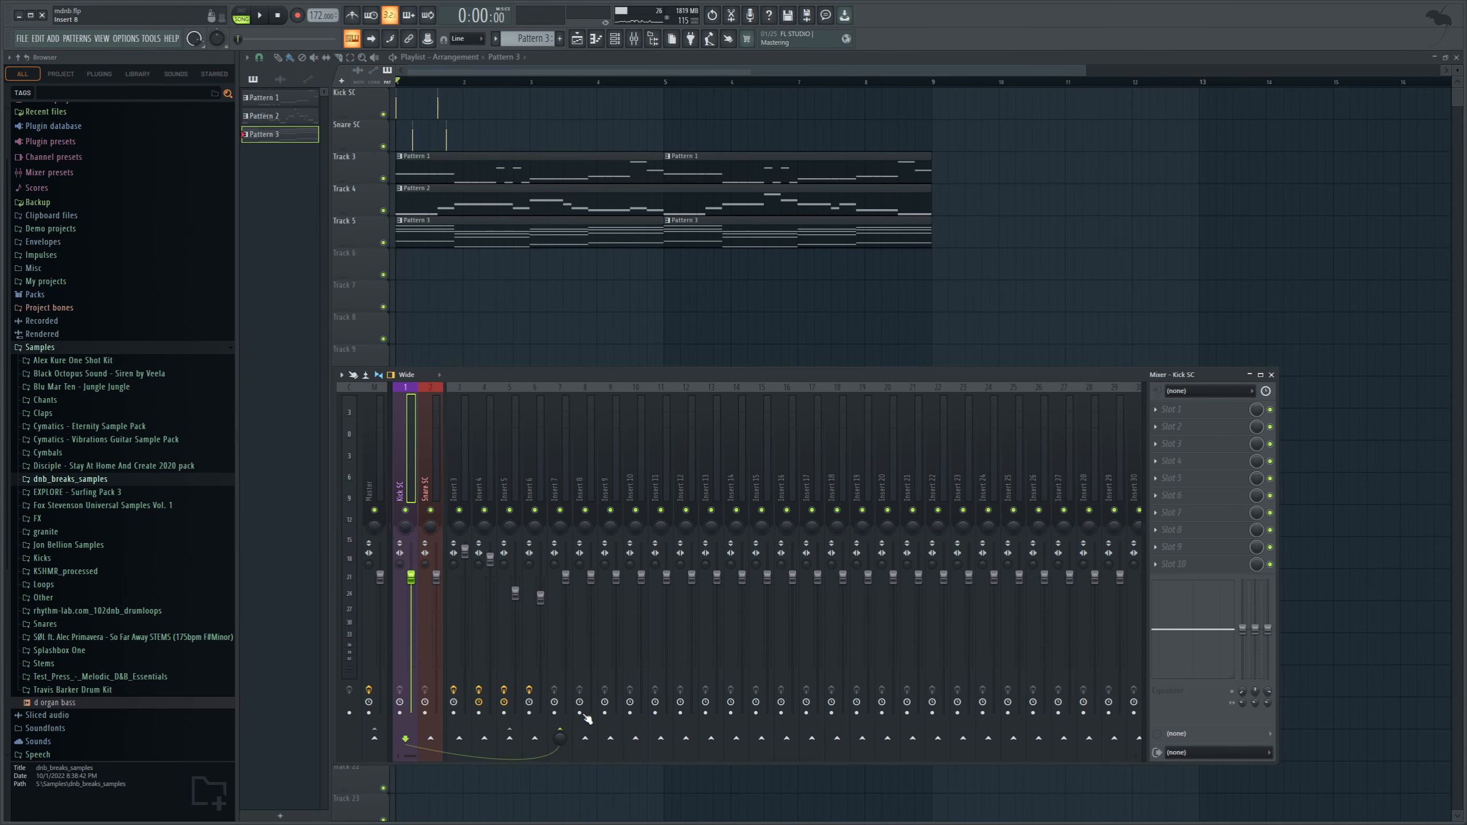
click(564, 490)
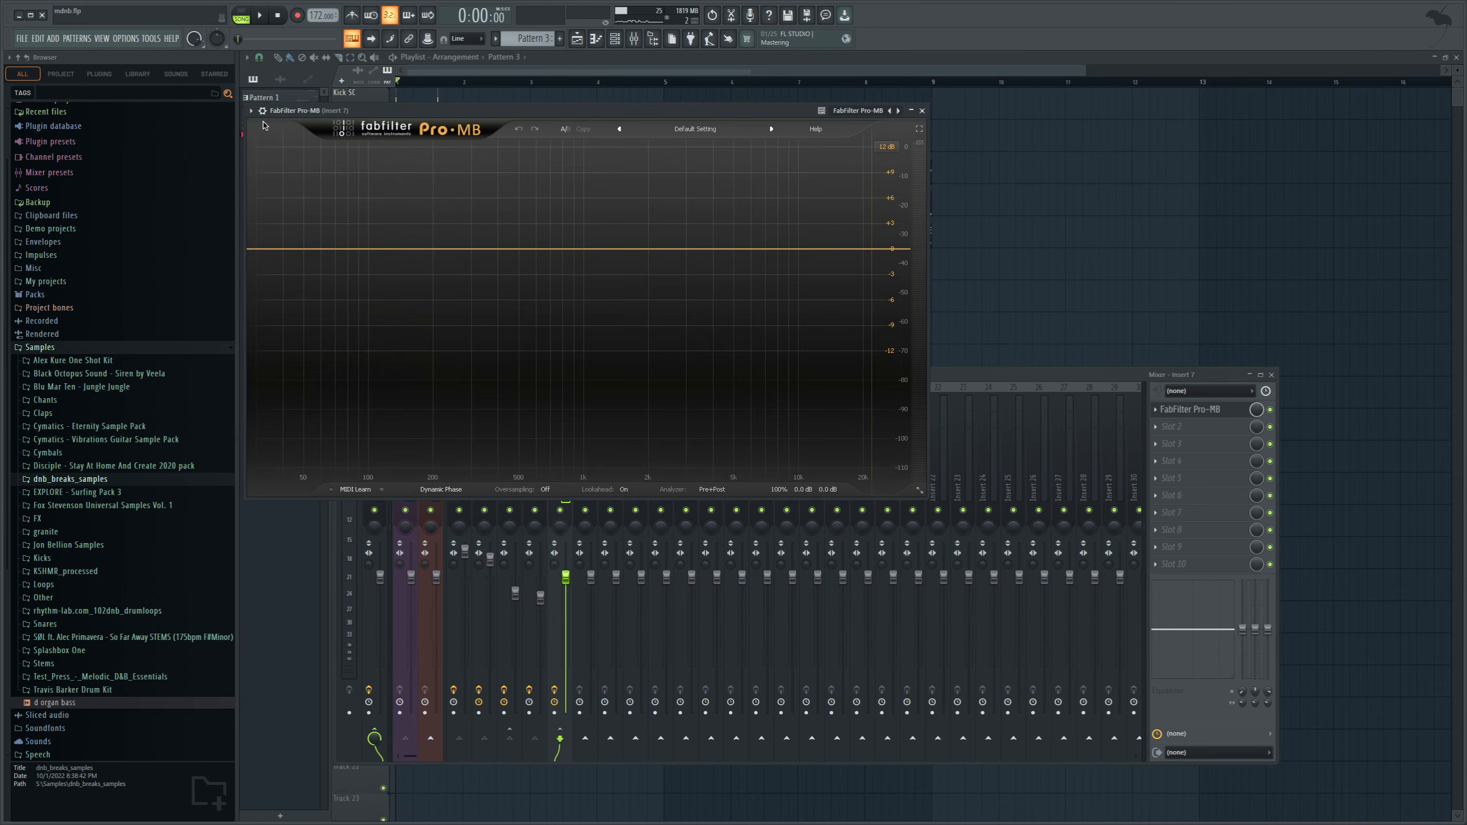
Map Pro-MB's stereo side-chain input in its processing connections and add a low-frequency band while the track plays.
click(263, 111)
click(284, 131)
click(302, 156)
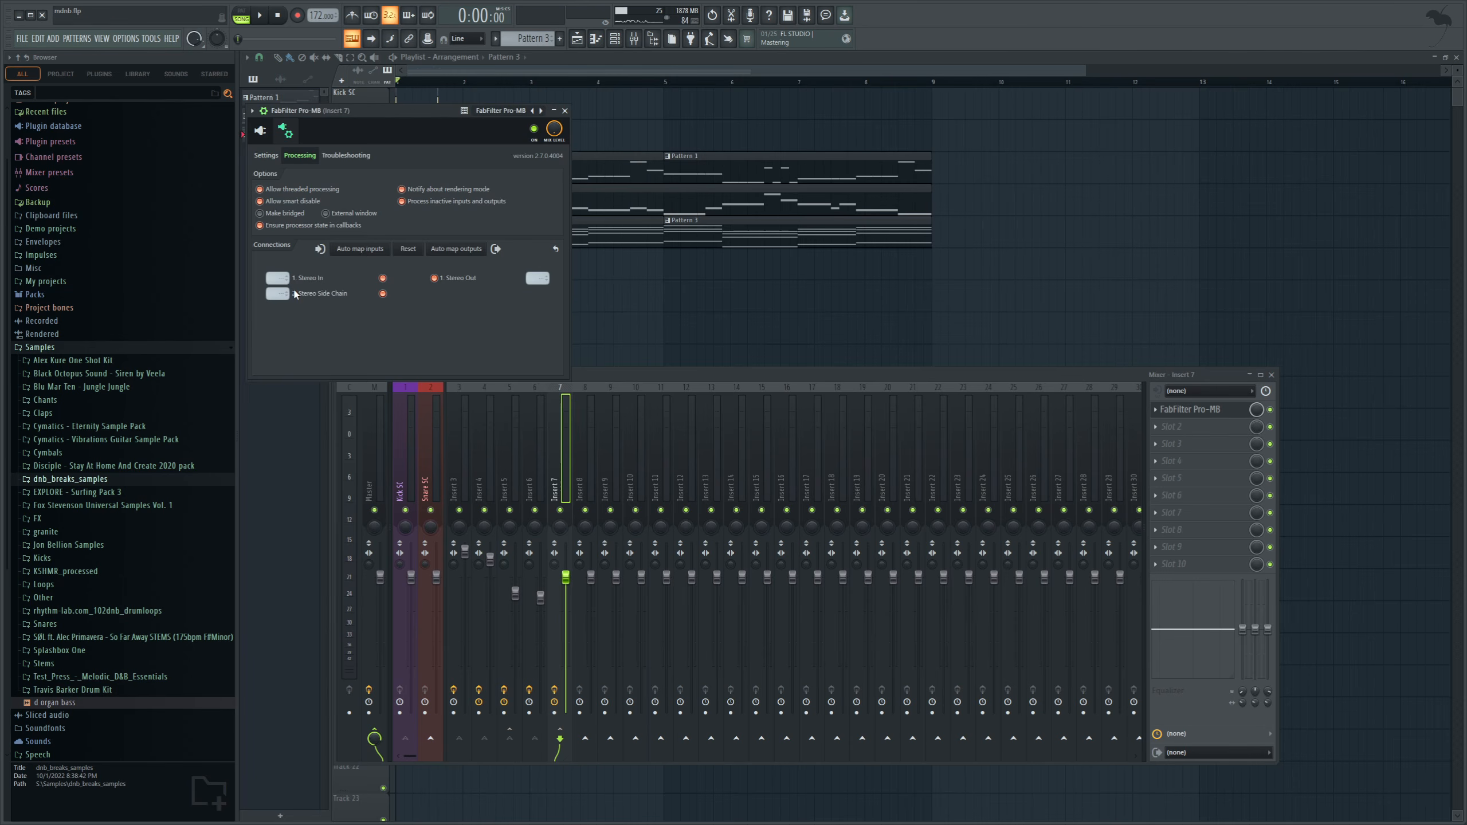
click(260, 131)
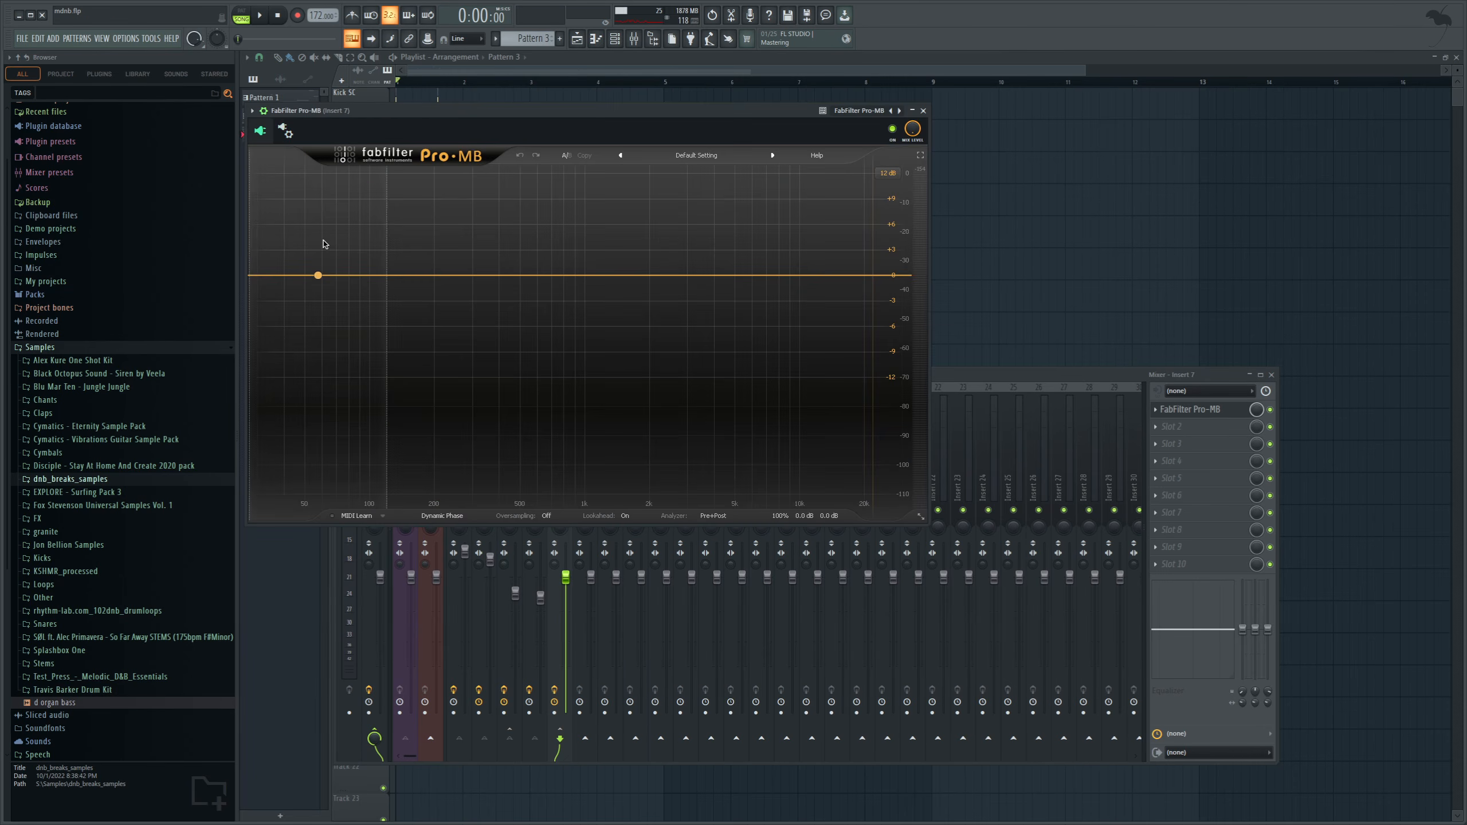
click(318, 275)
key(space)
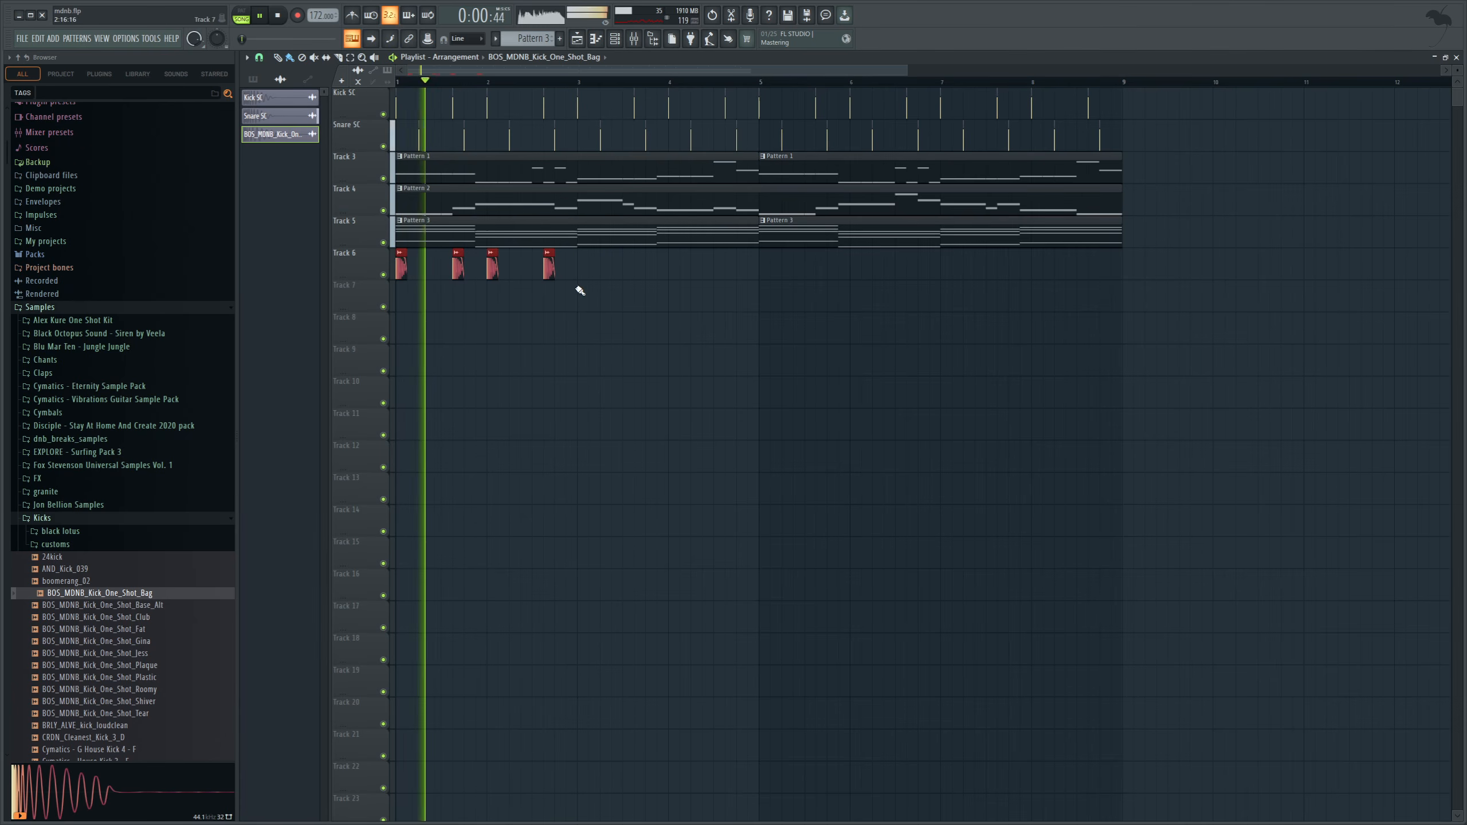
Copy the two-bar kick pattern on Track 6 to bar 3 and repeat the four-bar group from bar 5.
drag(624, 340, 392, 280)
key(ctrl+c)
key(space)
click(580, 82)
key(ctrl+v)
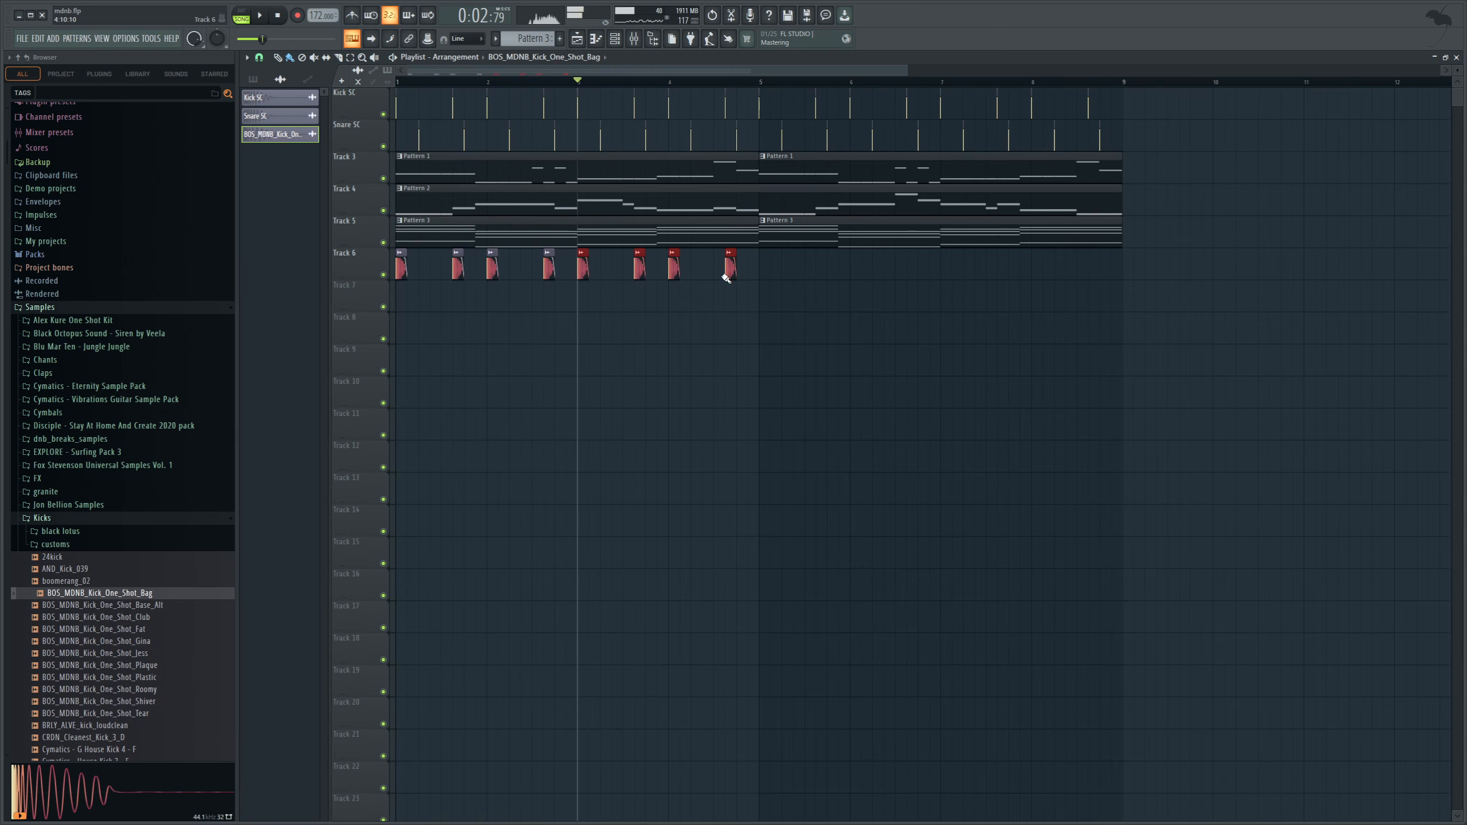
drag(901, 337, 392, 248)
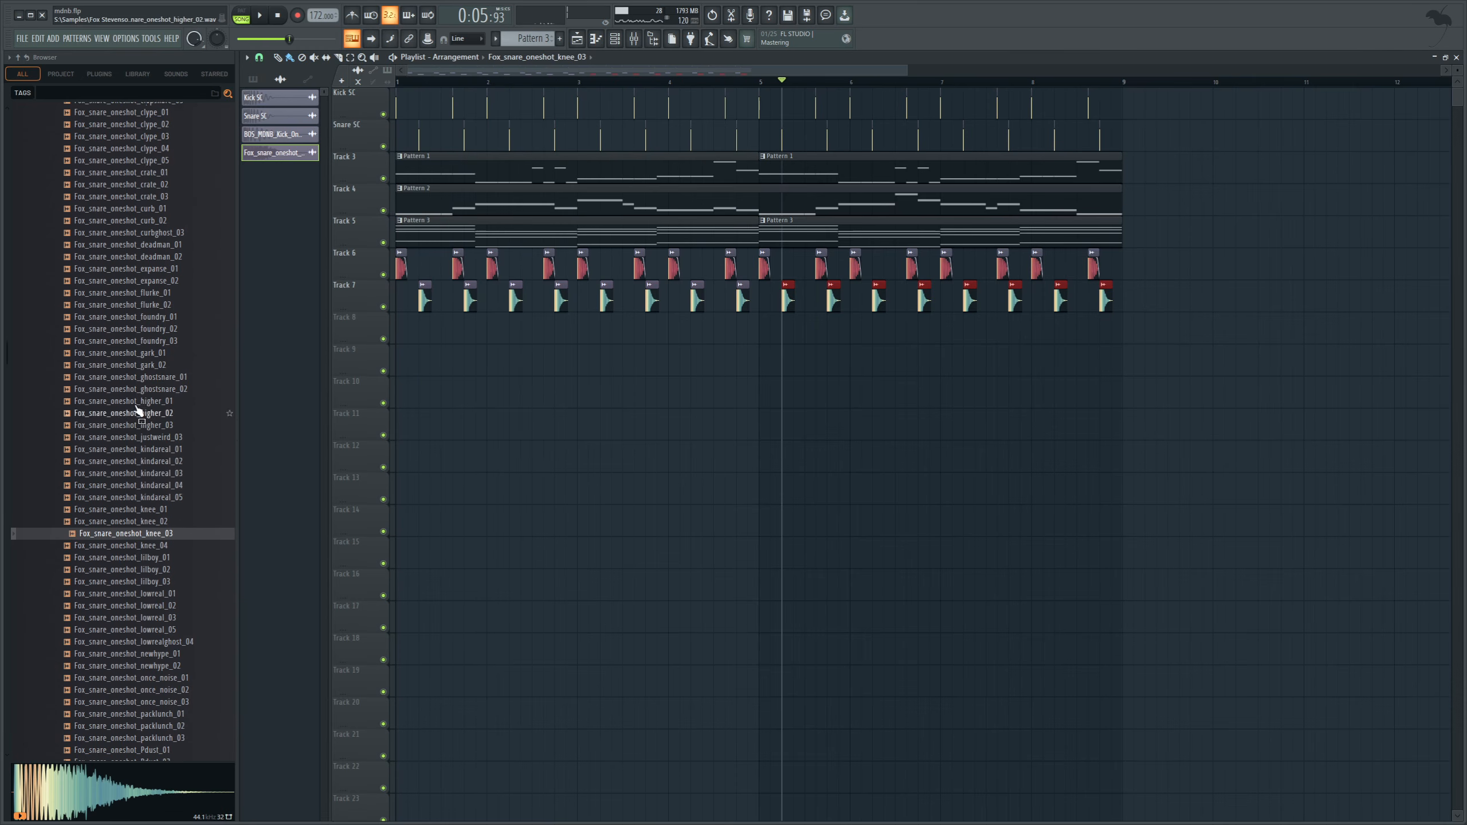
Place Fox_top_loop_strut_02_172 from the Fox Stevenson top loops on playlist Track 8 at bar 1 and play it.
scroll(132, 382, up, 10)
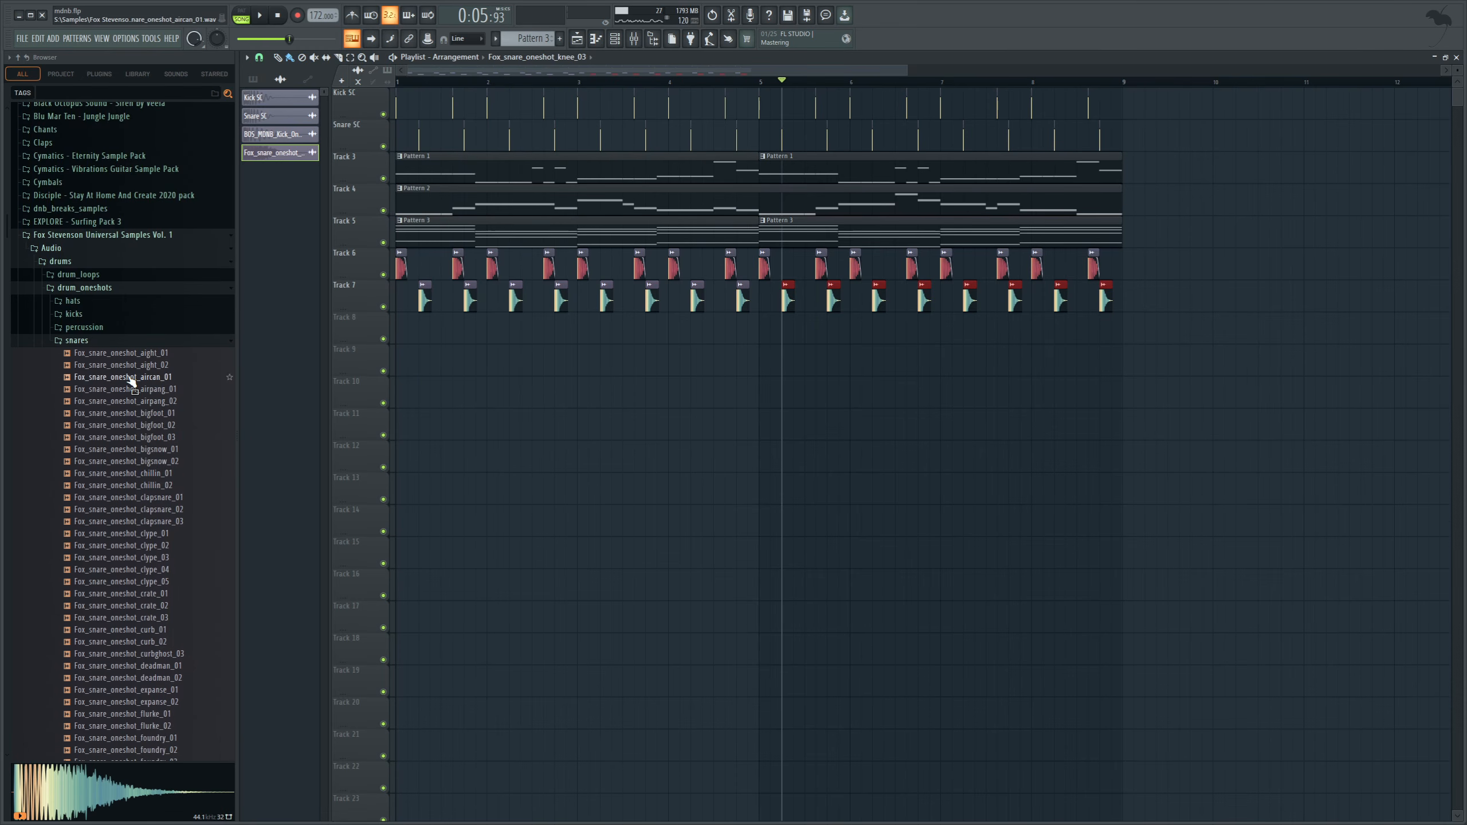
click(81, 274)
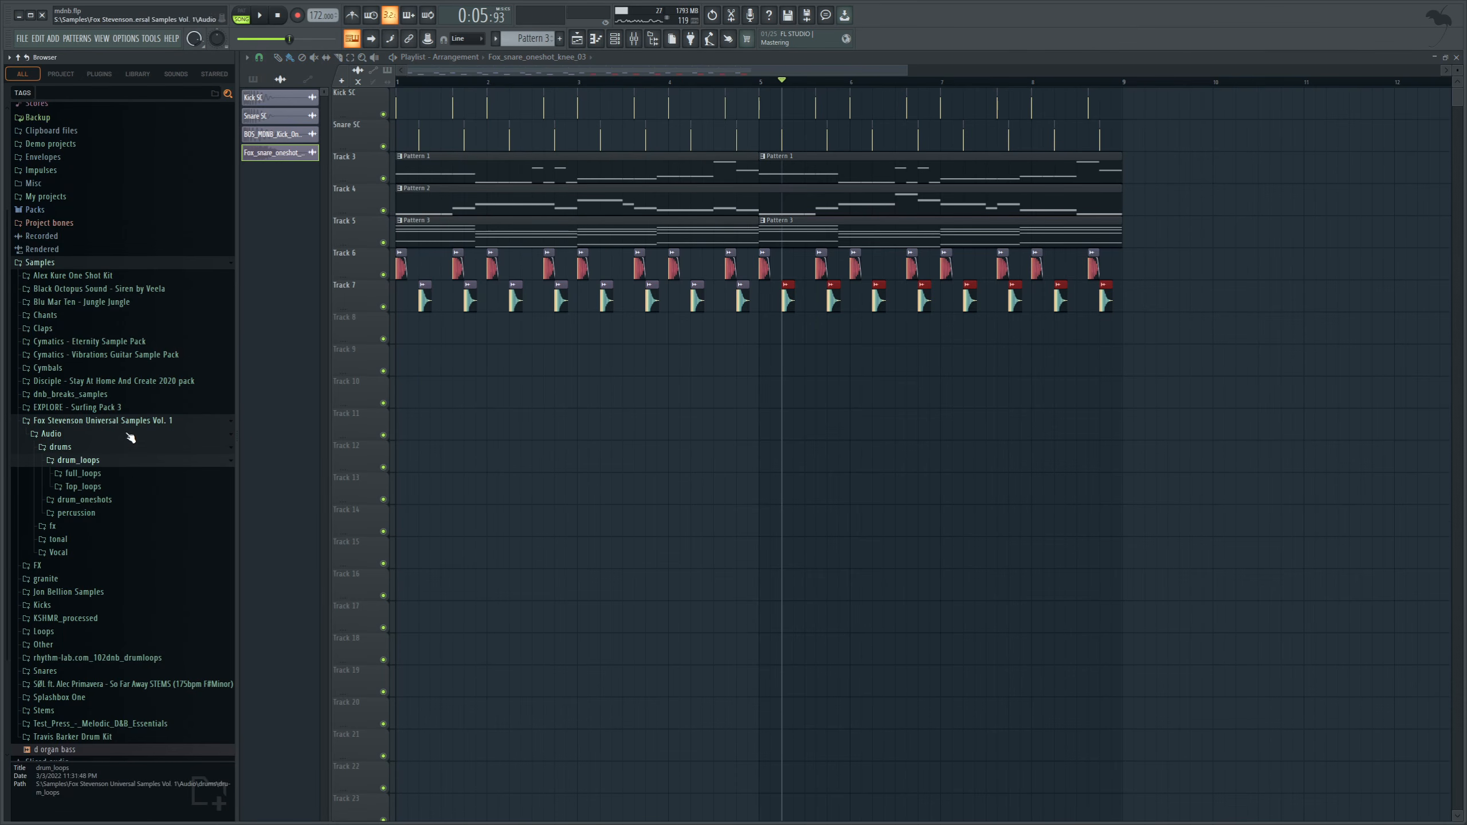
click(121, 489)
scroll(208, 520, down, 5)
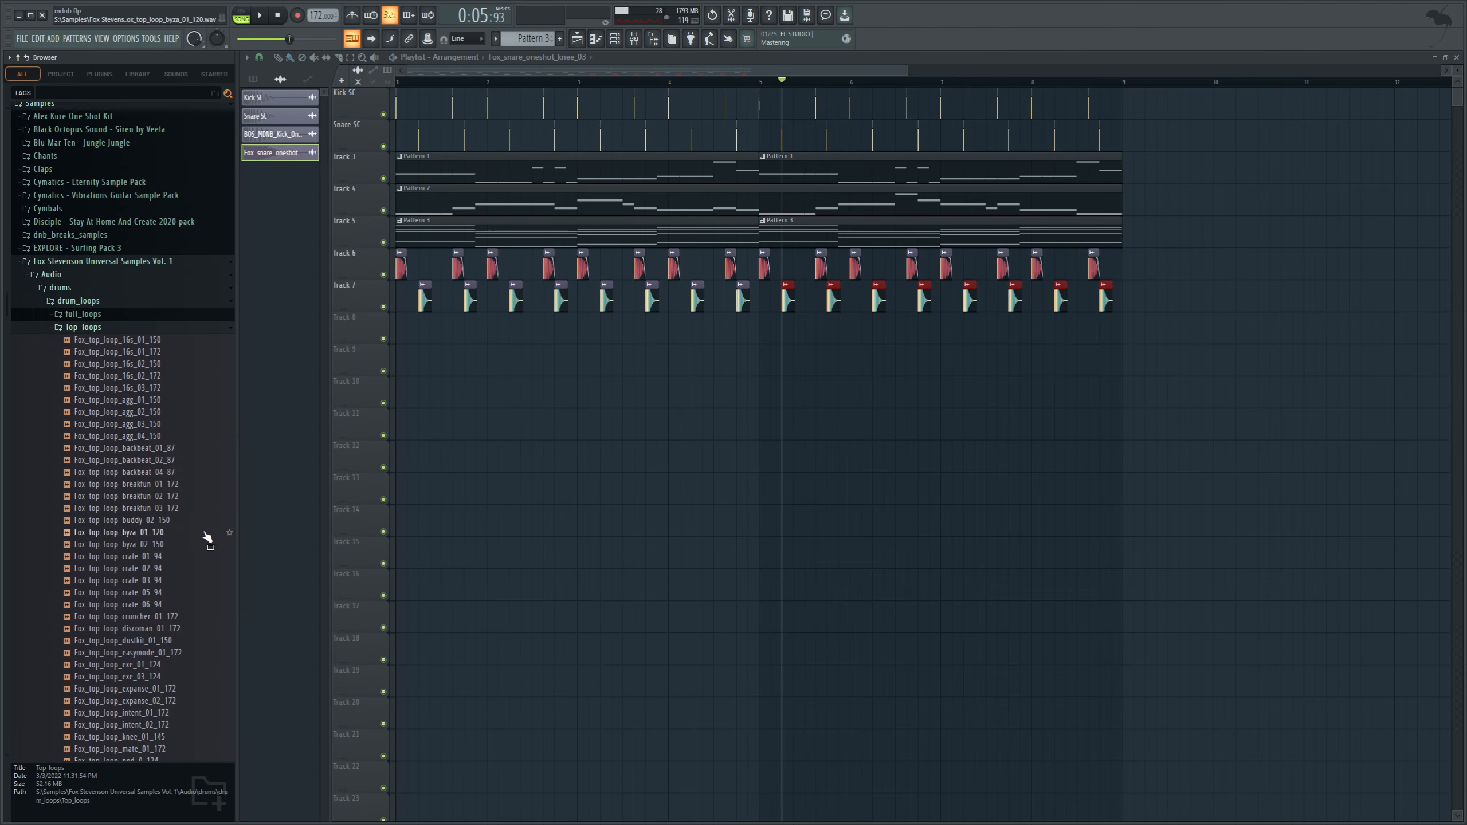
scroll(189, 601, down, 7)
drag(124, 532, 404, 329)
key(space)
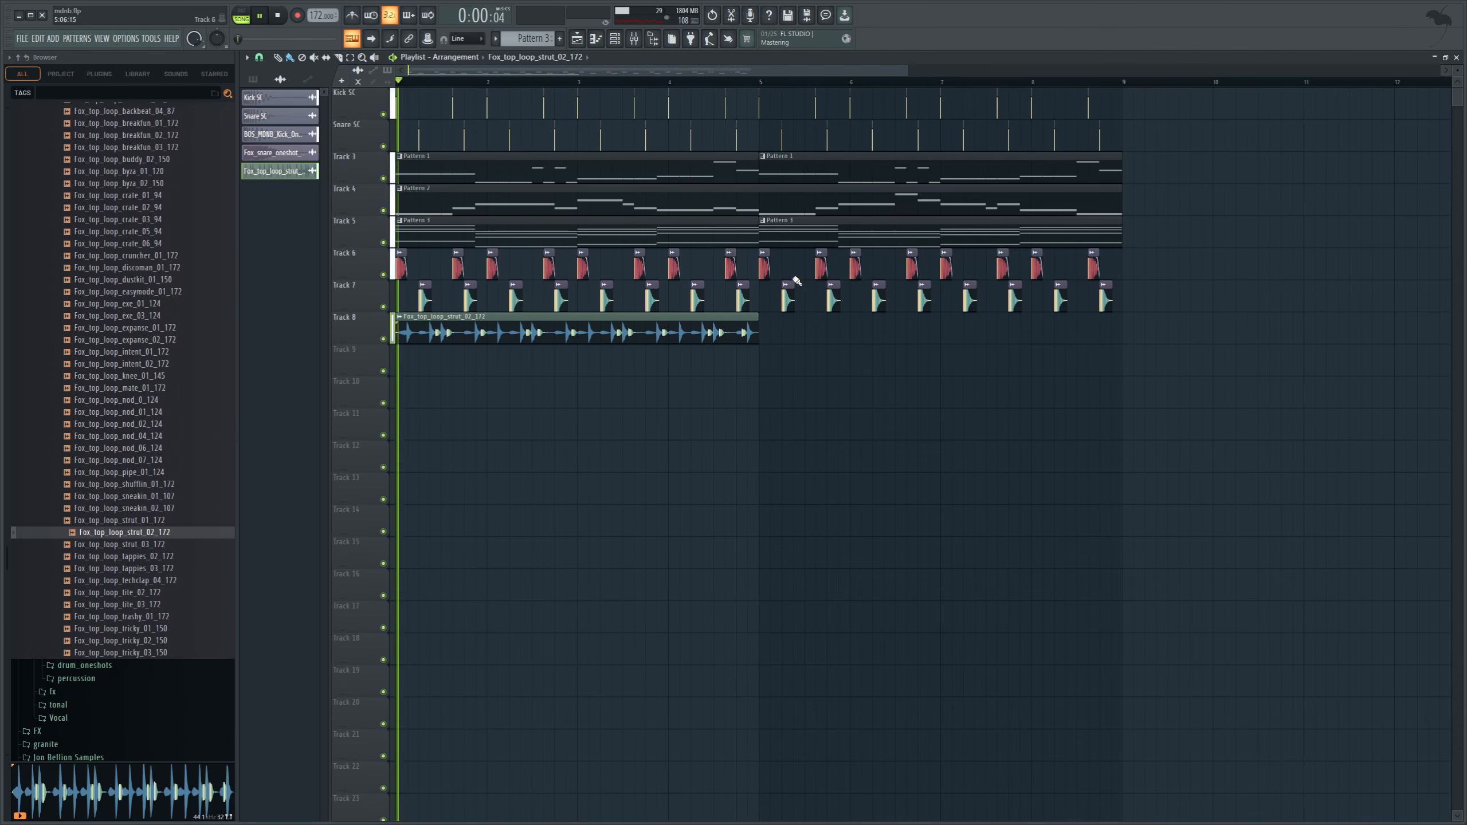
Set the top loop clip's gain to -1.8 dB, duplicate it at bar 5 and listen to the arrangement.
drag(577, 340, 578, 345)
click(764, 332)
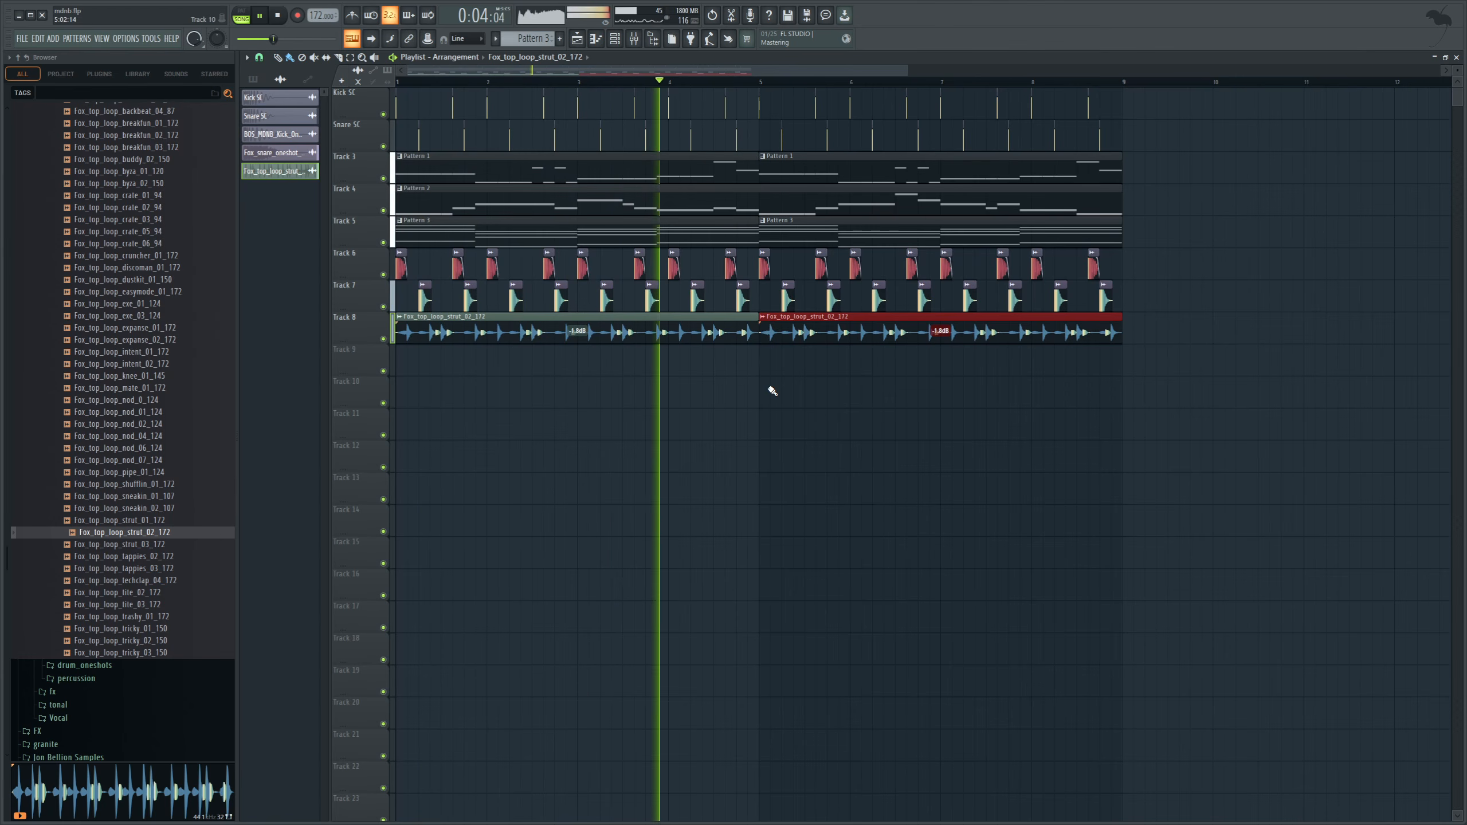
drag(909, 69, 1397, 69)
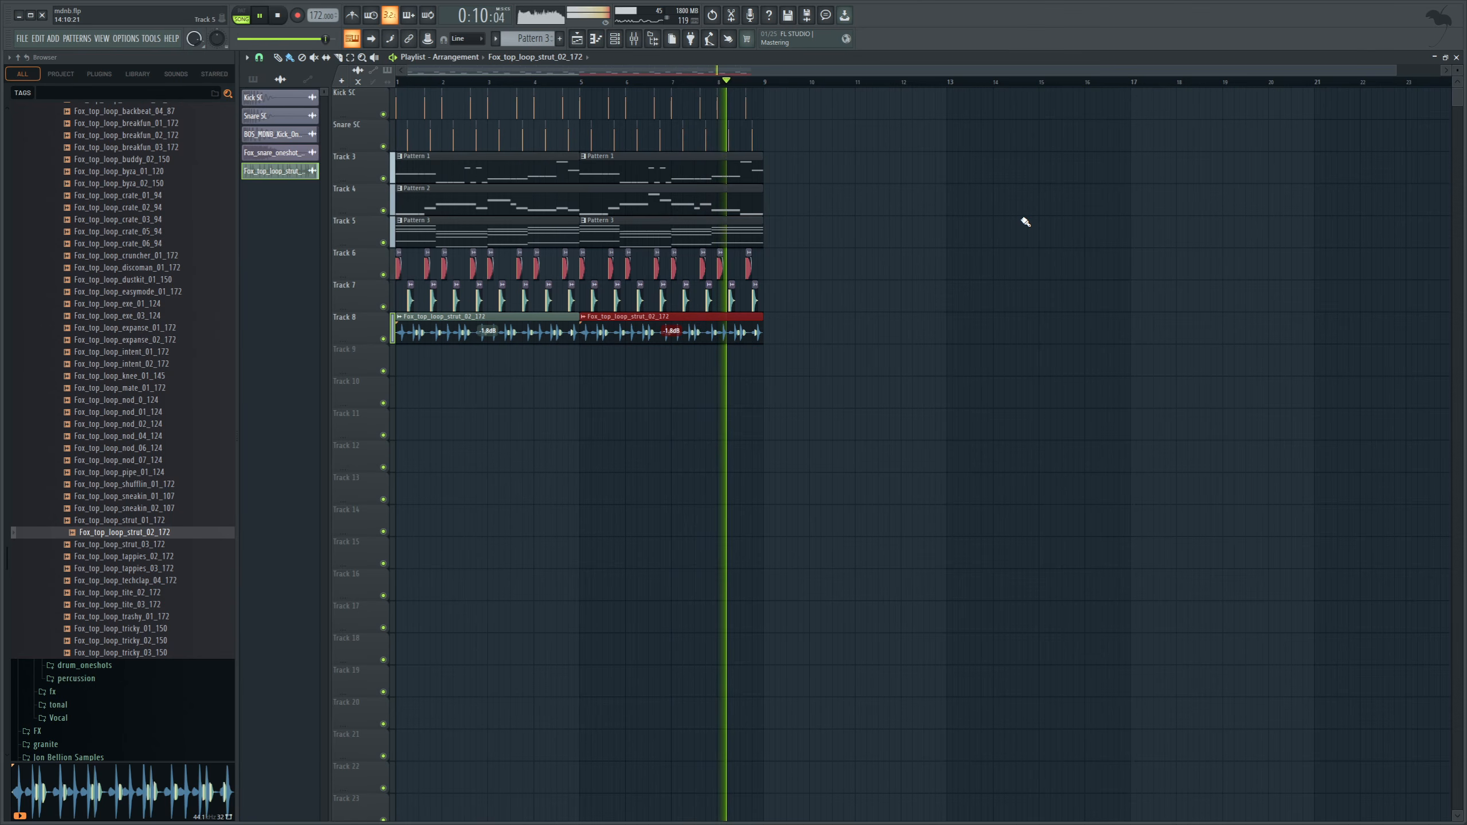
key(space)
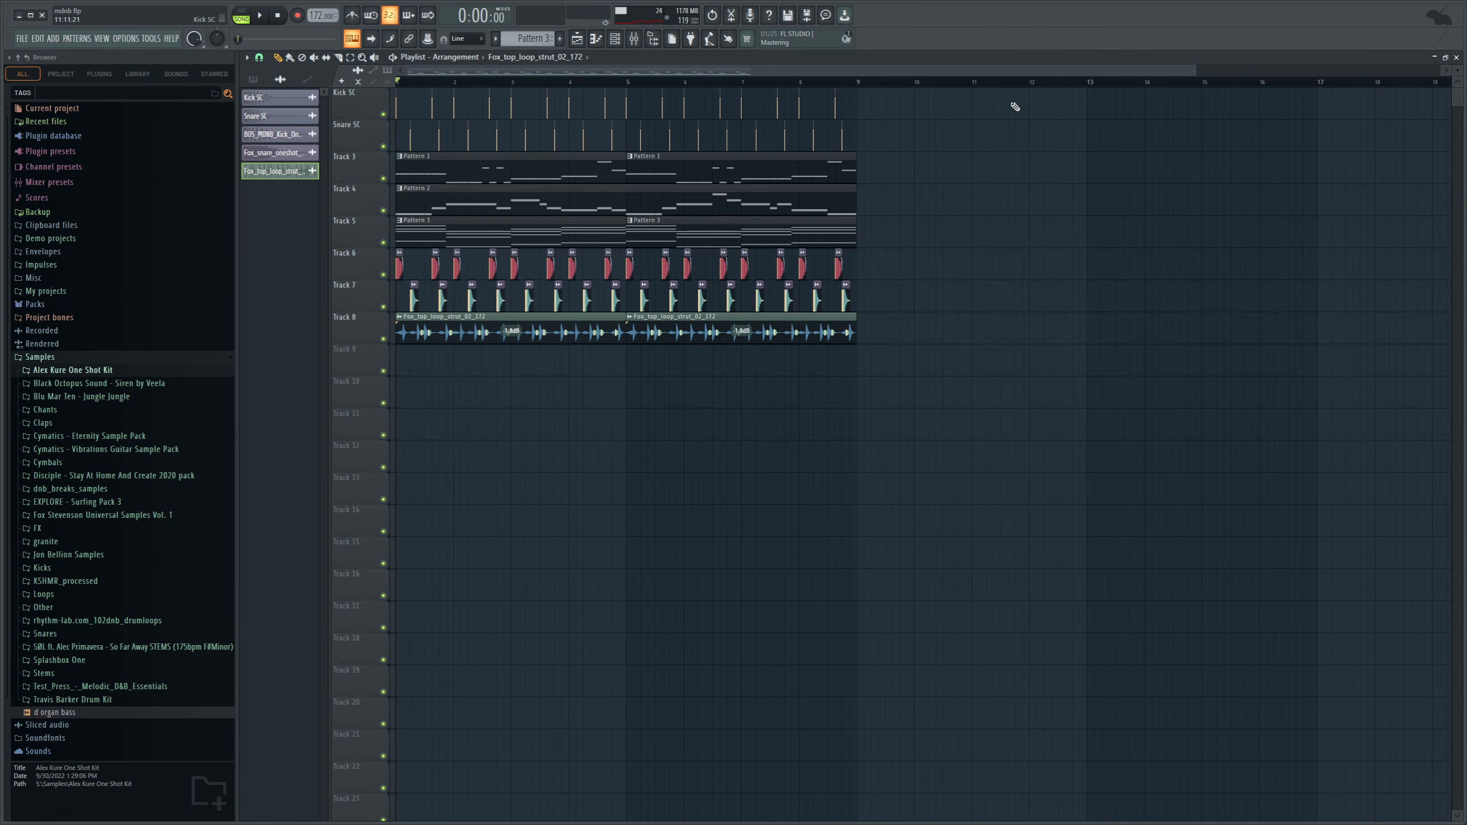
Place Fox_synth_oneshot_abysspiano_01_E from the Fox Stevenson melodic one-shots on playlist Track 9 at 1:05:00.
drag(1197, 68, 1421, 68)
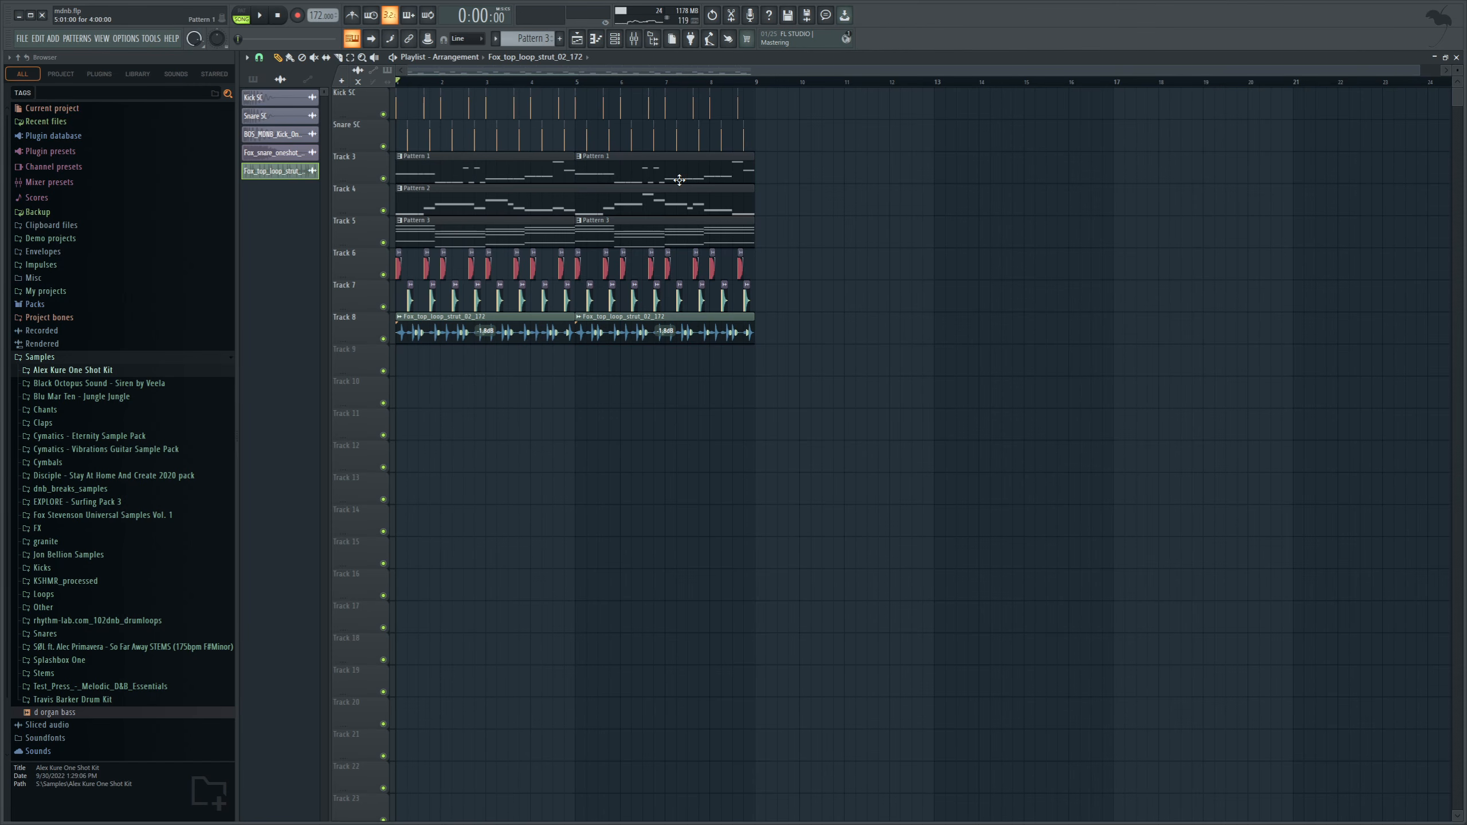
click(536, 40)
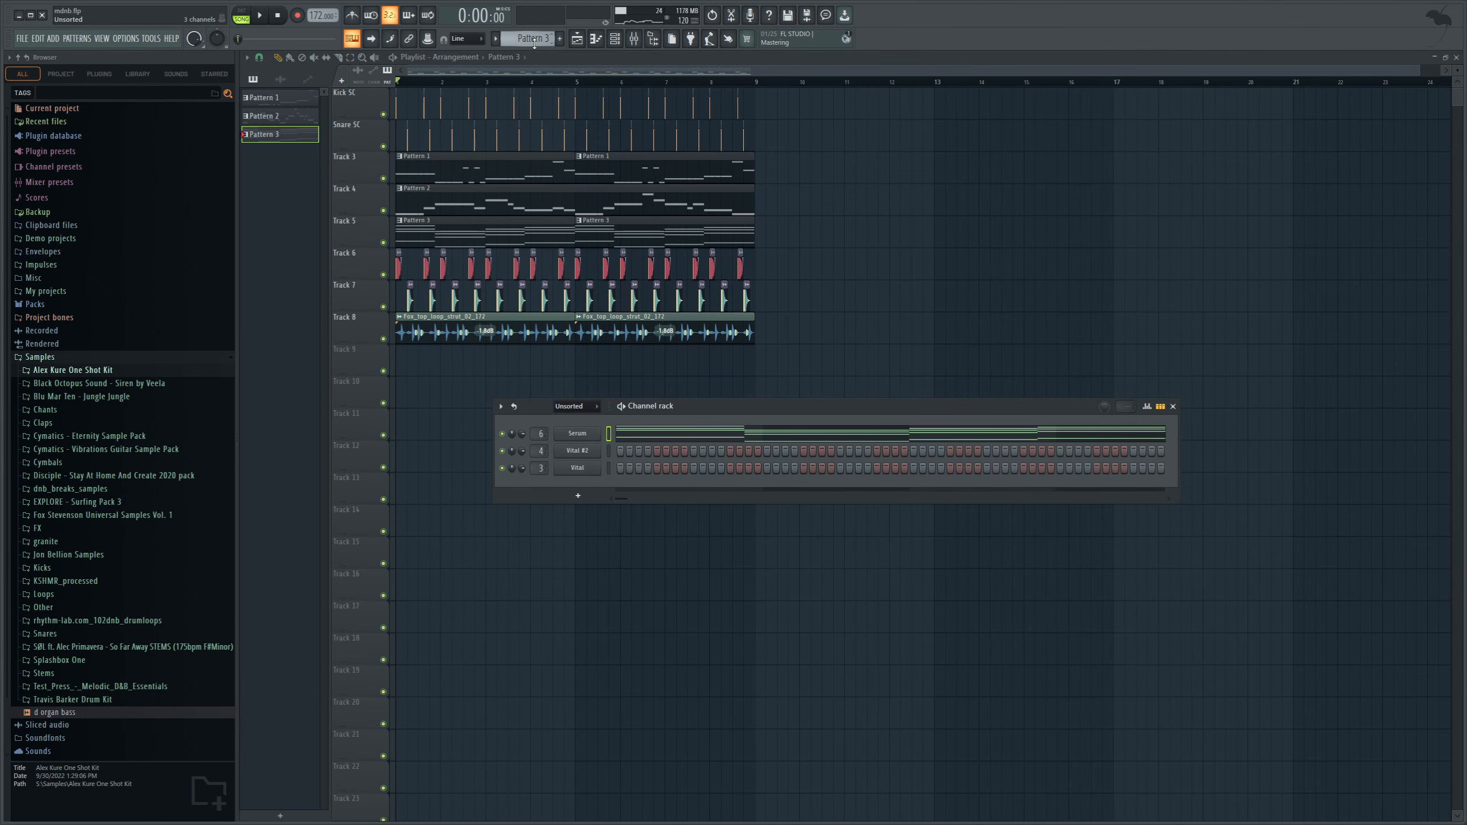
click(163, 516)
click(120, 557)
click(125, 571)
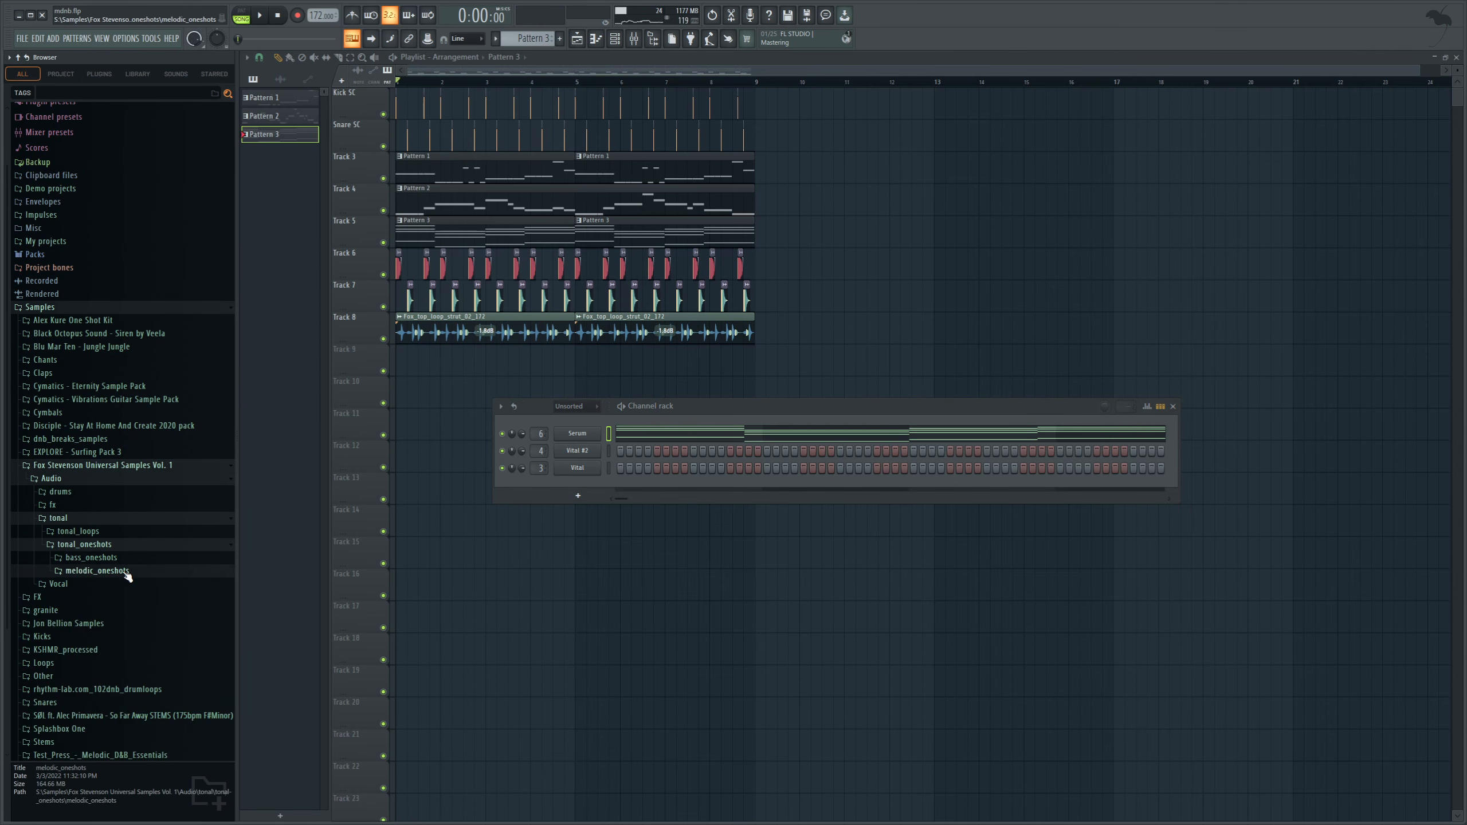
scroll(173, 549, down, 10)
drag(179, 381, 415, 365)
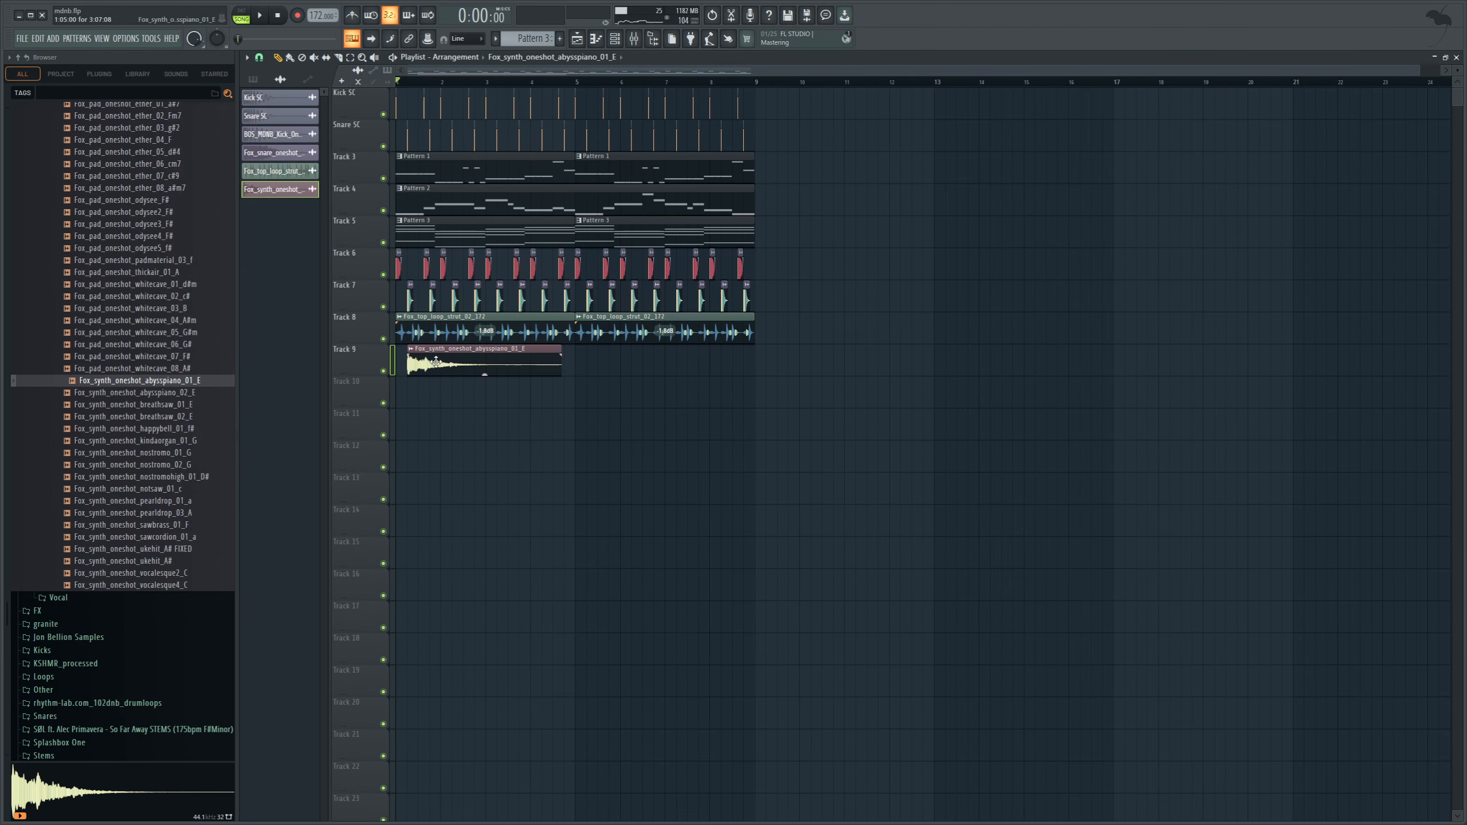
Audition the piano one-shot with only the Track 5 chords and repeat it along Track 9 through bar 8.
right_click(384, 243)
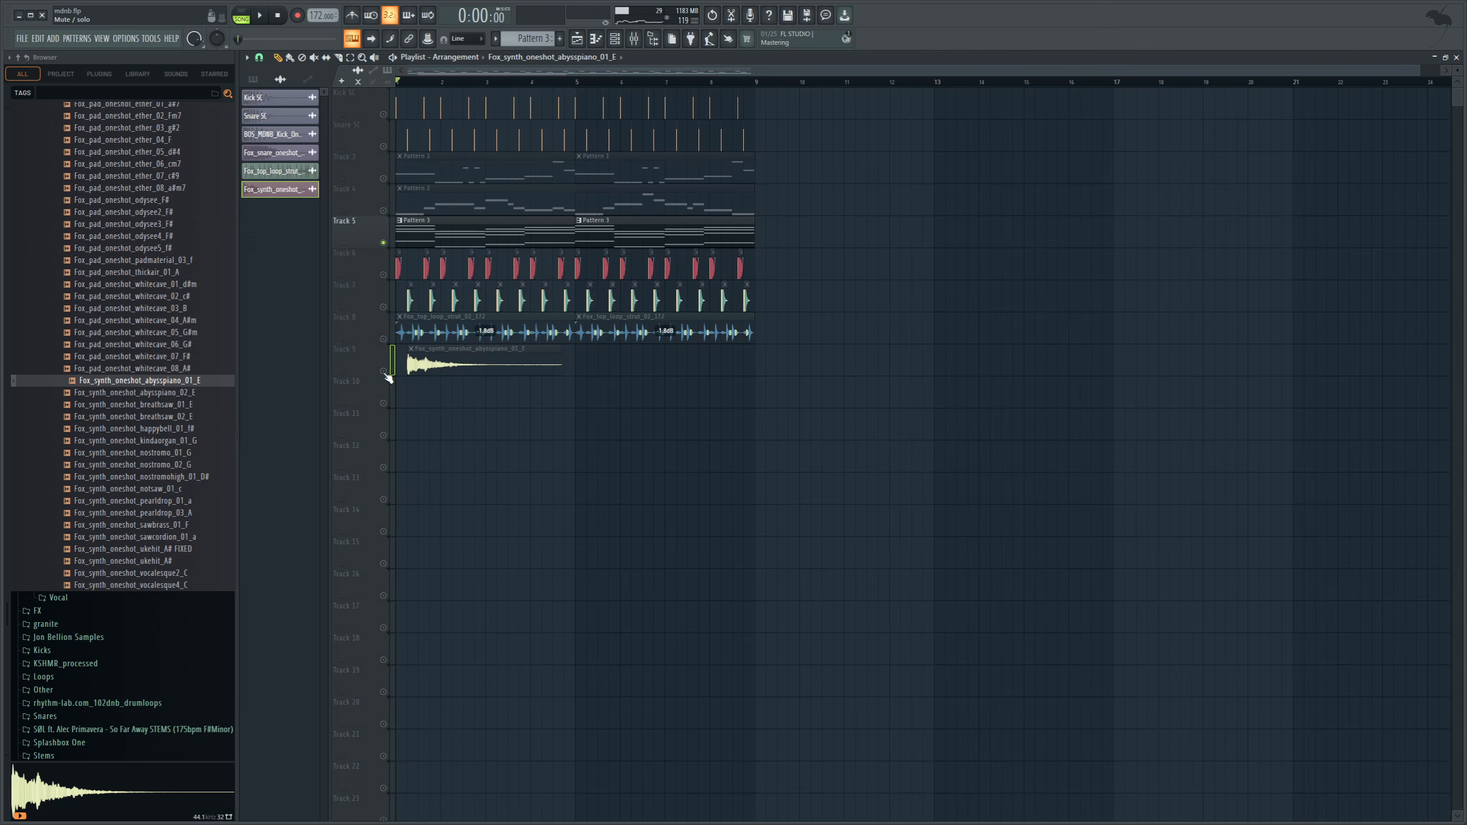
click(383, 371)
key(space)
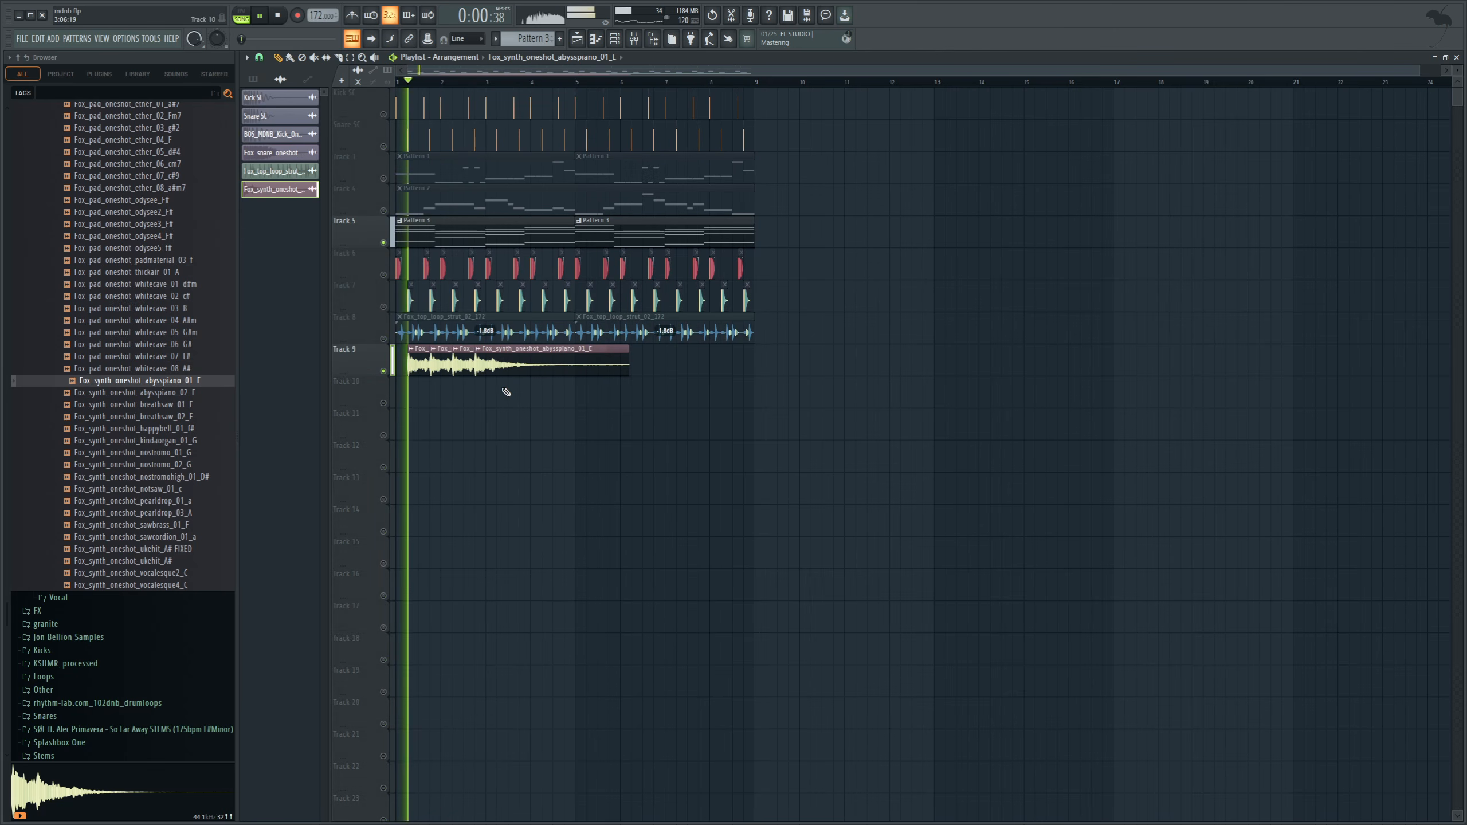
click(516, 382)
drag(516, 383, 538, 353)
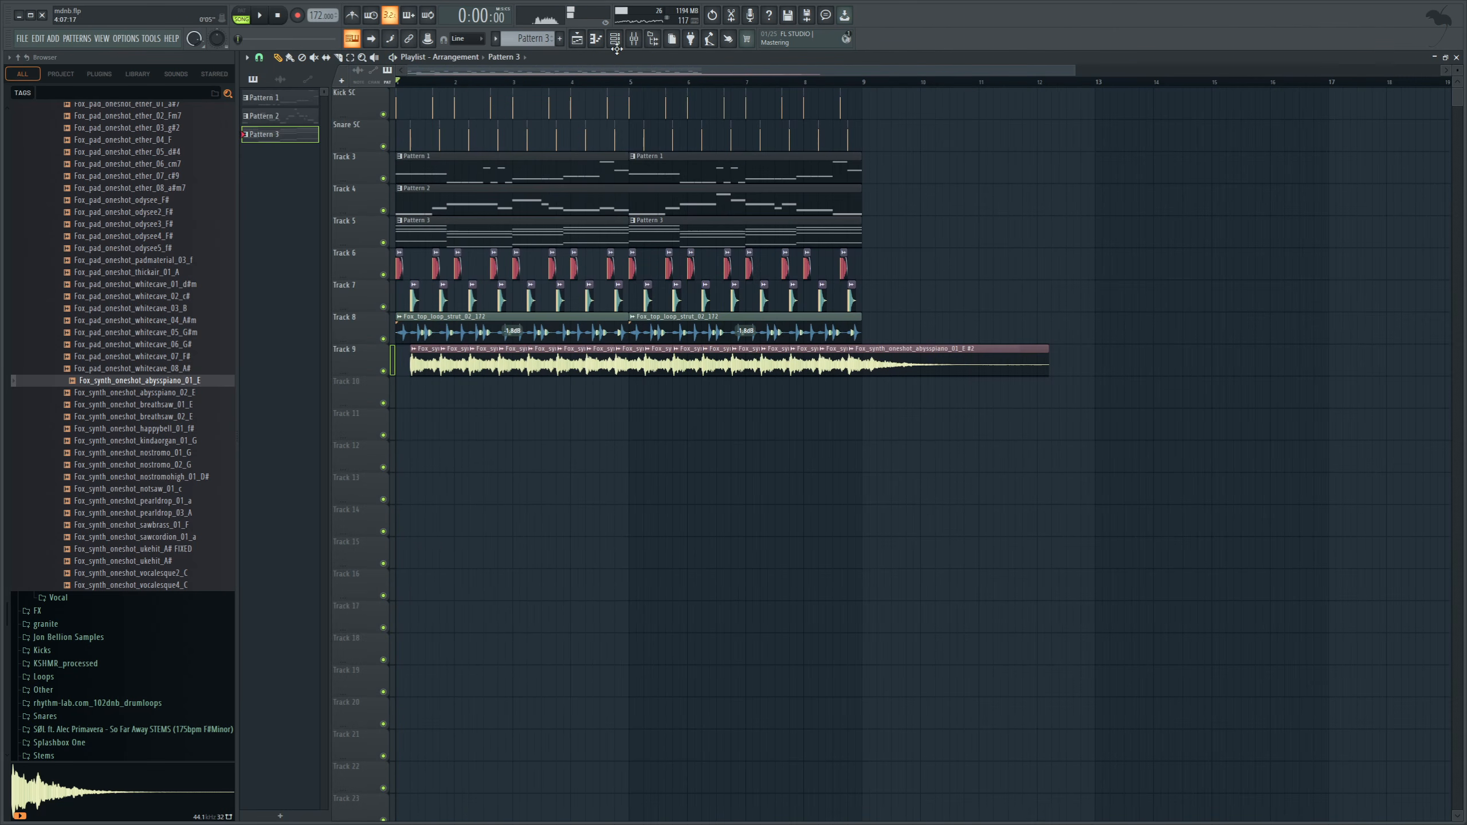
Load FabFilter Pro-Q 3 into slot 2 of Serum #2's mixer track, Insert 12.
key(F6)
scroll(526, 41, up, 1)
scroll(526, 41, down, 1)
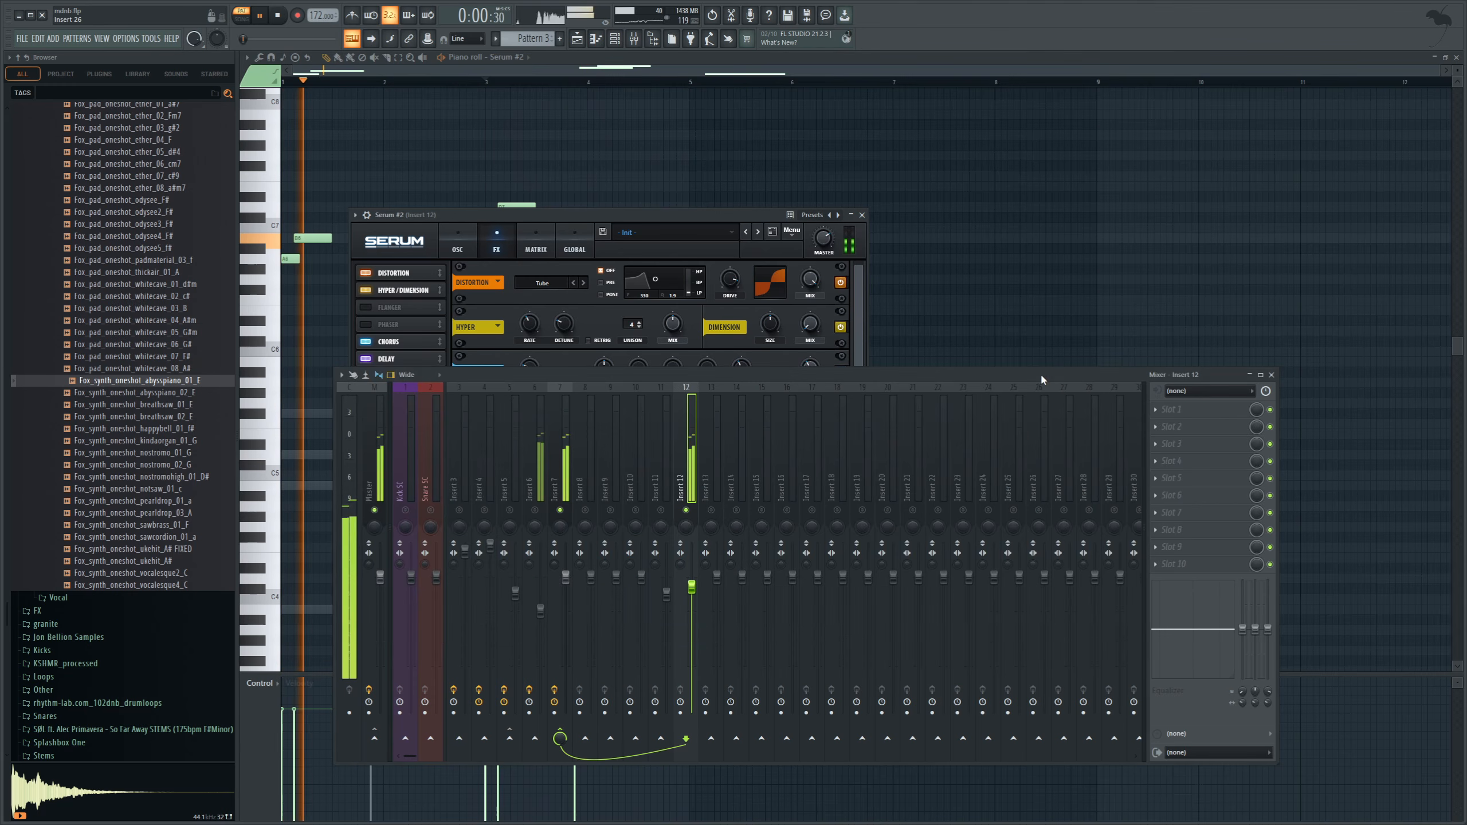
click(1214, 422)
click(1339, 157)
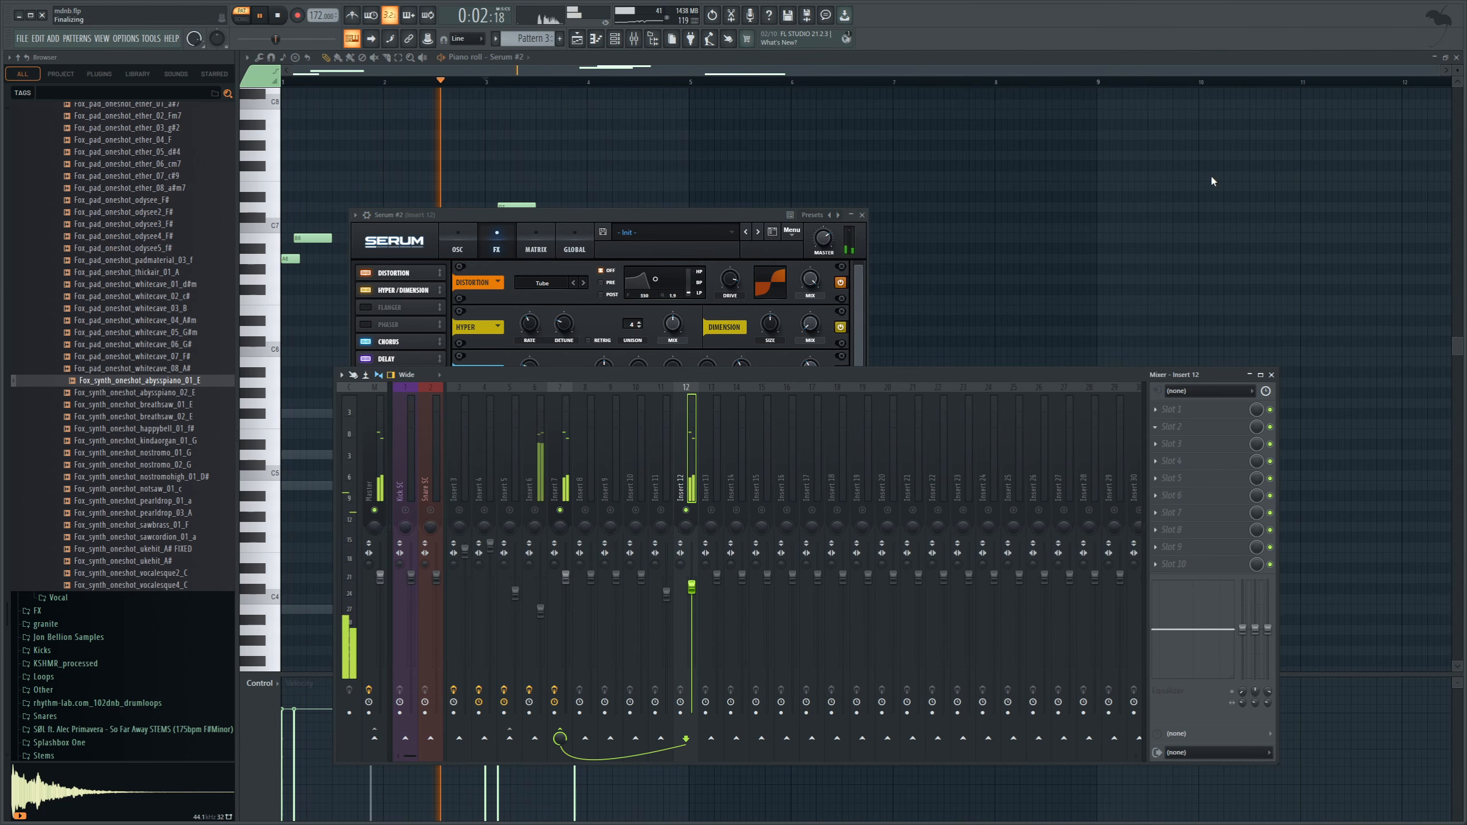
Shape Insert 12's Pro-Q 3 with a high cut, a mid dip and a low cut, and unsolo the insert.
drag(919, 330, 888, 304)
drag(676, 326, 675, 348)
click(308, 310)
drag(308, 310, 569, 342)
click(1005, 376)
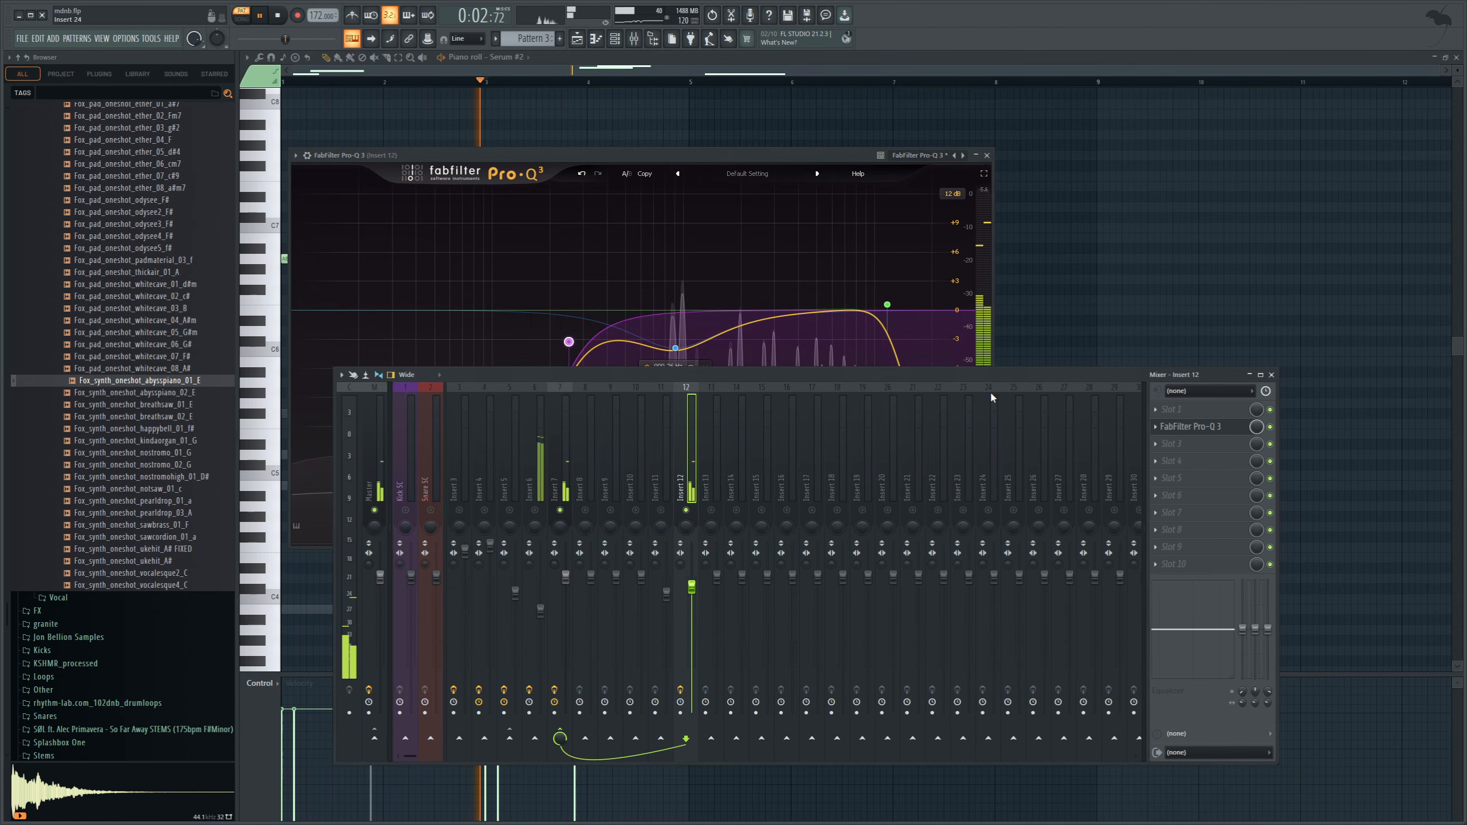
right_click(686, 508)
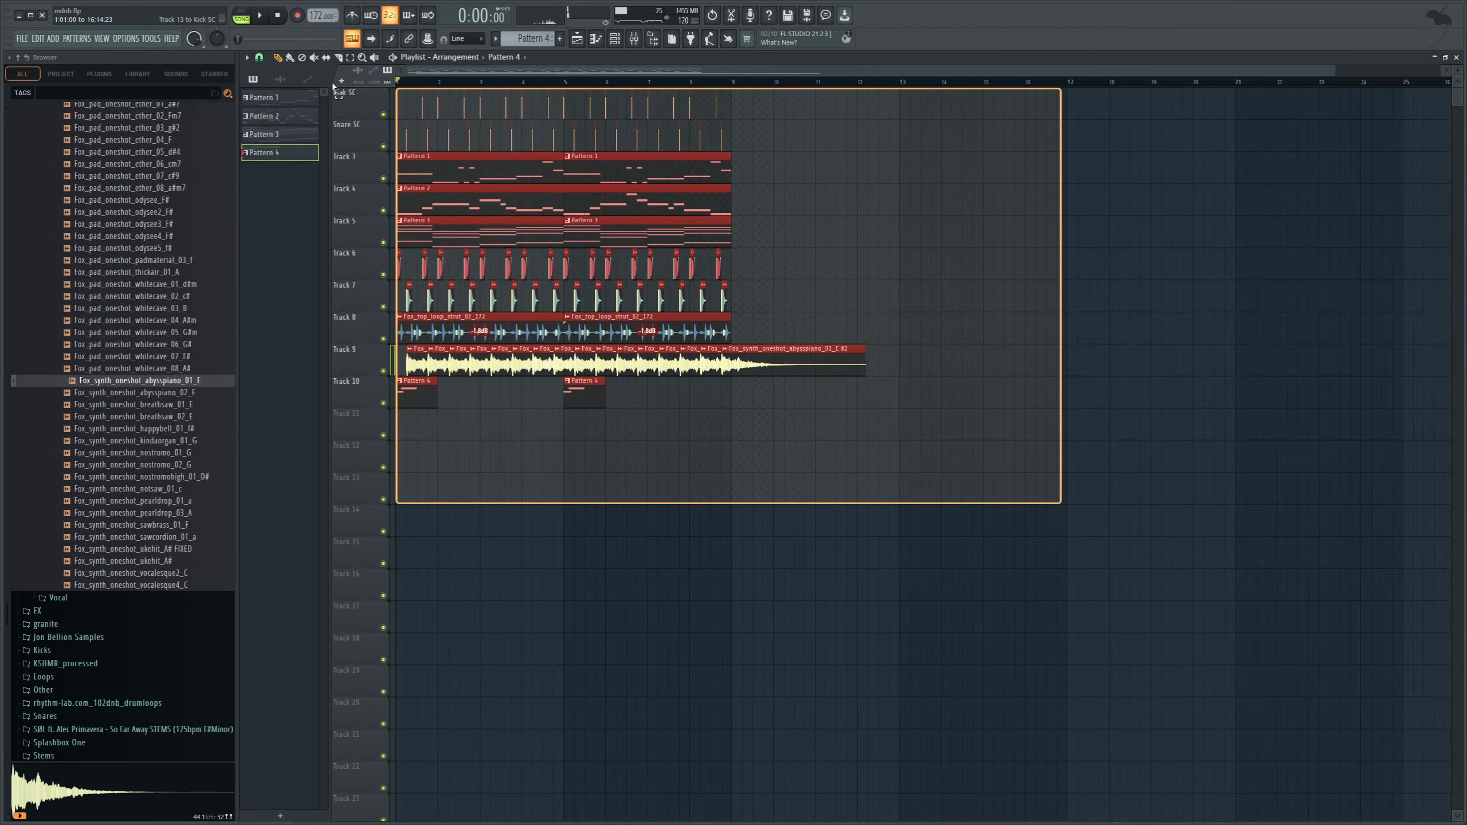
Move the whole playlist arrangement to start at bar 17 and create Pattern 5.
drag(599, 223, 1145, 223)
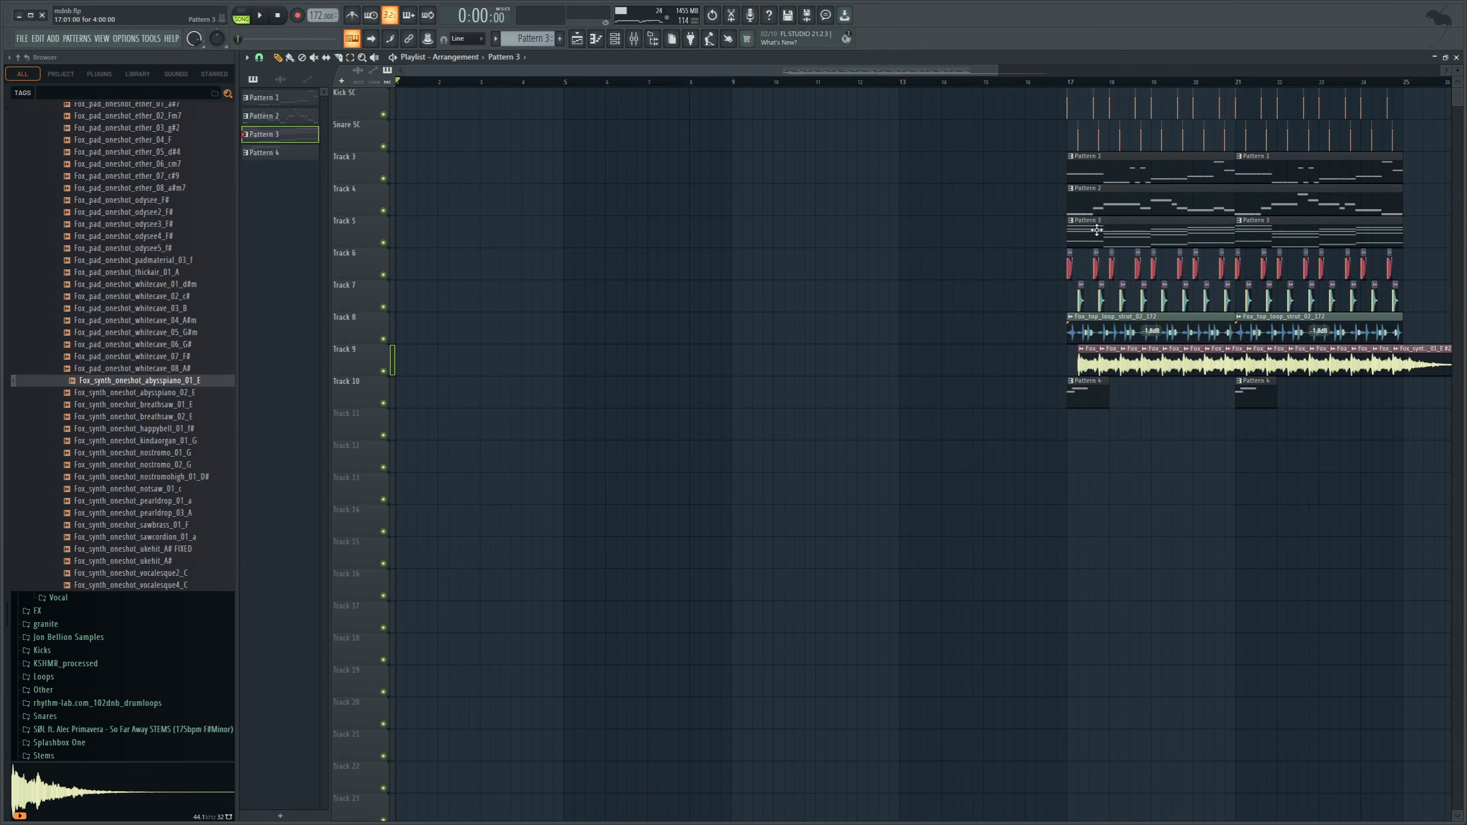
click(615, 41)
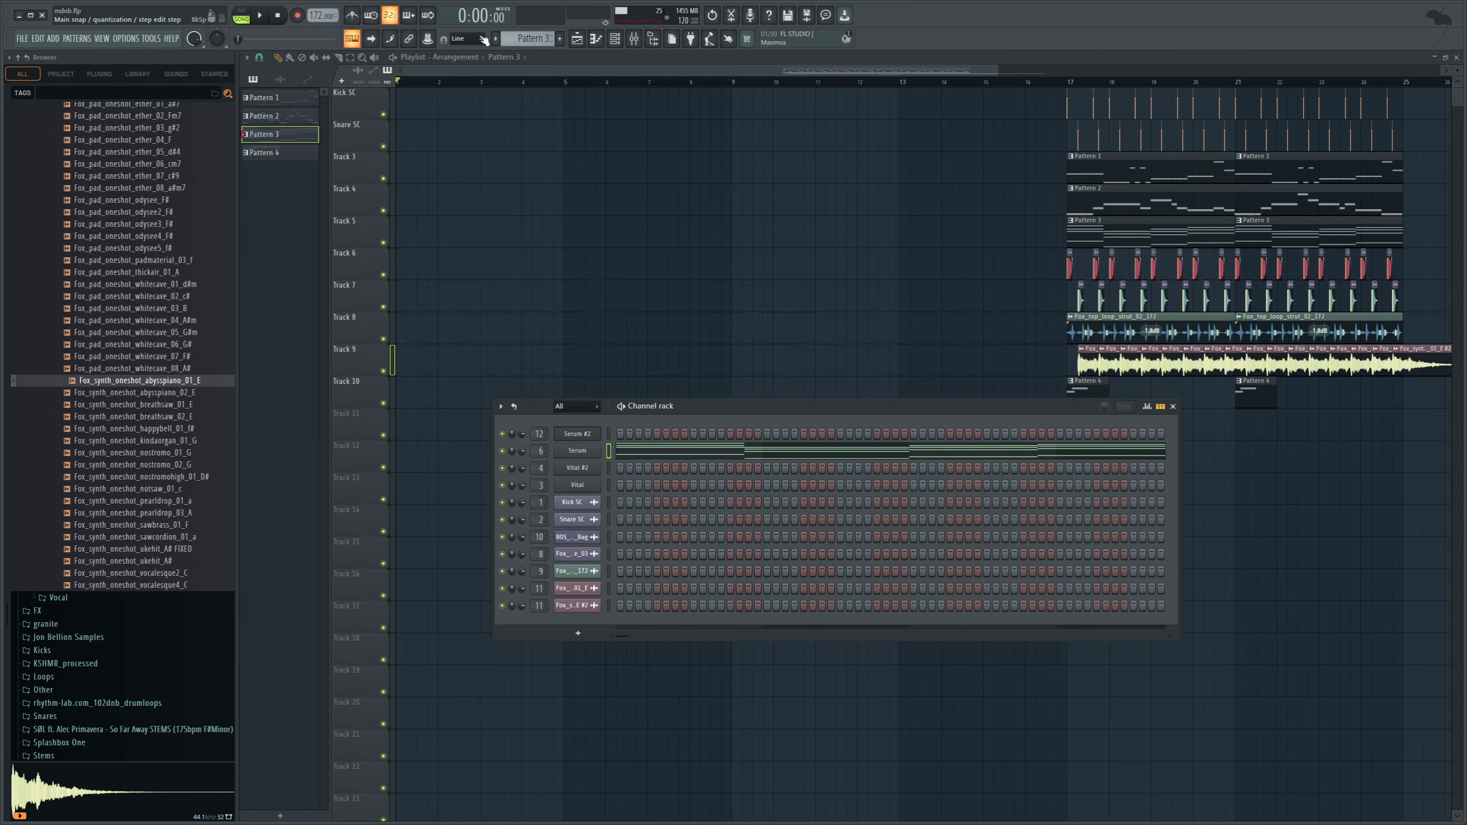
key(F4)
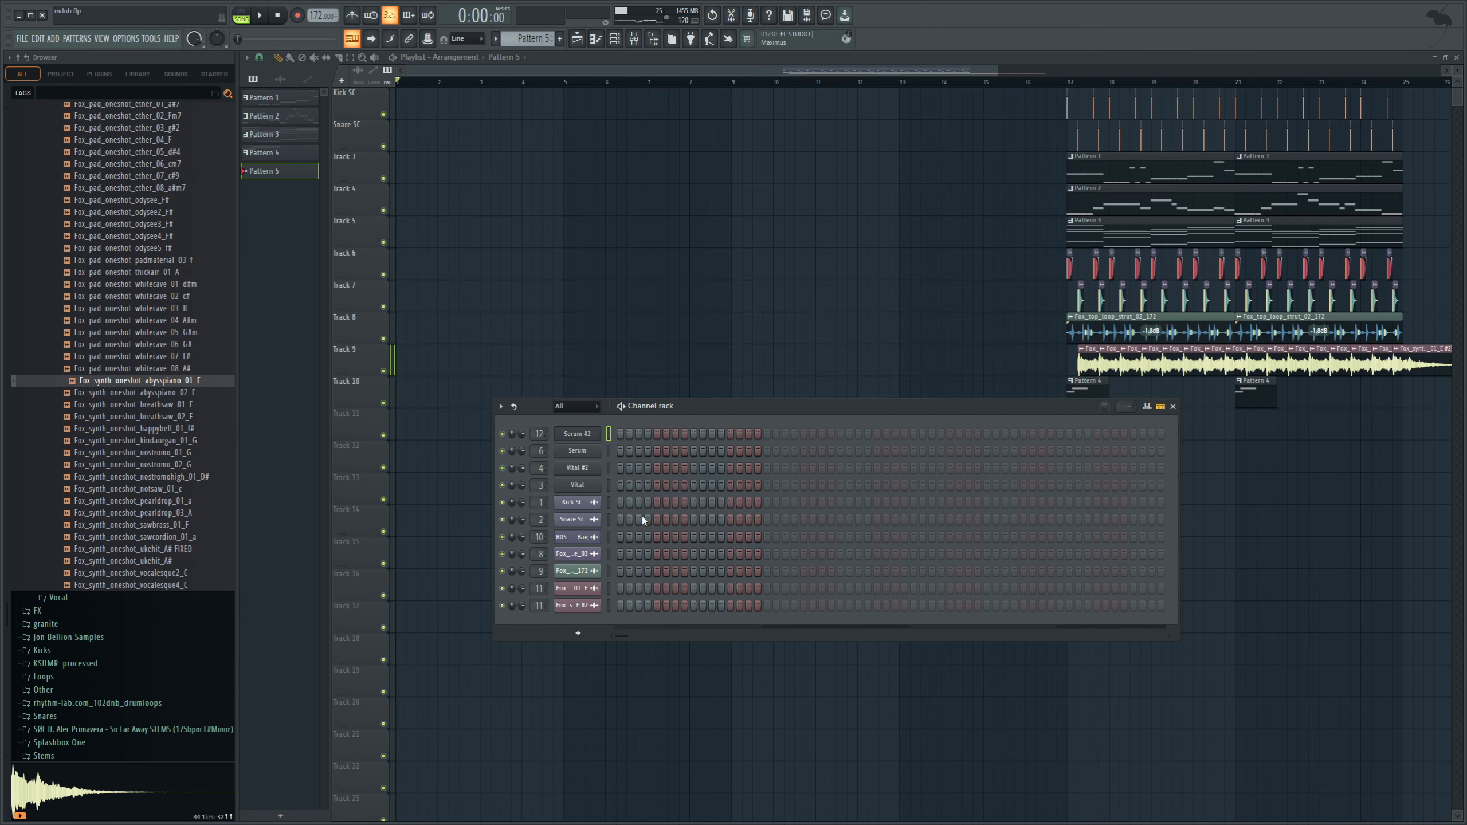
Add a third Serum instance to Pattern 5, paste the chord progression into it and play it.
click(754, 512)
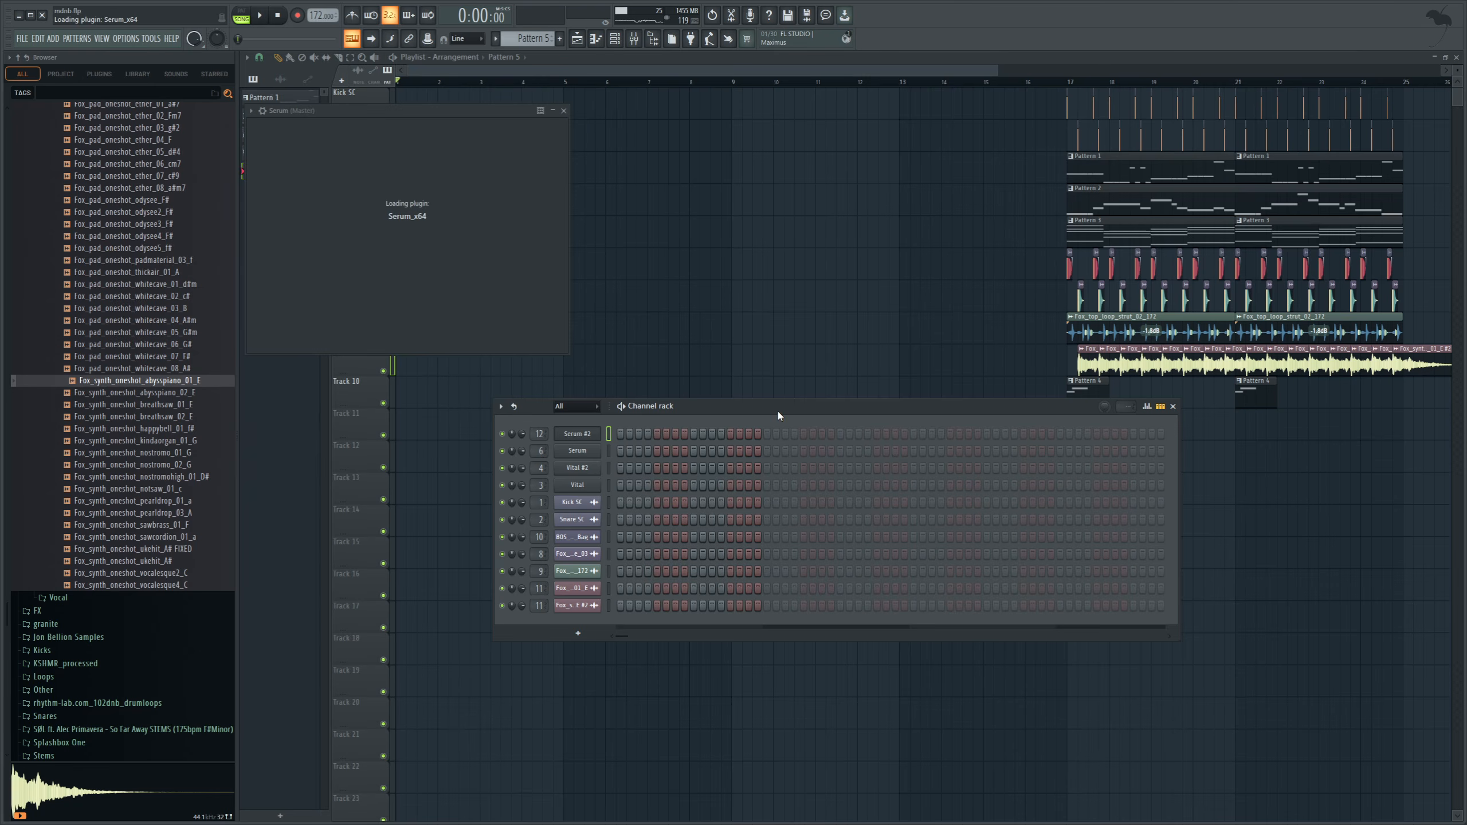
key(ctrl+v)
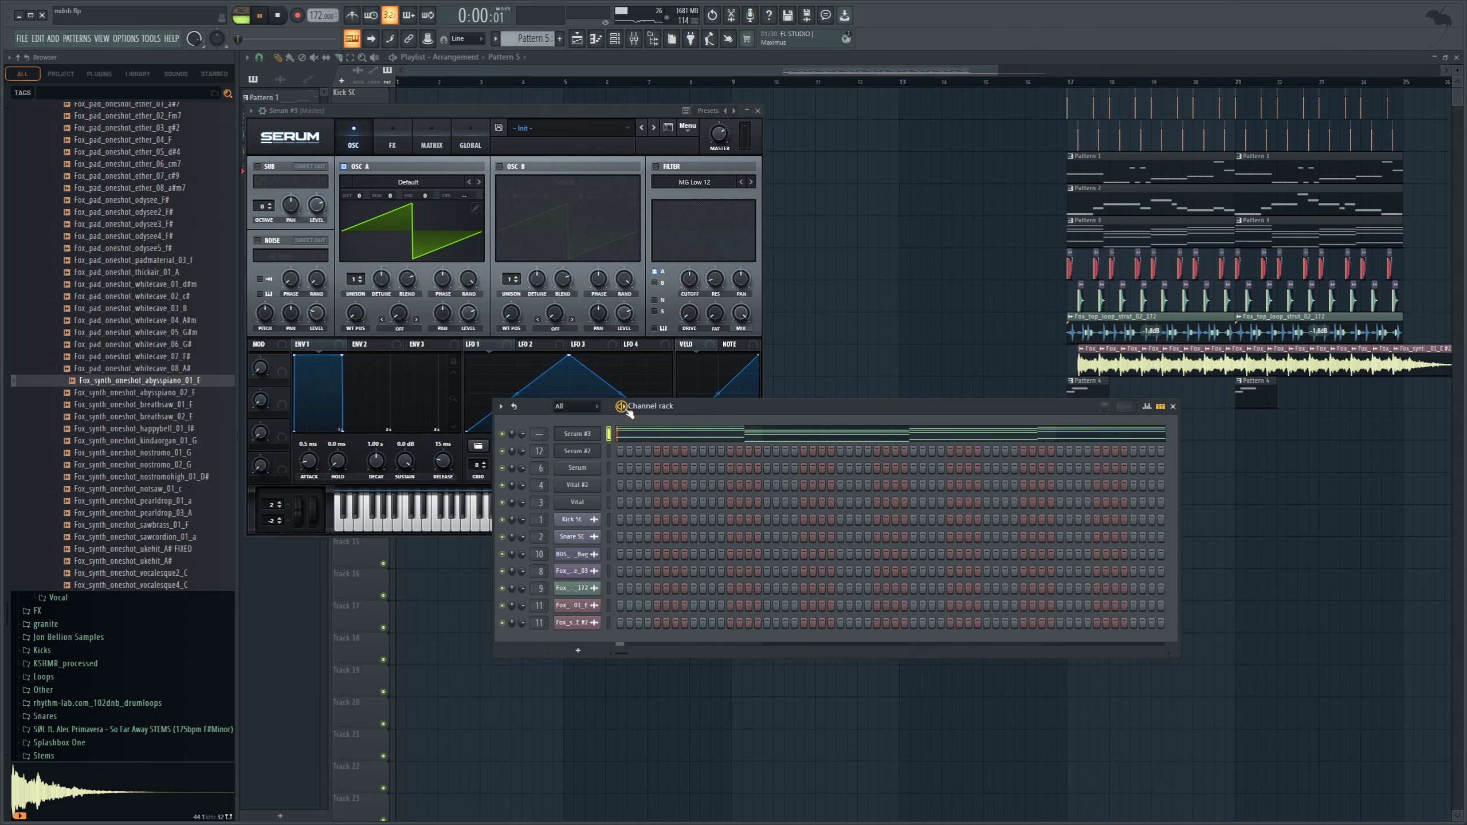
key(space)
Enable the new Serum's filter as MG Low 24, set its cutoff to 358 Hz and adjust Macro 1.
click(730, 168)
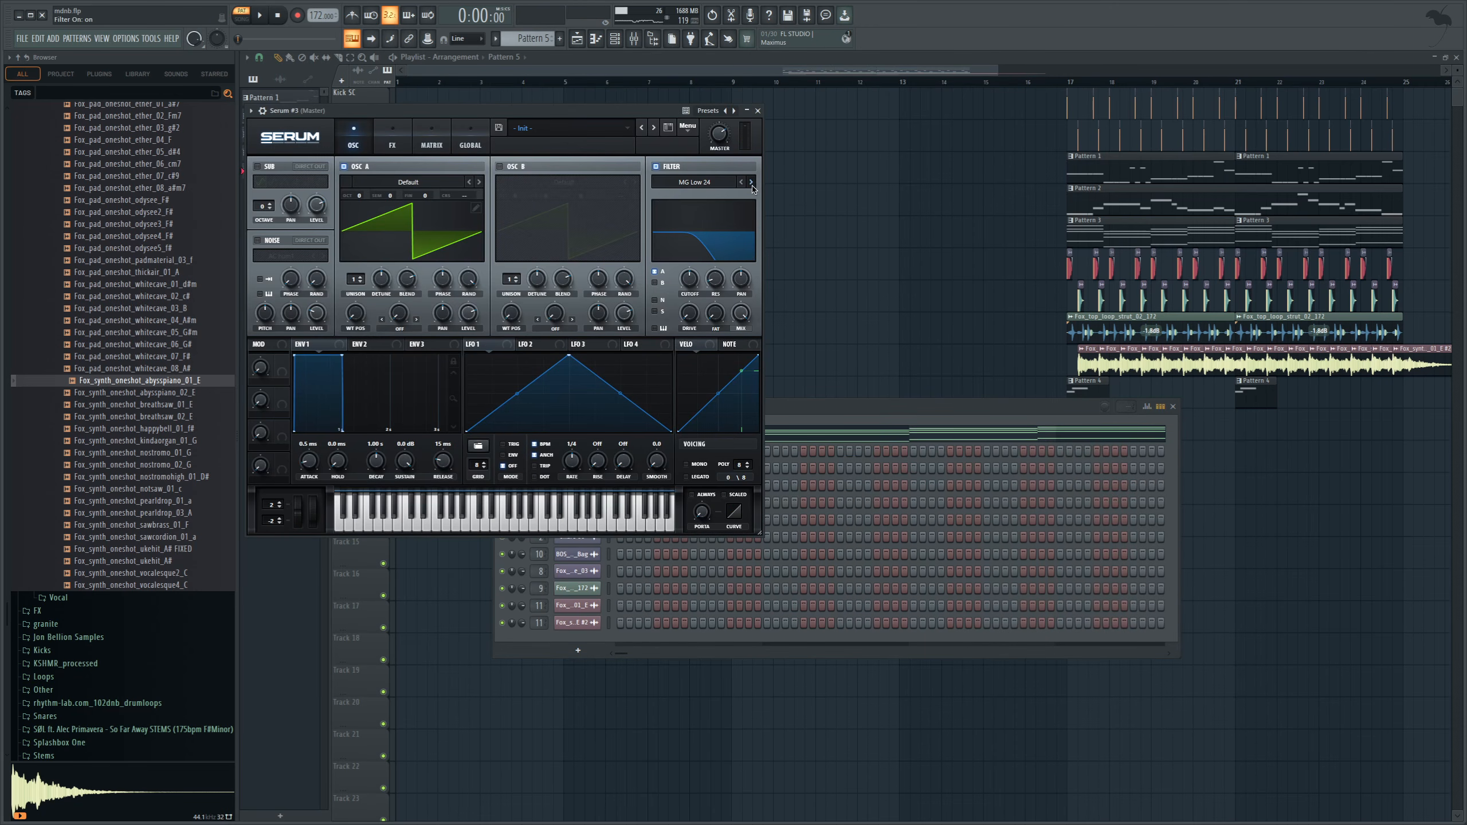
drag(690, 286, 685, 283)
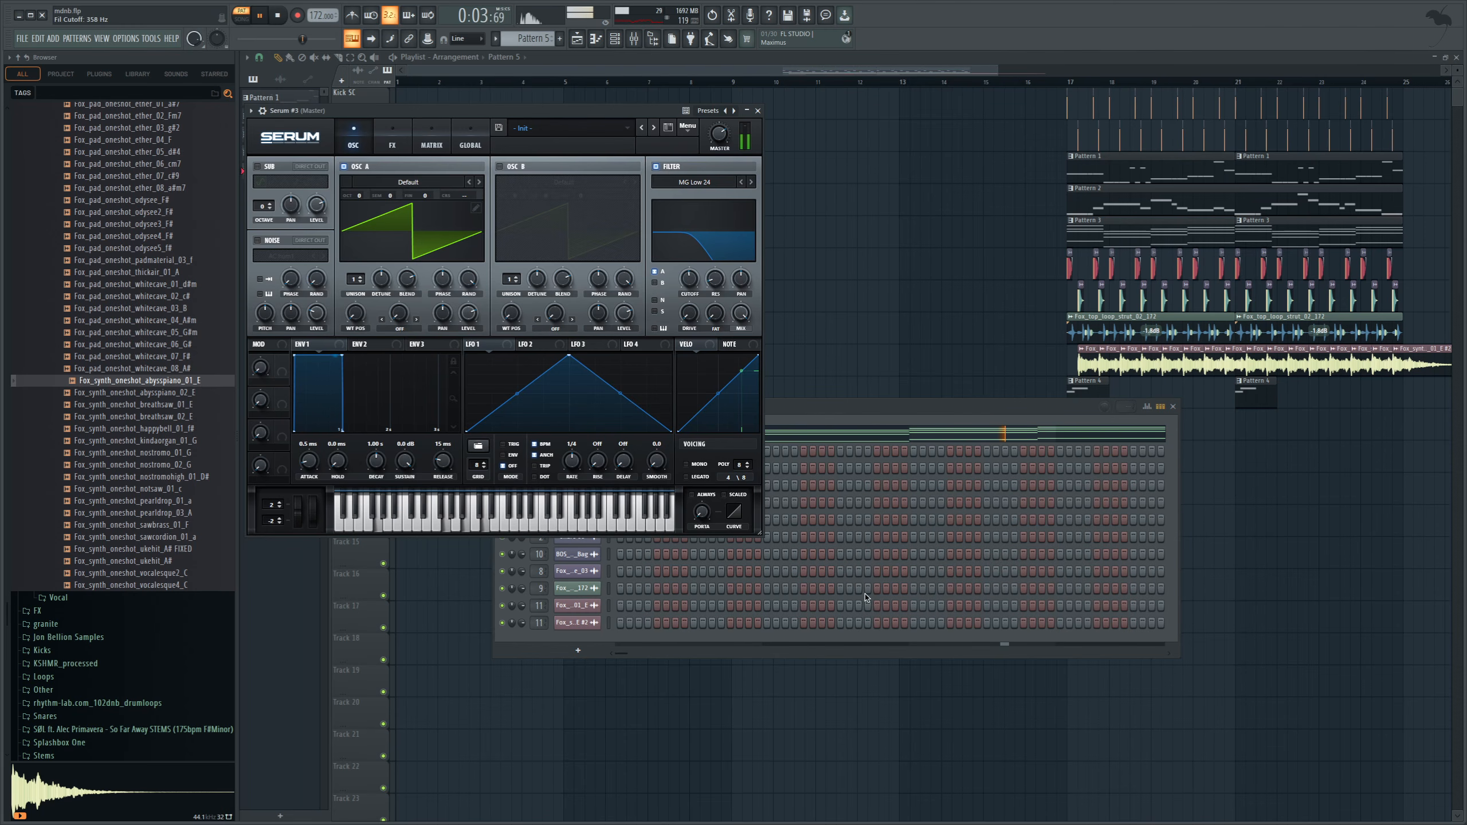
drag(257, 374, 269, 337)
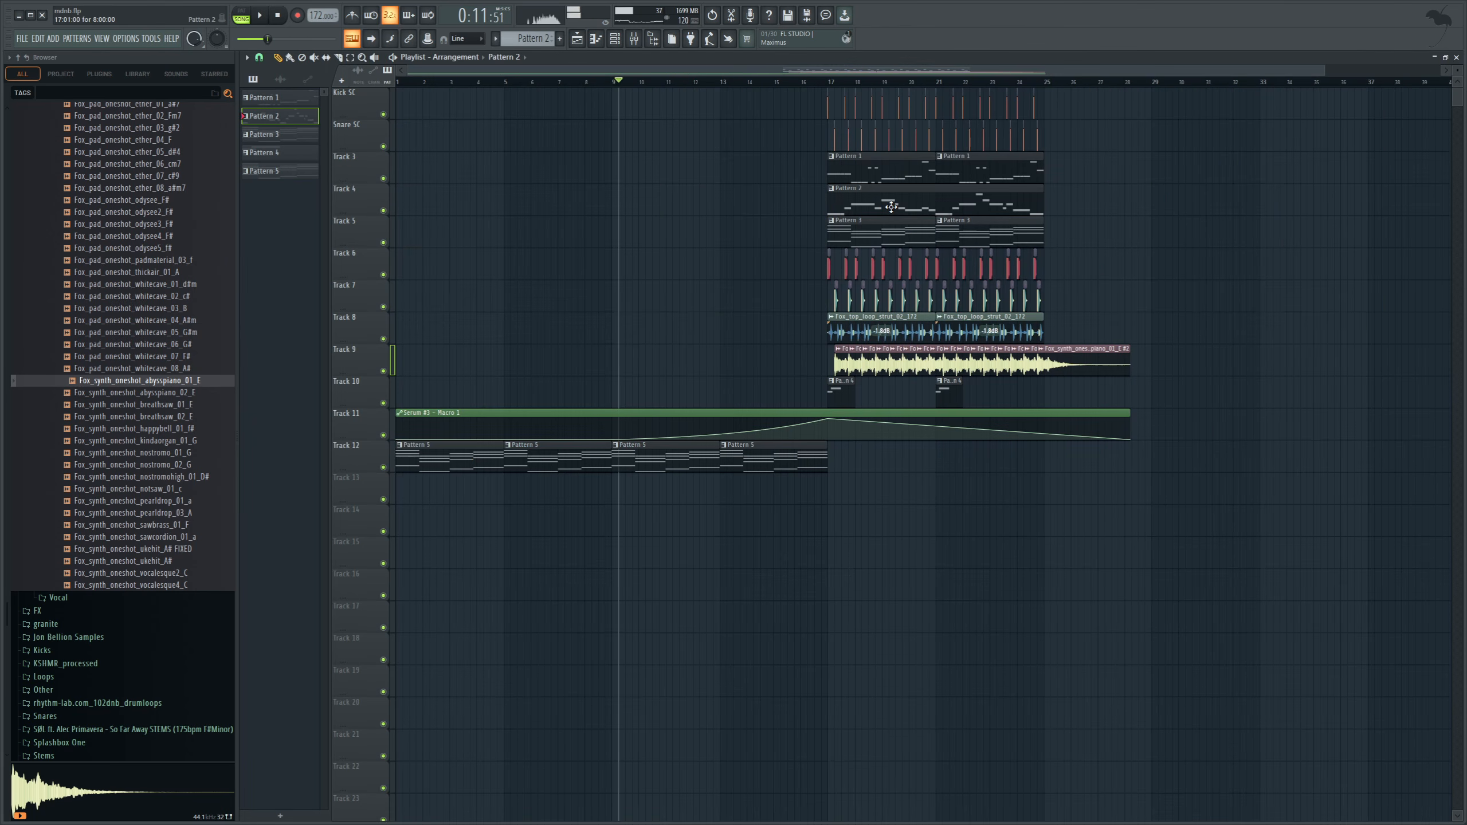
Place a copy of Pattern 2 on playlist Track 4 from bar 9.
click(612, 189)
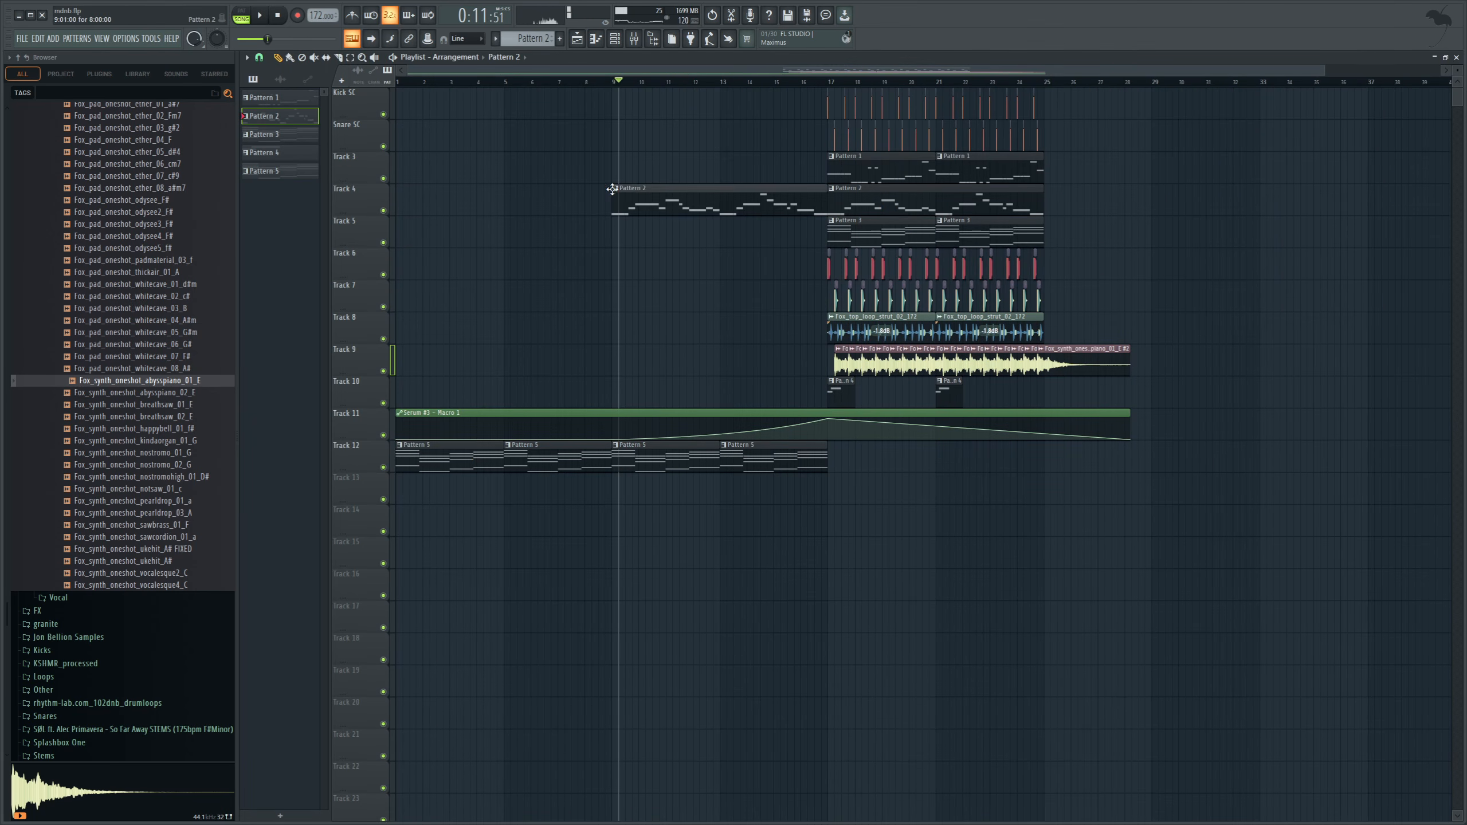
Play from bar 9 and move the FabFilter Pro-Q 3 band on Insert 4 to a lower frequency to filter Pattern 2.
click(615, 84)
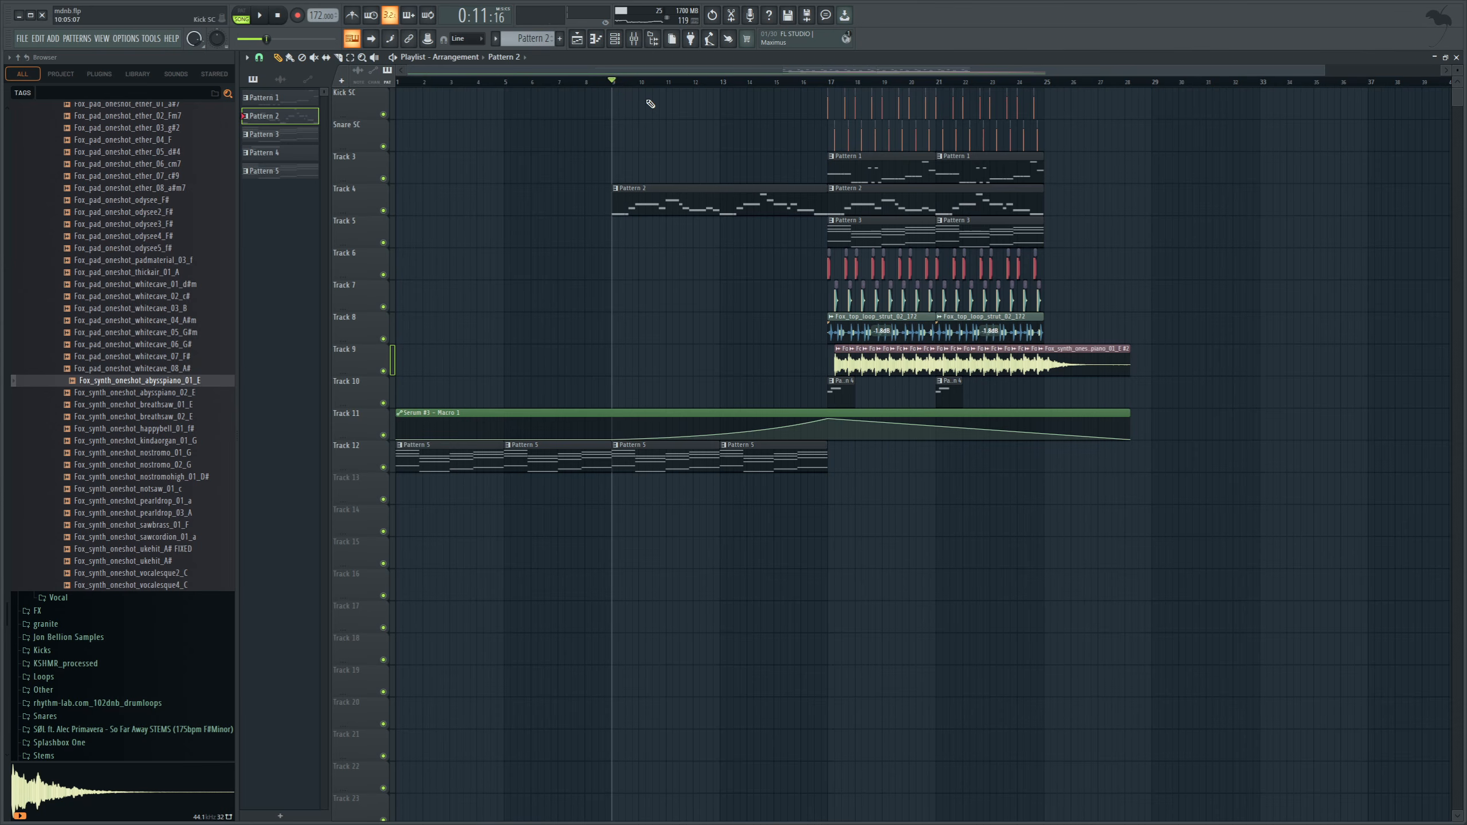
key(space)
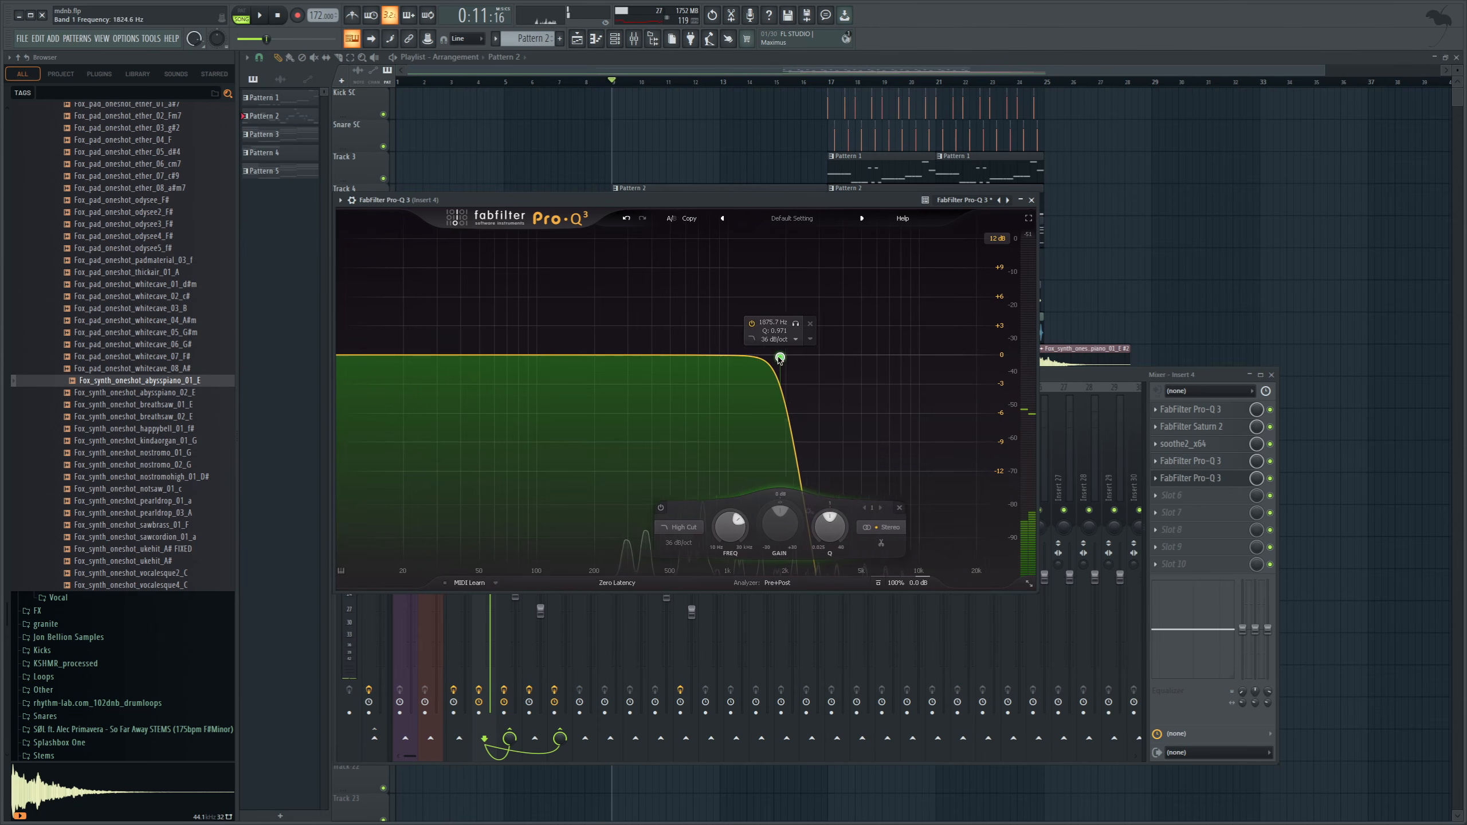
key(space)
drag(779, 357, 694, 355)
Shape the FabFilter Pro-Q 3 mix level automation on Track 14 to drop to zero at bar 17 and stay flat.
mouse_move(908, 541)
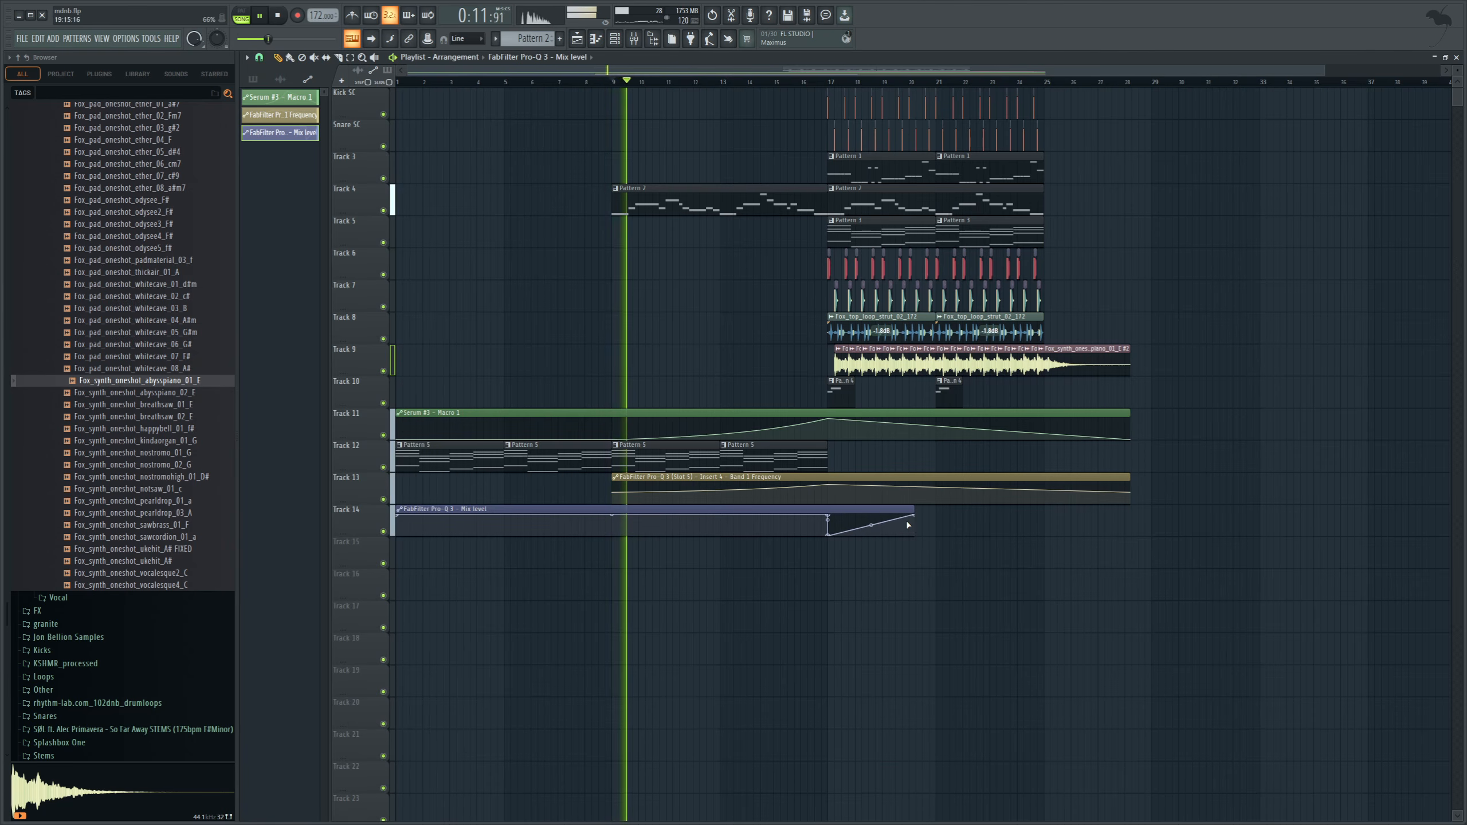
drag(913, 515, 923, 553)
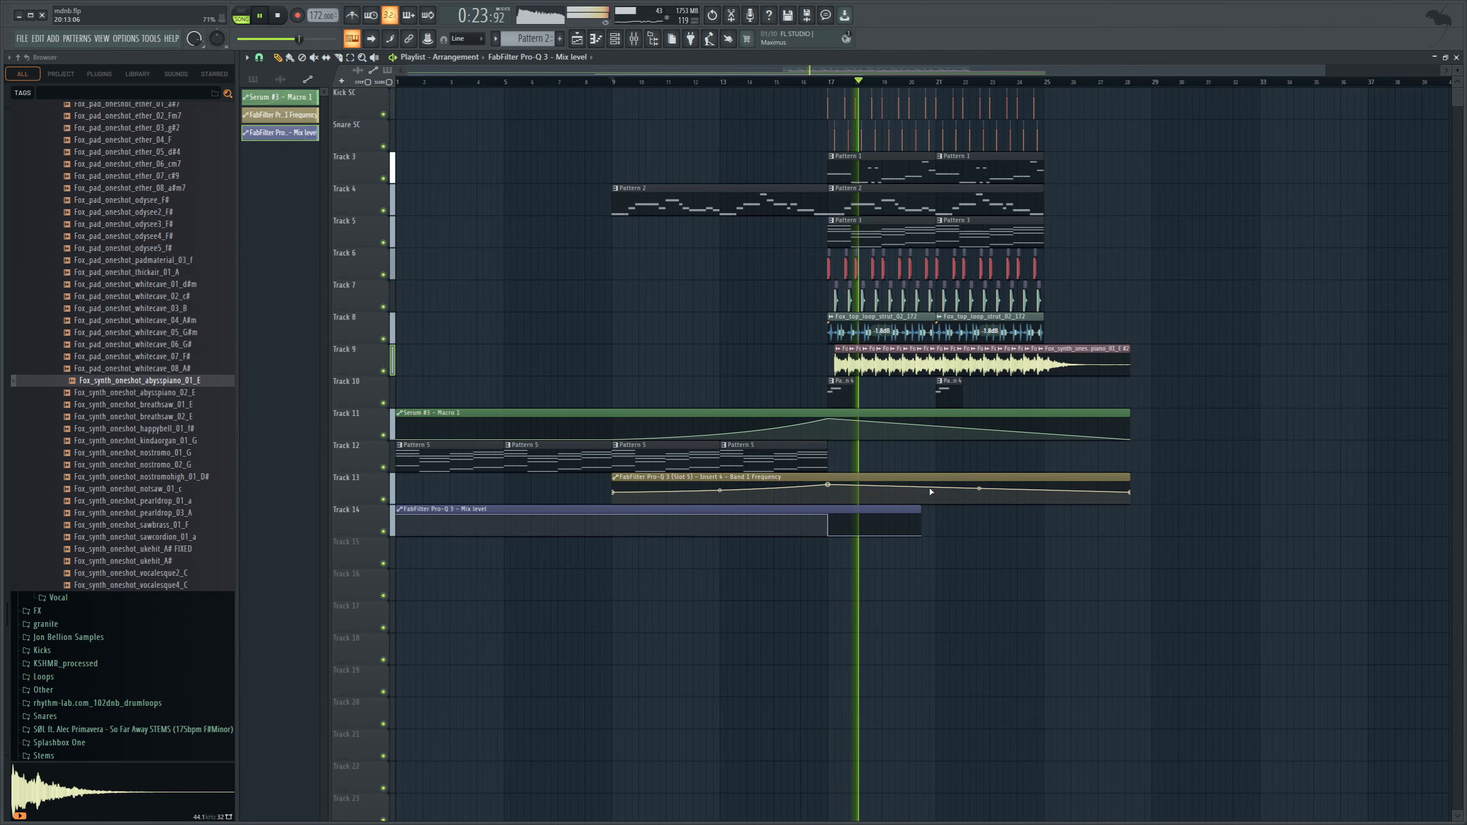
key(space)
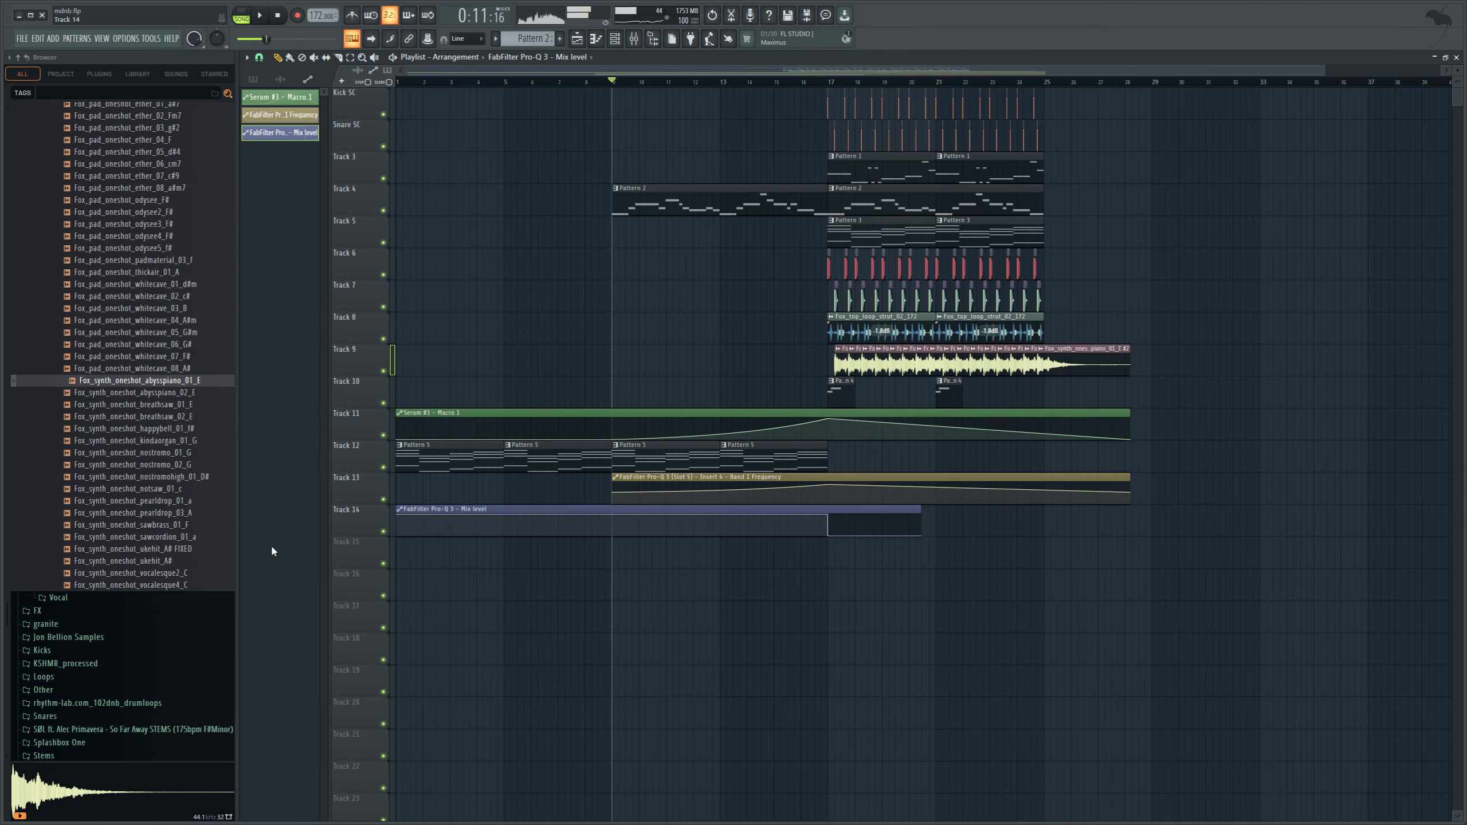
Add Fox_FX_impact_crash_01 at bar 17 on Track 15 and Fox_FX_uplifter_02_172 at bar 9 on Track 16, and play the intro.
click(82, 318)
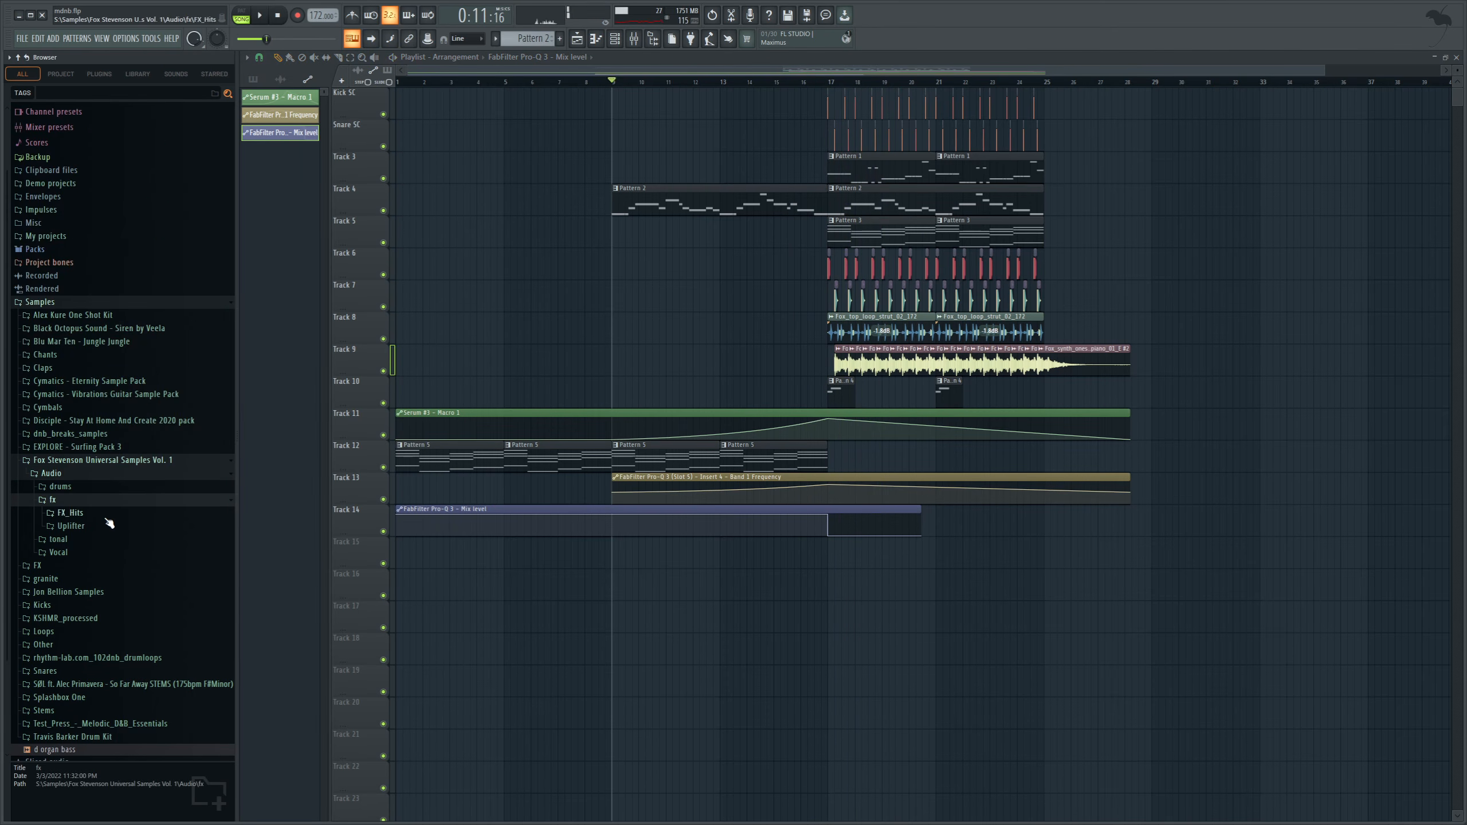
click(116, 513)
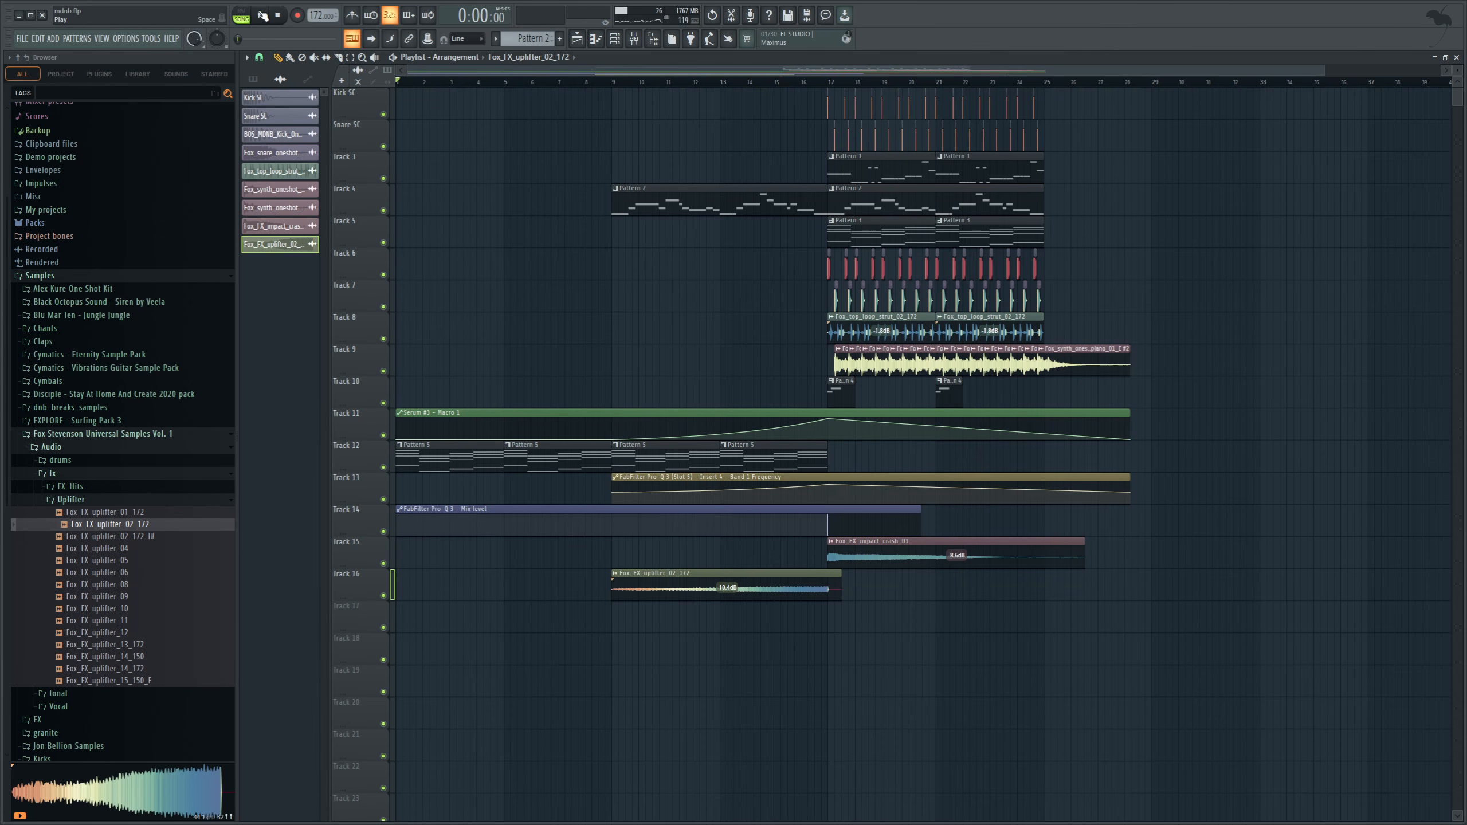
key(space)
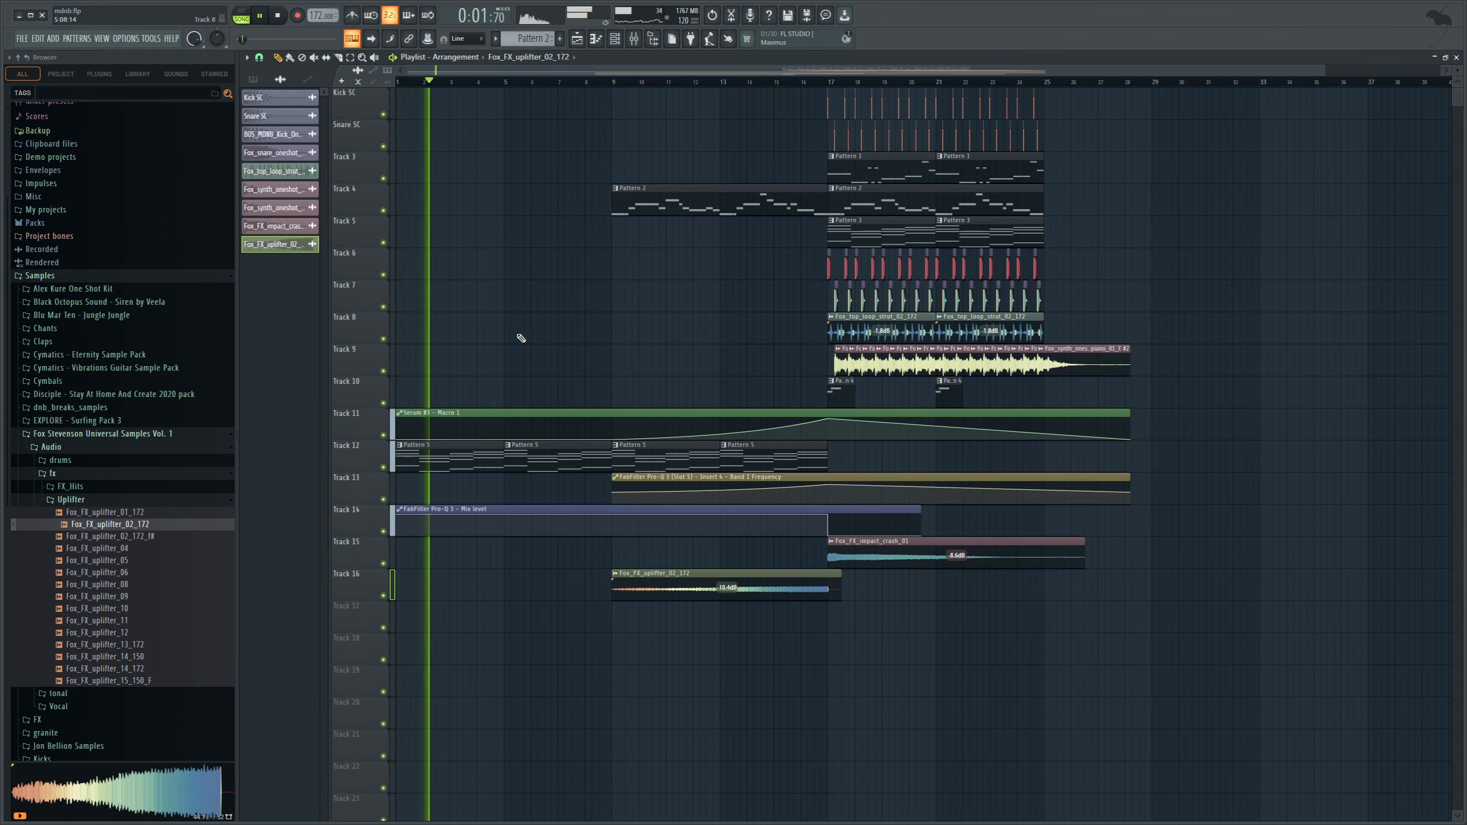
click(607, 84)
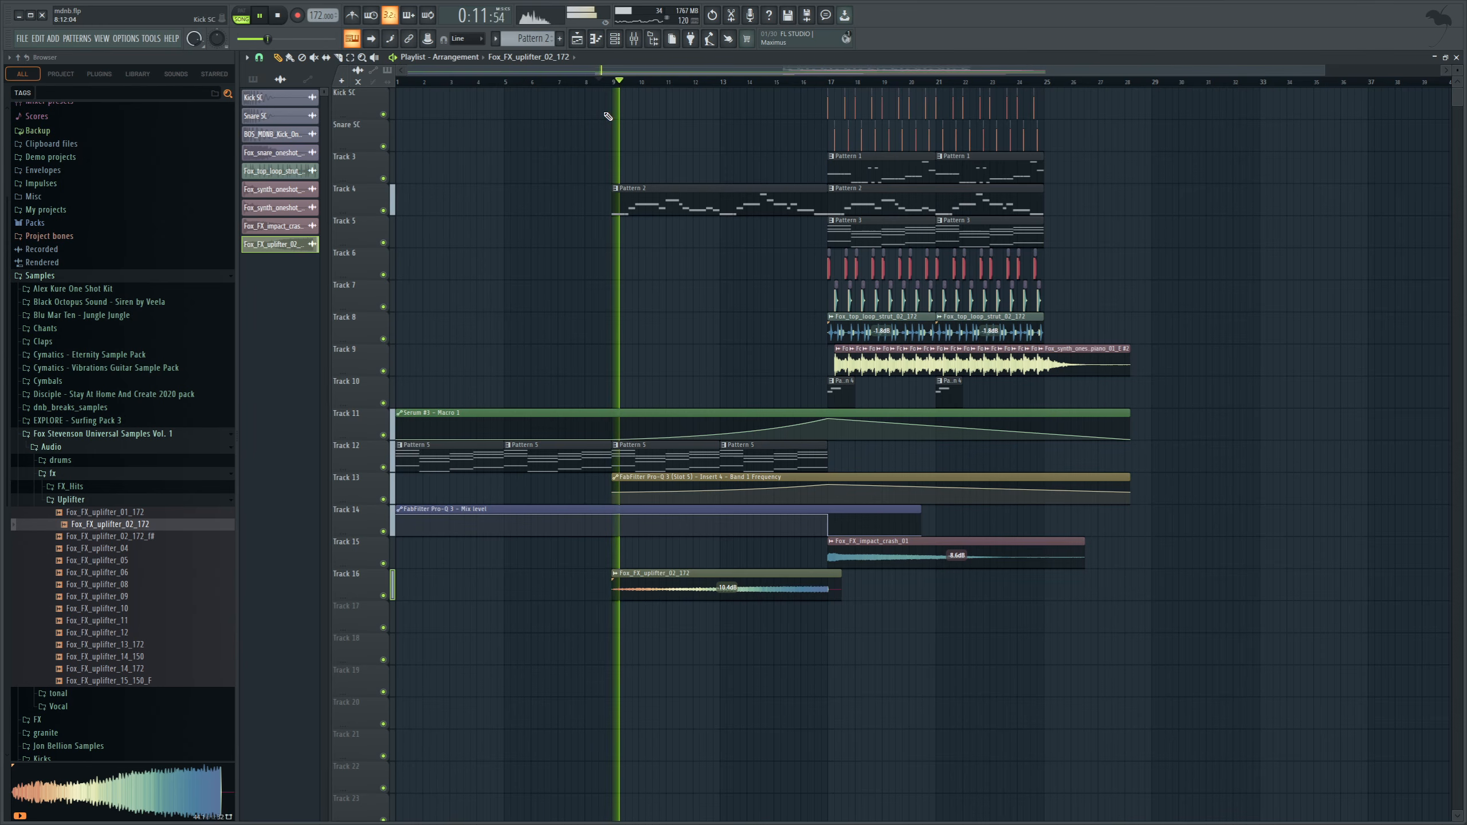
key(space)
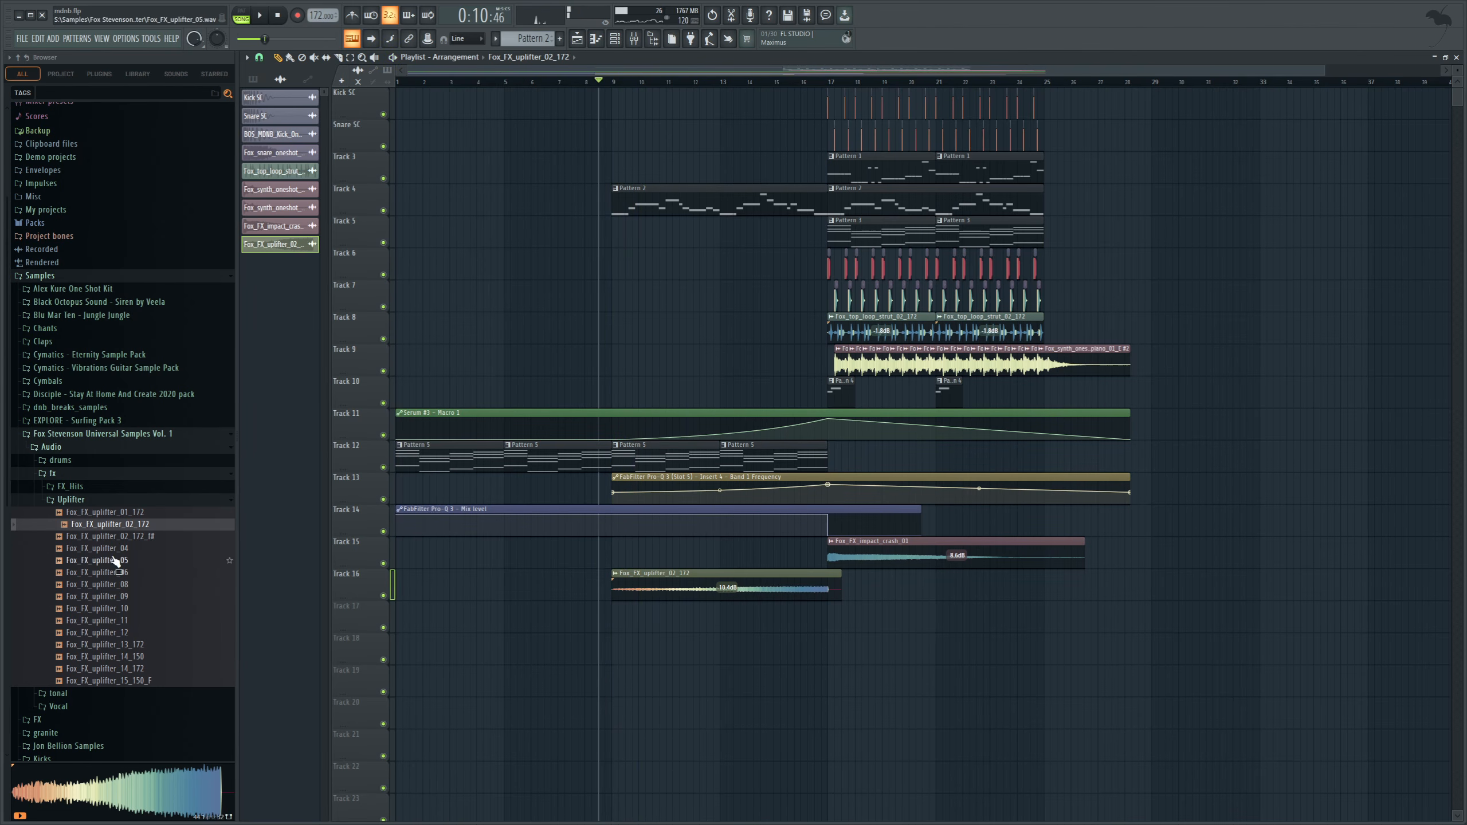
Place the TSP_NOISIA_V2_172_break_loop_roldrums_ouderwets_nieuw sample twice in a row on Track 17, filling bars 9 to 17.
scroll(109, 561, down, 3)
click(92, 571)
scroll(197, 546, down, 2)
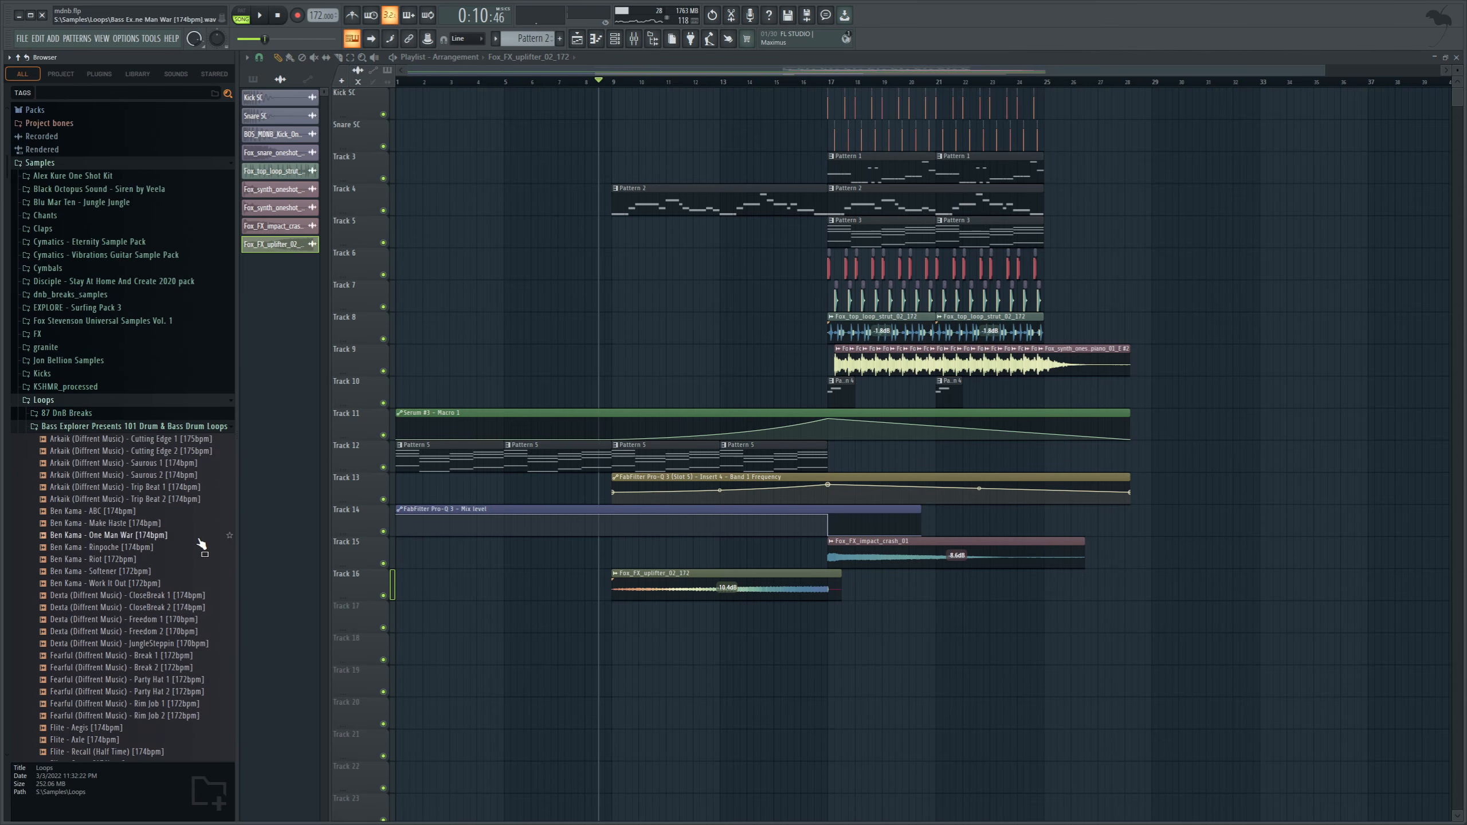
click(56, 403)
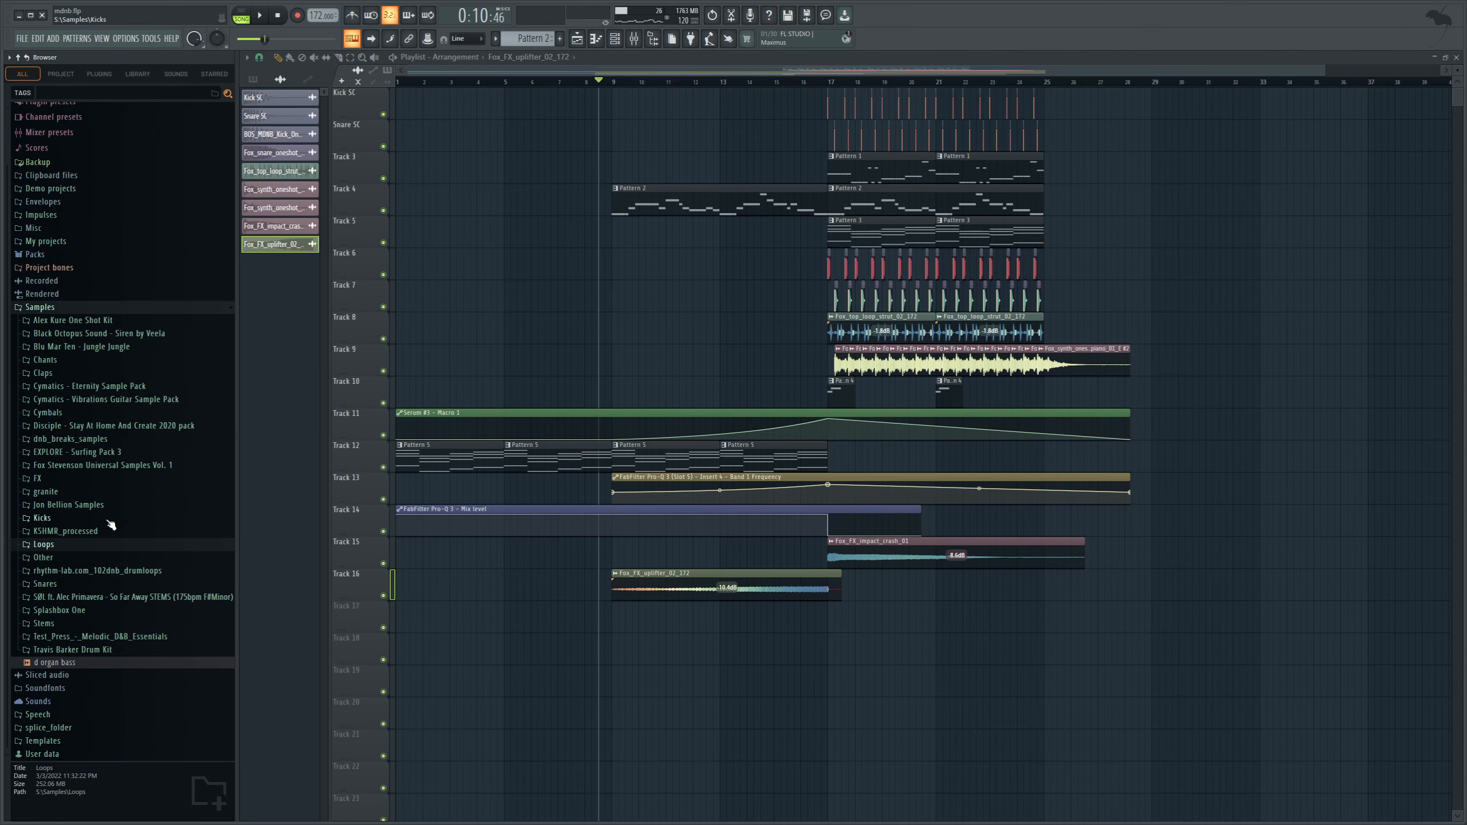
drag(139, 683, 613, 621)
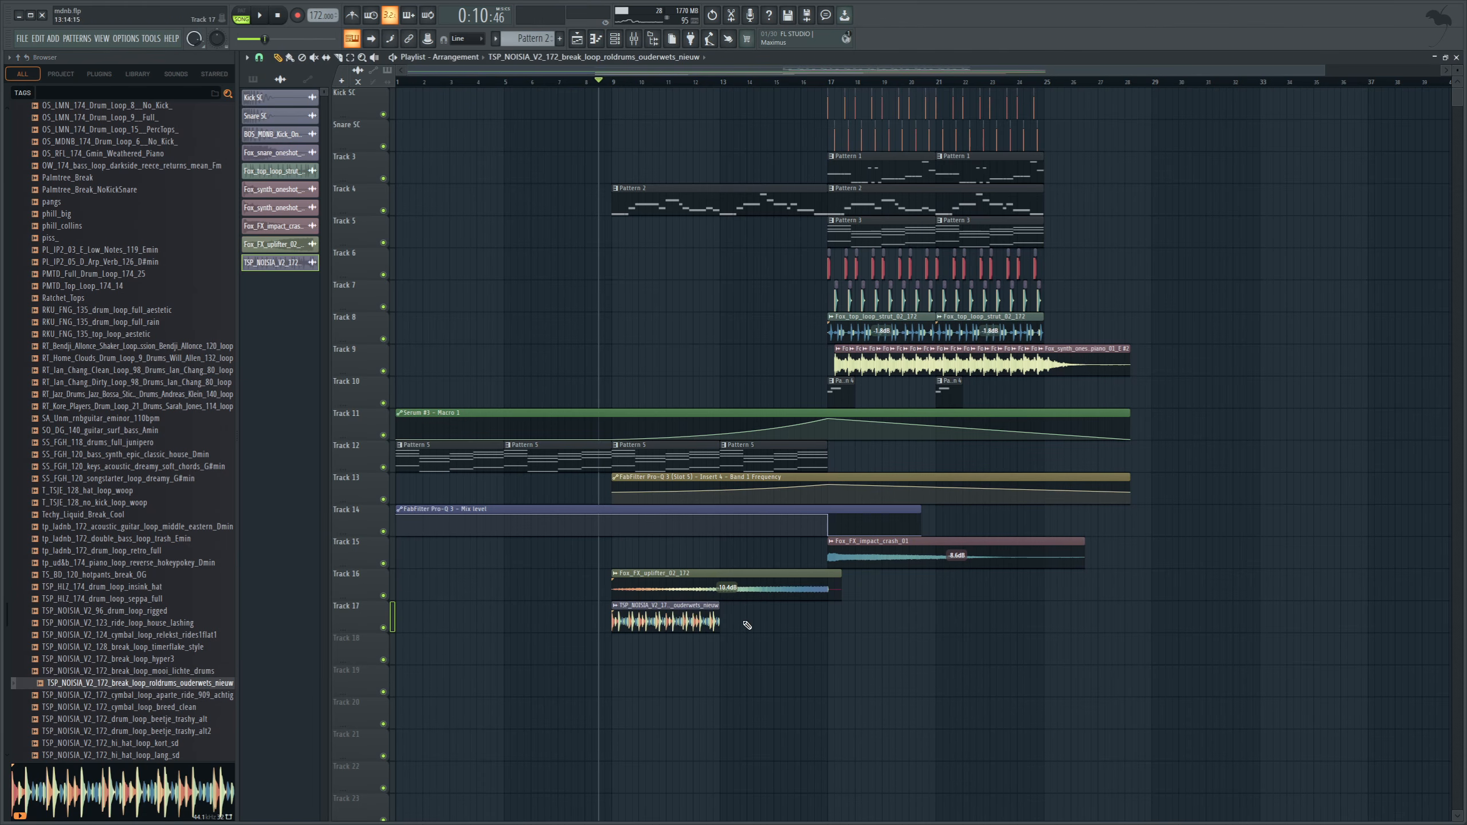
click(734, 624)
Route the break loop to mixer Insert 13 and lower that insert's fader slightly.
double_click(678, 622)
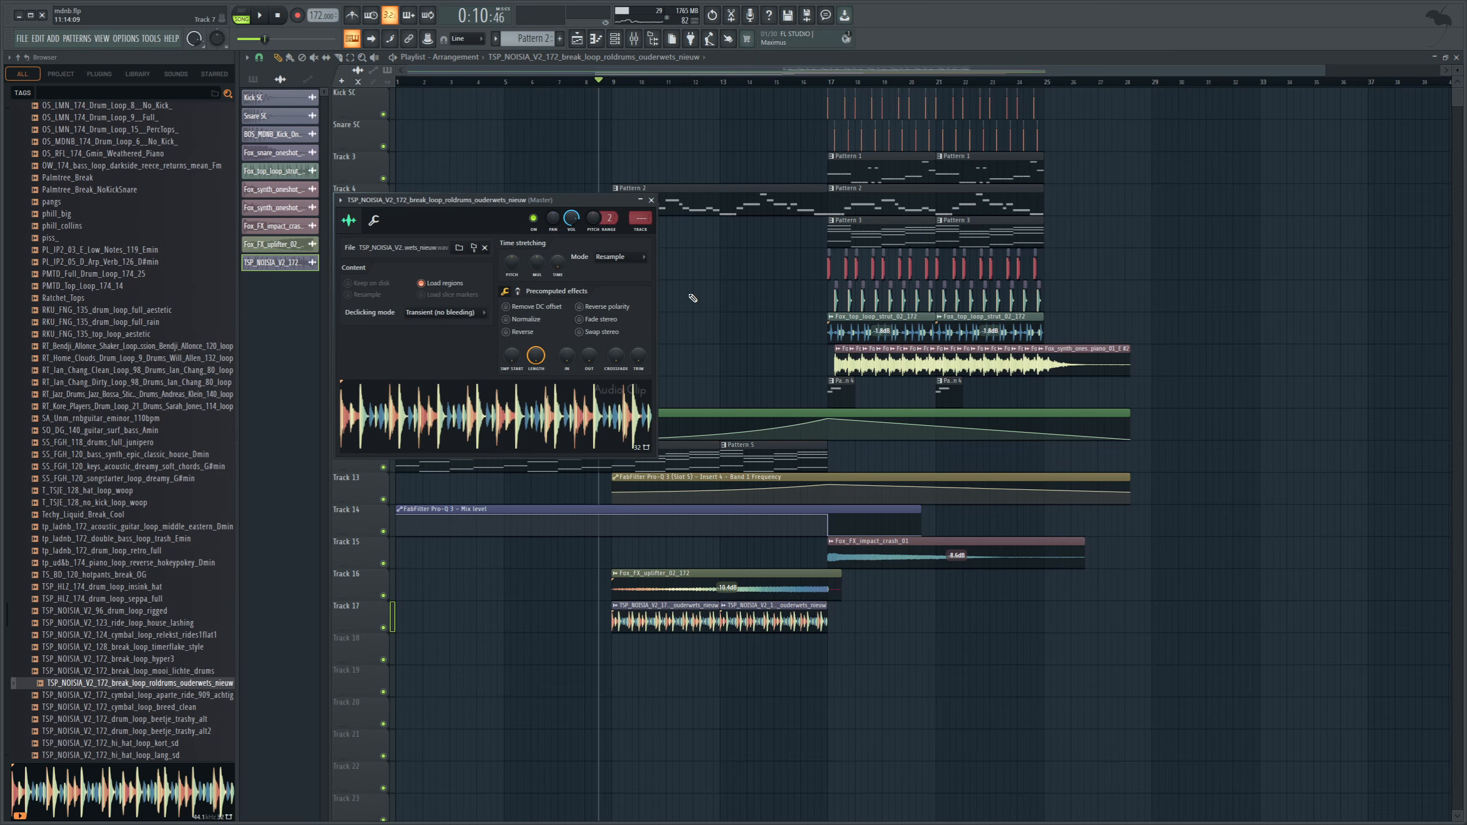
click(635, 40)
drag(641, 219, 641, 178)
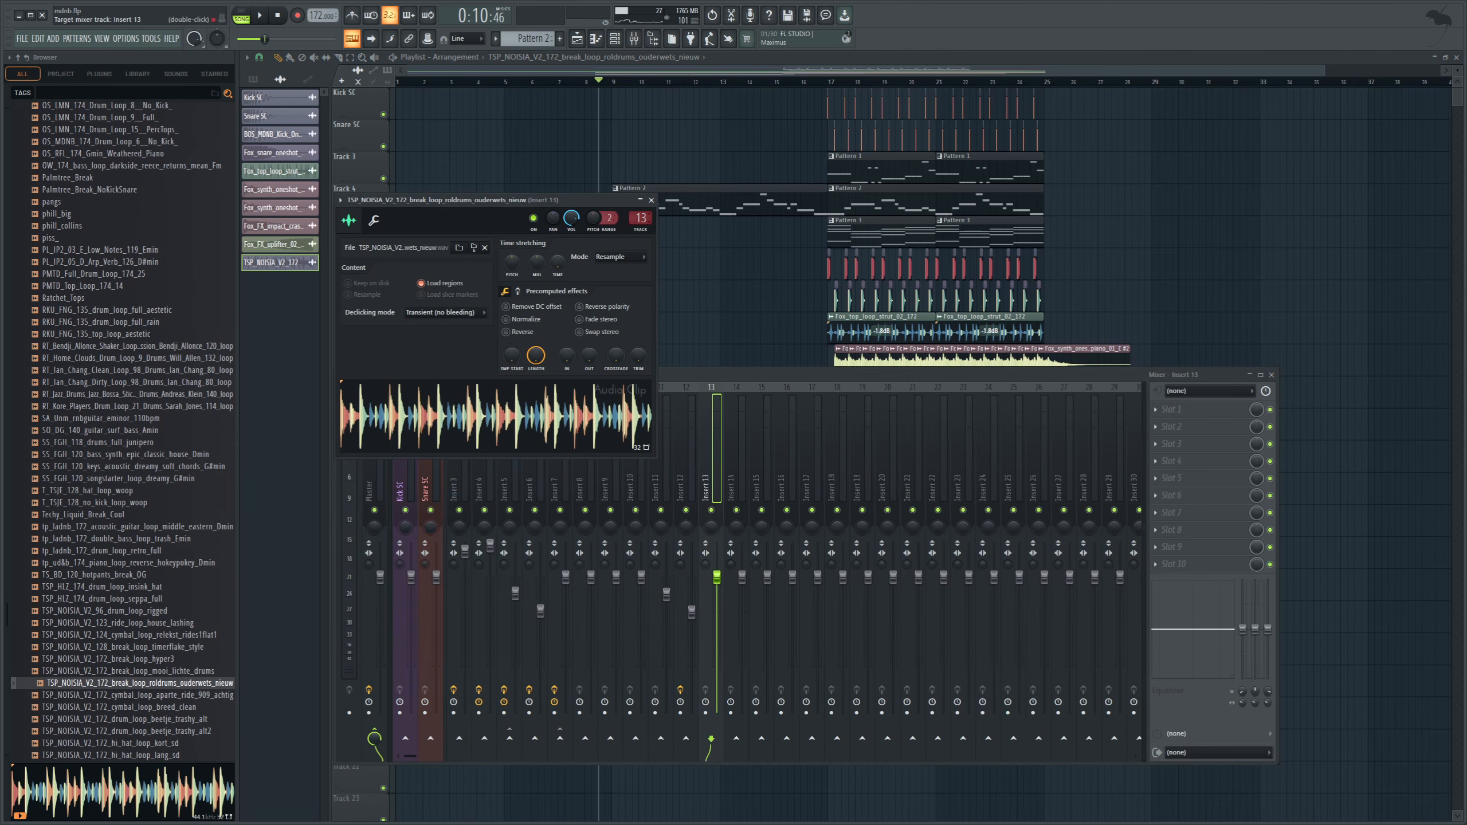
drag(716, 581, 717, 593)
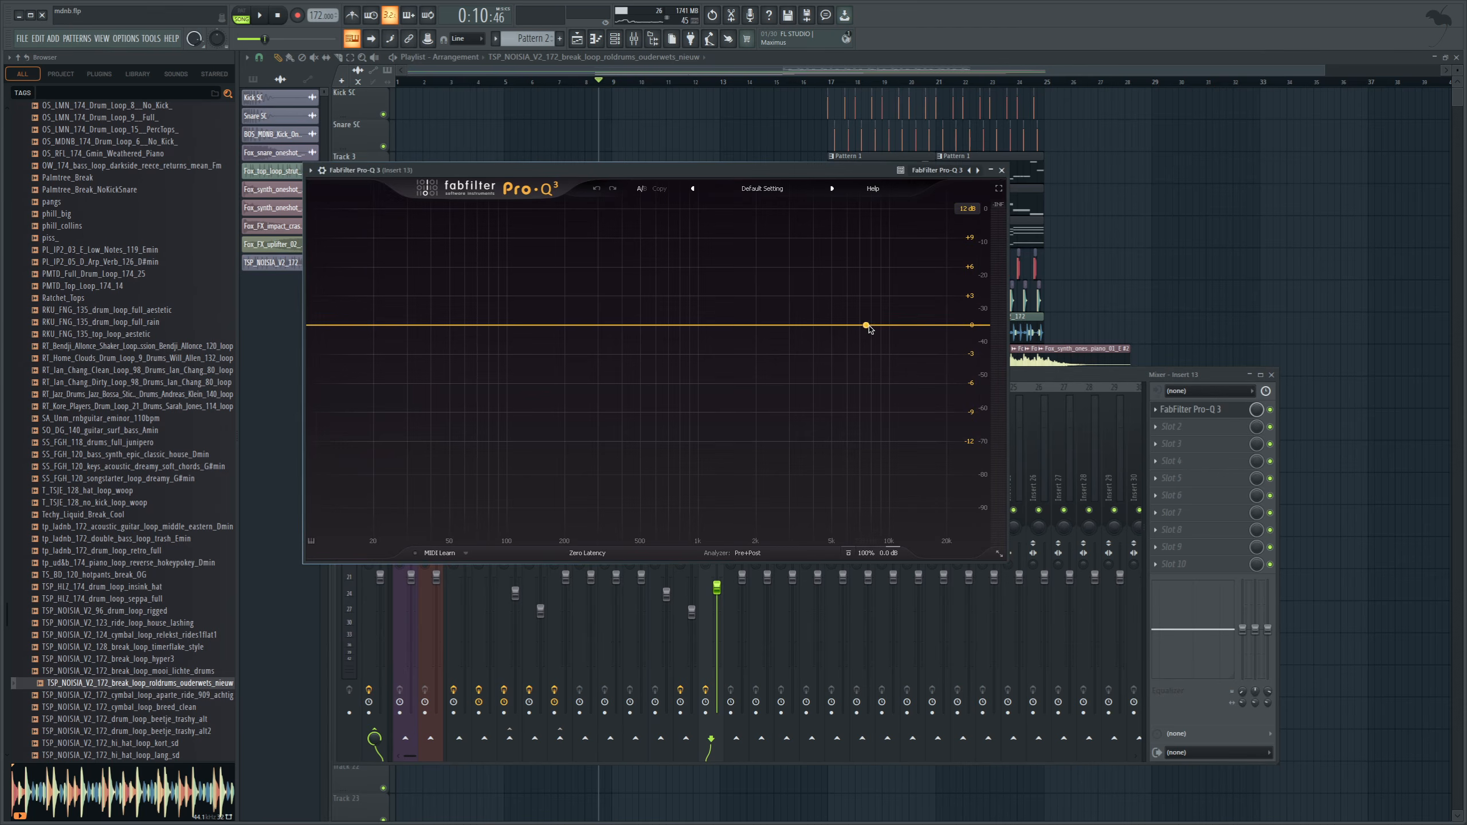
Apply a 24 dB/oct high cut to Insert 13 in FabFilter Pro-Q 3 during playback, and automate its band frequency.
drag(971, 326, 673, 336)
key(space)
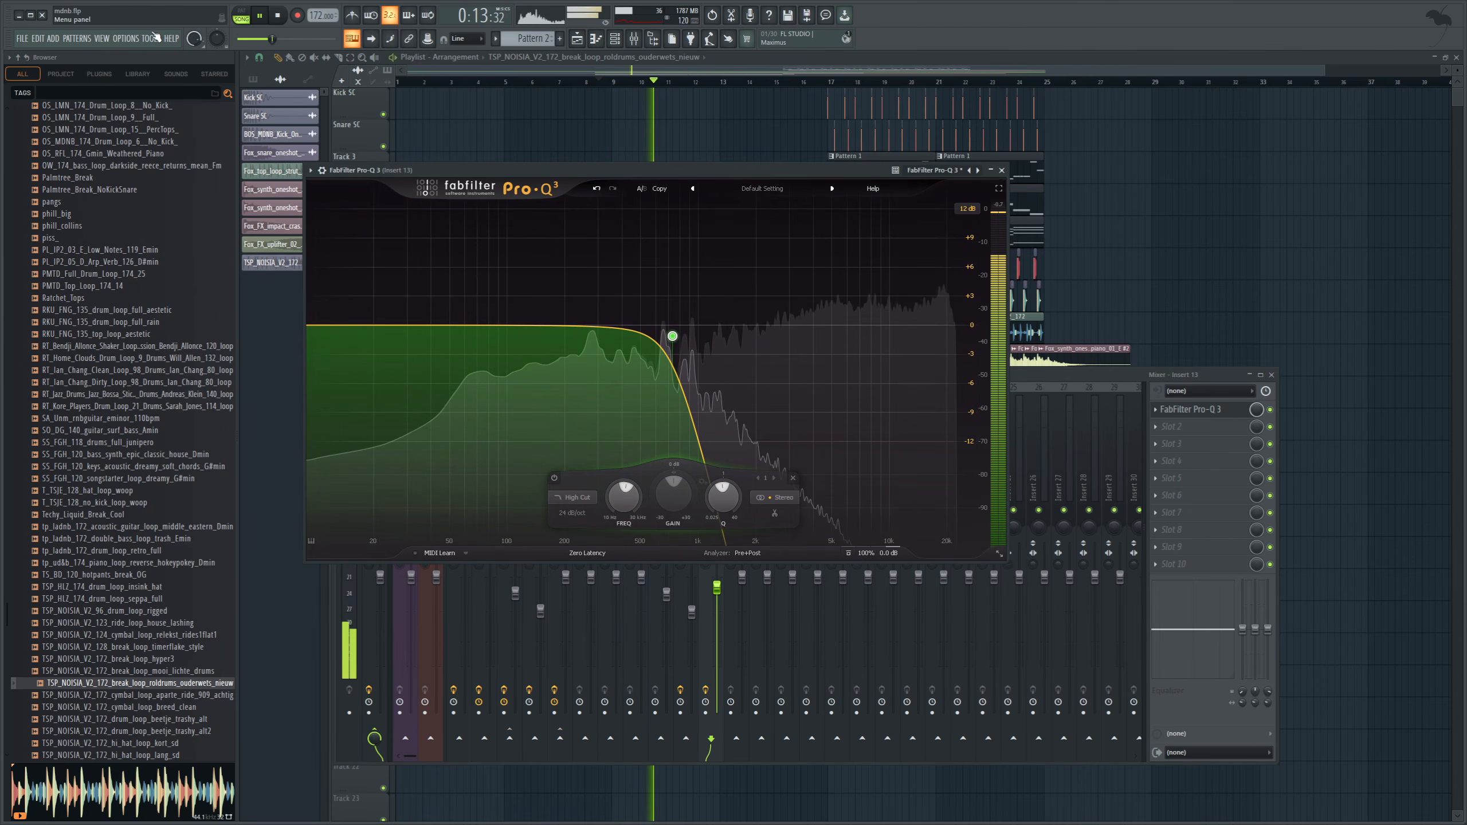
click(299, 298)
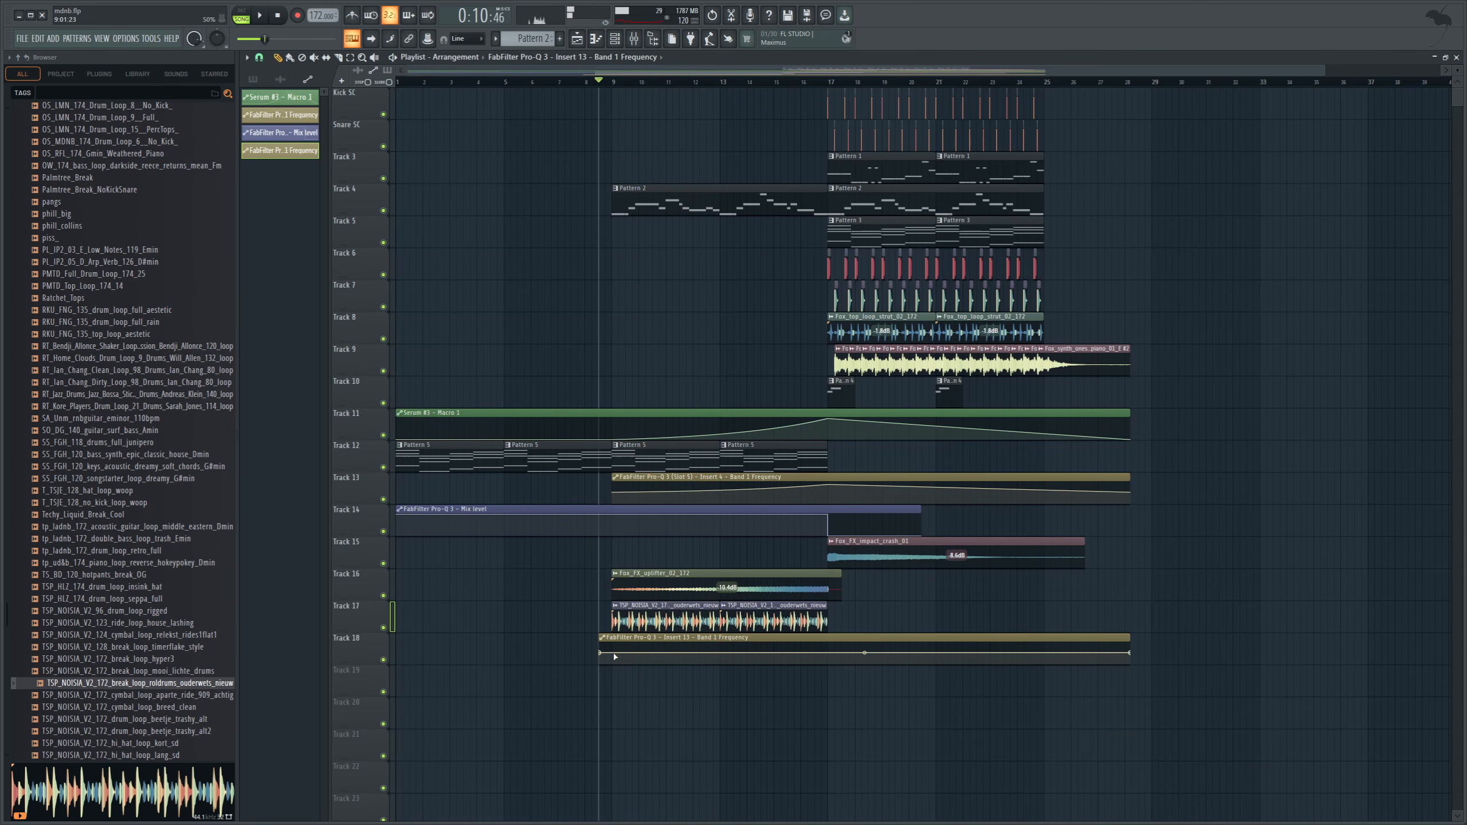
Shape the Insert 13 frequency automation on Track 18 to rise from bar 9 to a peak at bar 17, and play it.
right_click(613, 654)
right_click(833, 649)
key(space)
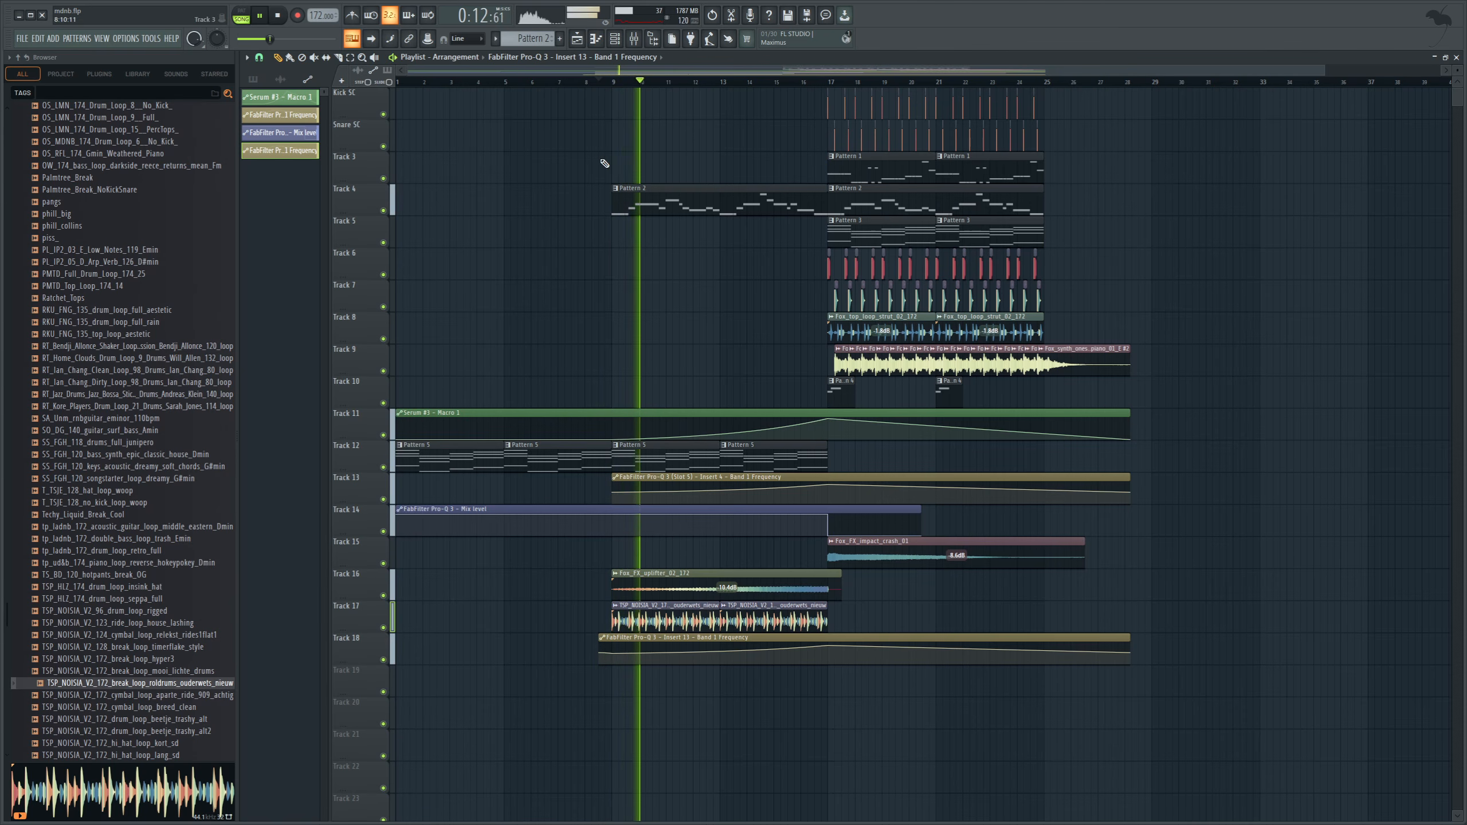
Set the output level of the FabFilter Pro-Q 3 on Insert 13 to -1.2 dB and close the plugin and mixer.
key(F9)
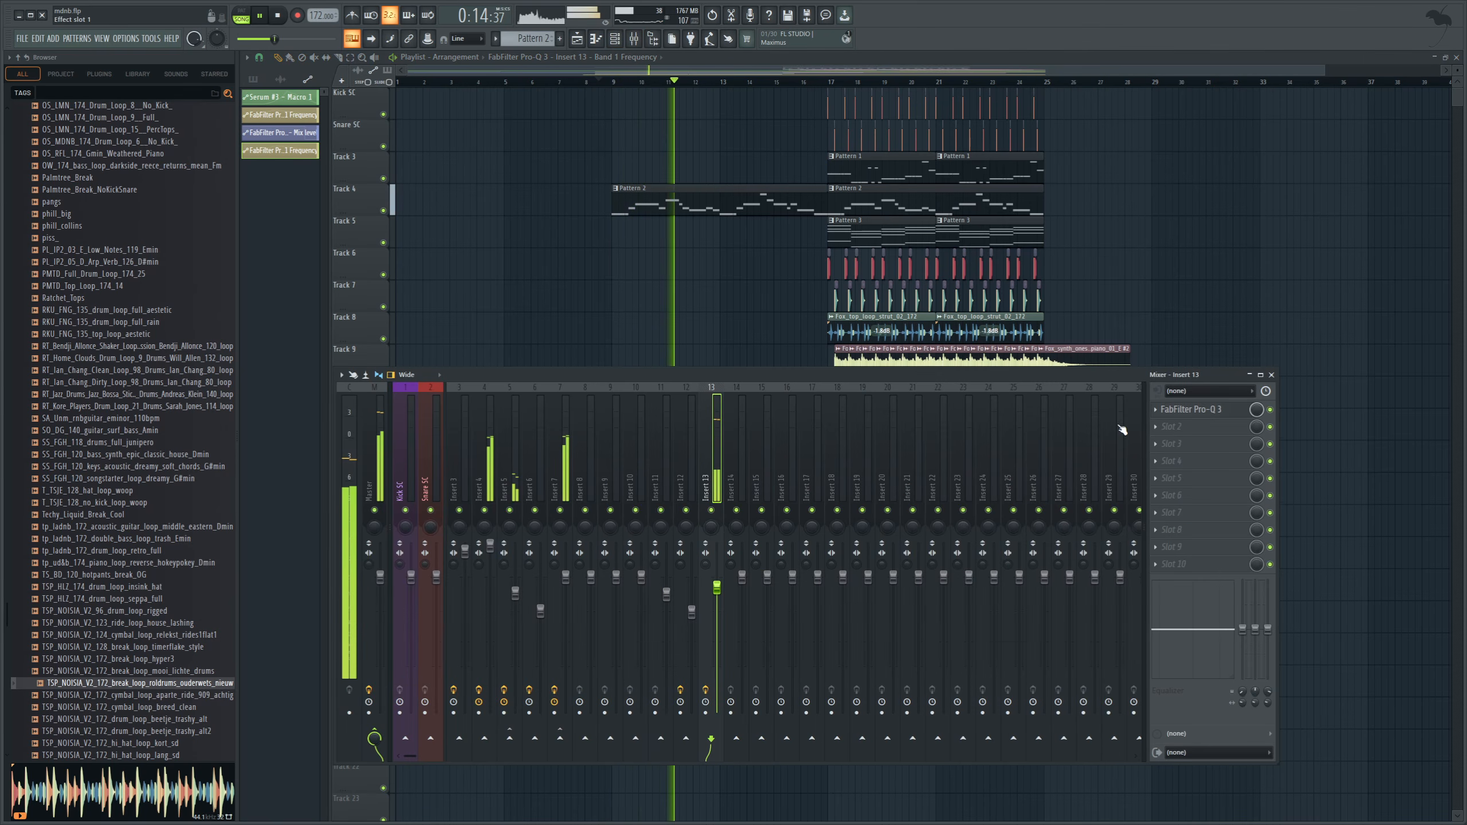
click(1190, 410)
mouse_move(885, 554)
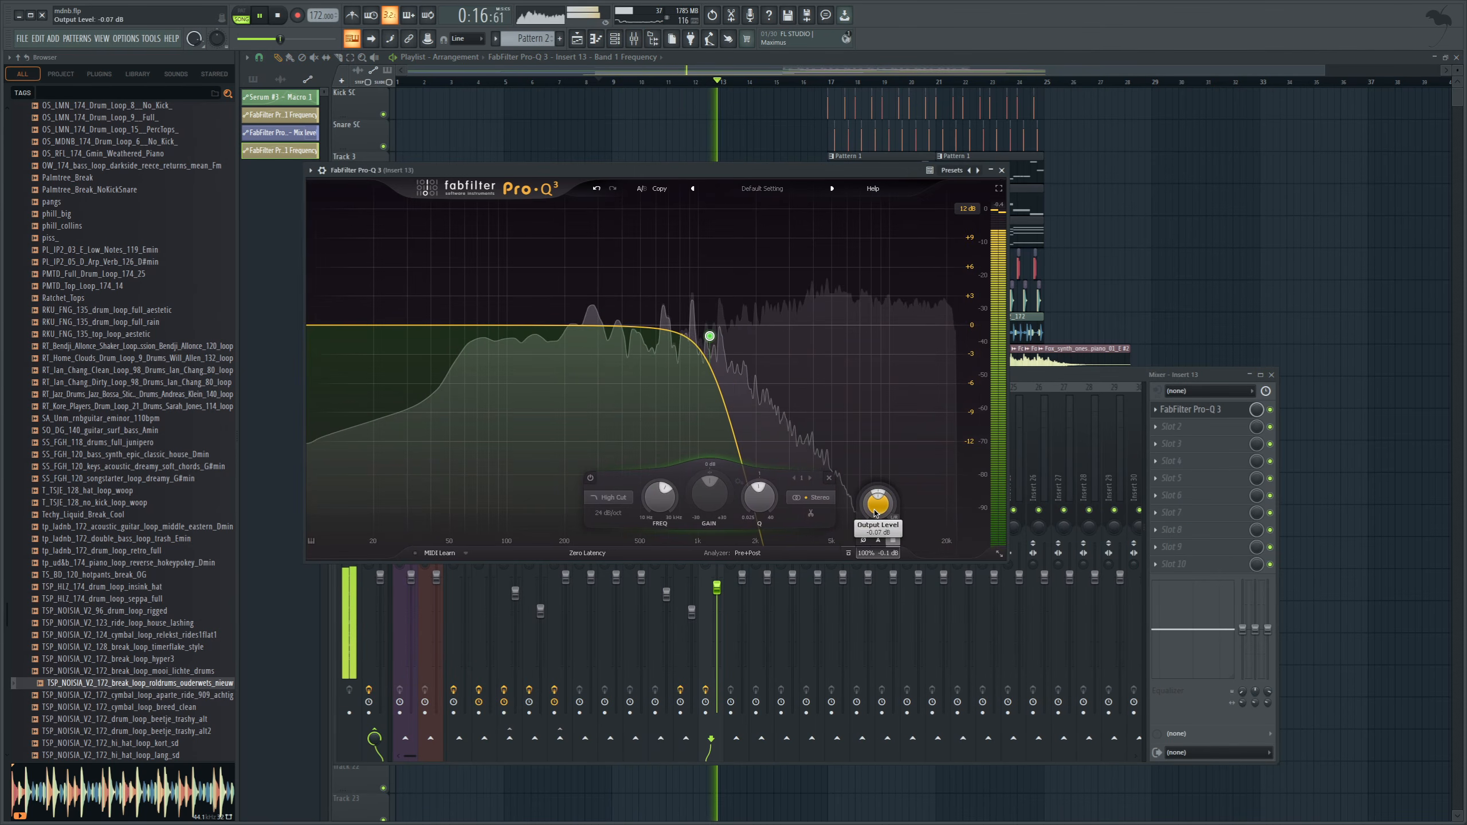
drag(875, 505, 862, 519)
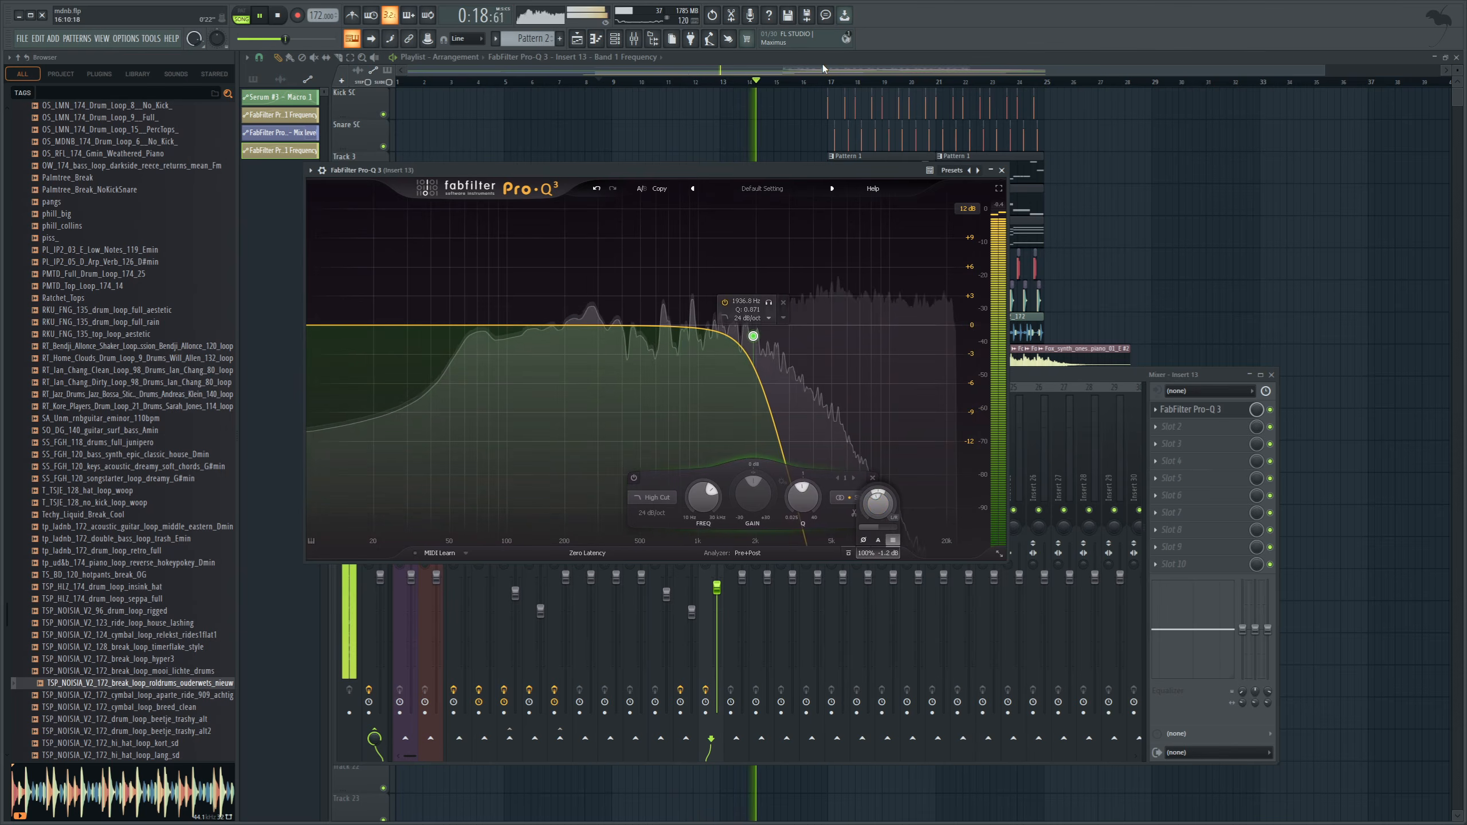
key(F12)
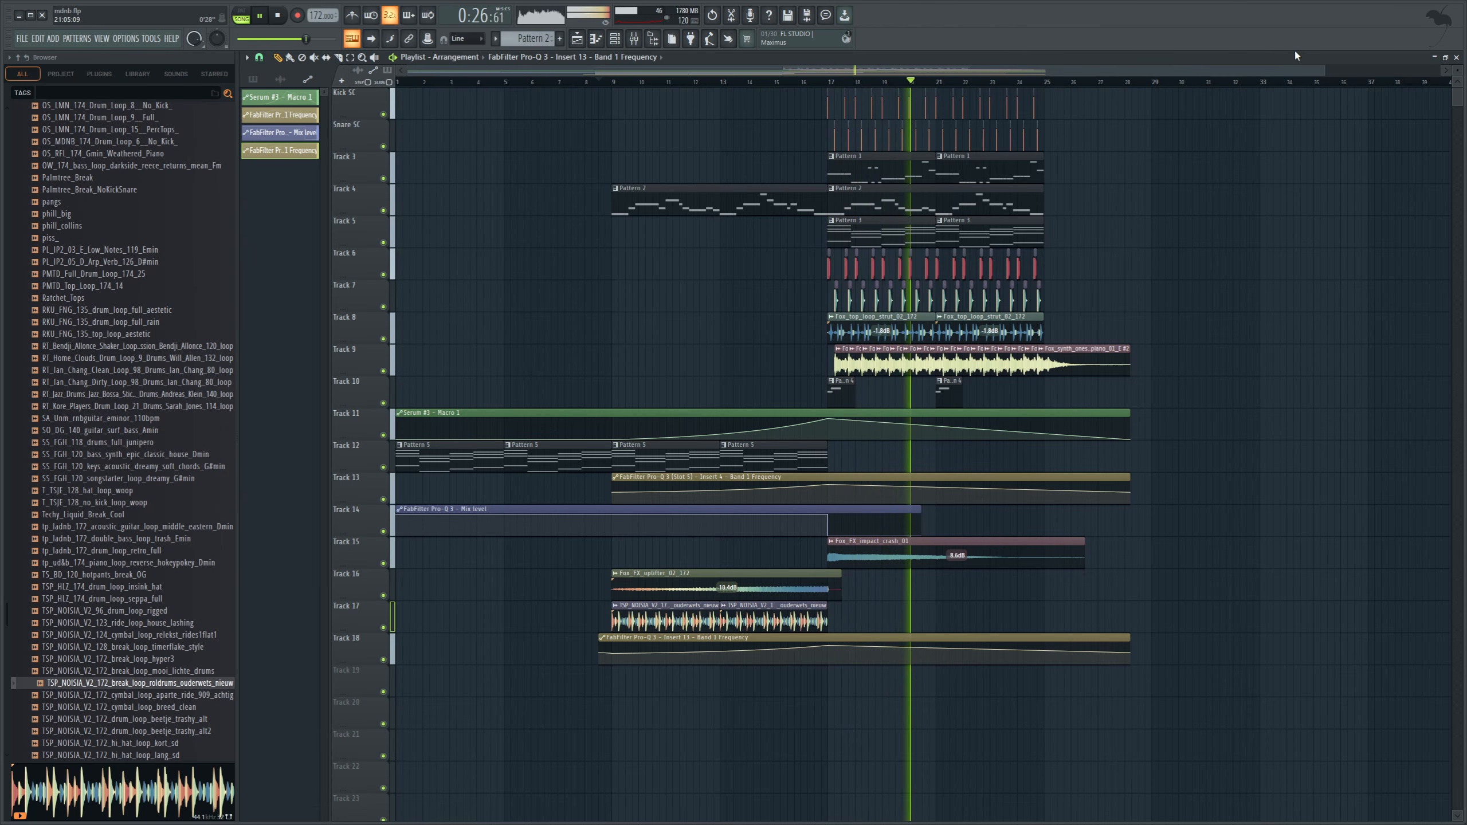
Listen to the arrangement through the end of the drop, stop it, and move the playhead to bar 13.
drag(1324, 70, 1444, 70)
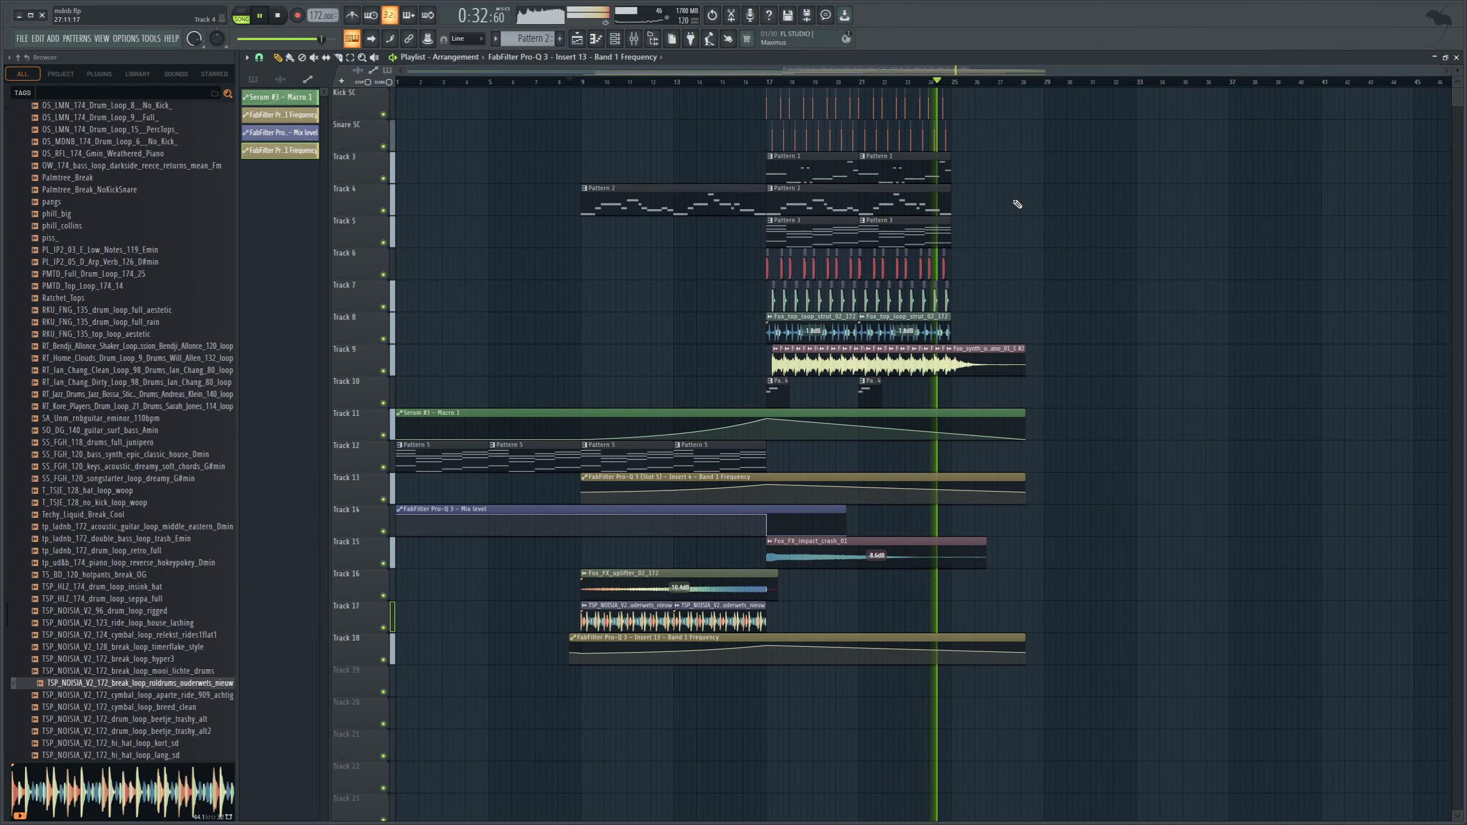
key(space)
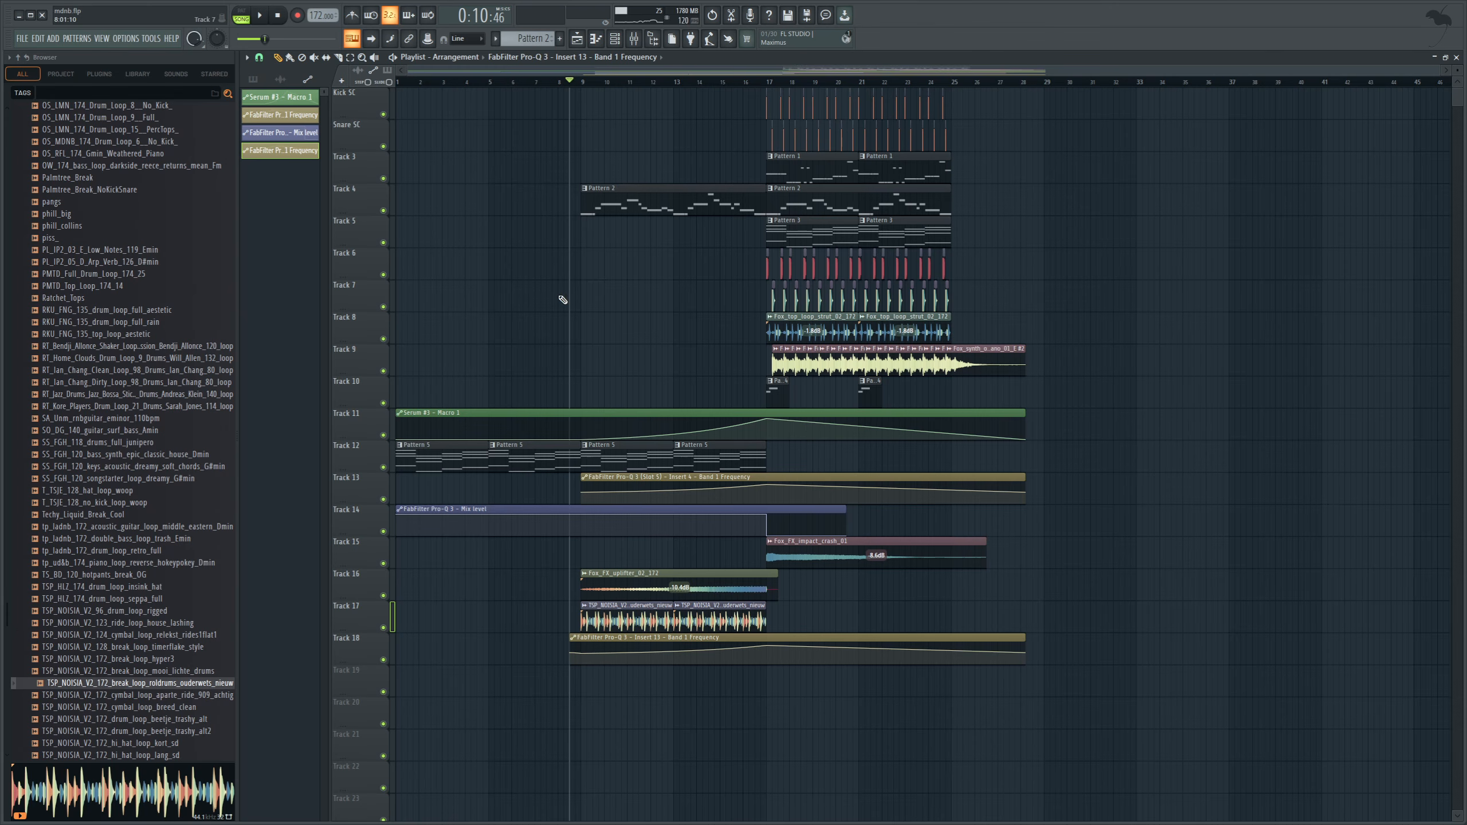
click(591, 83)
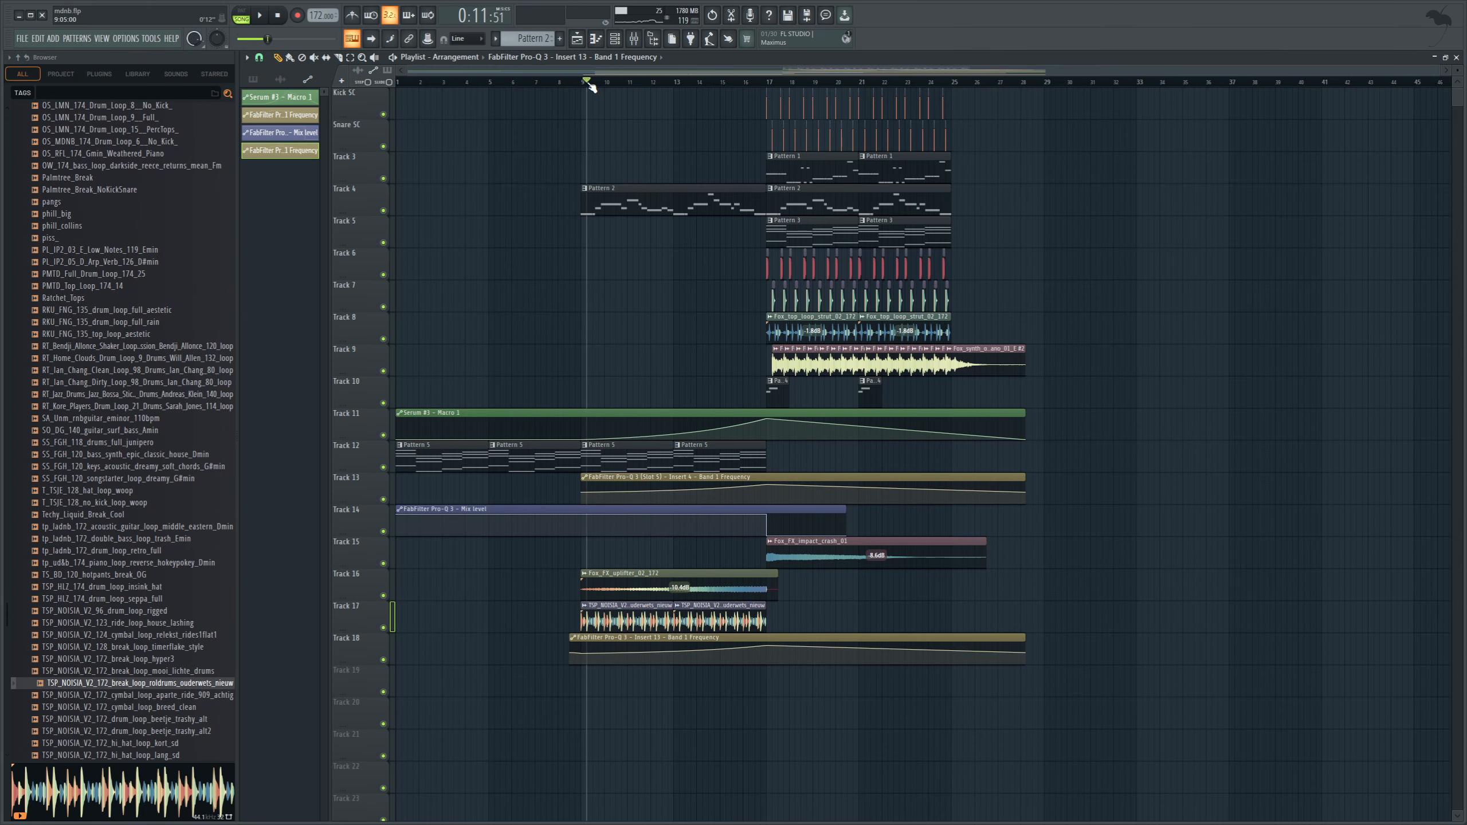
drag(590, 86, 693, 135)
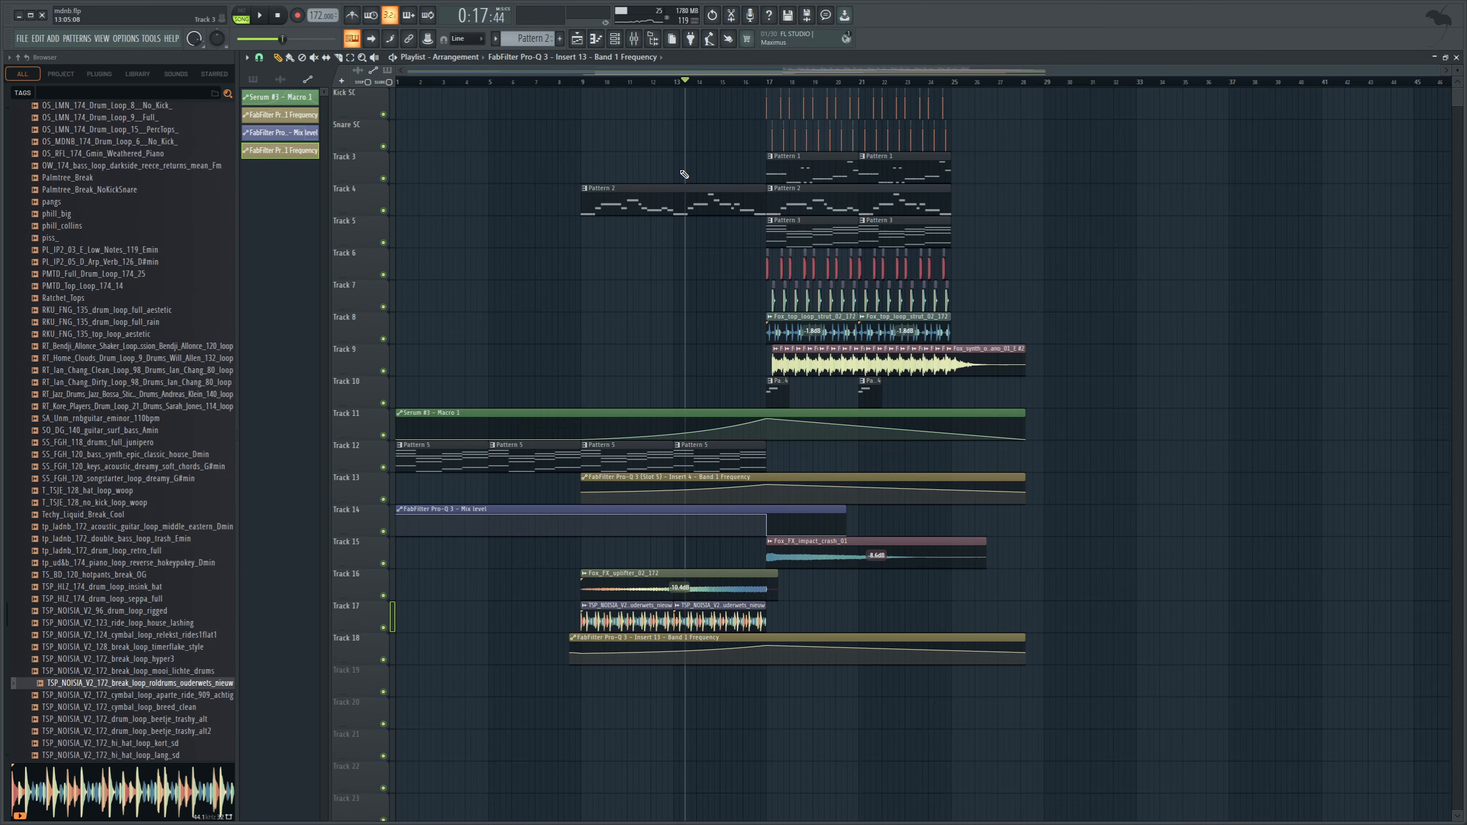